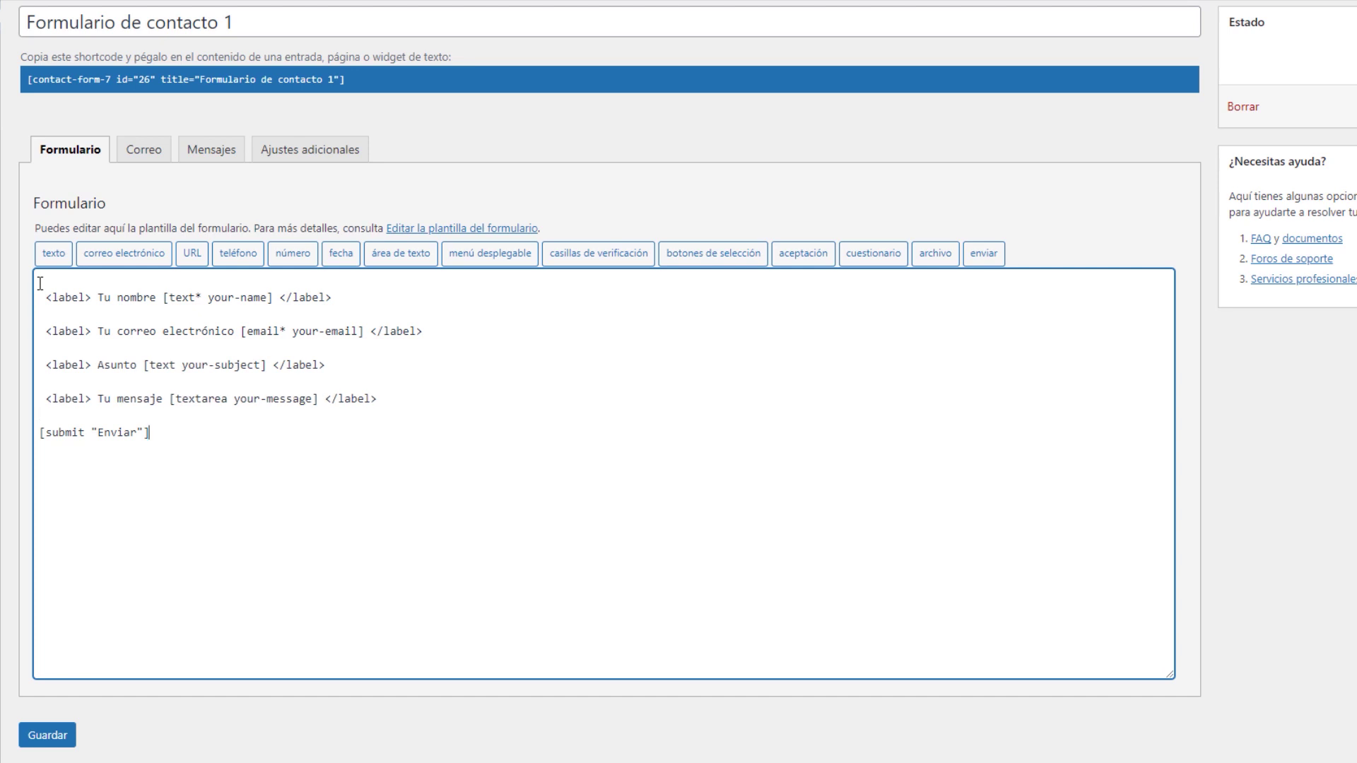
Strip the label text around the Tu nombre field, save the form and reload the contact page
{"action": "left_click", "coordinate": [278, 297]}
{"action": "key", "text": "shift+End"}
{"action": "left_click", "coordinate": [418, 295]}
{"action": "left_click_drag", "start_coordinate": [274, 298], "coordinate": [162, 298]}
{"action": "left_click", "coordinate": [422, 300]}
{"action": "left_click_drag", "start_coordinate": [170, 399], "coordinate": [317, 398]}
{"action": "left_click", "coordinate": [354, 299]}
{"action": "left_click_drag", "start_coordinate": [354, 299], "coordinate": [278, 298]}
{"action": "key", "text": "Delete"}
{"action": "left_click_drag", "start_coordinate": [162, 297], "coordinate": [45, 297]}
{"action": "key", "text": "Delete"}
{"action": "left_click", "coordinate": [47, 735]}
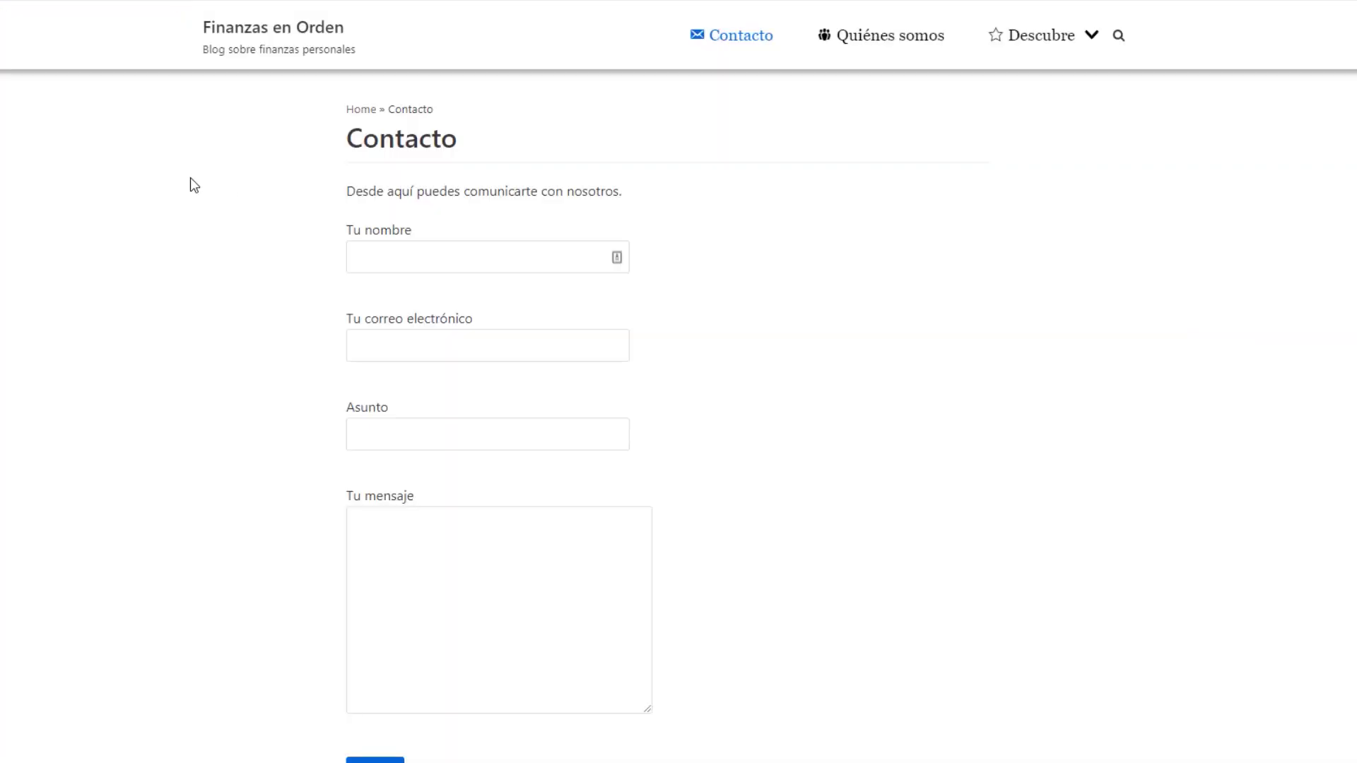
{"action": "key", "text": "F5"}
Remove the label tags from the email, subject and message lines, then save and reload
{"action": "triple_click", "coordinate": [433, 290]}
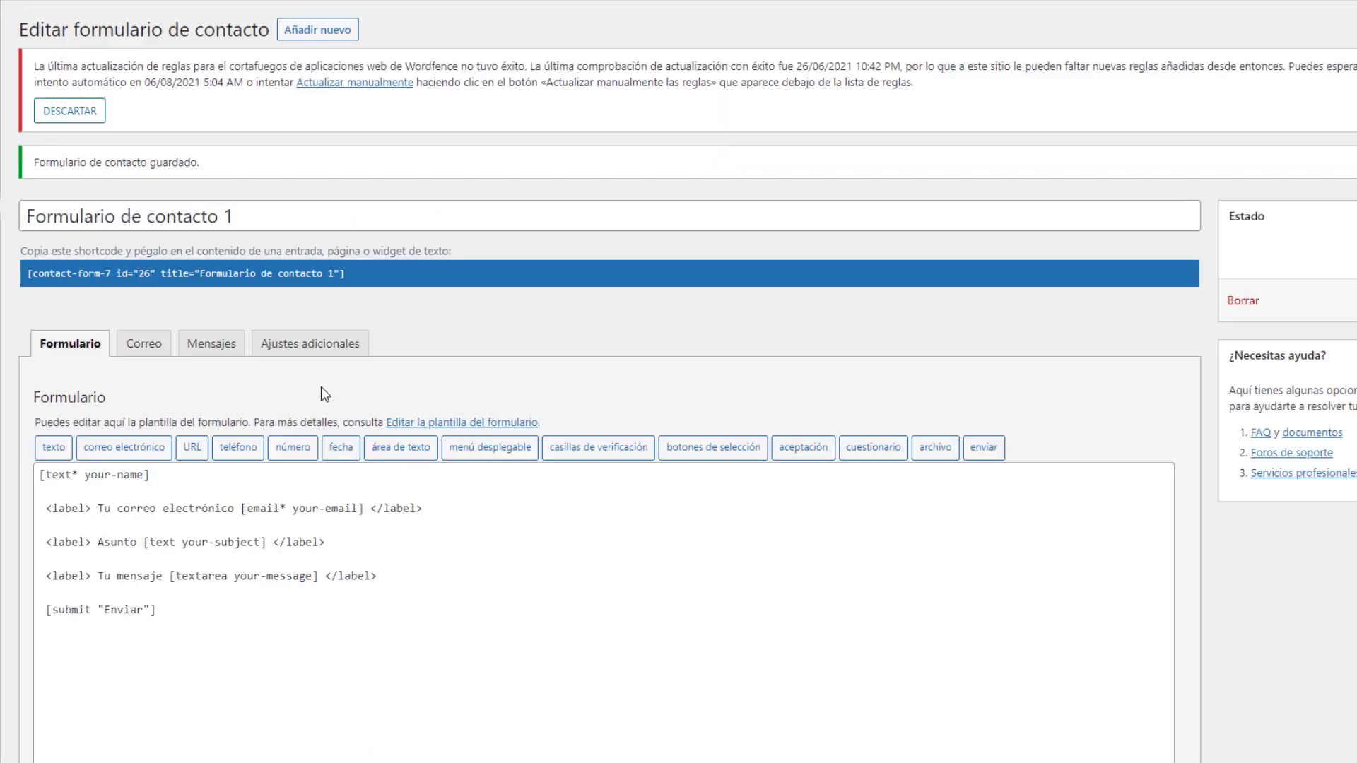
{"action": "left_click", "coordinate": [41, 476]}
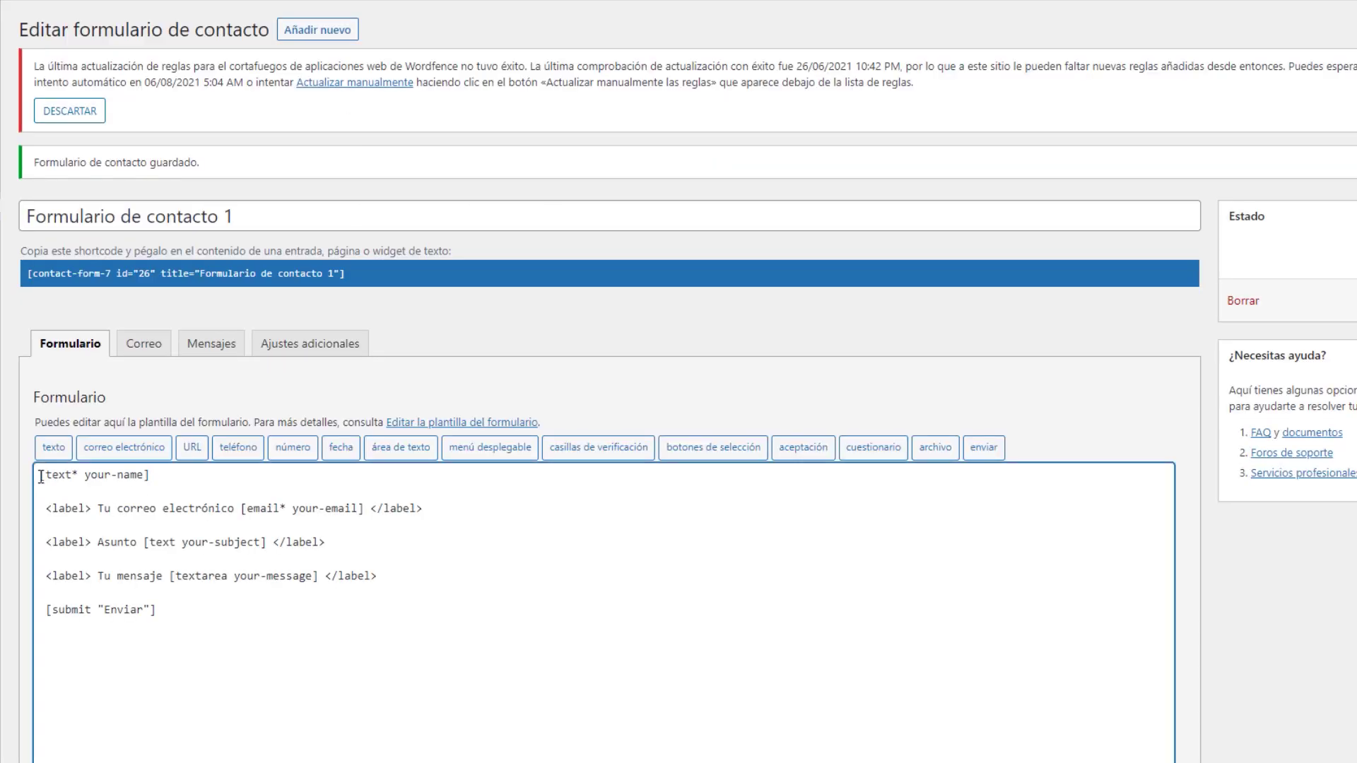
{"action": "key", "text": "Return"}
{"action": "left_click_drag", "start_coordinate": [241, 525], "coordinate": [45, 525]}
{"action": "key", "text": "Delete"}
{"action": "left_click_drag", "start_coordinate": [226, 525], "coordinate": [174, 525]}
{"action": "key", "text": "Delete"}
{"action": "left_click_drag", "start_coordinate": [46, 558], "coordinate": [144, 558]}
{"action": "key", "text": "Delete"}
{"action": "left_click_drag", "start_coordinate": [46, 593], "coordinate": [170, 593]}
{"action": "key", "text": "Tab"}
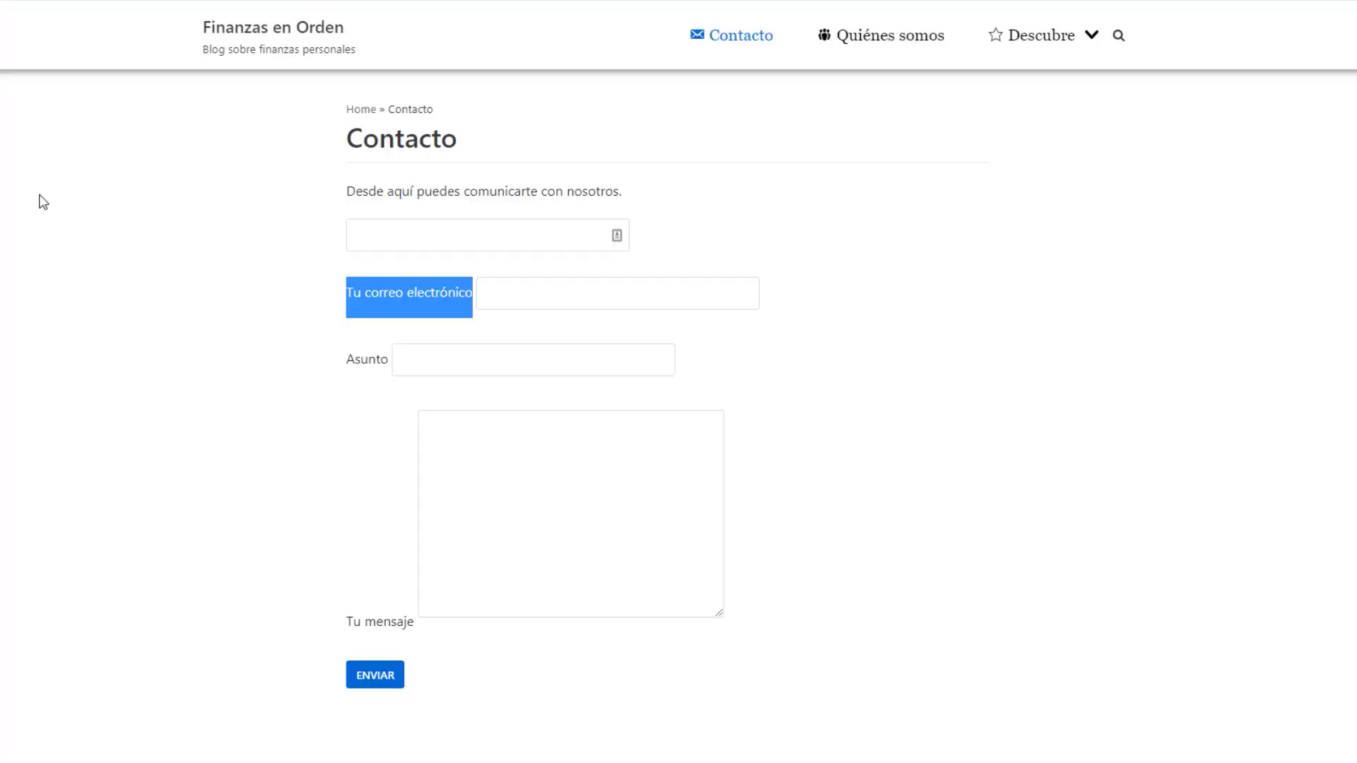
{"action": "key", "text": "F5"}
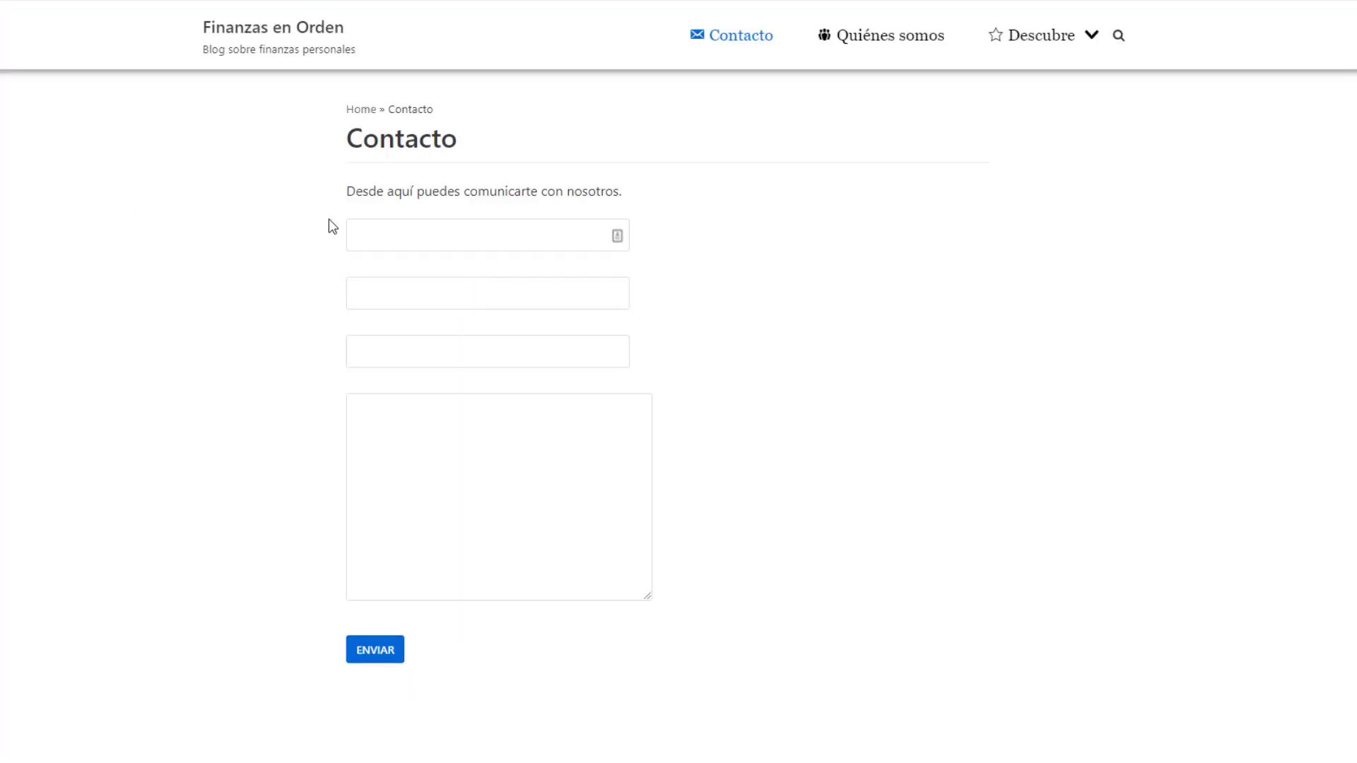
Move each field tag onto its own line below its Tu nombre:, Tu correo: and Mensaje: label, then reload
{"action": "left_click_drag", "start_coordinate": [649, 601], "coordinate": [635, 558]}
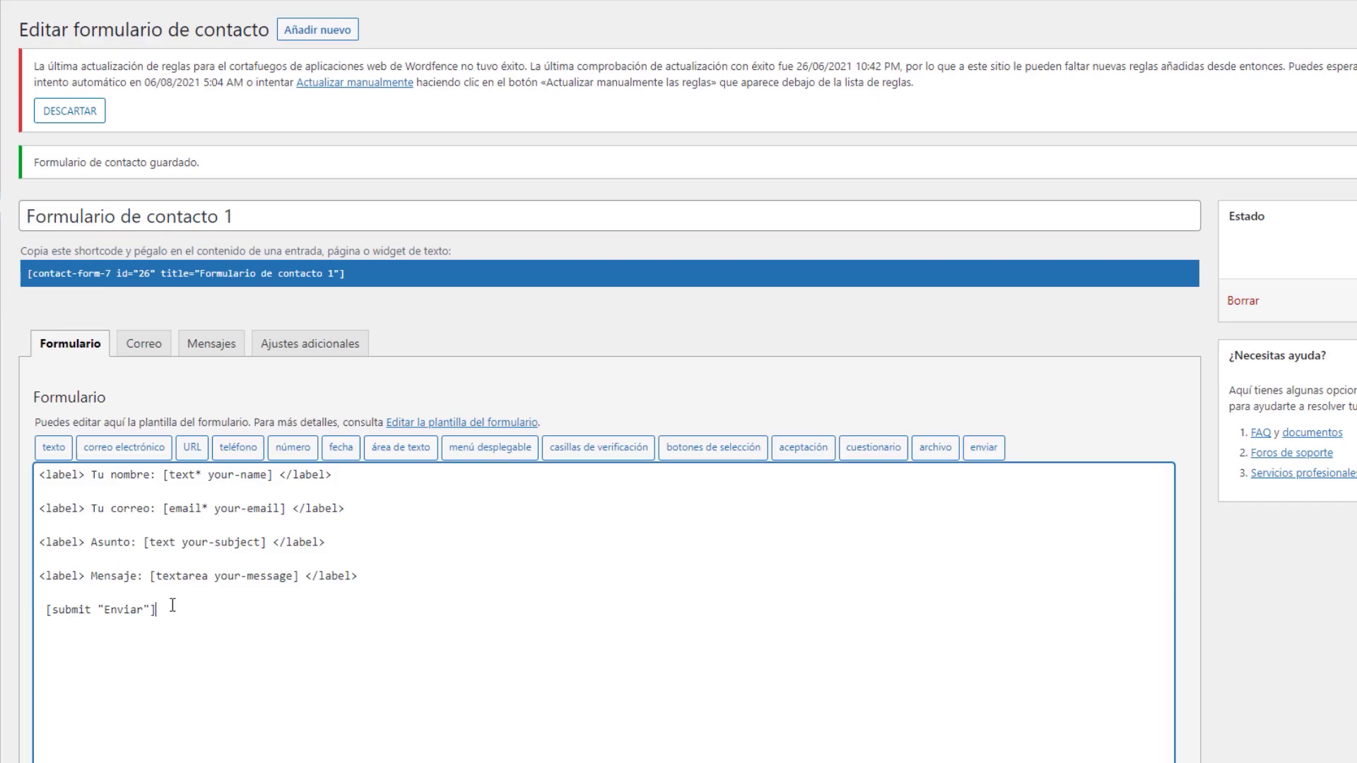
{"action": "left_click_drag", "start_coordinate": [226, 573], "coordinate": [152, 603]}
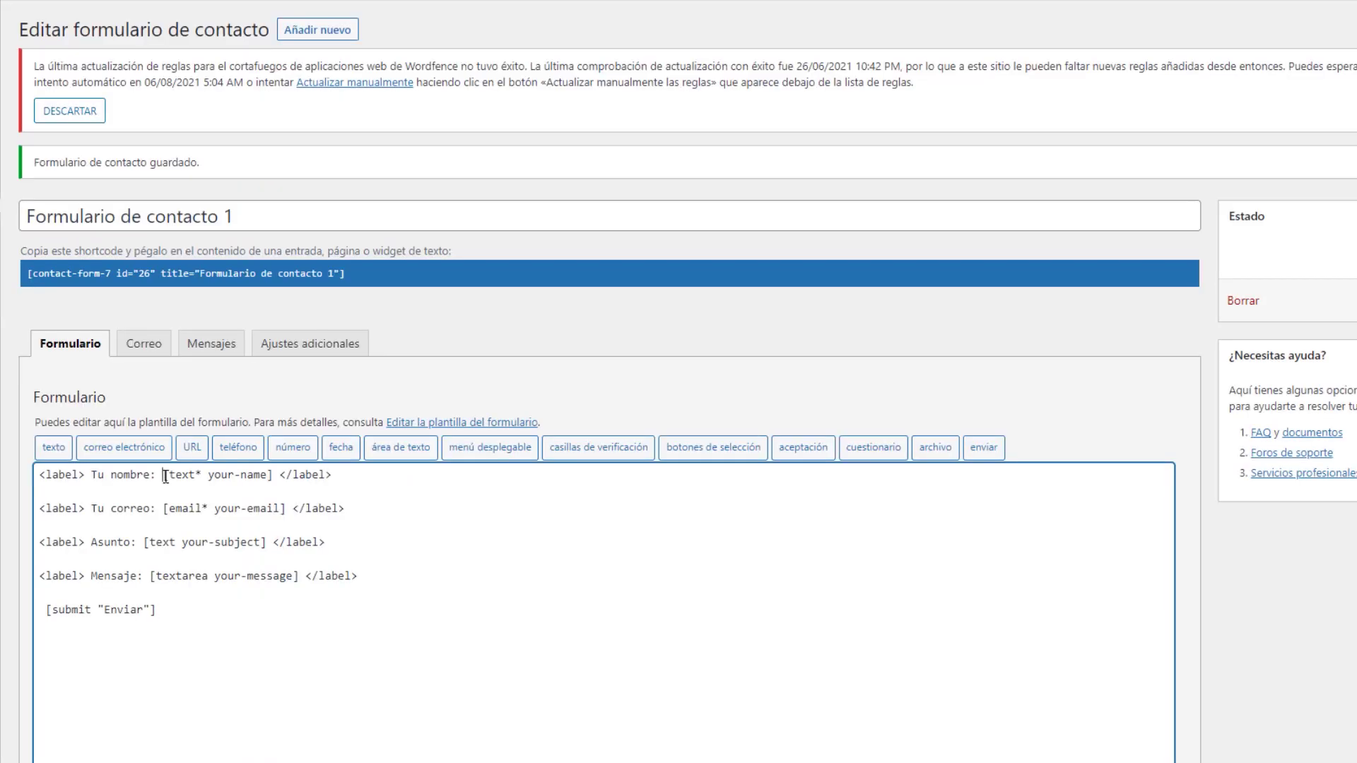
{"action": "left_click", "coordinate": [160, 474]}
{"action": "key", "text": "Return"}
{"action": "left_click", "coordinate": [161, 525]}
{"action": "key", "text": "Return"}
{"action": "left_click", "coordinate": [141, 576]}
{"action": "key", "text": "Return"}
{"action": "left_click", "coordinate": [147, 627]}
{"action": "key", "text": "Return"}
{"action": "scroll", "coordinate": [224, 540], "scroll_direction": "down", "scroll_amount": 3}
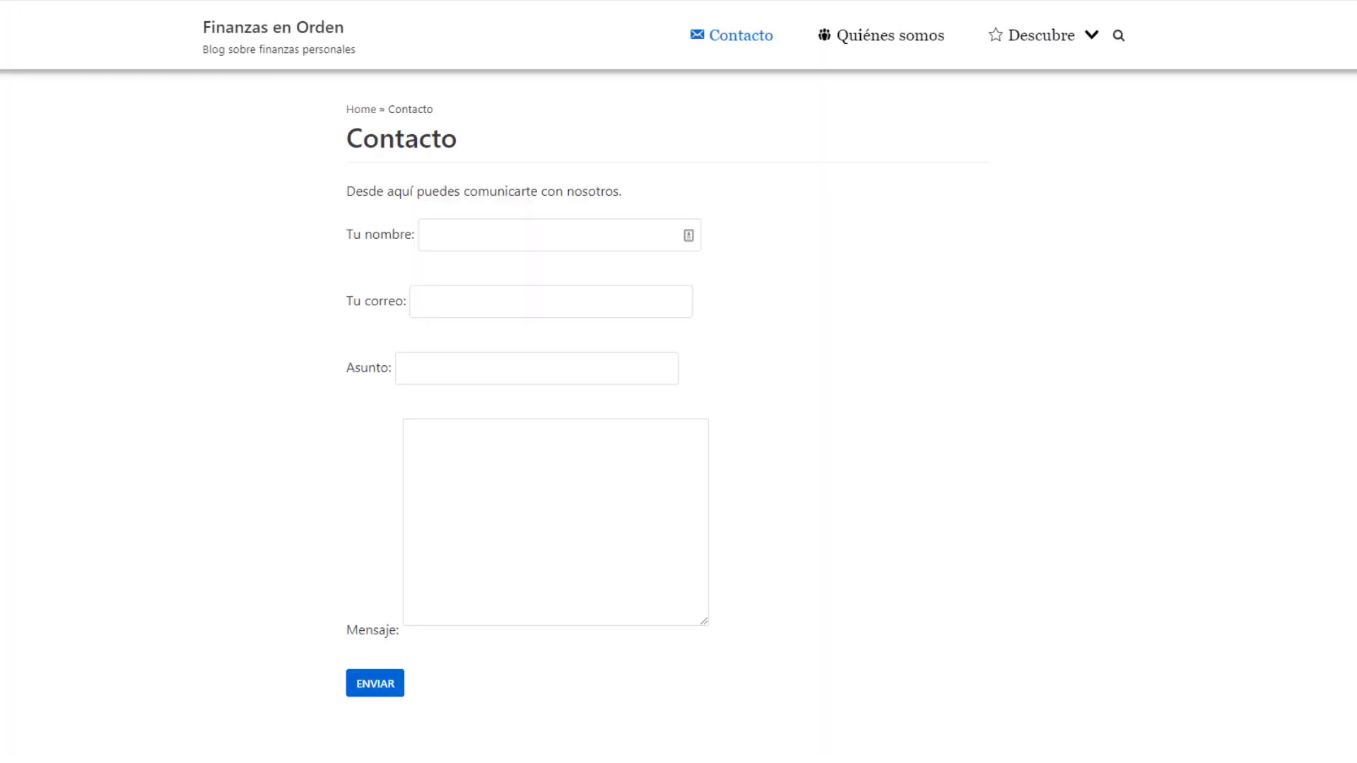
{"action": "key", "text": "F5"}
Select the closing strong tag on the Tu nombre: label line
{"action": "scroll", "coordinate": [829, 185], "scroll_direction": "down", "scroll_amount": 1}
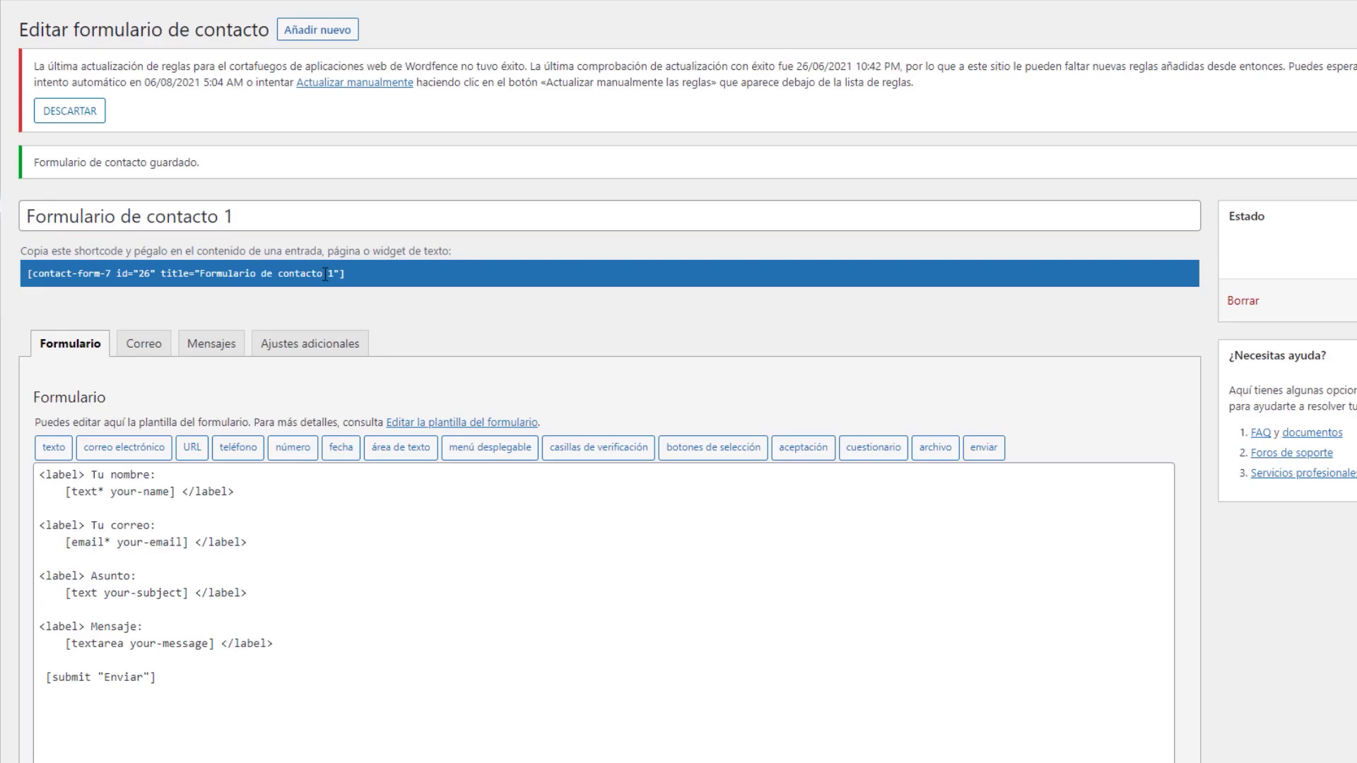
{"action": "scroll", "coordinate": [380, 590], "scroll_direction": "down", "scroll_amount": 2}
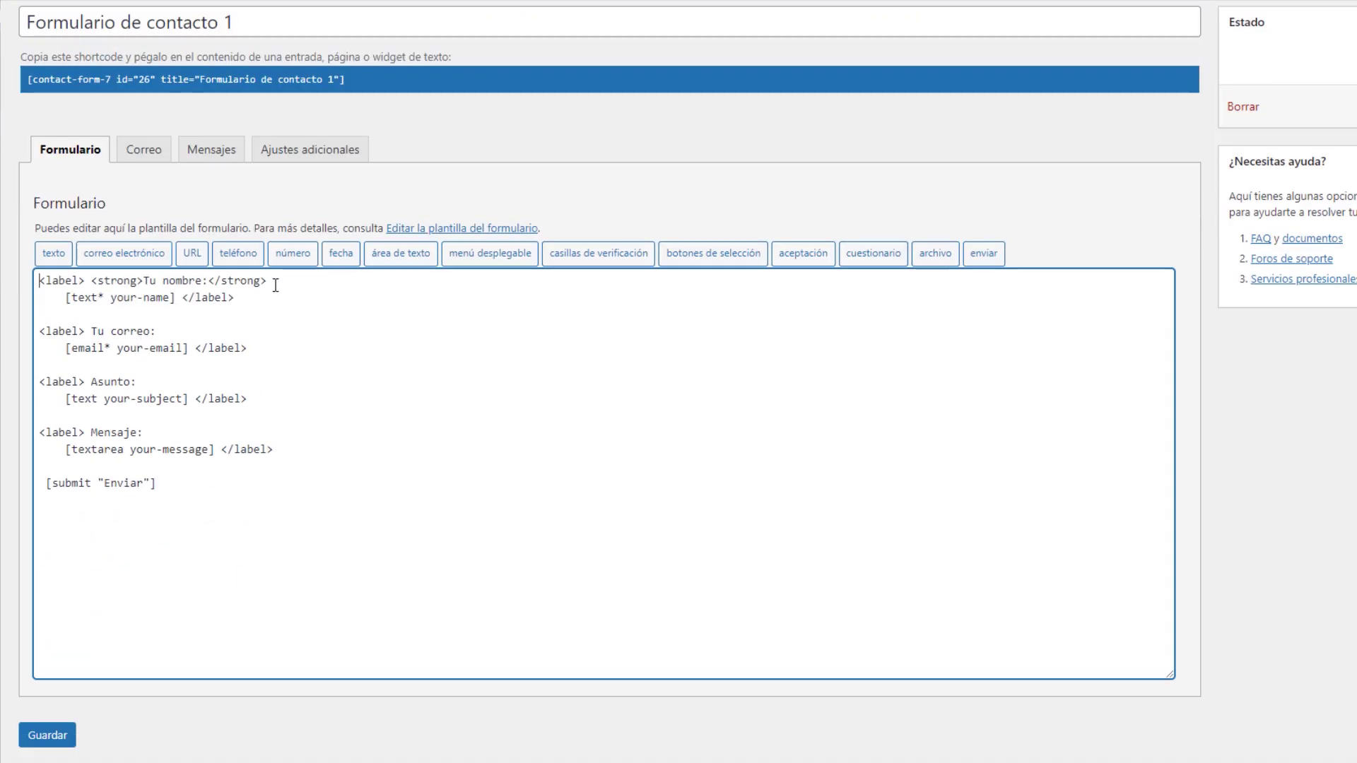
{"action": "left_click_drag", "start_coordinate": [267, 280], "coordinate": [92, 281]}
Delete the strong tags so the Tu nombre: label is no longer bold
{"action": "left_click", "coordinate": [282, 298]}
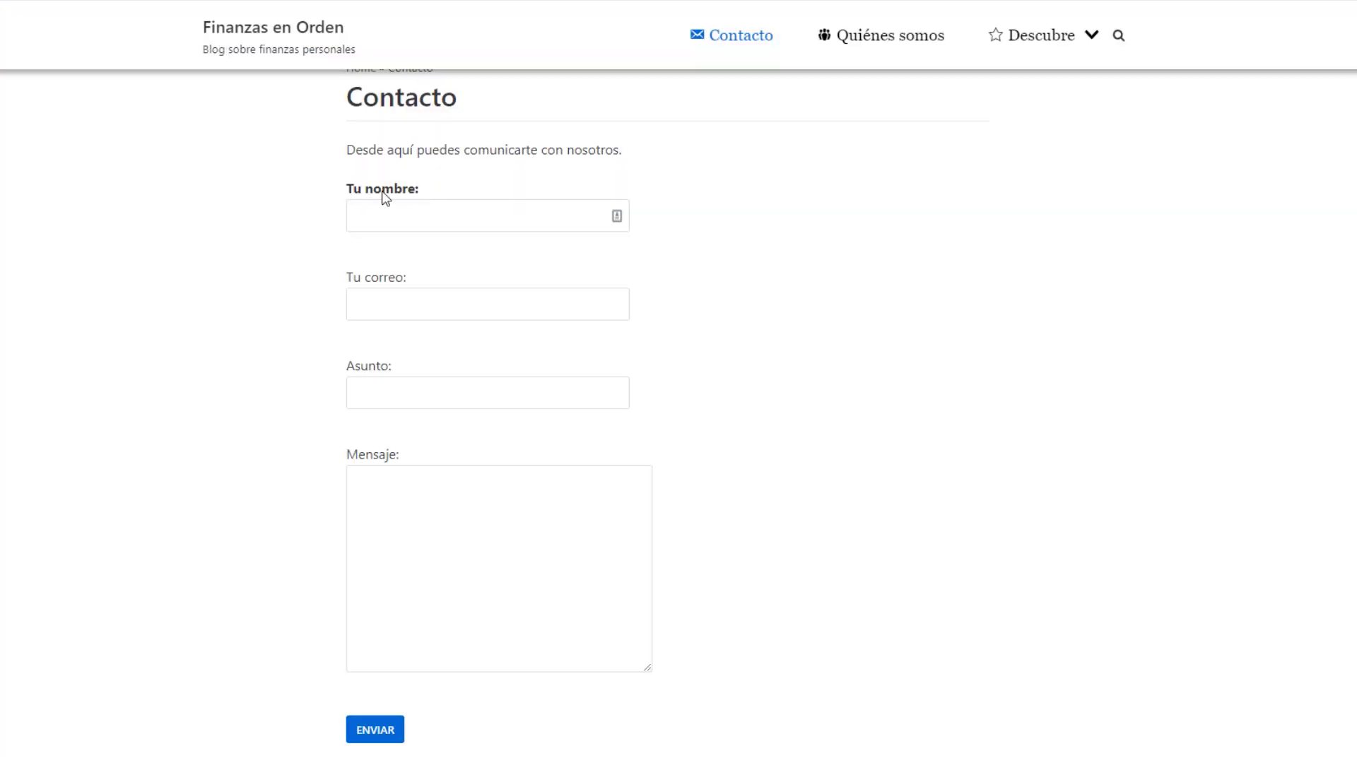
{"action": "left_click_drag", "start_coordinate": [267, 281], "coordinate": [93, 280]}
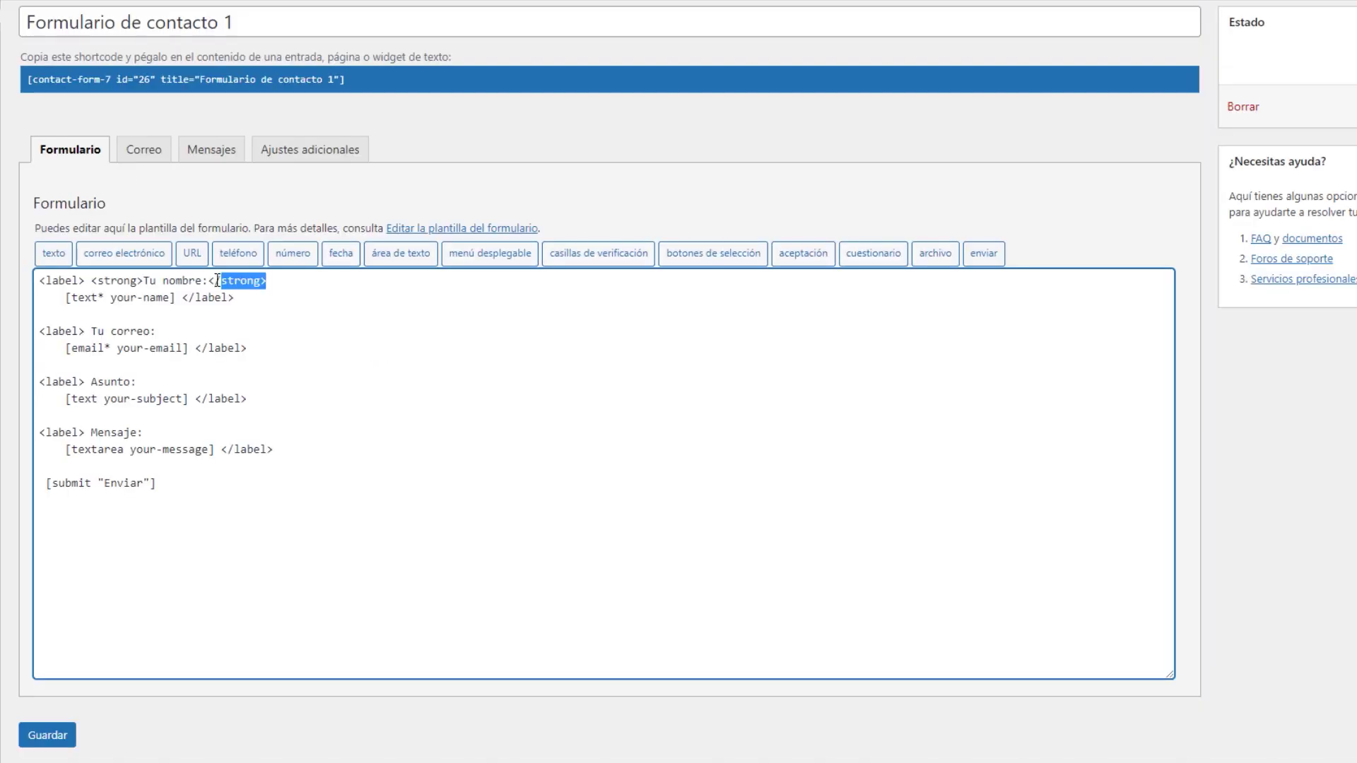
{"action": "key", "text": "BackSpace"}
{"action": "key", "text": "BackSpace"}
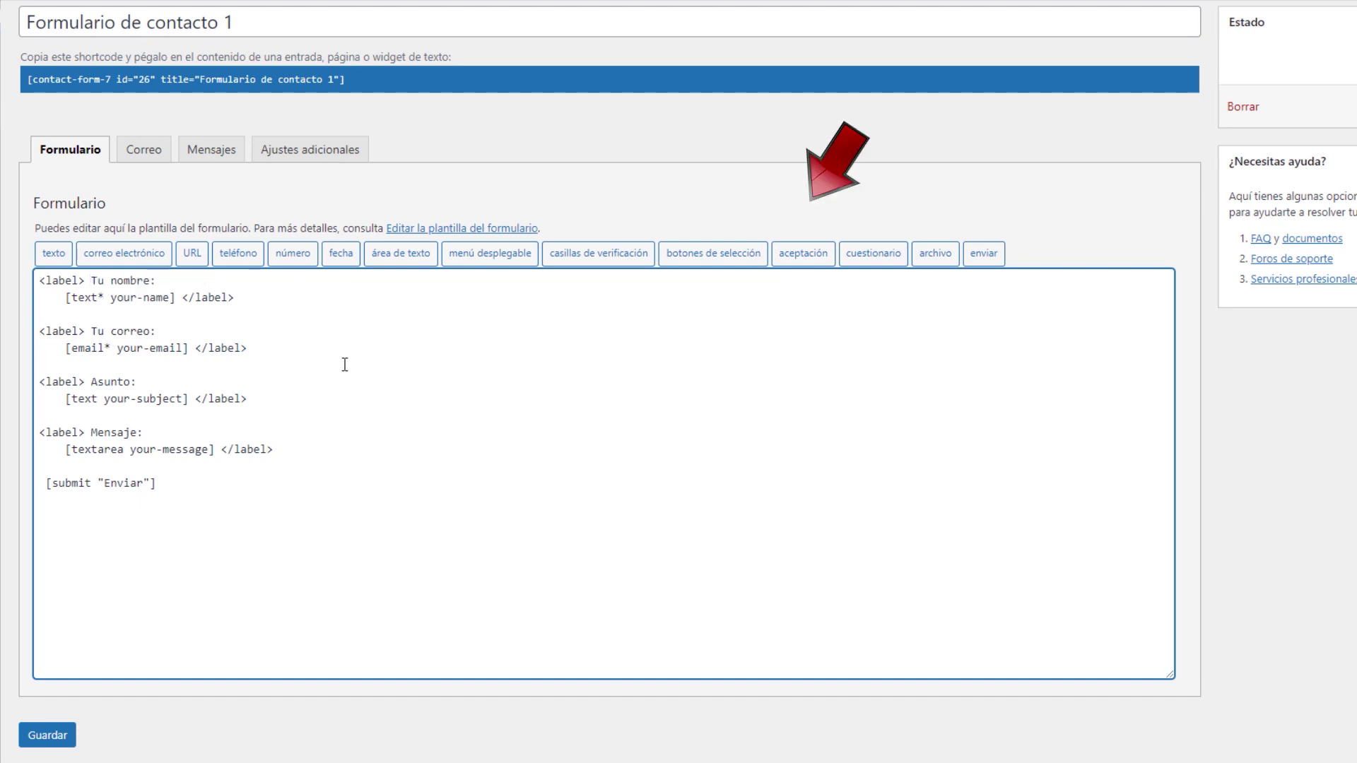
Duplicate the Mensaje: label block below itself and delete the copied [textarea your-message] tag
{"action": "left_click", "coordinate": [275, 450]}
{"action": "key", "text": "Return"}
{"action": "key", "text": "Return"}
{"action": "left_click_drag", "start_coordinate": [282, 450], "coordinate": [33, 435]}
{"action": "key", "text": "ctrl+c"}
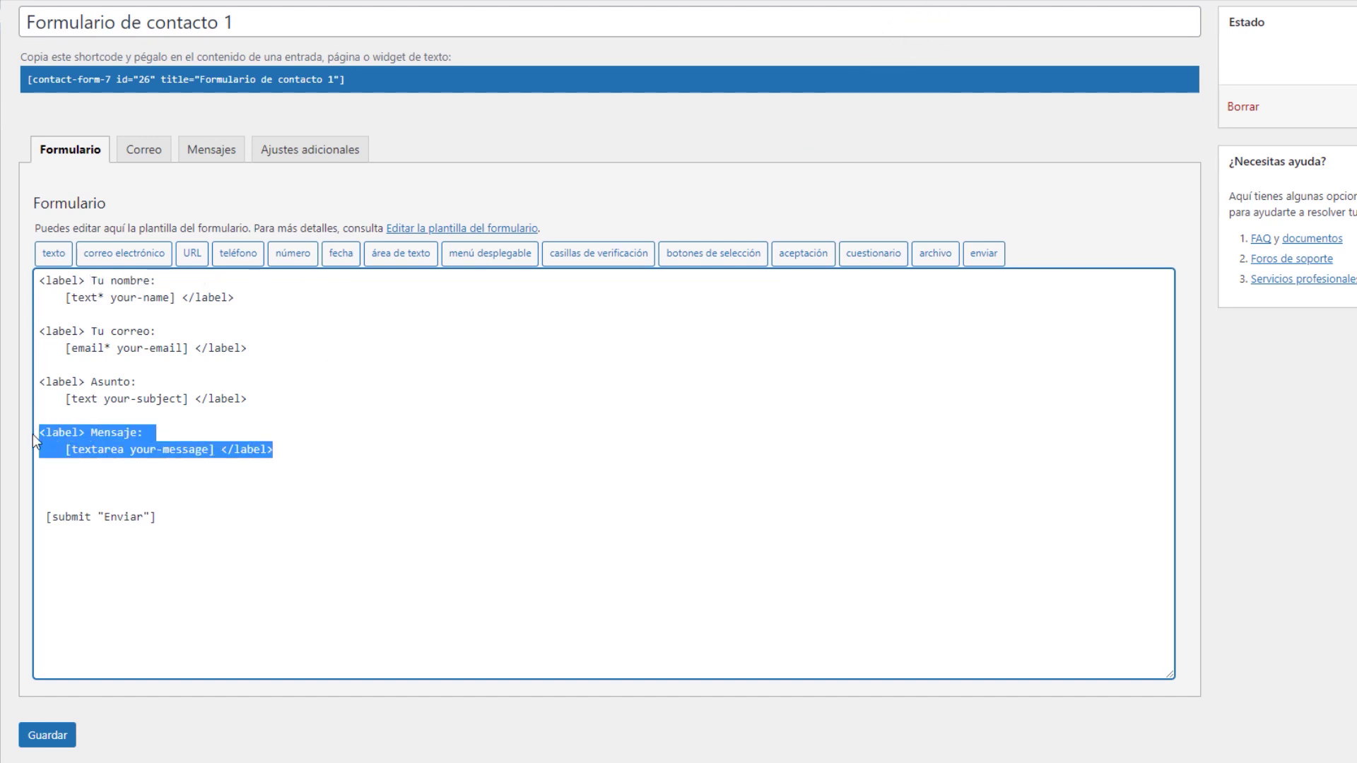
{"action": "left_click", "coordinate": [125, 479]}
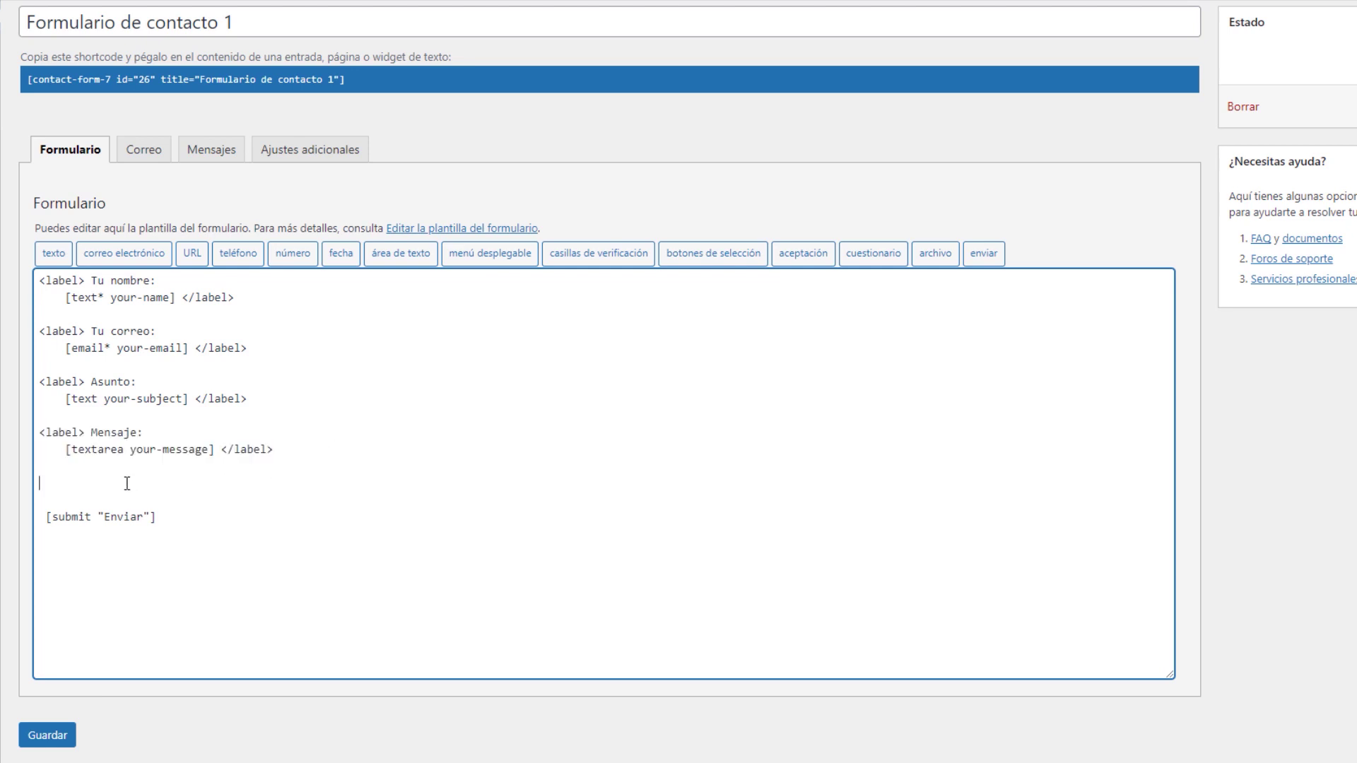
{"action": "key", "text": "ctrl+v"}
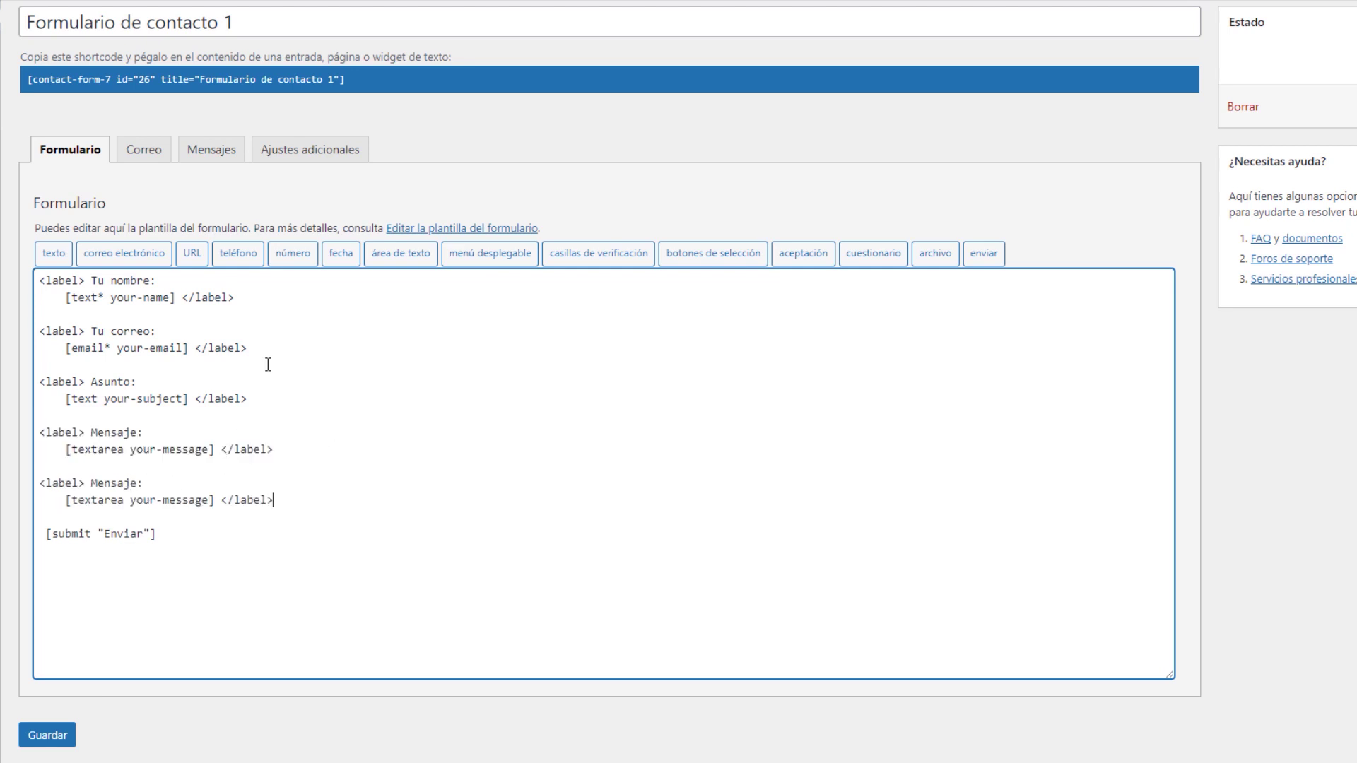
{"action": "left_click_drag", "start_coordinate": [214, 501], "coordinate": [65, 501]}
{"action": "key", "text": "BackSpace"}
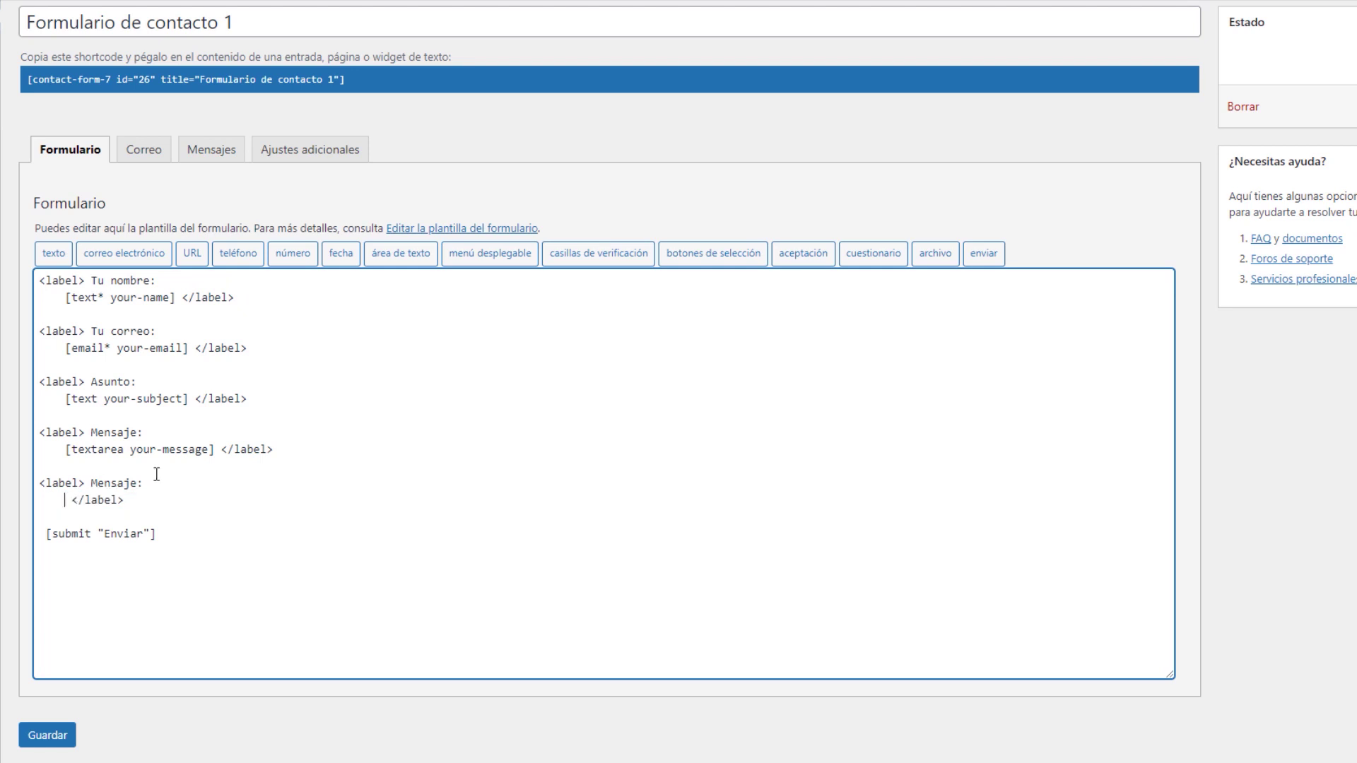
Insert a required [tel* tel-199] phone tag into the new block and relabel it 'Teléfono'
{"action": "left_click", "coordinate": [237, 261]}
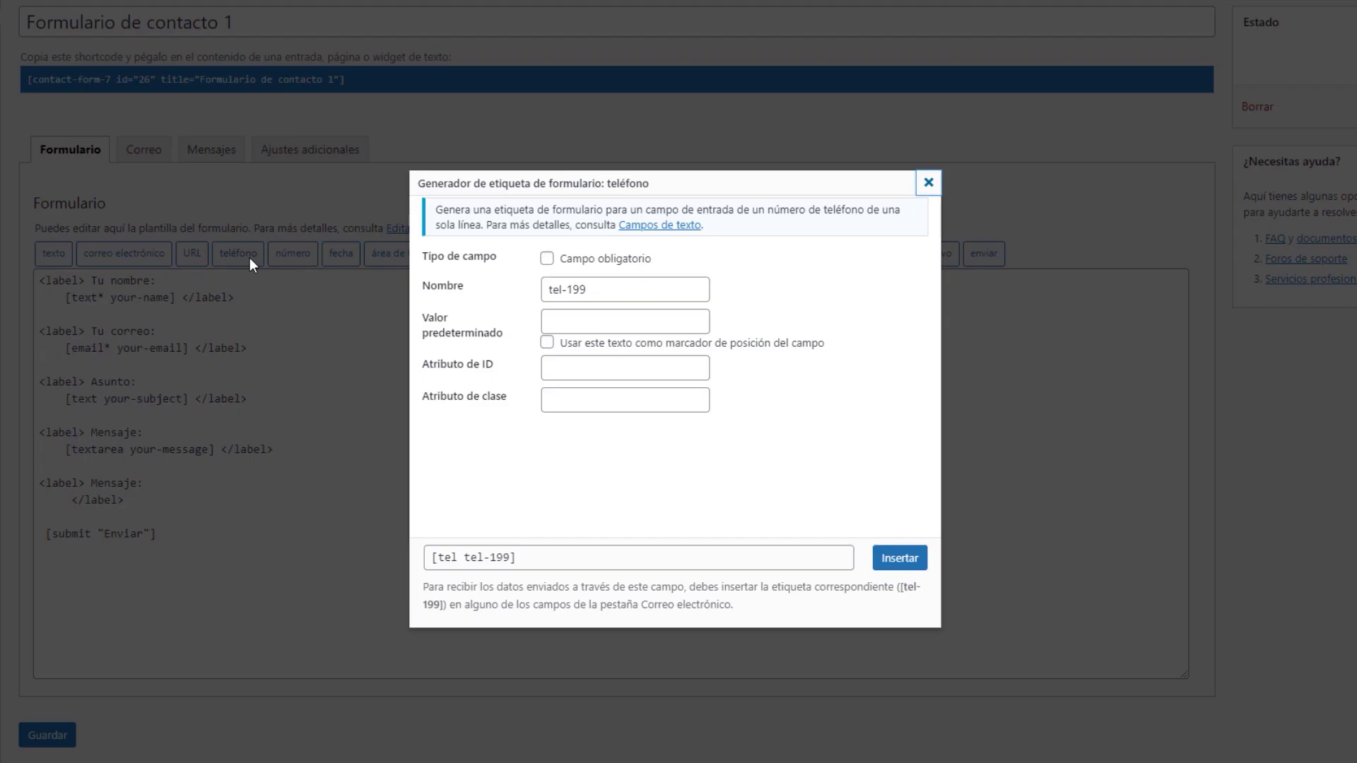
{"action": "left_click", "coordinate": [547, 259]}
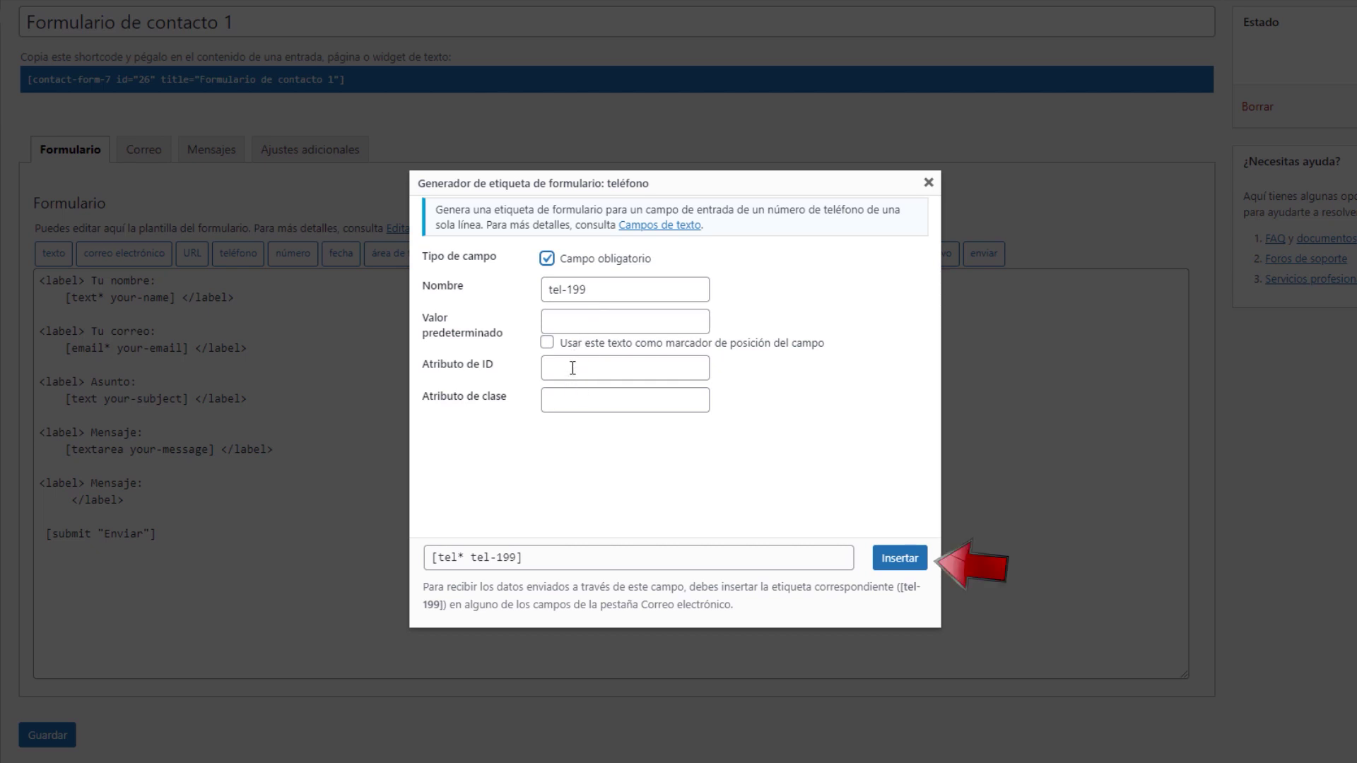
{"action": "left_click", "coordinate": [468, 560]}
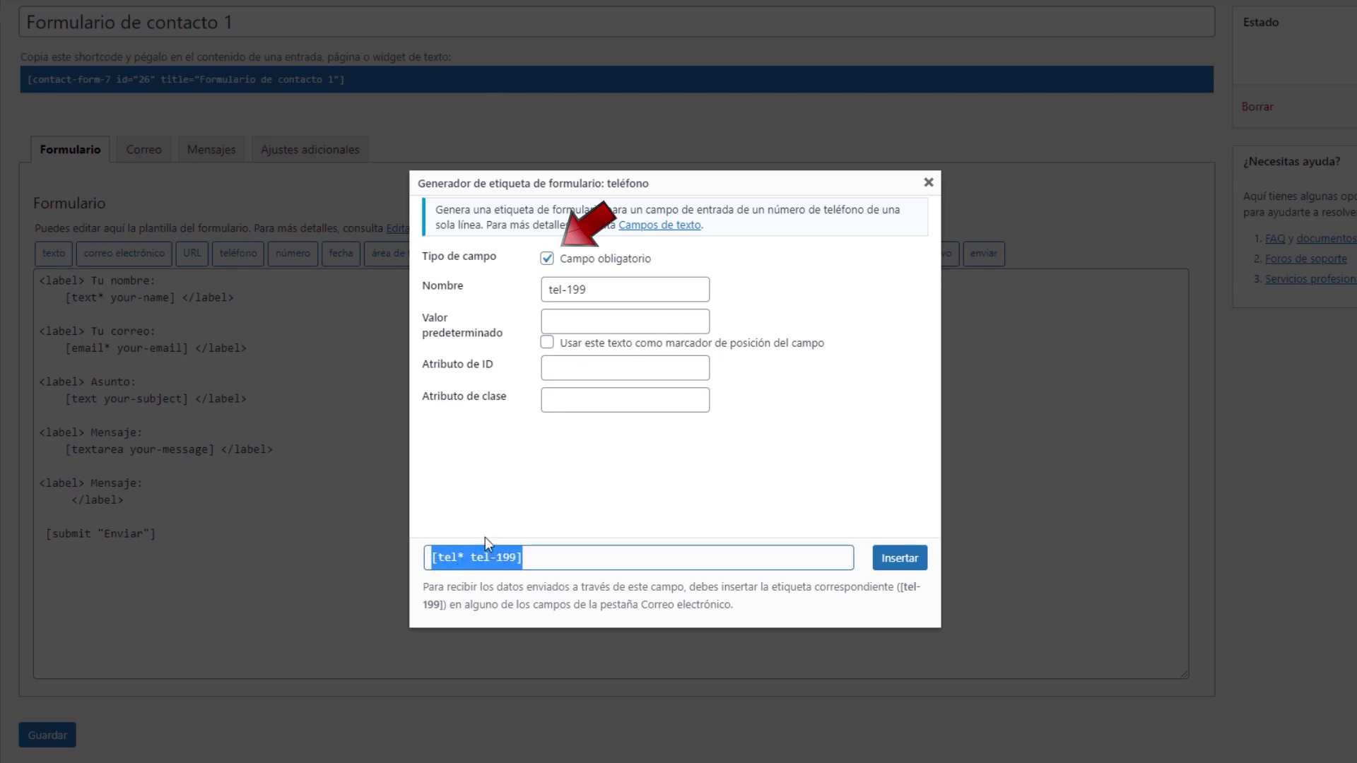
{"action": "left_click", "coordinate": [513, 497]}
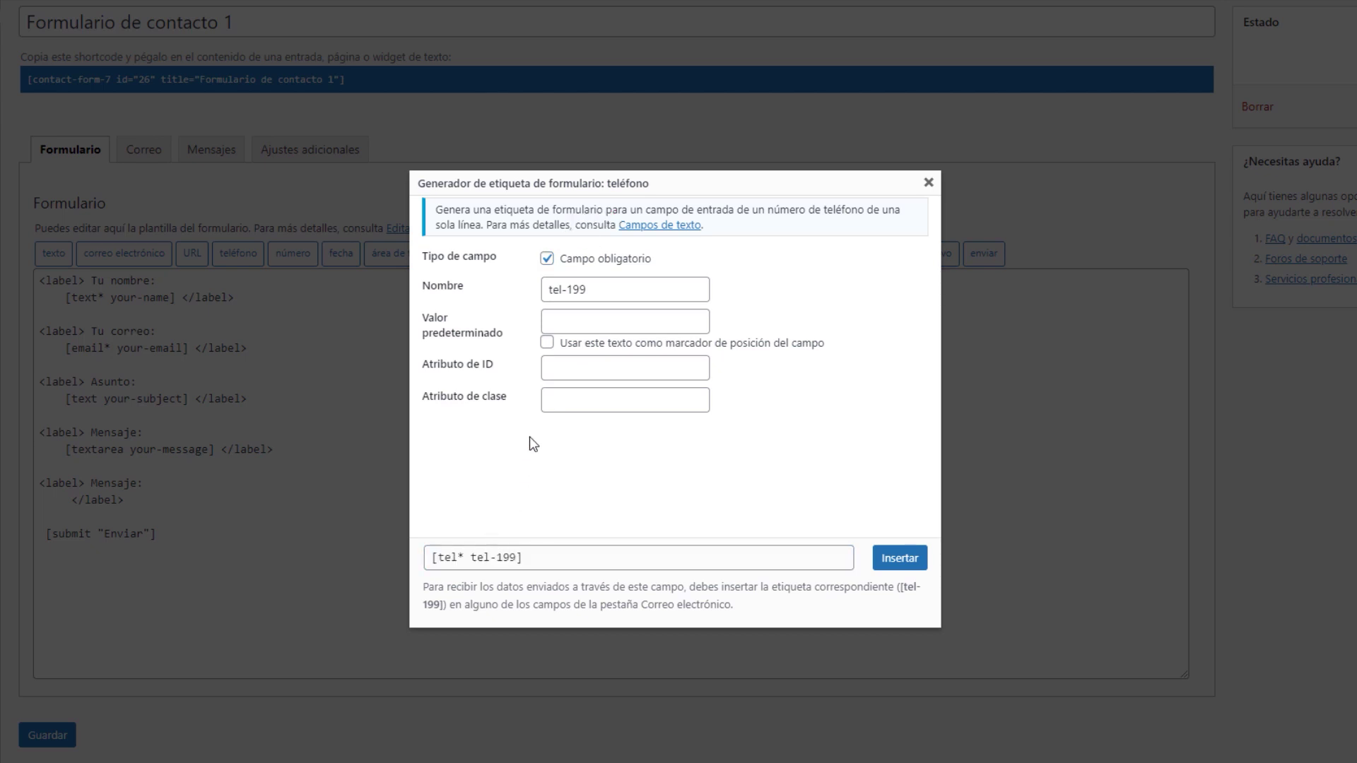
{"action": "left_click", "coordinate": [547, 259]}
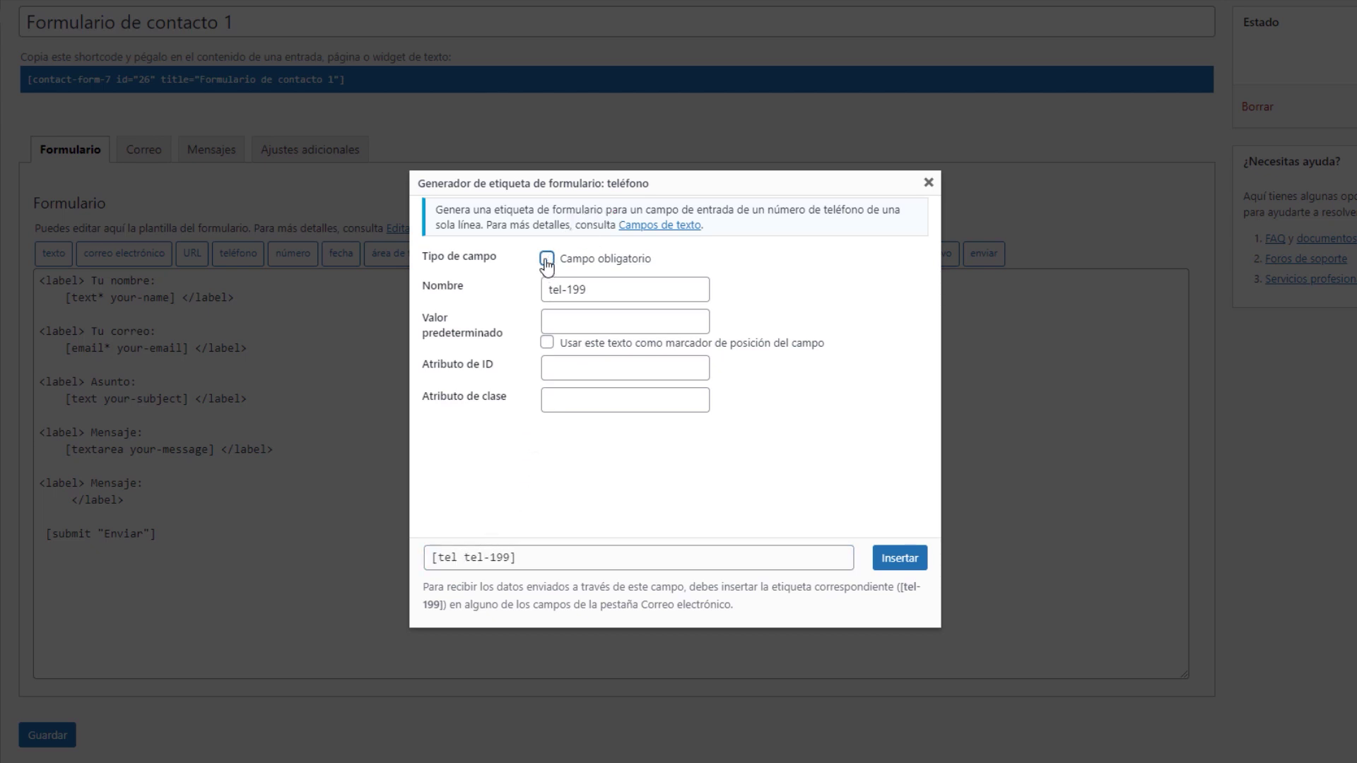
{"action": "left_click", "coordinate": [461, 560]}
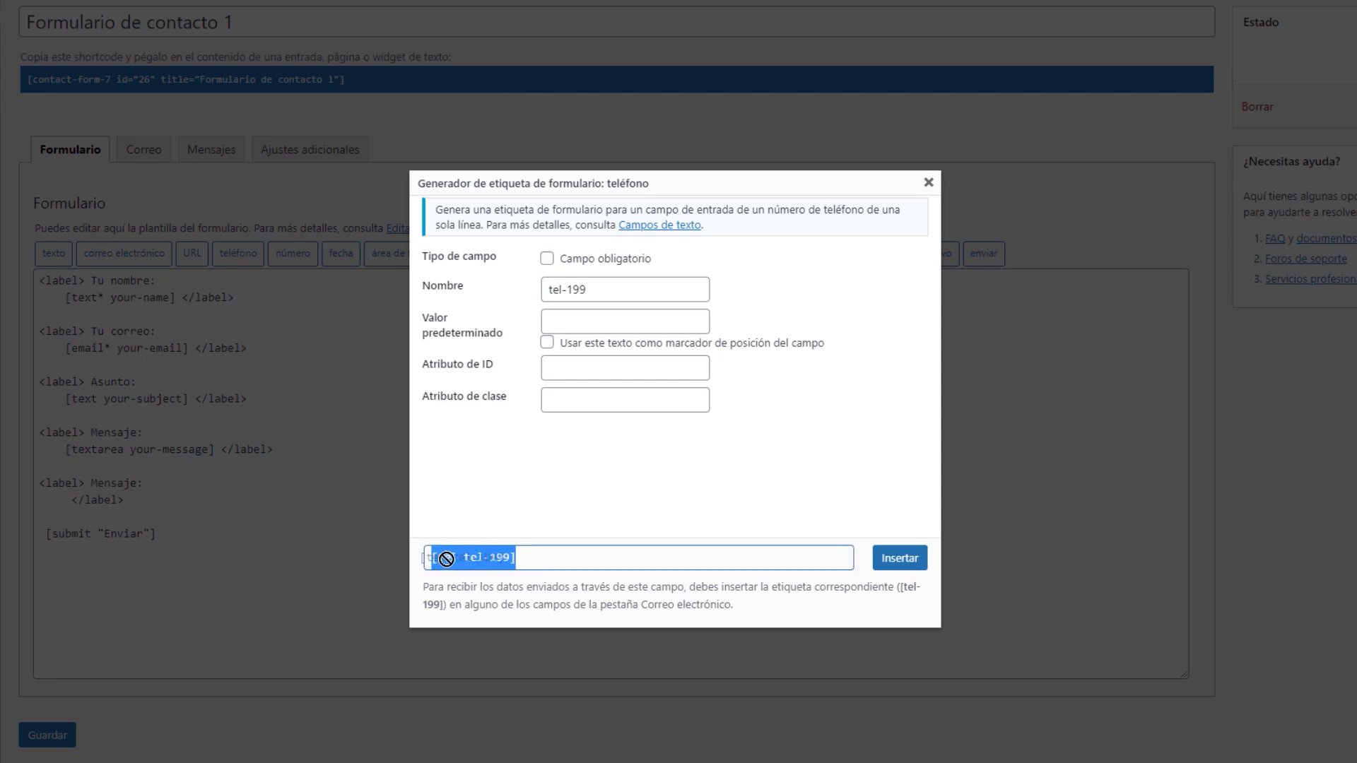
{"action": "left_click", "coordinate": [548, 260]}
{"action": "left_click", "coordinate": [888, 568]}
{"action": "left_click_drag", "start_coordinate": [136, 482], "coordinate": [91, 484]}
{"action": "type", "text": "Teléfono"}
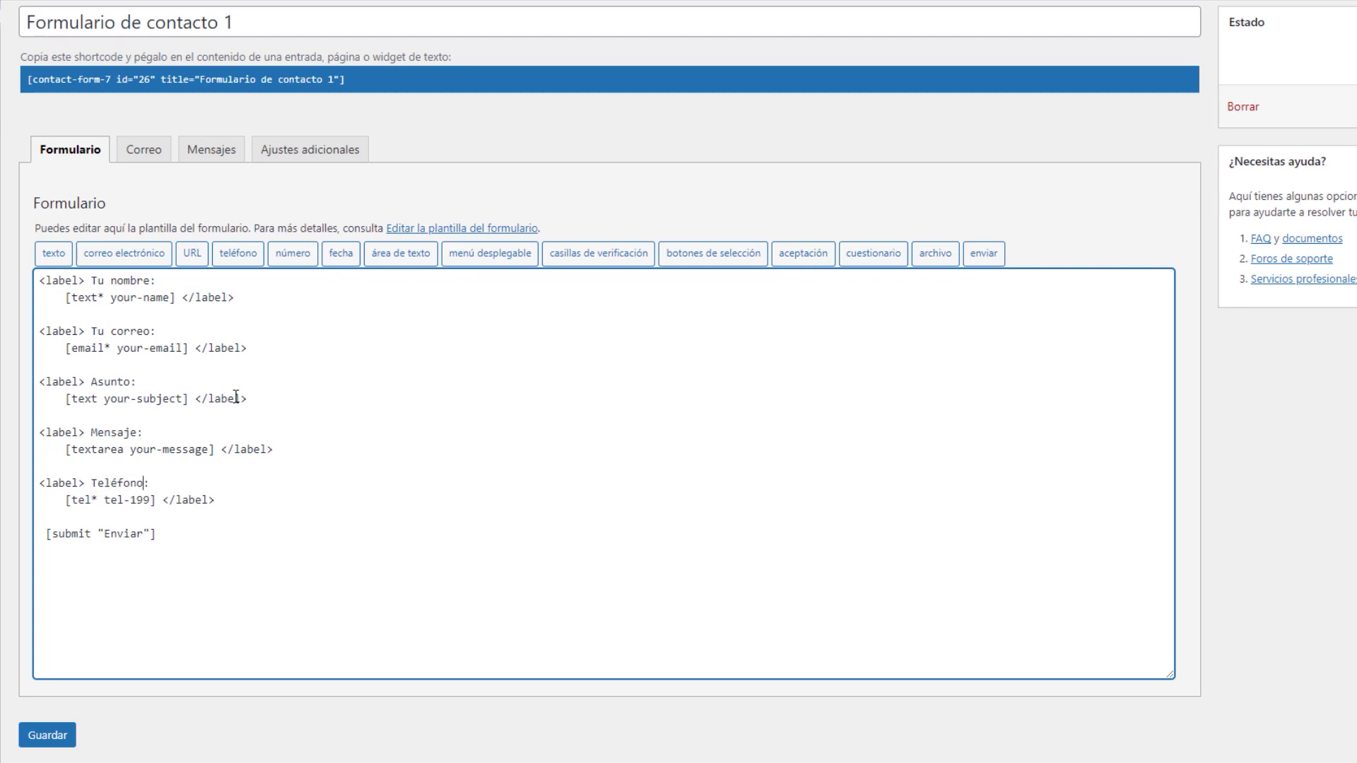
Delete the Asunto label block, save the form and reload the live Contacto page
{"action": "left_click_drag", "start_coordinate": [248, 402], "coordinate": [38, 385]}
{"action": "key", "text": "BackSpace"}
{"action": "key", "text": "BackSpace"}
{"action": "key", "text": "BackSpace"}
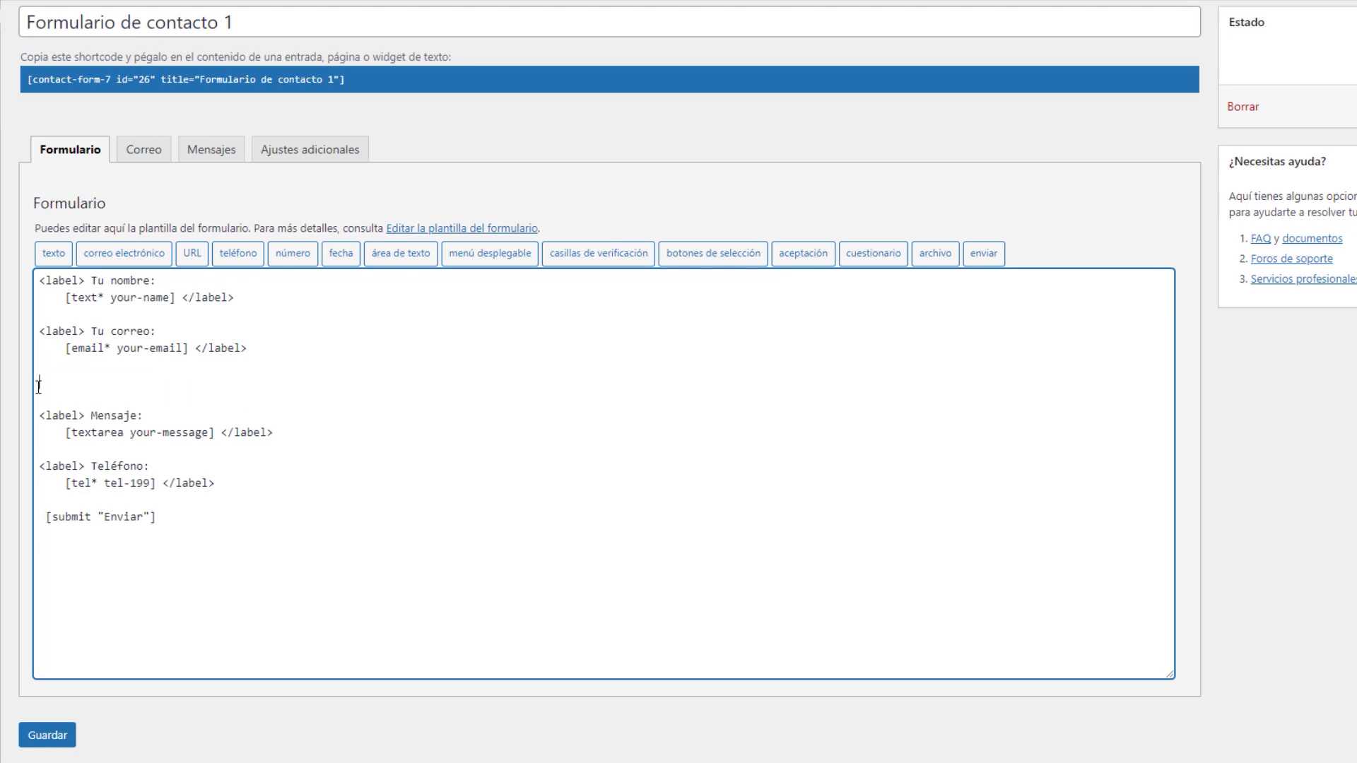
{"action": "left_click", "coordinate": [45, 736]}
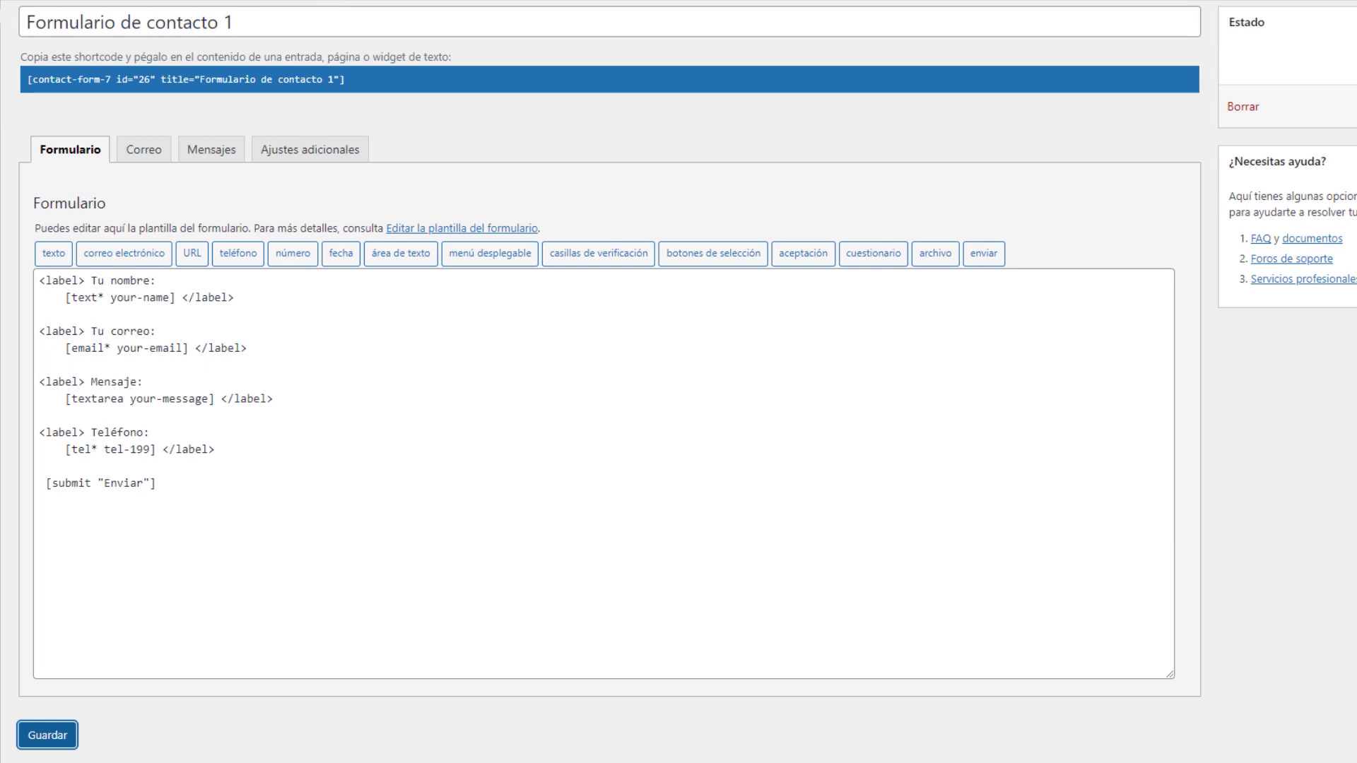
{"action": "key", "text": "ctrl+Tab"}
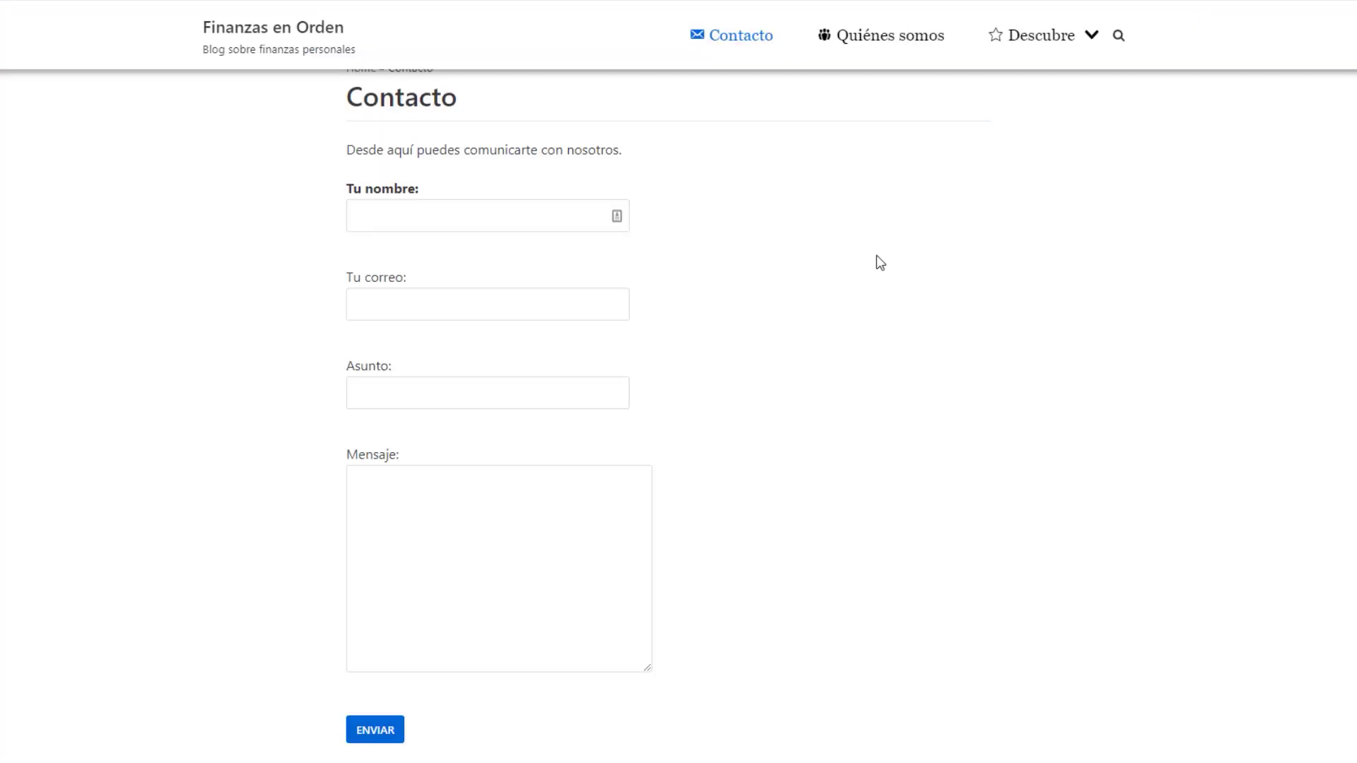
{"action": "key", "text": "F5"}
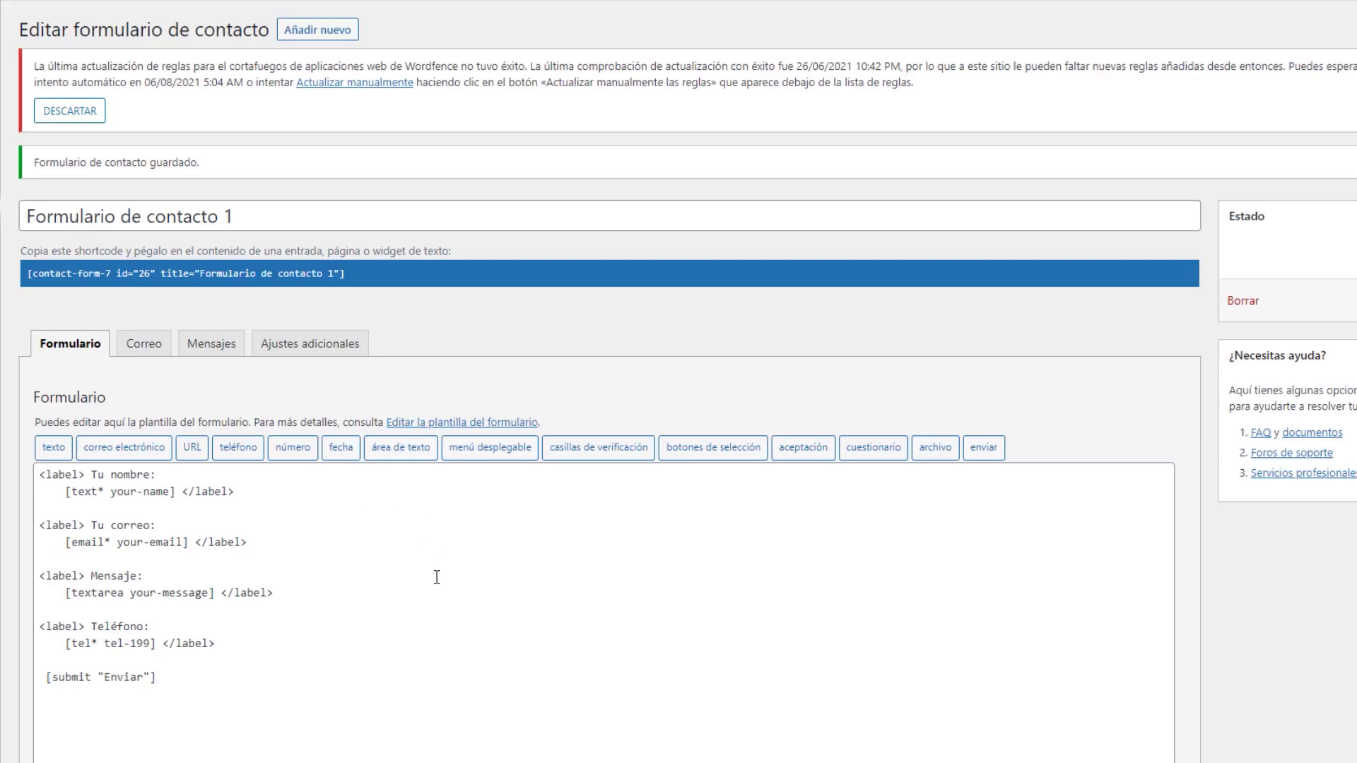
{"action": "scroll", "coordinate": [437, 578], "scroll_direction": "down", "scroll_amount": 3}
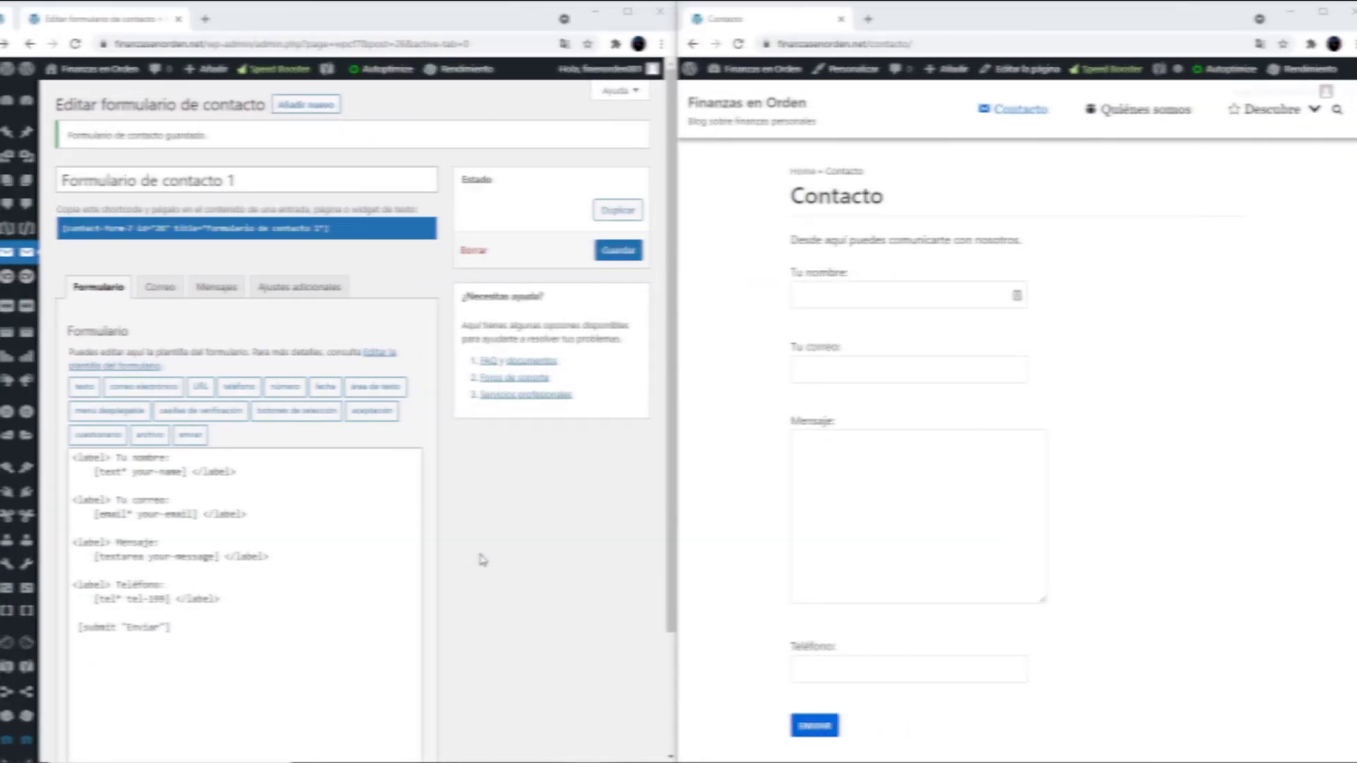
Insert a [textarea textarea-59] tag on new lines after the Teléfono block, above the submit tag
{"action": "scroll", "coordinate": [465, 553], "scroll_direction": "up", "scroll_amount": 5}
{"action": "scroll", "coordinate": [1296, 417], "scroll_direction": "down", "scroll_amount": 2}
{"action": "scroll", "coordinate": [701, 509], "scroll_direction": "up", "scroll_amount": 2}
{"action": "left_click", "coordinate": [226, 597]}
{"action": "key", "text": "Return"}
{"action": "key", "text": "Return"}
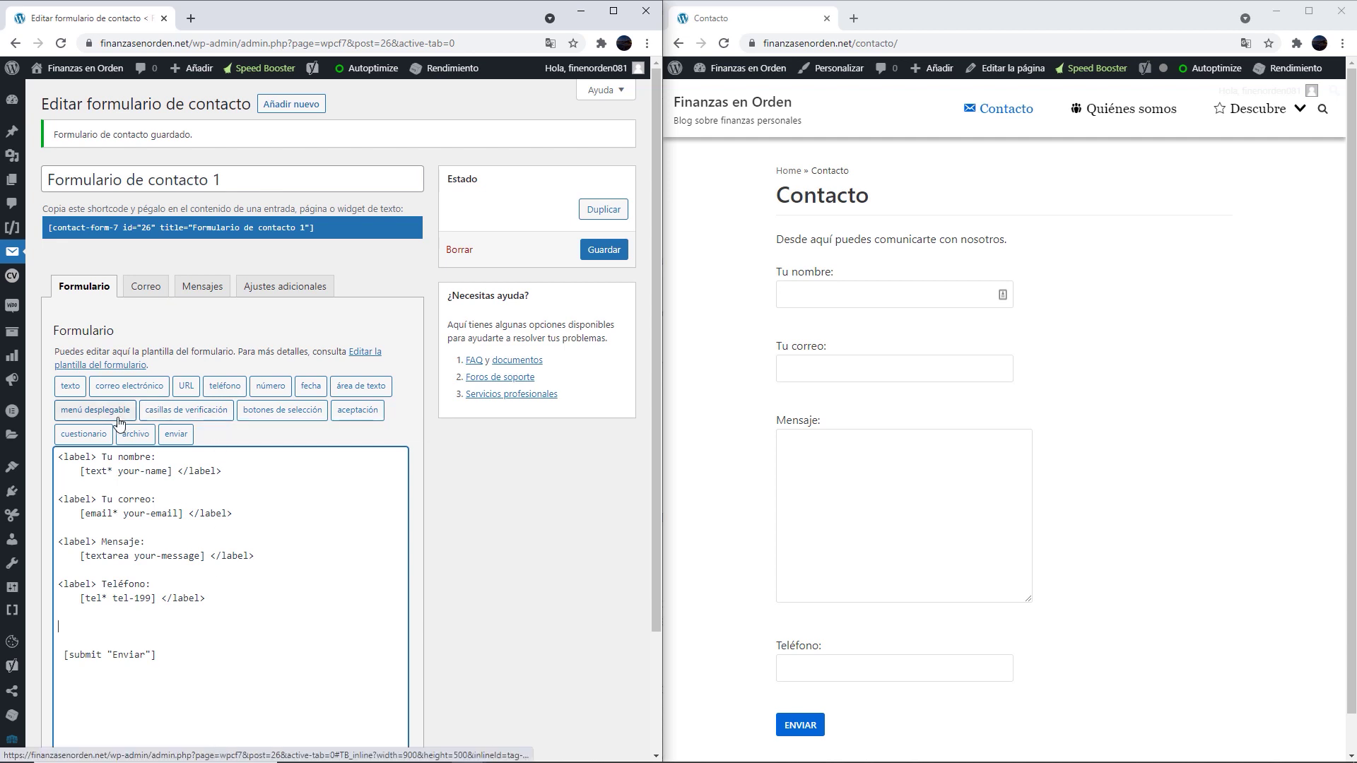
{"action": "left_click", "coordinate": [361, 386]}
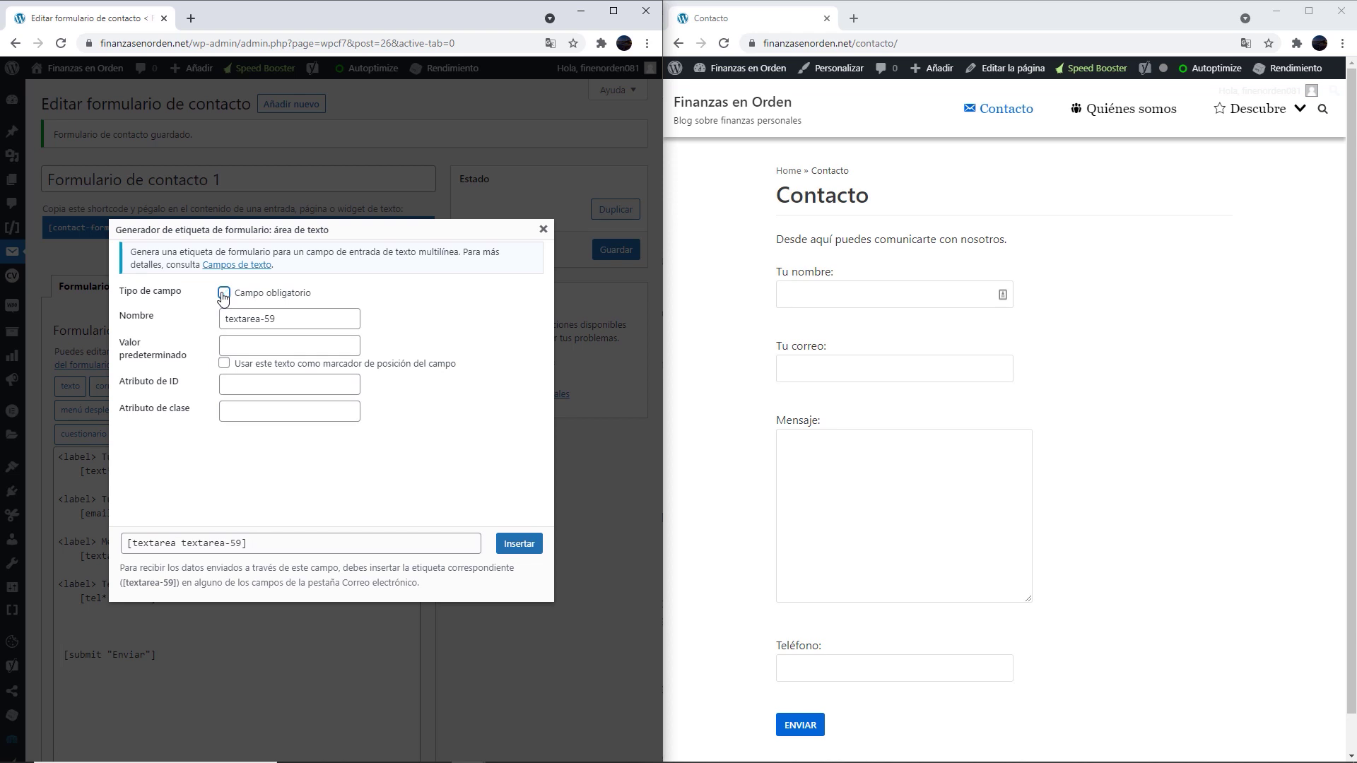
{"action": "left_click", "coordinate": [518, 543]}
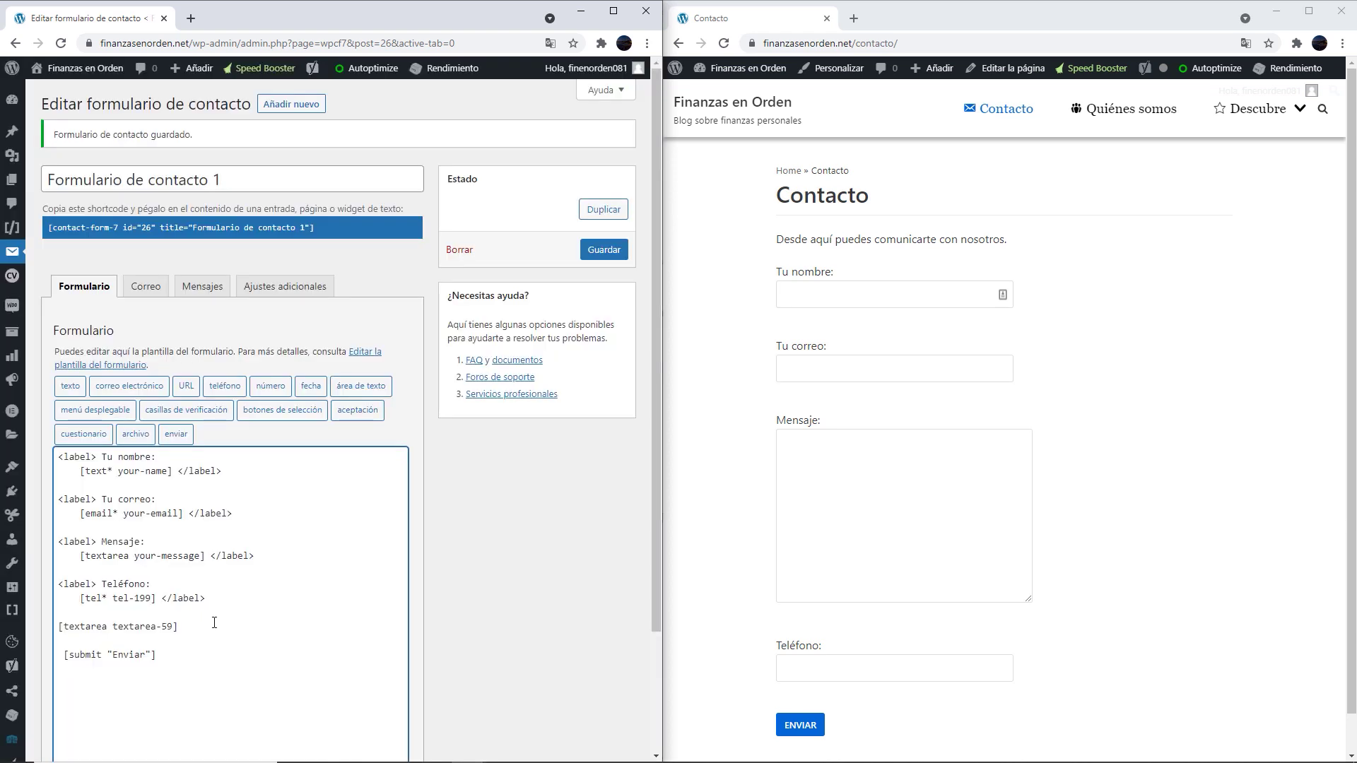
{"action": "key", "text": "Return"}
{"action": "key", "text": "Return"}
Insert a radio-445 tag with opcion 1 and opcion 2 on its own line after the textarea
{"action": "left_click", "coordinate": [282, 411]}
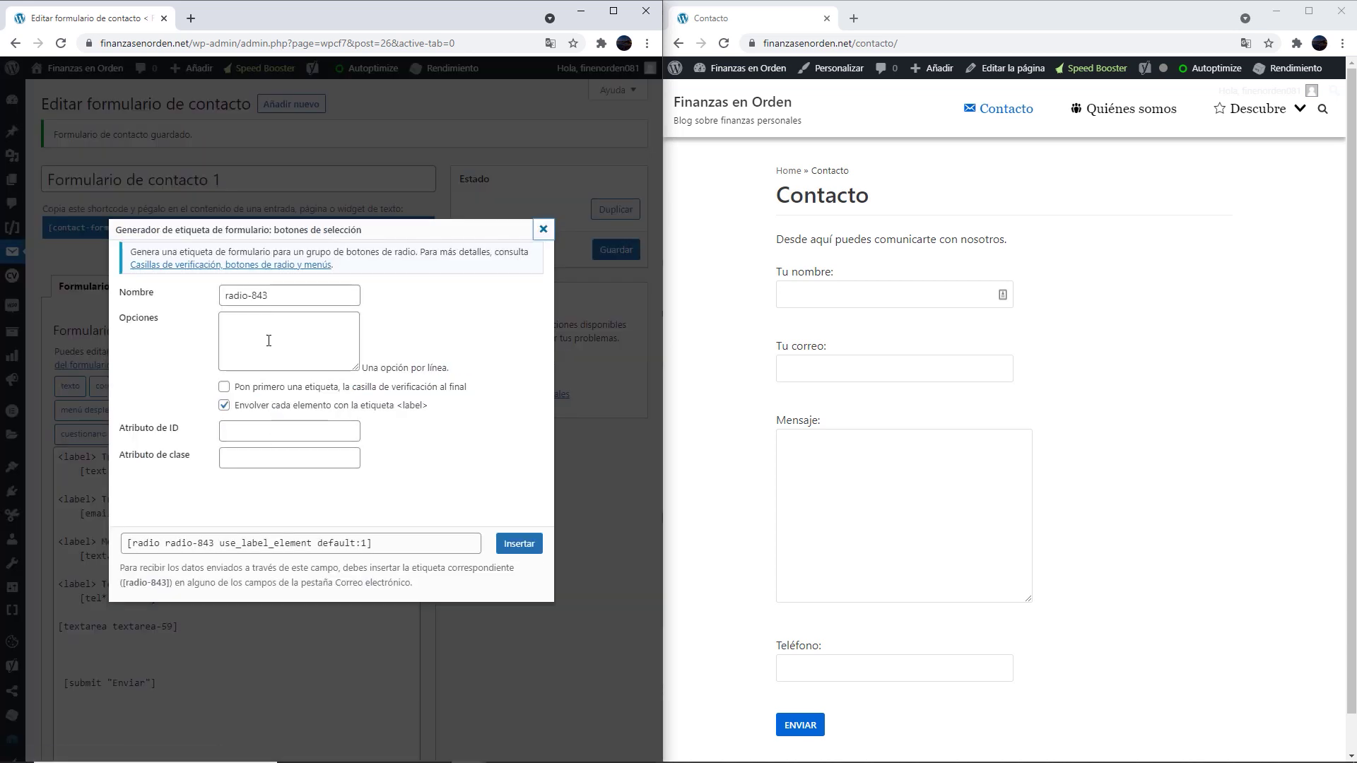
{"action": "left_click", "coordinate": [224, 407]}
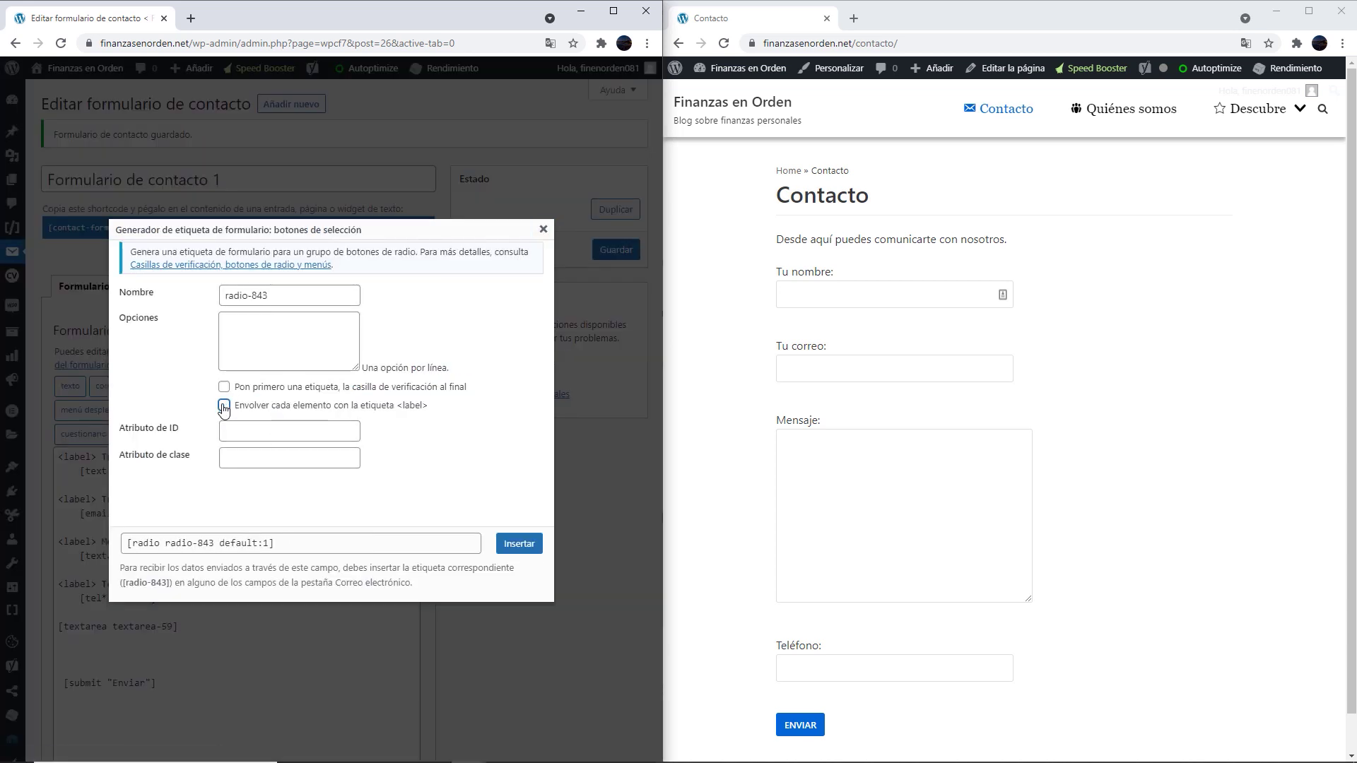
{"action": "left_click", "coordinate": [224, 407]}
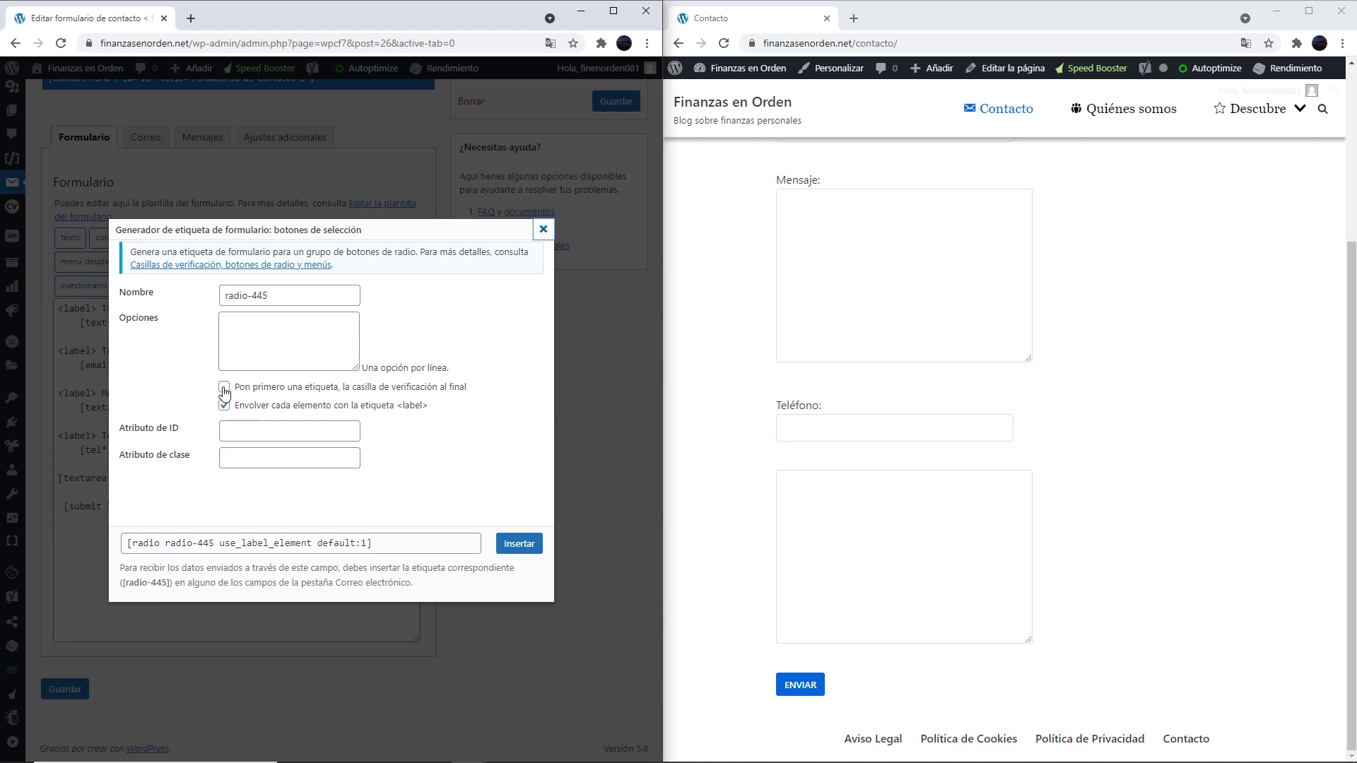
{"action": "left_click", "coordinate": [224, 387]}
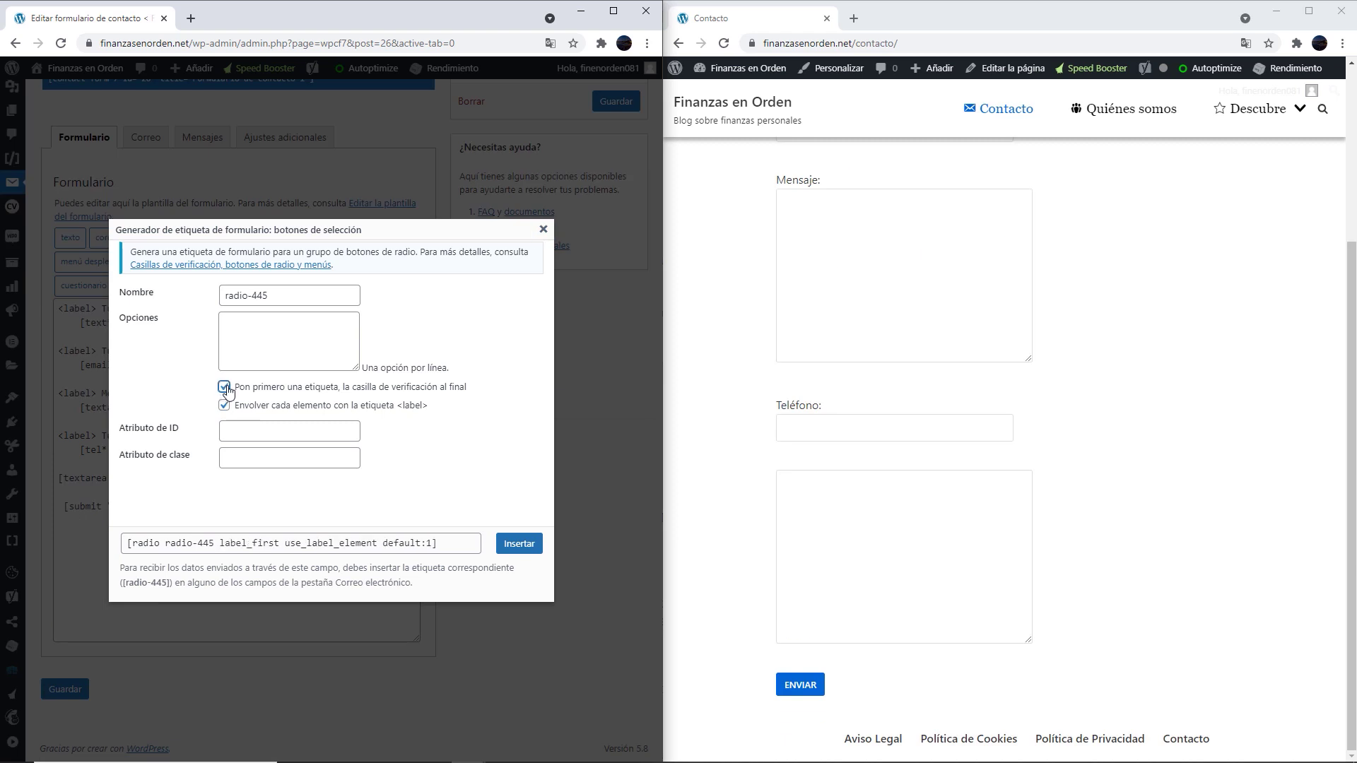
{"action": "left_click", "coordinate": [226, 390]}
{"action": "left_click", "coordinate": [251, 330]}
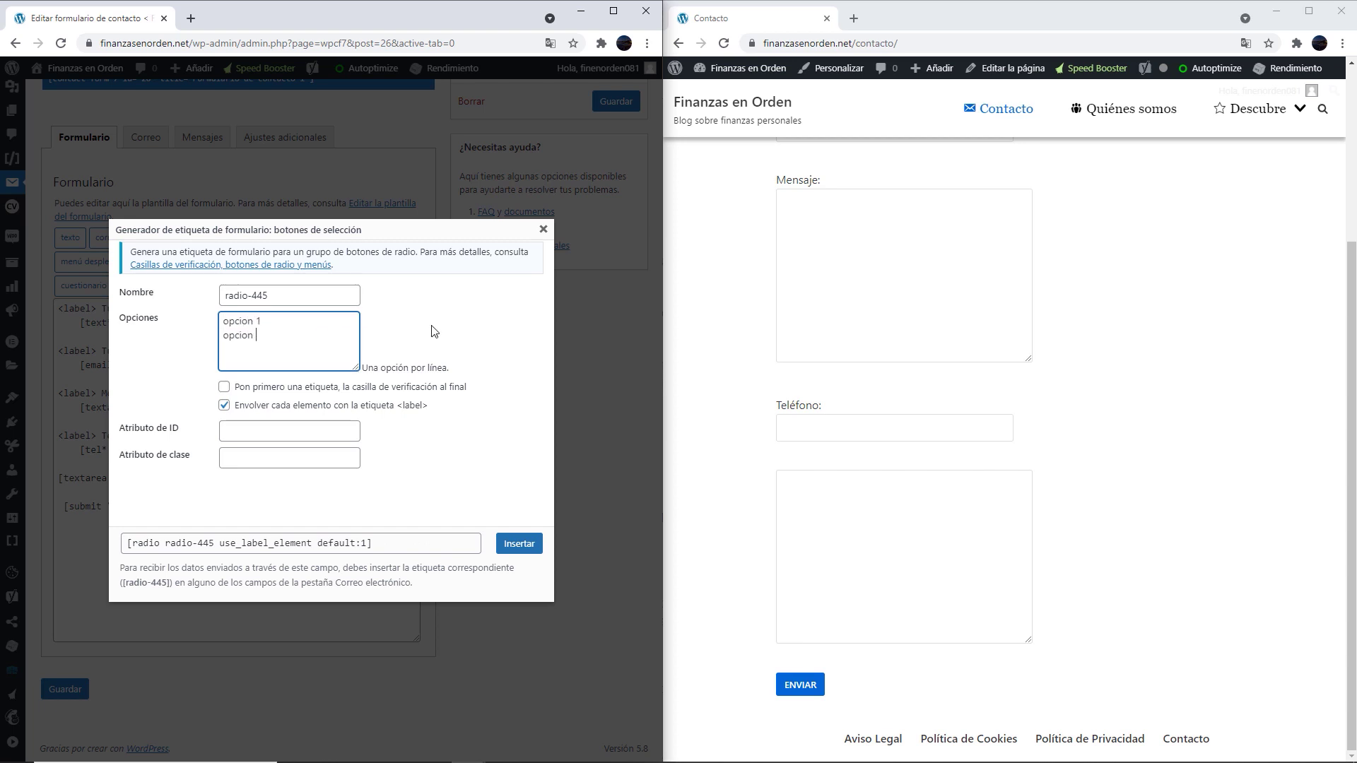
{"action": "left_click", "coordinate": [512, 546]}
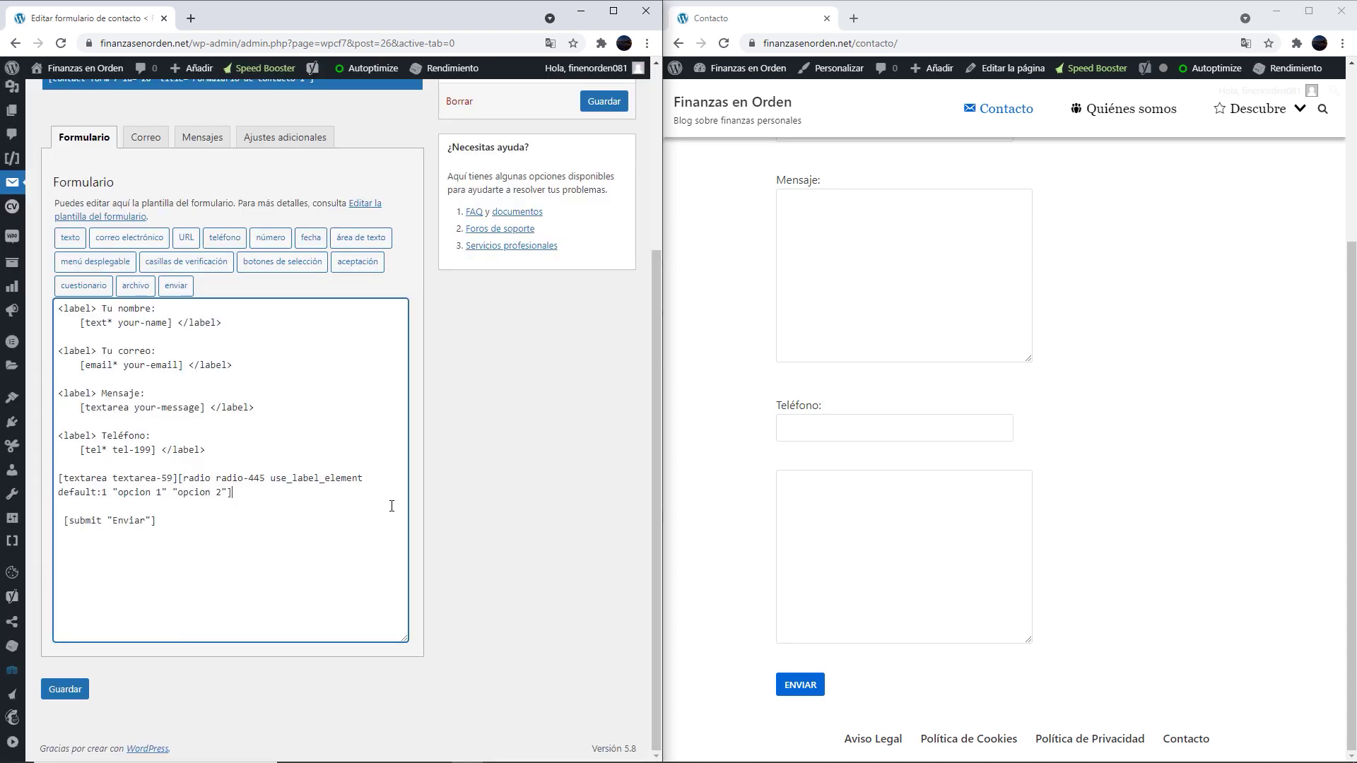
{"action": "left_click", "coordinate": [179, 478]}
{"action": "key", "text": "Return"}
{"action": "key", "text": "Return"}
Save the form, reload the contact page and test switching between opcion 1 and opcion 2
{"action": "left_click", "coordinate": [597, 106]}
{"action": "left_click", "coordinate": [1206, 357]}
{"action": "key", "text": "F5"}
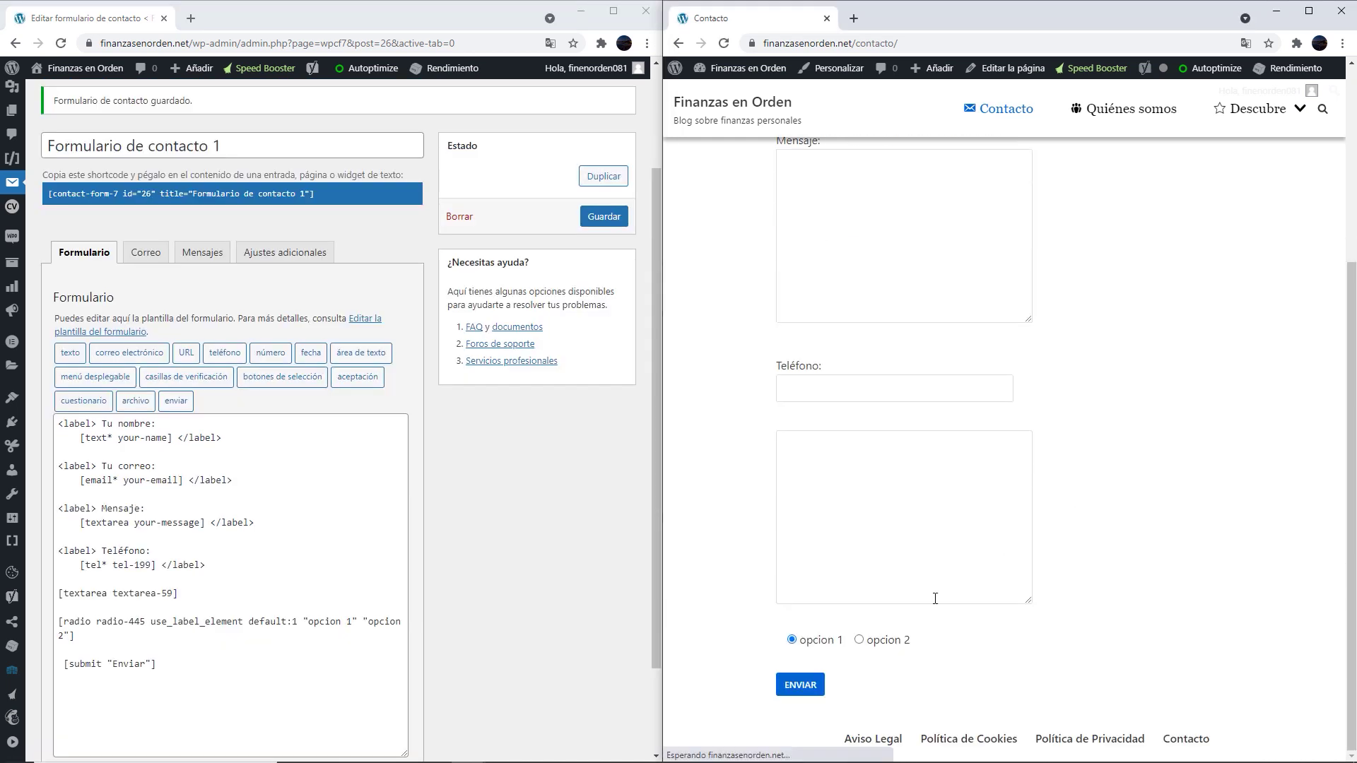
{"action": "left_click", "coordinate": [791, 640]}
{"action": "left_click", "coordinate": [858, 639]}
{"action": "left_click", "coordinate": [791, 639]}
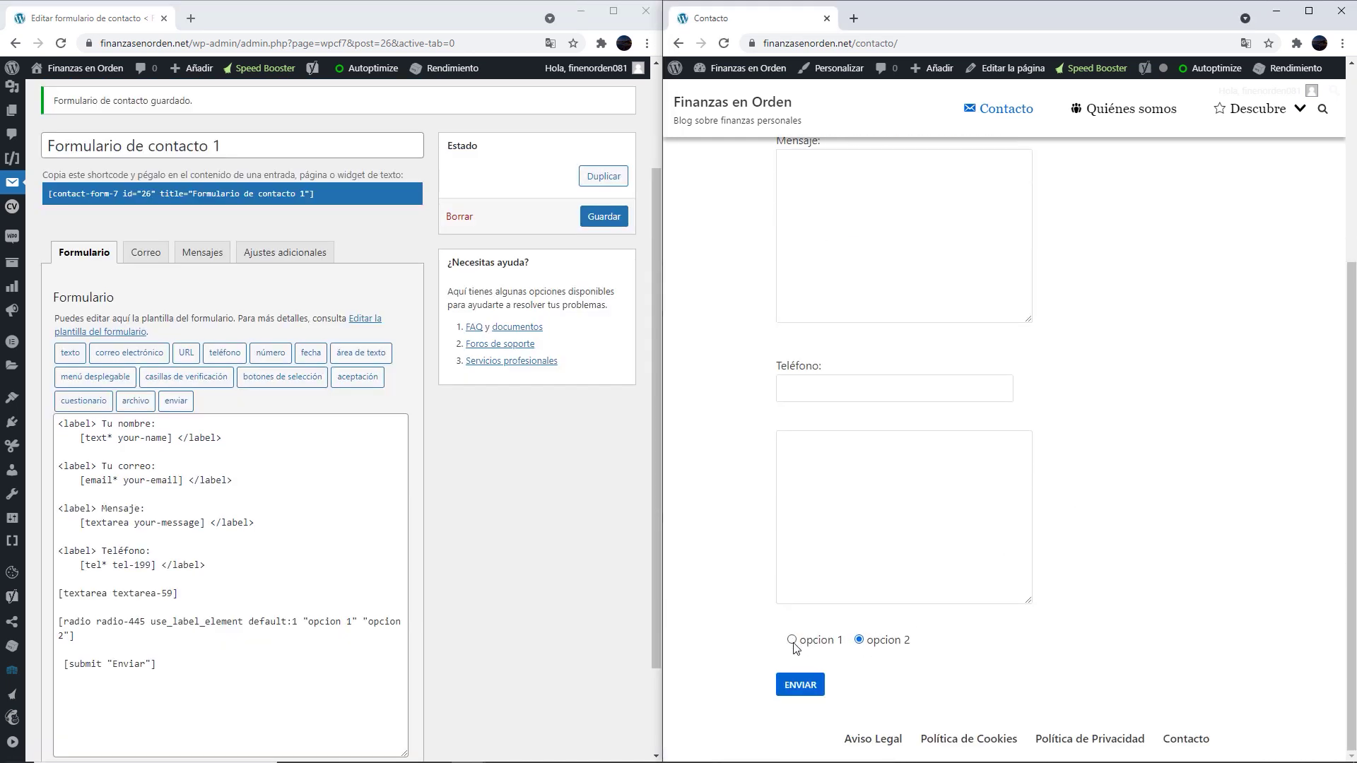
{"action": "scroll", "coordinate": [496, 467], "scroll_direction": "down", "scroll_amount": 2}
{"action": "scroll", "coordinate": [494, 461], "scroll_direction": "up", "scroll_amount": 1}
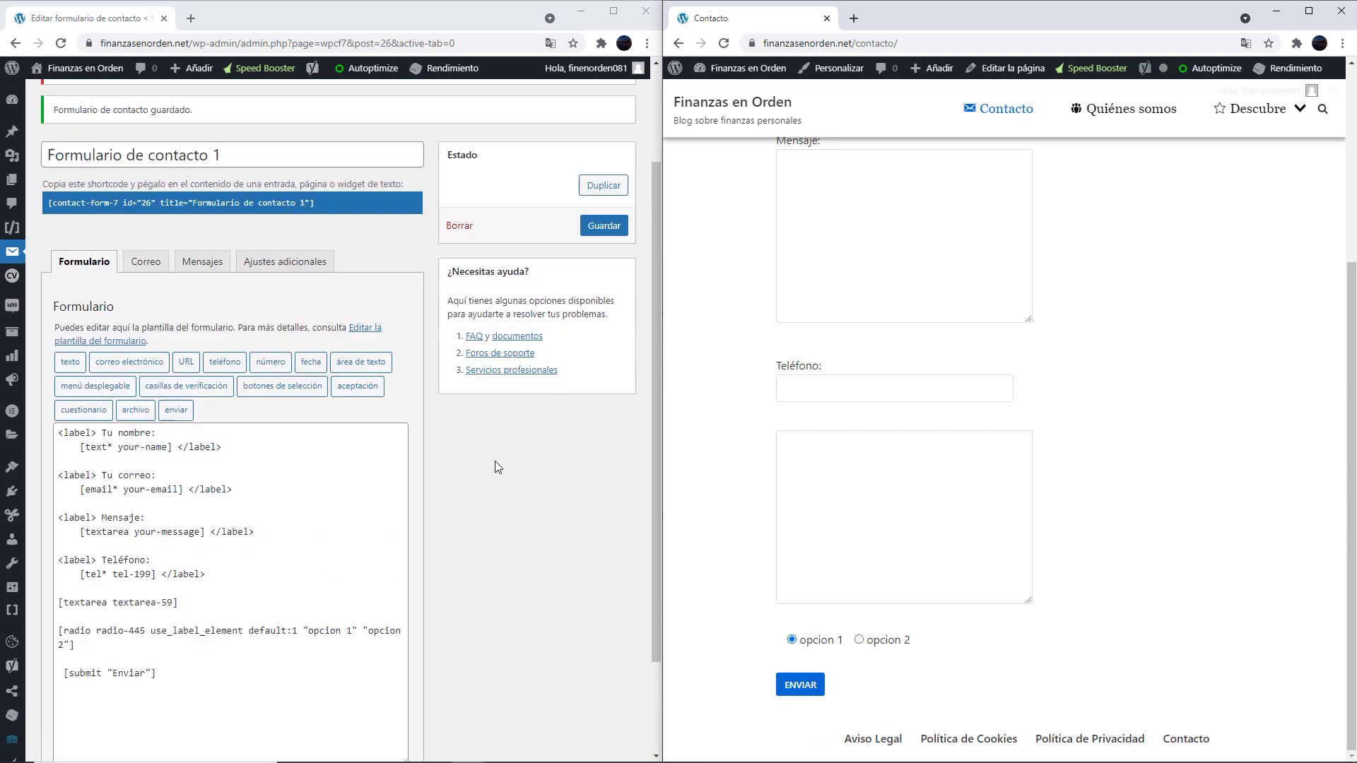
{"action": "scroll", "coordinate": [506, 439], "scroll_direction": "down", "scroll_amount": 2}
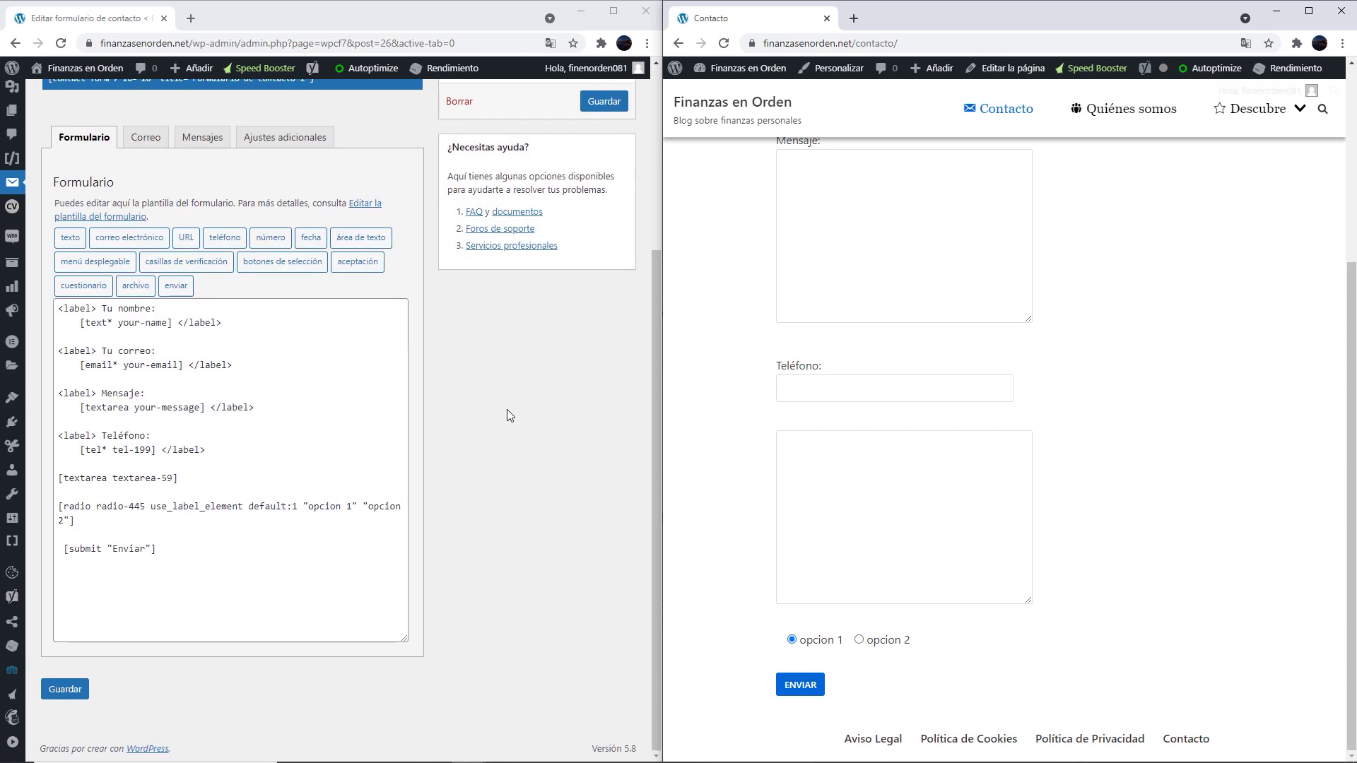
Delete the Teléfono, text area and radio field lines from the template
{"action": "left_click", "coordinate": [182, 534]}
{"action": "key", "text": "Return"}
{"action": "key", "text": "Return"}
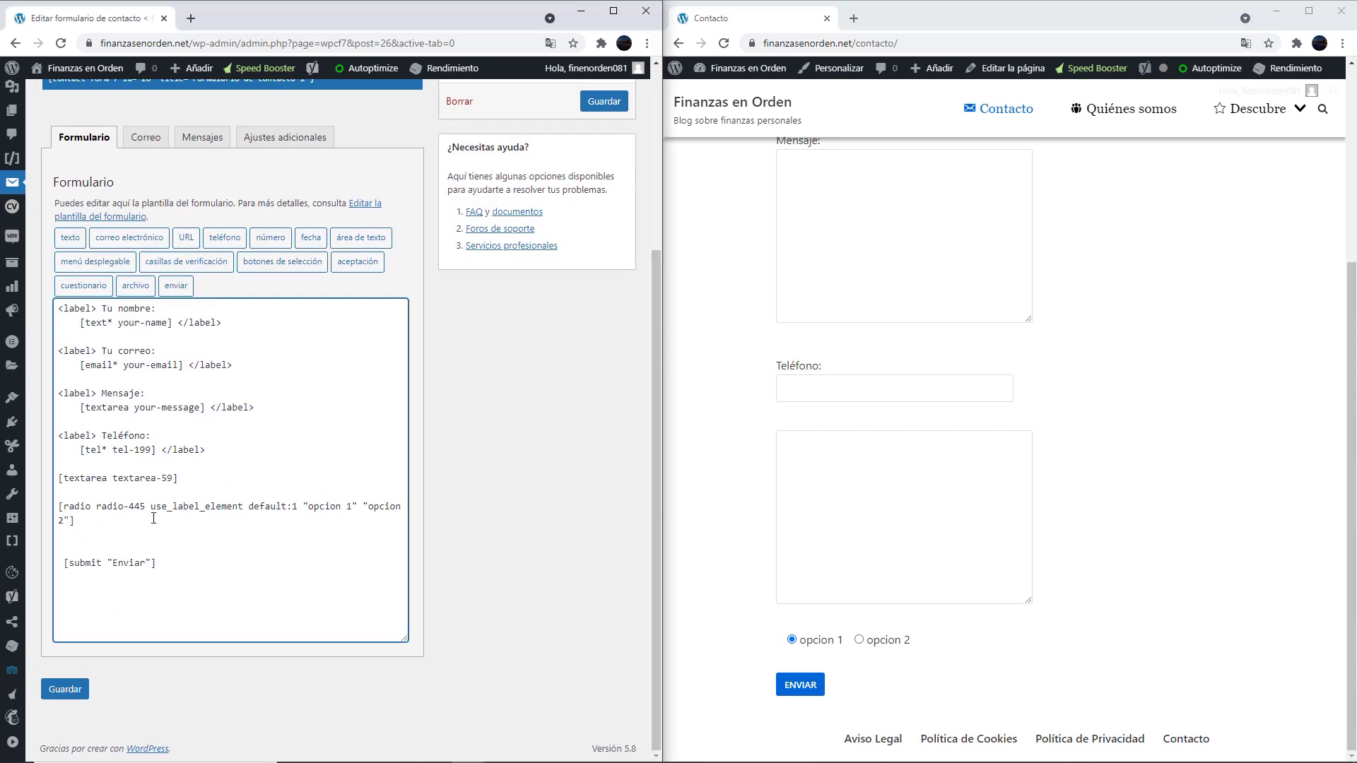
{"action": "left_click_drag", "start_coordinate": [93, 538], "coordinate": [53, 435]}
{"action": "key", "text": "BackSpace"}
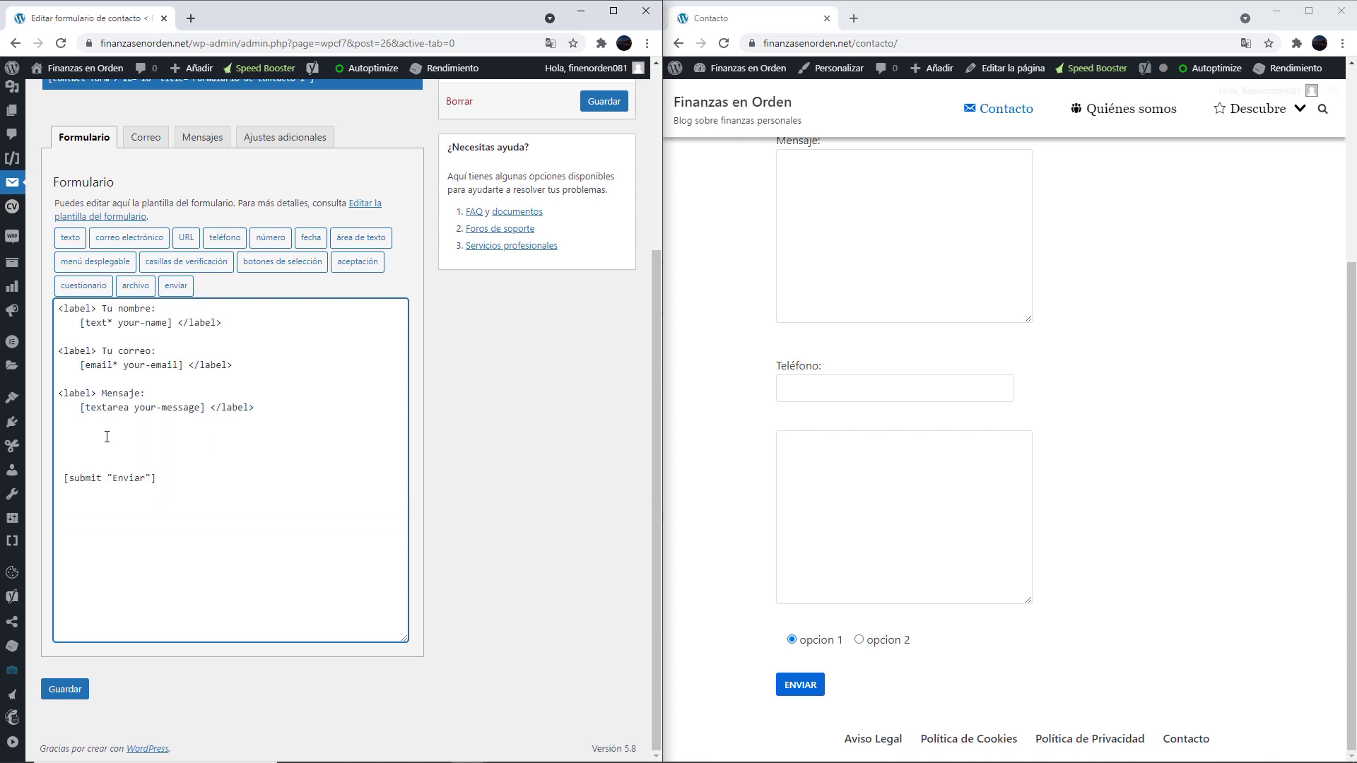
Start an acceptance checkbox tag, beginning its condition text with 'He le'
{"action": "left_click", "coordinate": [345, 262]}
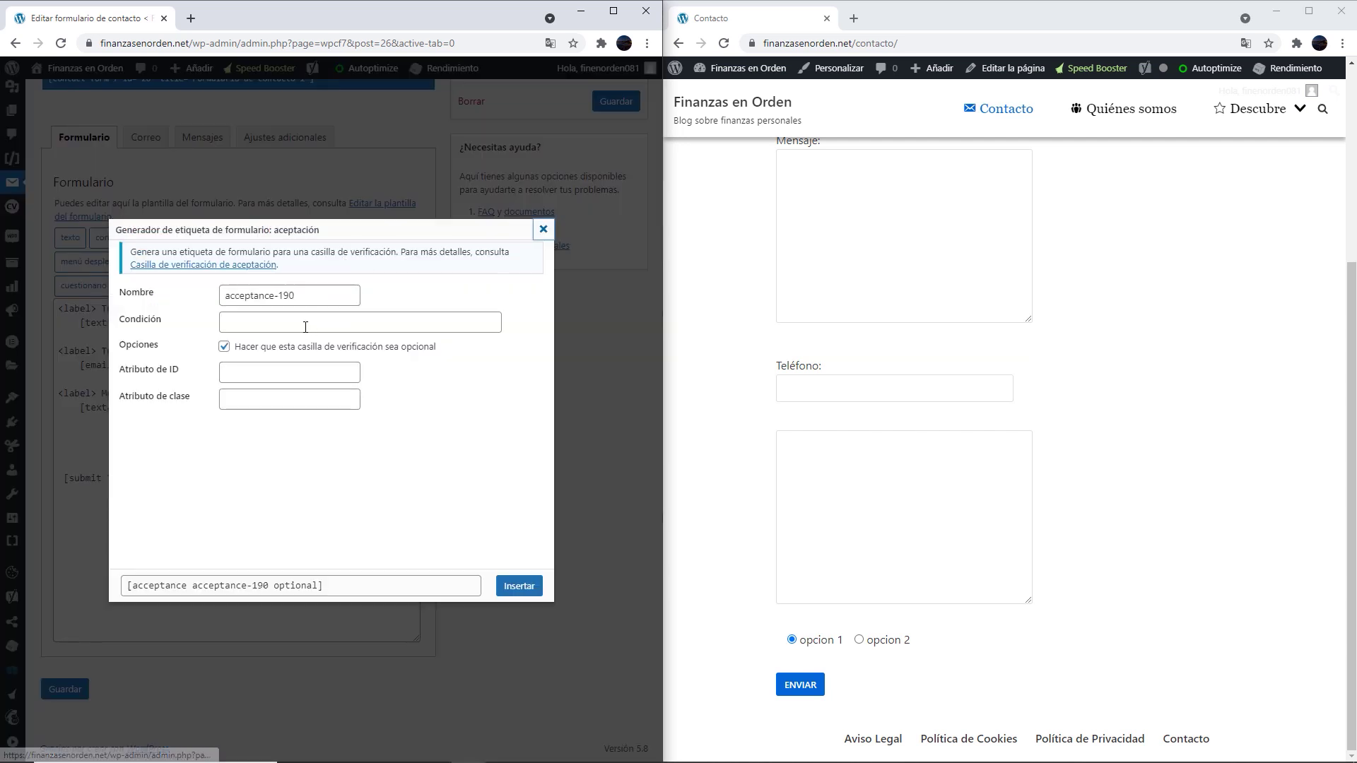
{"action": "left_click", "coordinate": [252, 322]}
{"action": "type", "text": "He le"}
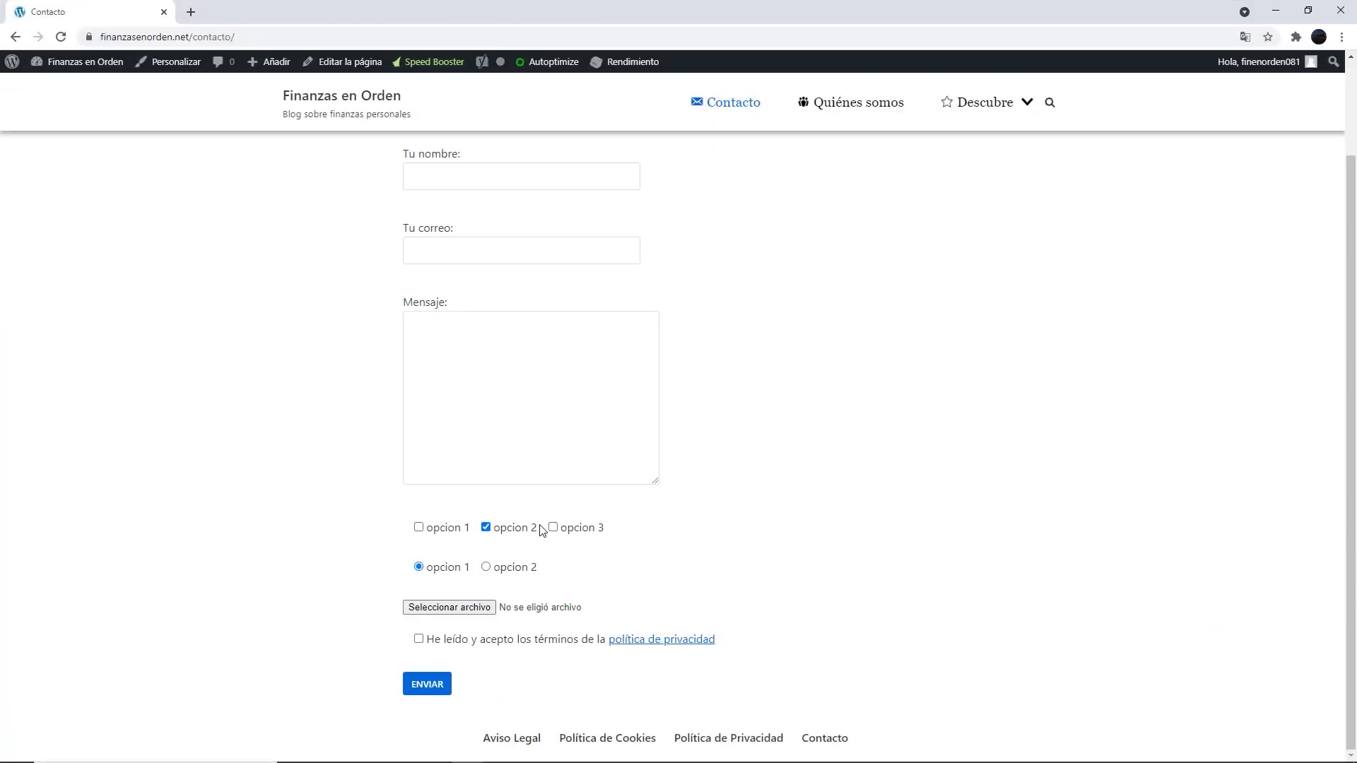
Test the sample form's opcion checkboxes, radio choices and privacy acceptance checkbox
{"action": "left_click", "coordinate": [553, 527]}
{"action": "left_click", "coordinate": [553, 527]}
{"action": "left_click", "coordinate": [485, 528]}
{"action": "left_click", "coordinate": [418, 527]}
{"action": "left_click", "coordinate": [486, 527]}
{"action": "left_click", "coordinate": [554, 527]}
{"action": "left_click", "coordinate": [485, 567]}
{"action": "left_click", "coordinate": [418, 567]}
{"action": "left_click", "coordinate": [486, 567]}
{"action": "left_click", "coordinate": [433, 569]}
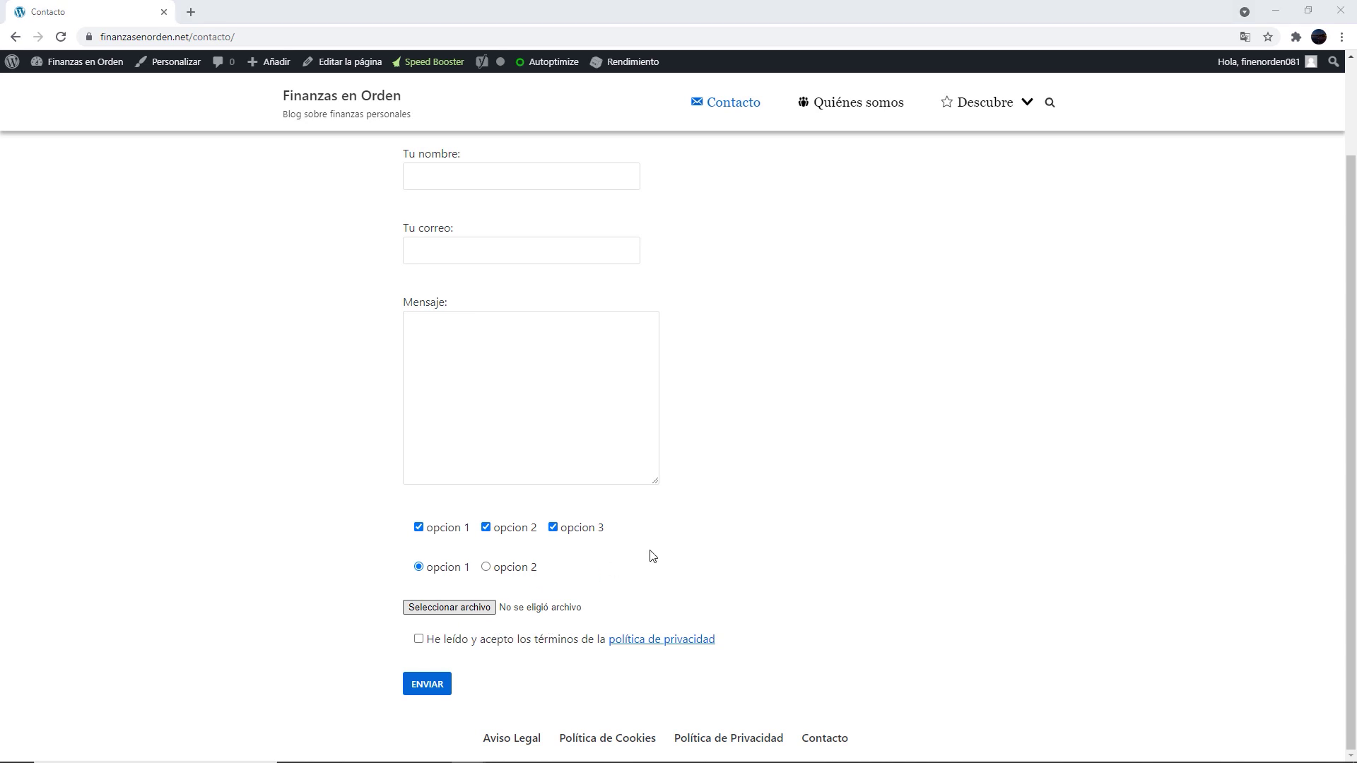
{"action": "left_click", "coordinate": [418, 639]}
Finish the acceptance condition text about accepting the política de privacidad terms
{"action": "scroll", "coordinate": [497, 267], "scroll_direction": "up", "scroll_amount": 2}
{"action": "scroll", "coordinate": [797, 414], "scroll_direction": "down", "scroll_amount": 2}
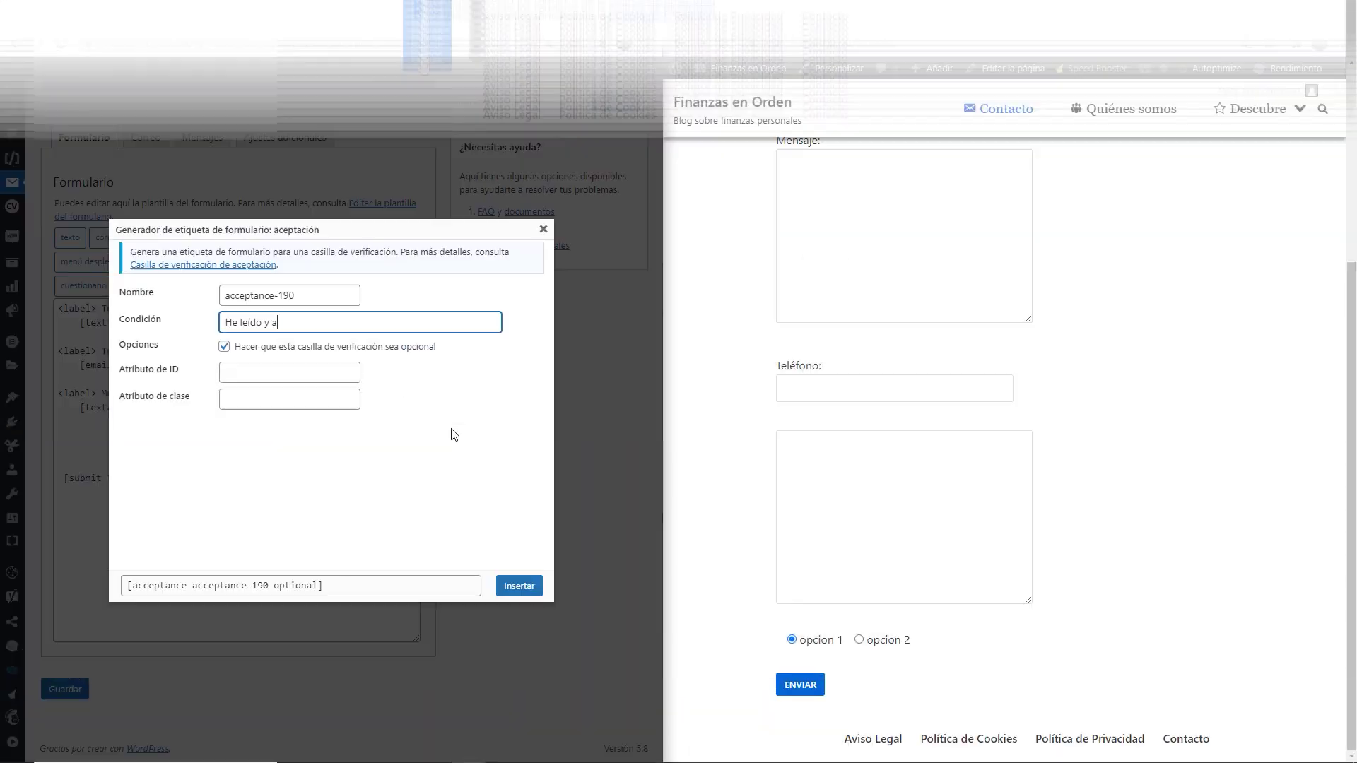
{"action": "type", "text": "cepto"}
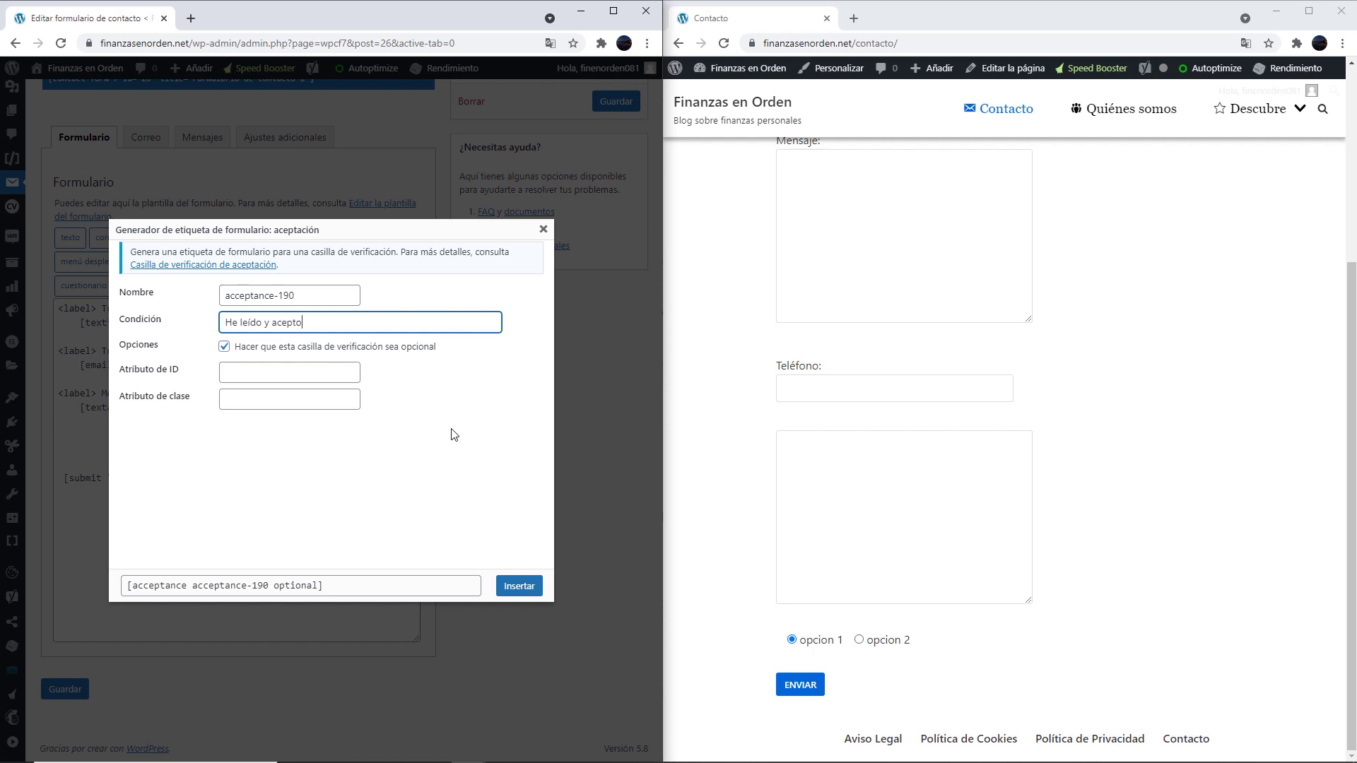
{"action": "type", "text": " los términos de la política de privacidad"}
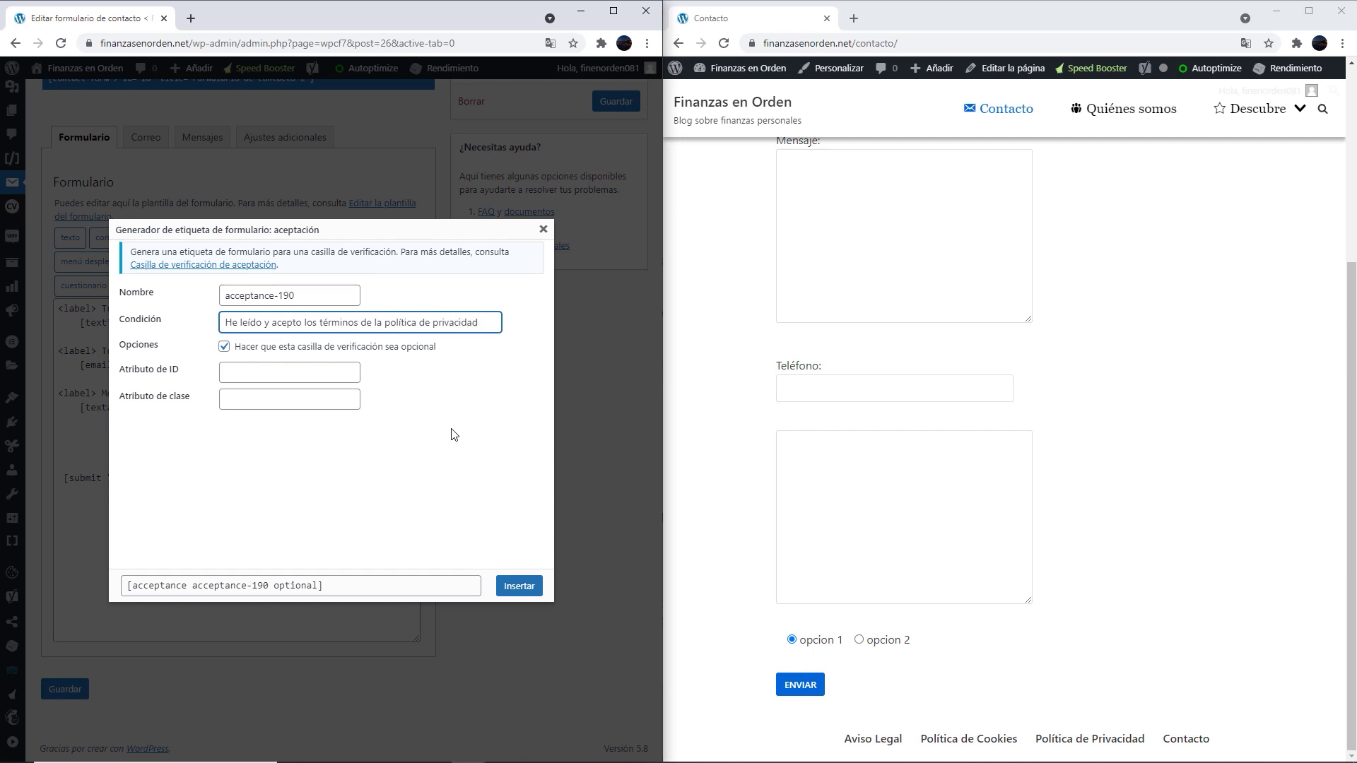
Open the footer Política de Privacidad link in a new tab and view it
{"action": "left_click_drag", "start_coordinate": [918, 738], "coordinate": [1125, 738]}
{"action": "right_click", "coordinate": [1122, 738]}
{"action": "left_click", "coordinate": [1129, 570]}
{"action": "left_click", "coordinate": [911, 18]}
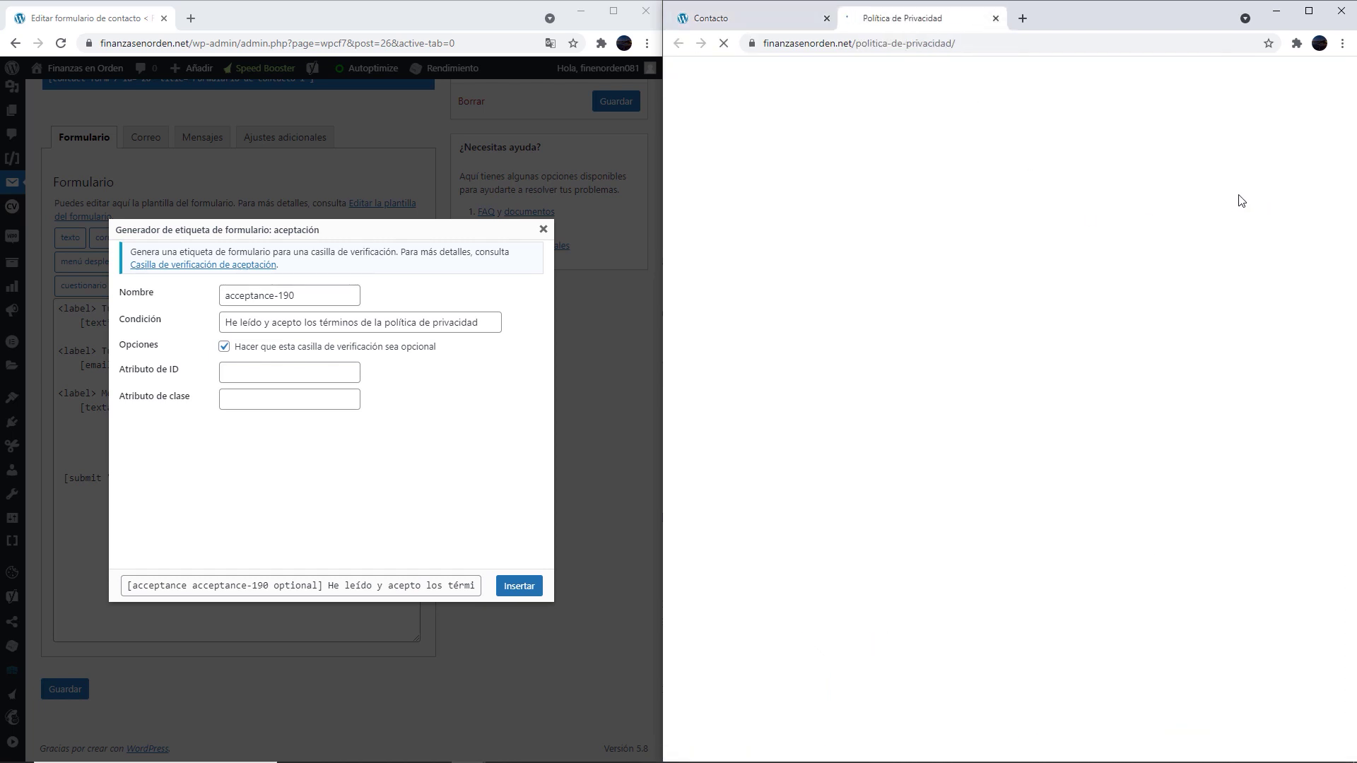
{"action": "scroll", "coordinate": [1234, 219], "scroll_direction": "down", "scroll_amount": 15}
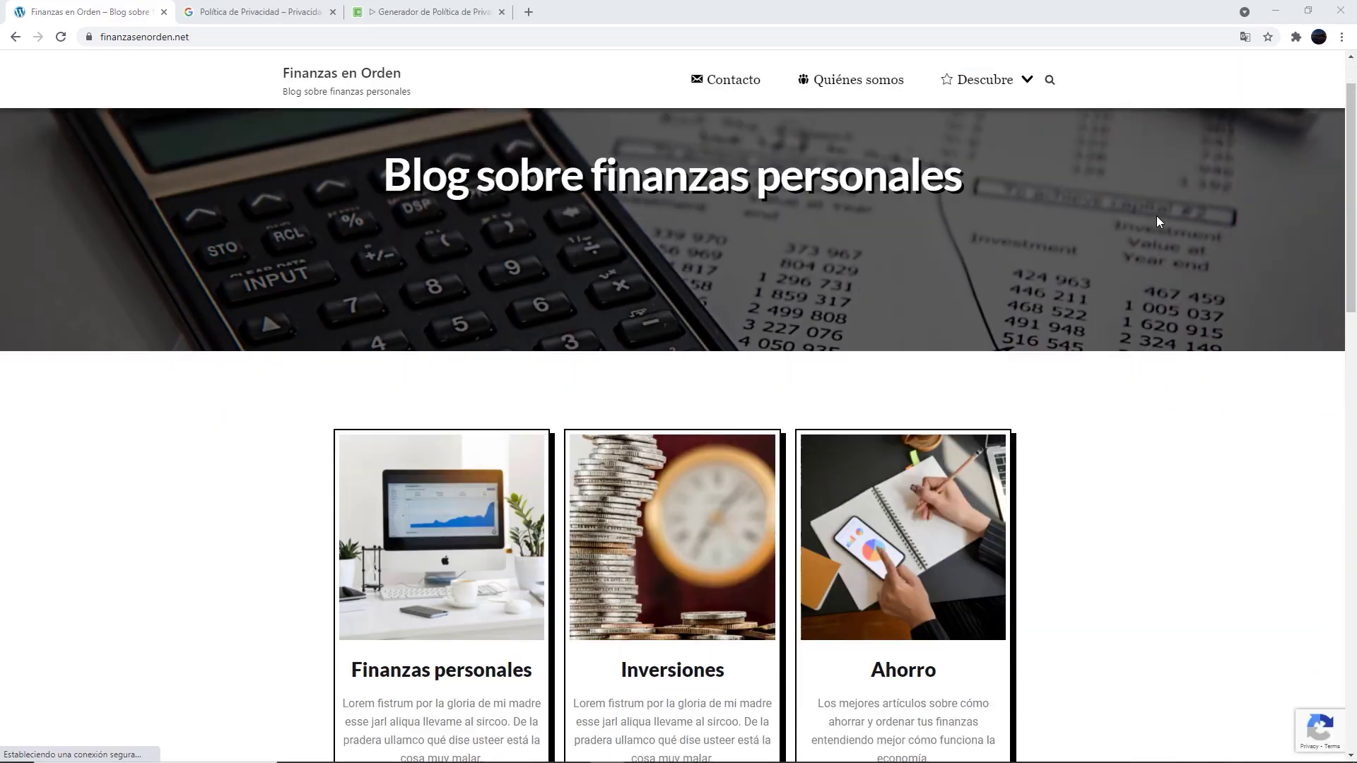
{"action": "scroll", "coordinate": [1156, 221], "scroll_direction": "down", "scroll_amount": 15}
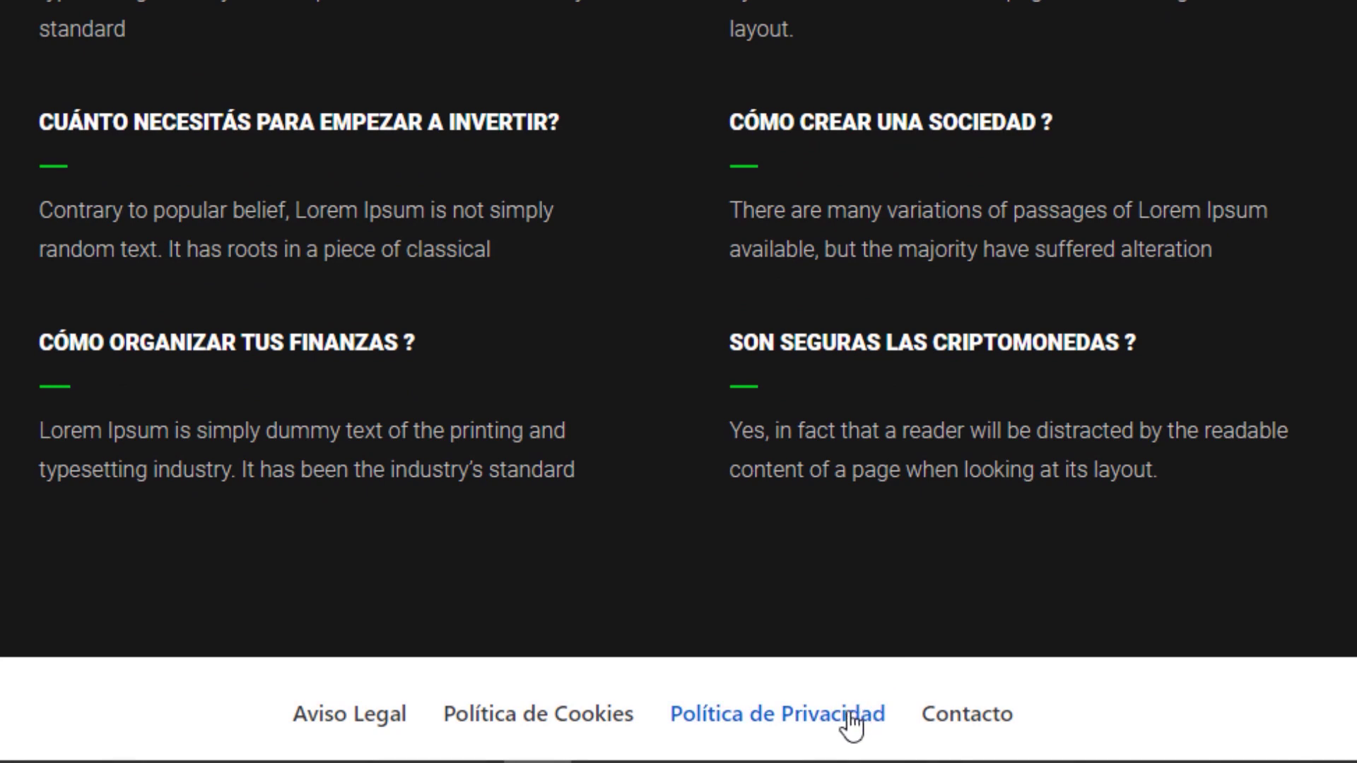
{"action": "left_click", "coordinate": [850, 717]}
{"action": "middle_click", "coordinate": [1177, 273]}
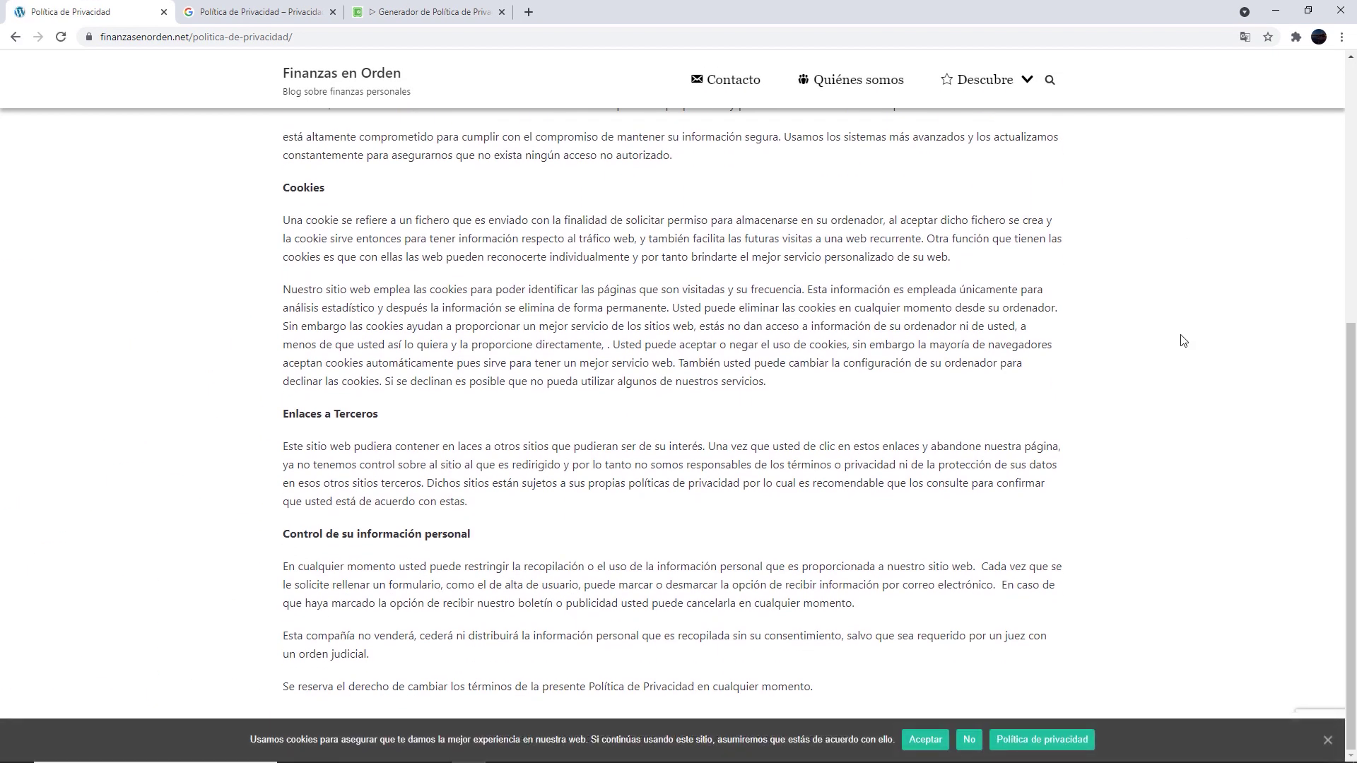
{"action": "key", "text": "ctrl+Tab"}
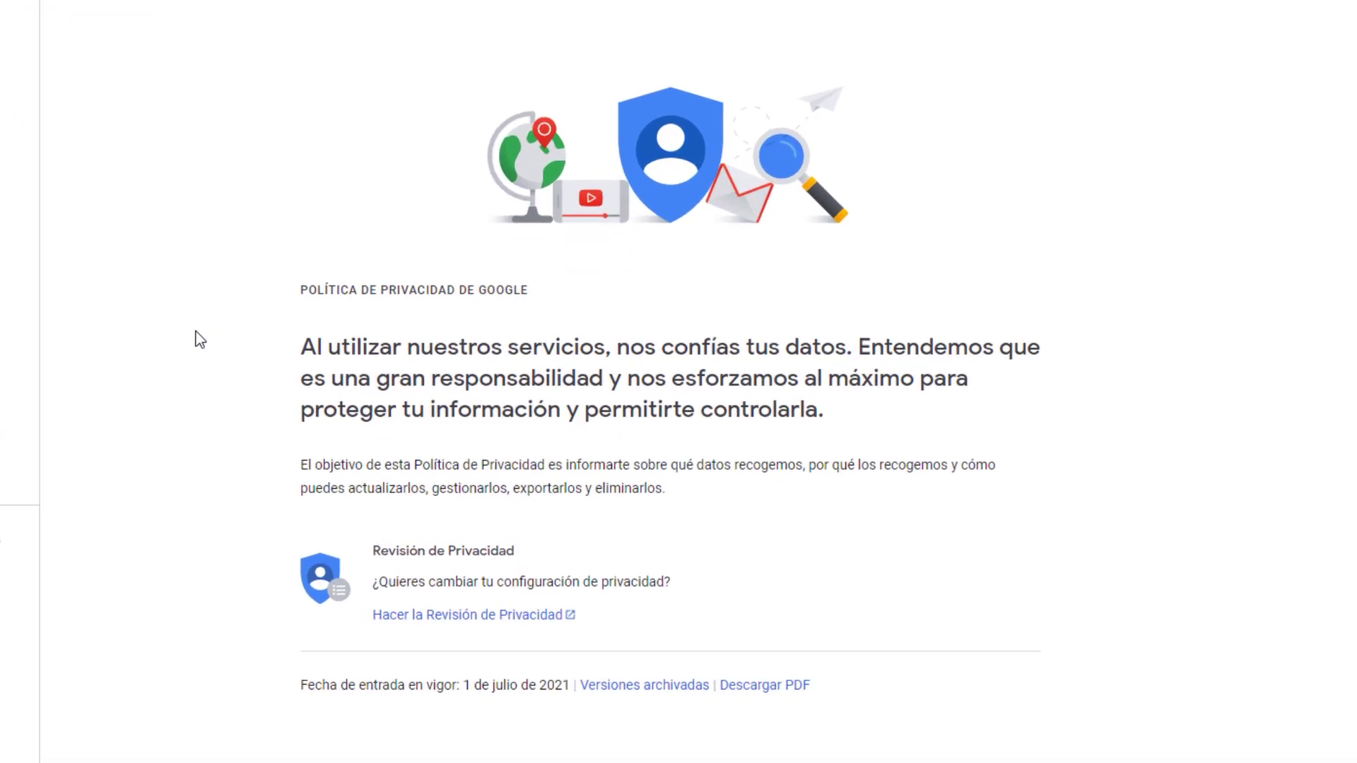
{"action": "left_click_drag", "start_coordinate": [385, 357], "coordinate": [1082, 431]}
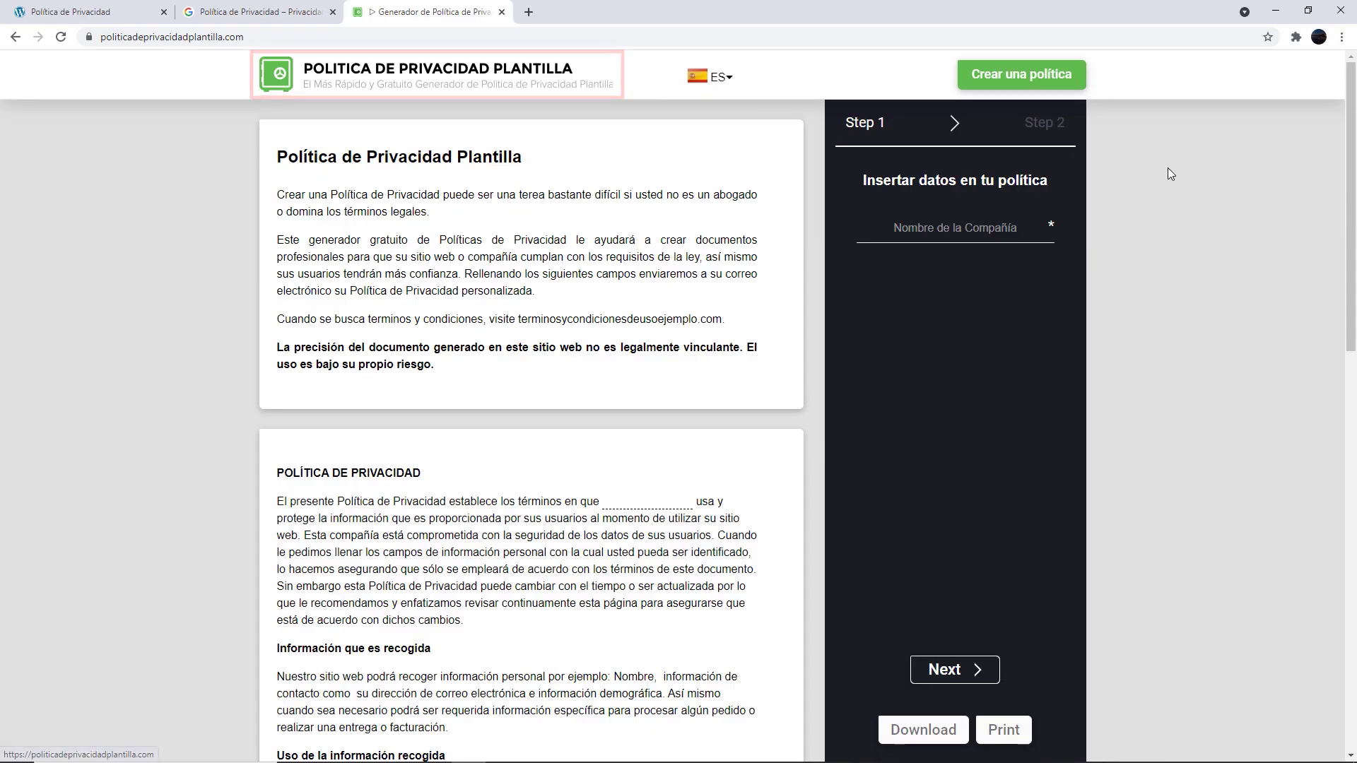
{"action": "middle_click", "coordinate": [1163, 203]}
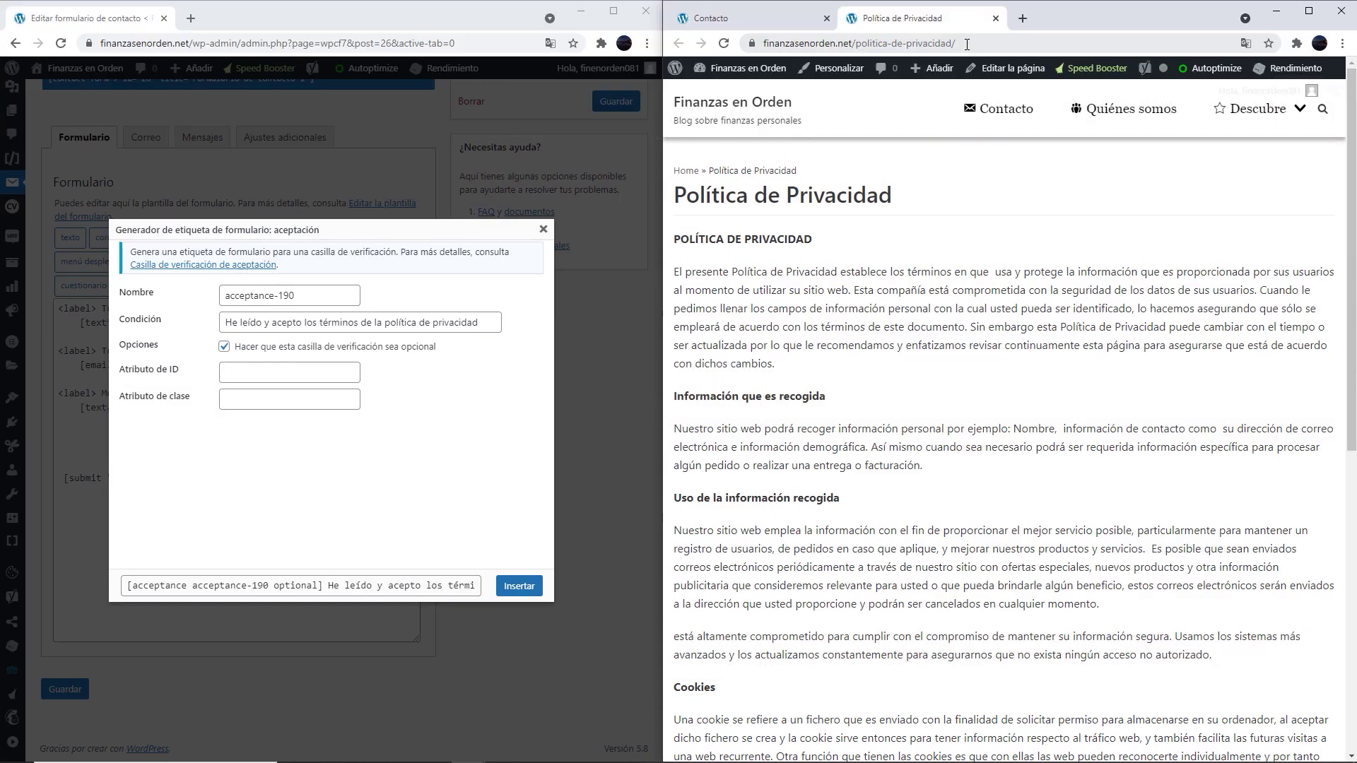
{"action": "left_click", "coordinate": [967, 44]}
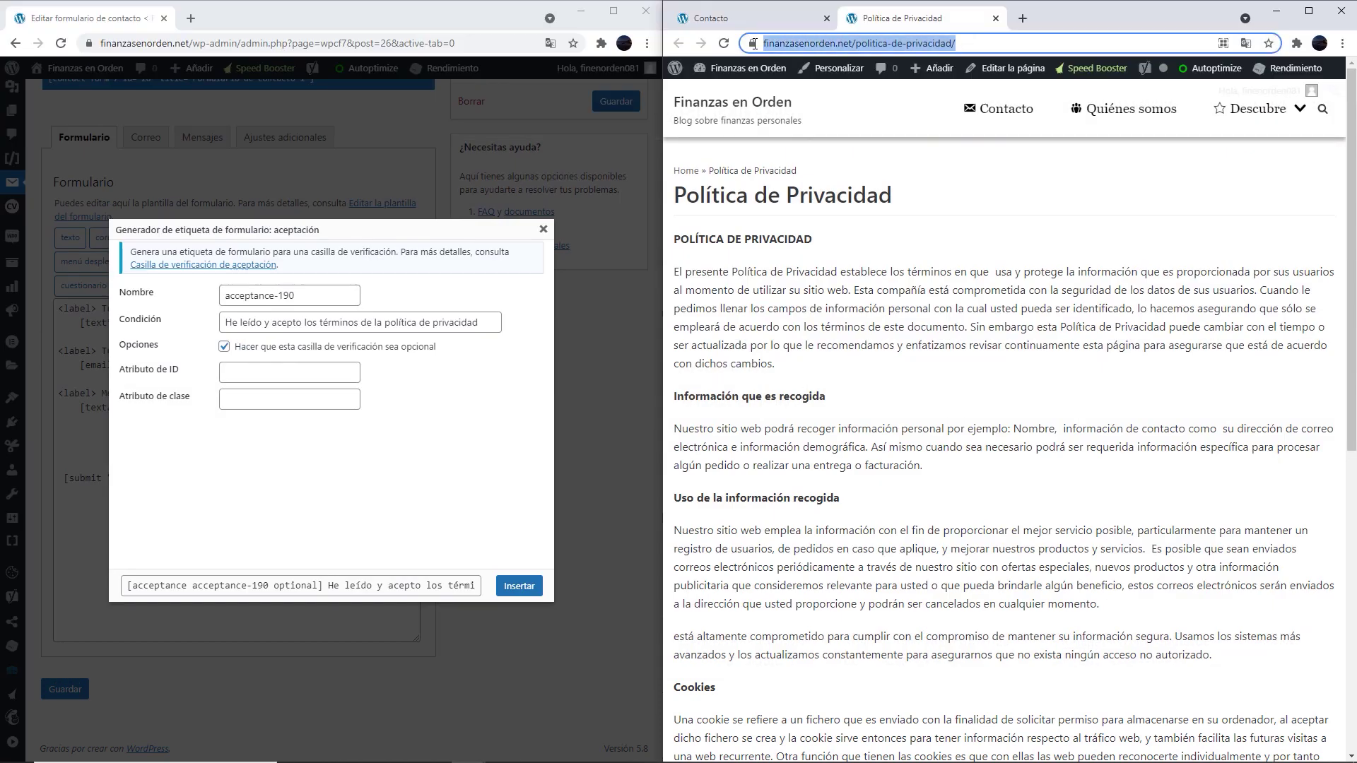
Link 'política de privacidad' to the privacy page URL in the condition text and insert the acceptance tag
{"action": "mouse_move", "coordinate": [379, 322]}
{"action": "left_mouse_down"}
{"action": "mouse_move", "coordinate": [484, 323]}
{"action": "mouse_move", "coordinate": [385, 324]}
{"action": "left_mouse_up"}
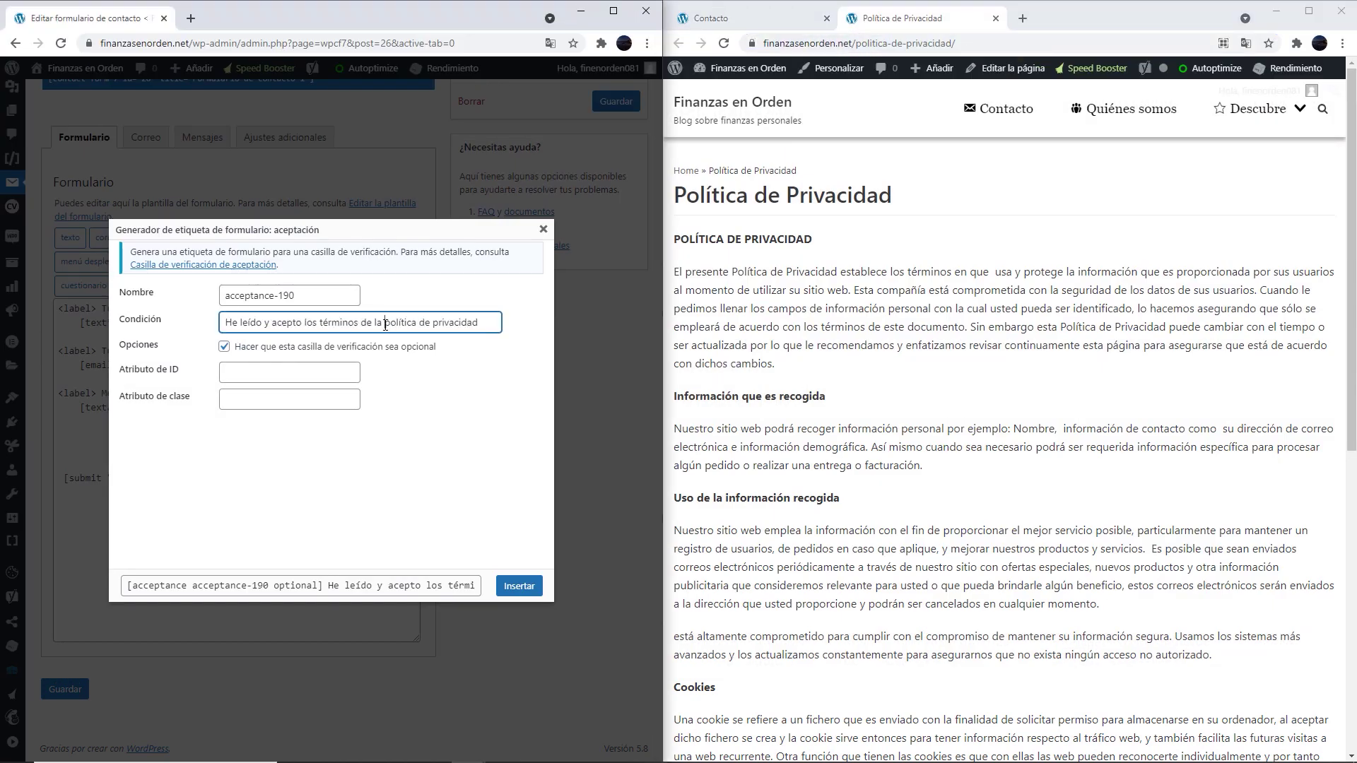
{"action": "type", "text": "<a>"}
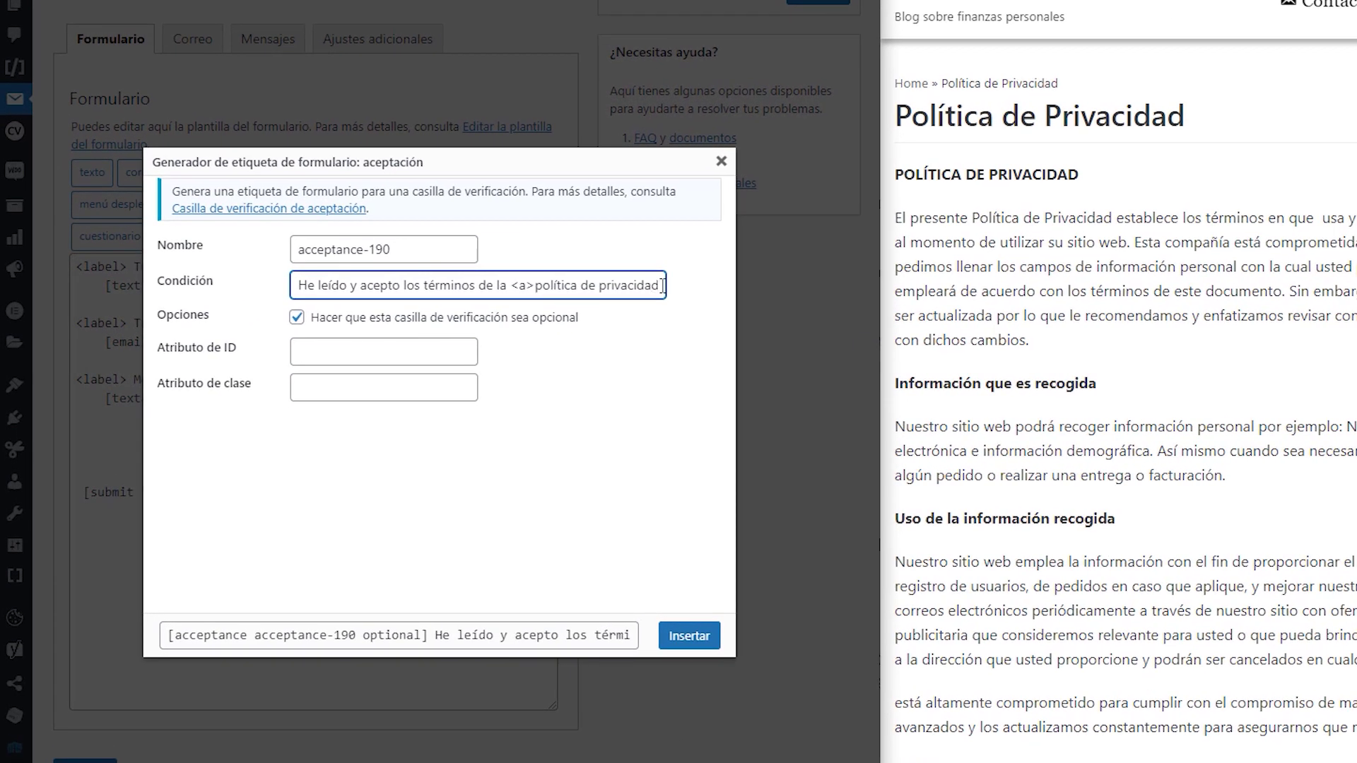
{"action": "type", "text": "< >"}
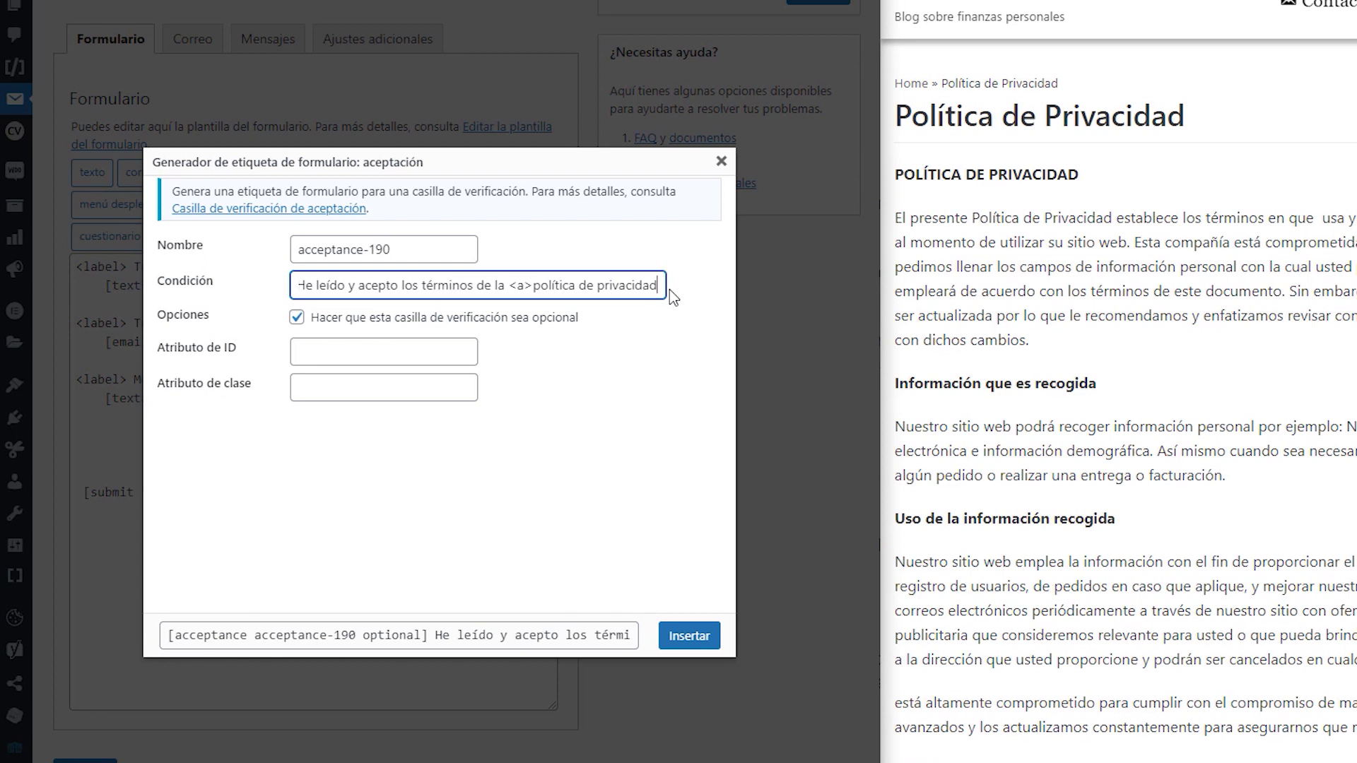
{"action": "type", "text": "a>"}
{"action": "key", "text": "Right"}
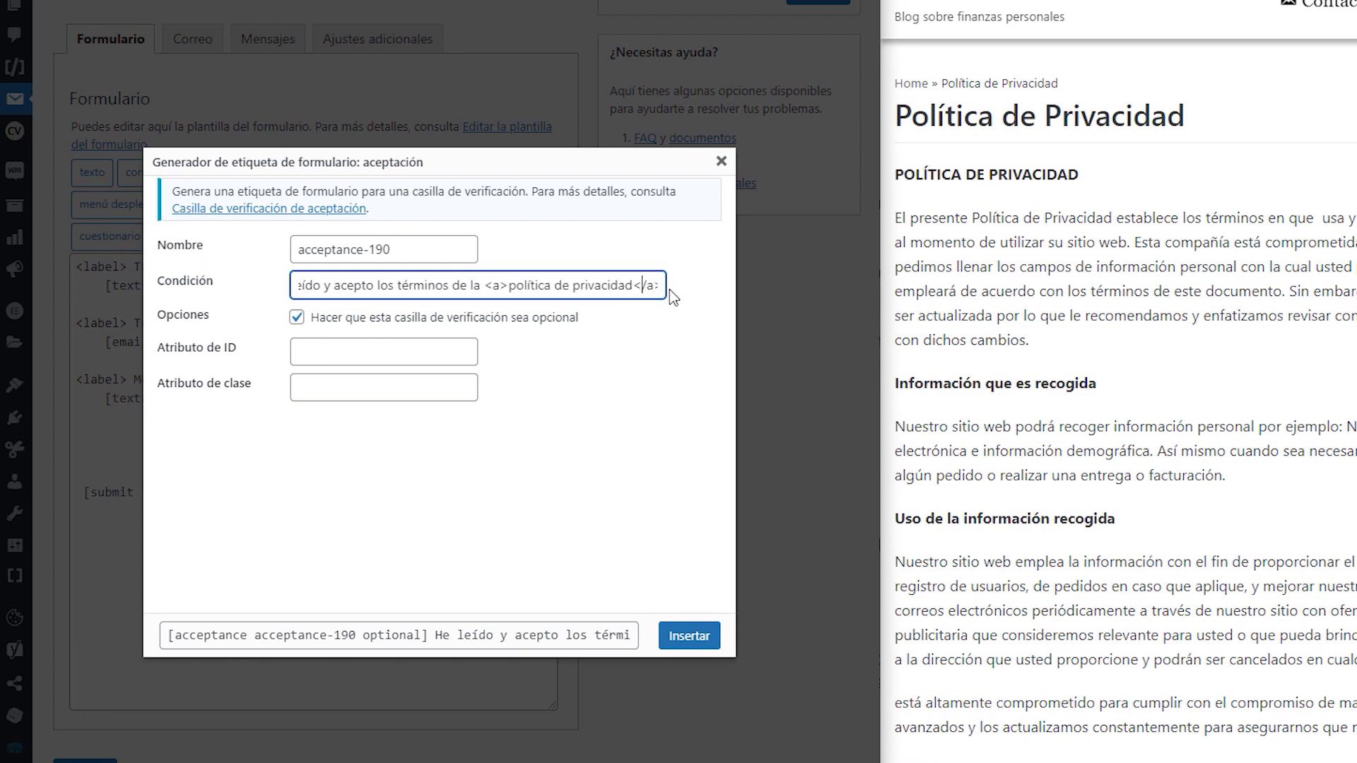
{"action": "key", "text": "Left"}
{"action": "key", "text": "Left"}
{"action": "key", "text": "Left"}
{"action": "type", "text": "href"}
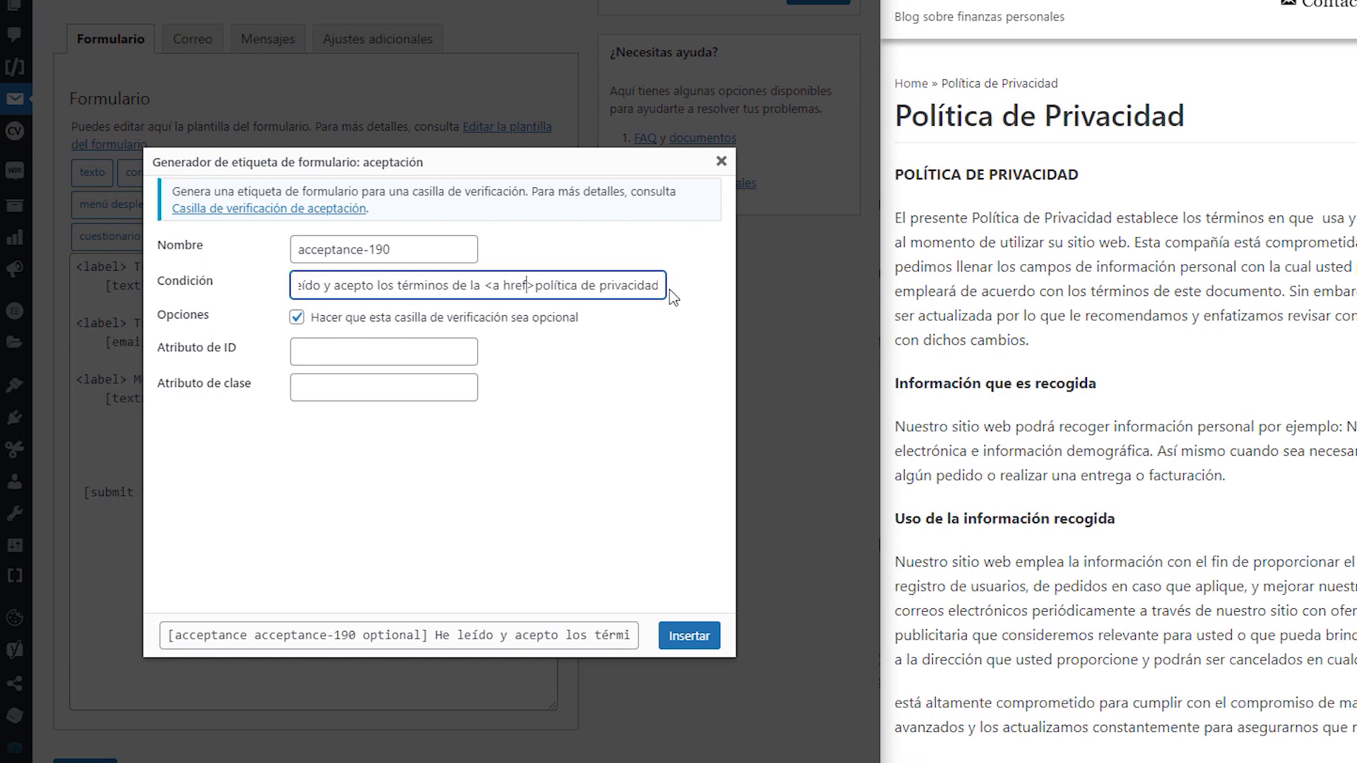
{"action": "type", "text": "=\"\""}
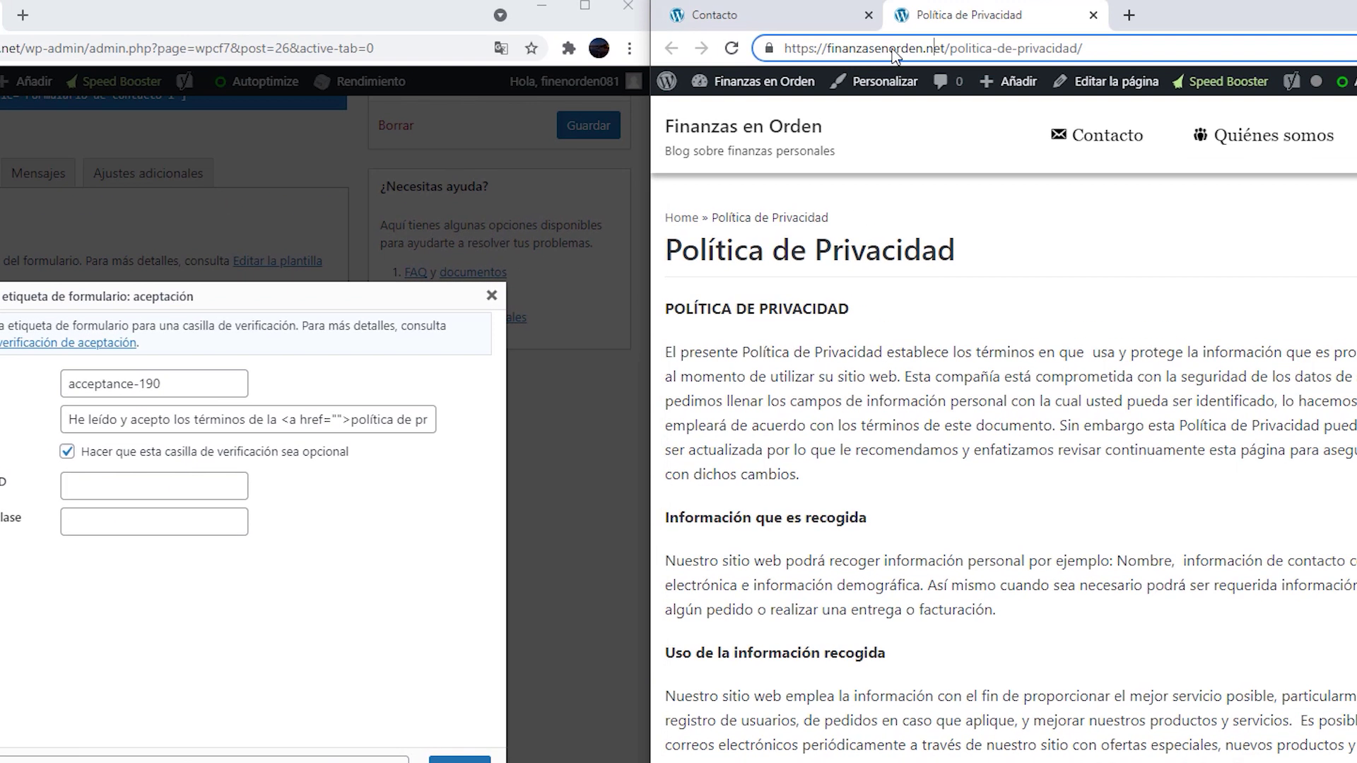
{"action": "left_click", "coordinate": [1067, 48]}
{"action": "left_click_drag", "start_coordinate": [1086, 48], "coordinate": [776, 49]}
{"action": "key", "text": "ctrl+c"}
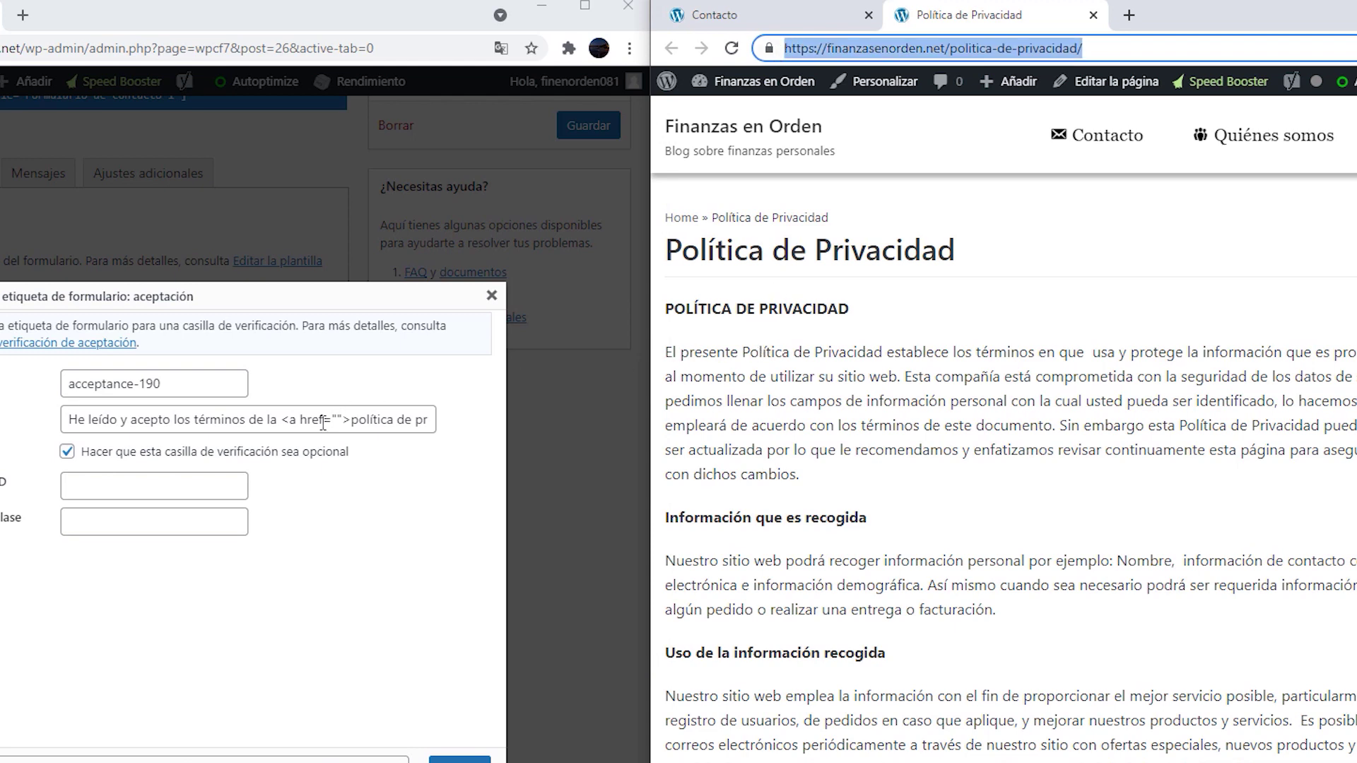
{"action": "left_click", "coordinate": [340, 419]}
{"action": "key", "text": "ctrl+v"}
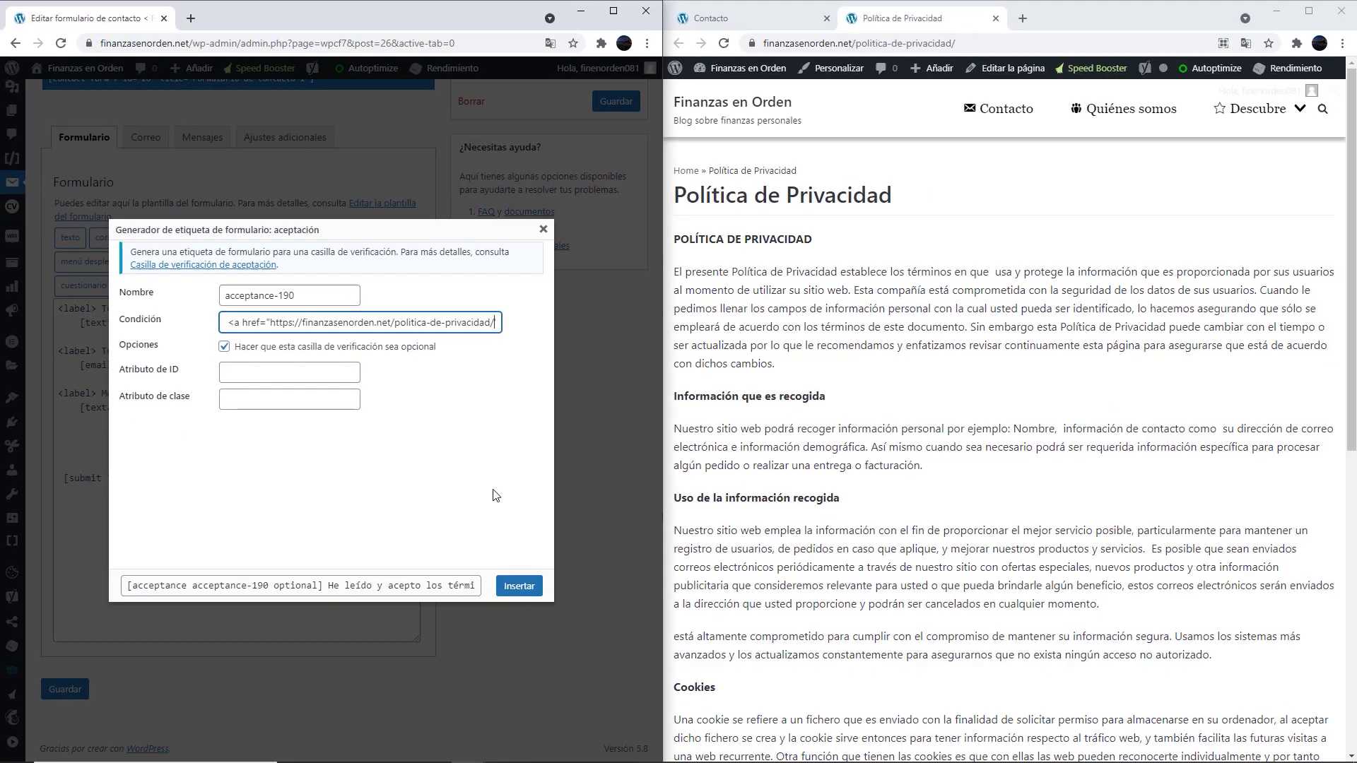
{"action": "left_click", "coordinate": [519, 586]}
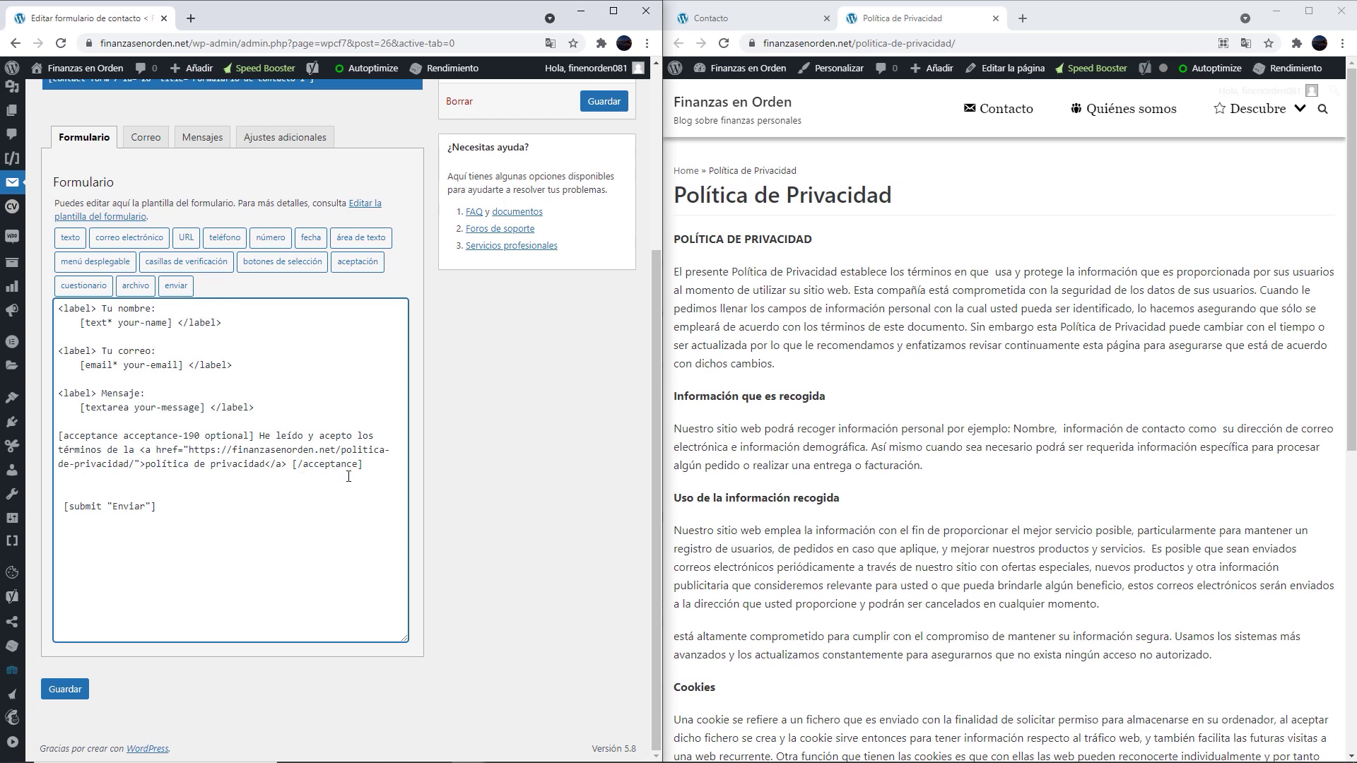
Remove the empty line before the submit tag, save, and reload the contact page
{"action": "key", "text": "BackSpace"}
{"action": "left_click", "coordinate": [65, 689]}
{"action": "left_click", "coordinate": [995, 18]}
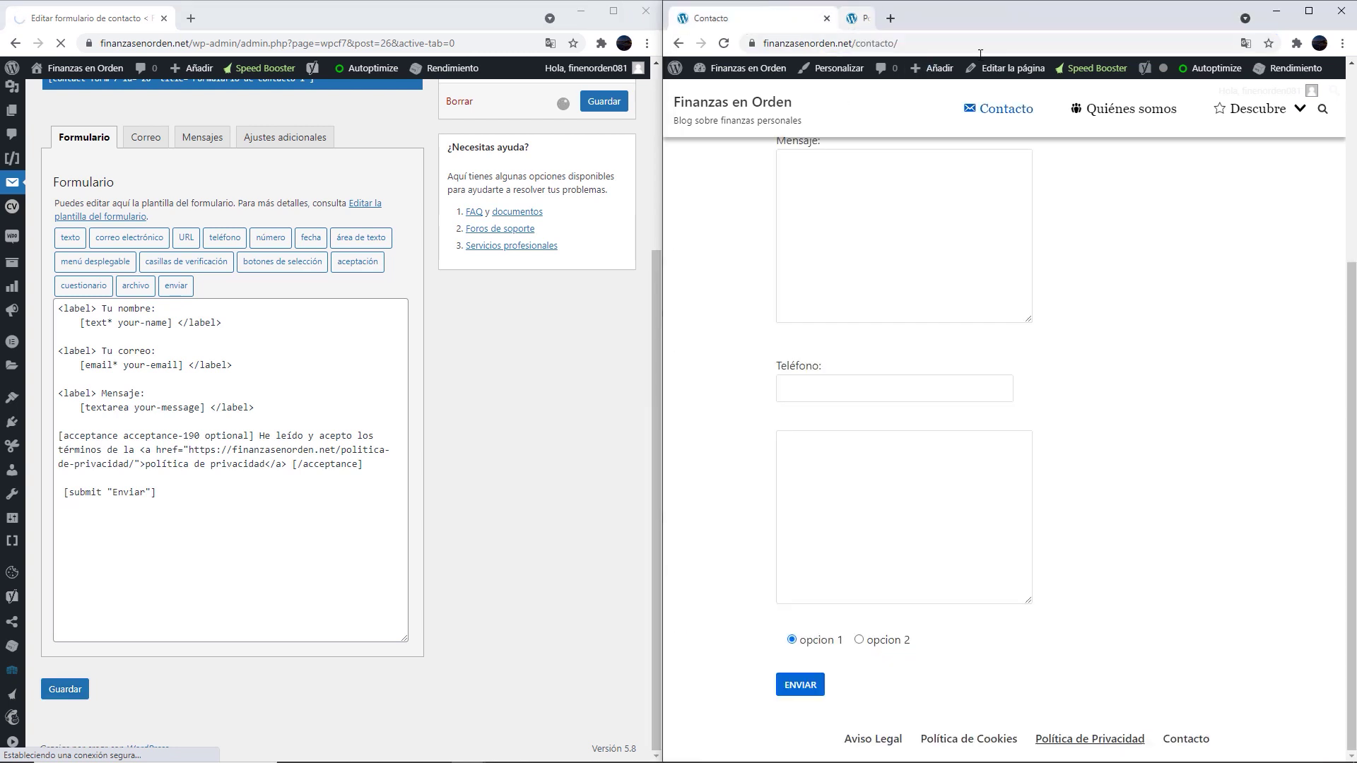
{"action": "left_click", "coordinate": [723, 44]}
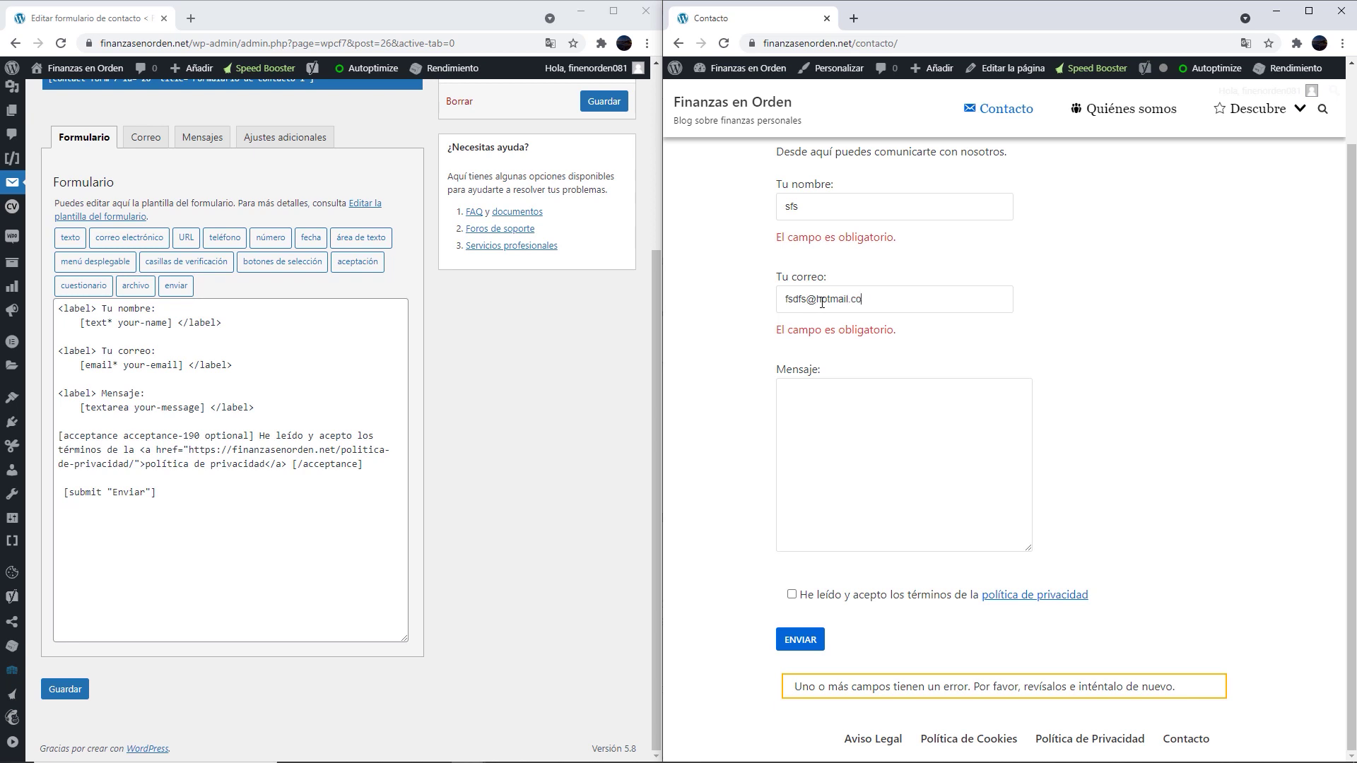
Send a test message 'dsfsfdsfds' with the privacy checkbox left unticked
{"action": "type", "text": "dsfsfdsfds"}
{"action": "left_click", "coordinate": [797, 640]}
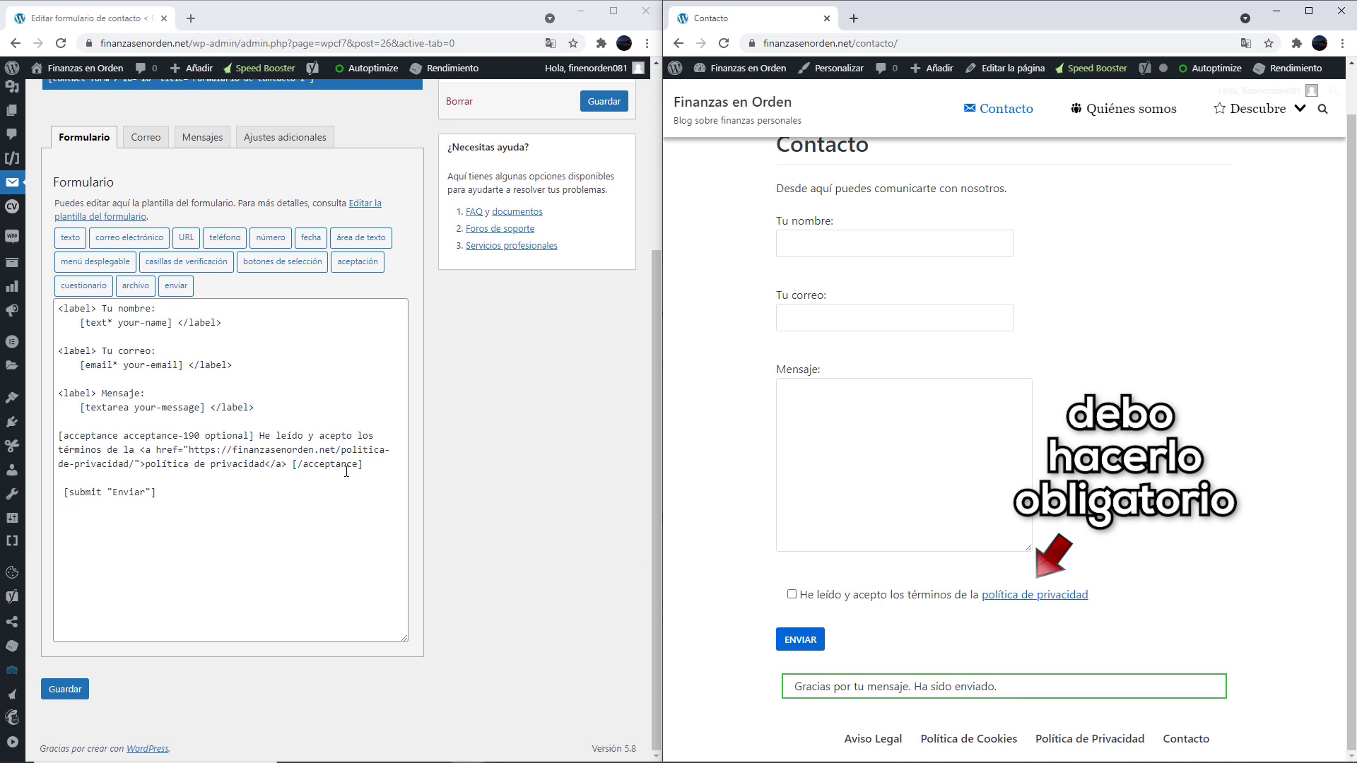
{"action": "left_click_drag", "start_coordinate": [288, 465], "coordinate": [263, 434]}
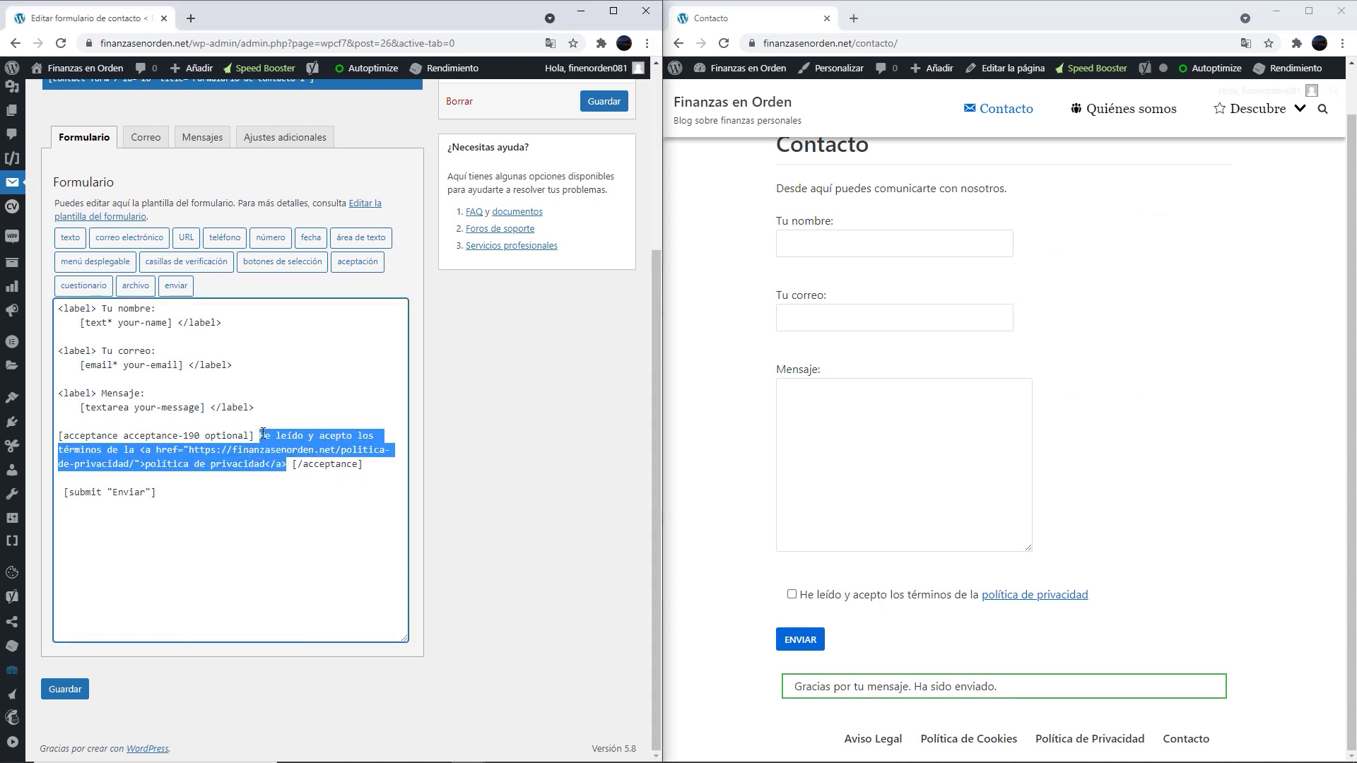
Select the old optional acceptance line in the template so it can be replaced
{"action": "left_click_drag", "start_coordinate": [250, 438], "coordinate": [207, 437]}
{"action": "left_click_drag", "start_coordinate": [289, 467], "coordinate": [265, 437]}
{"action": "left_click_drag", "start_coordinate": [387, 467], "coordinate": [58, 436]}
{"action": "type", "text": "[a"}
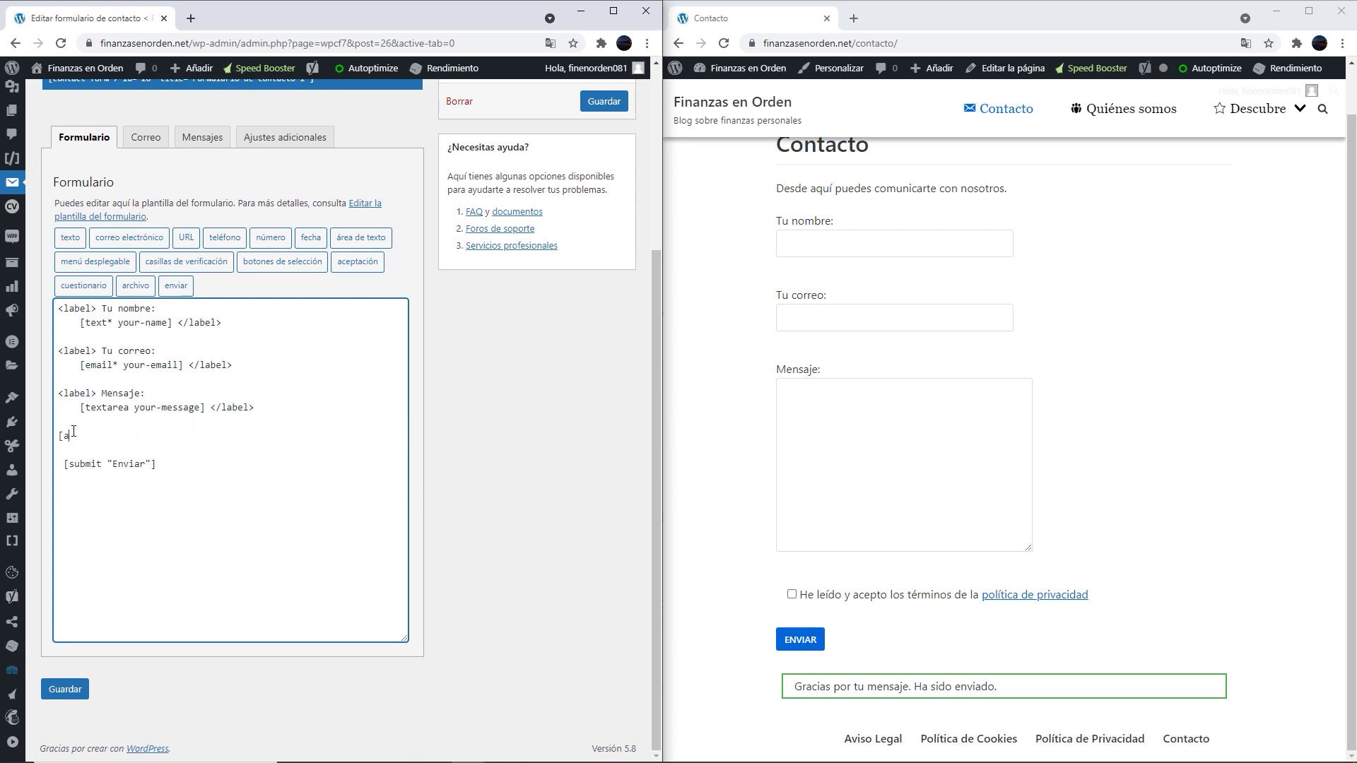
Insert a required acceptance tag with the privacy-policy link text as its condition, and save
{"action": "left_click", "coordinate": [357, 261]}
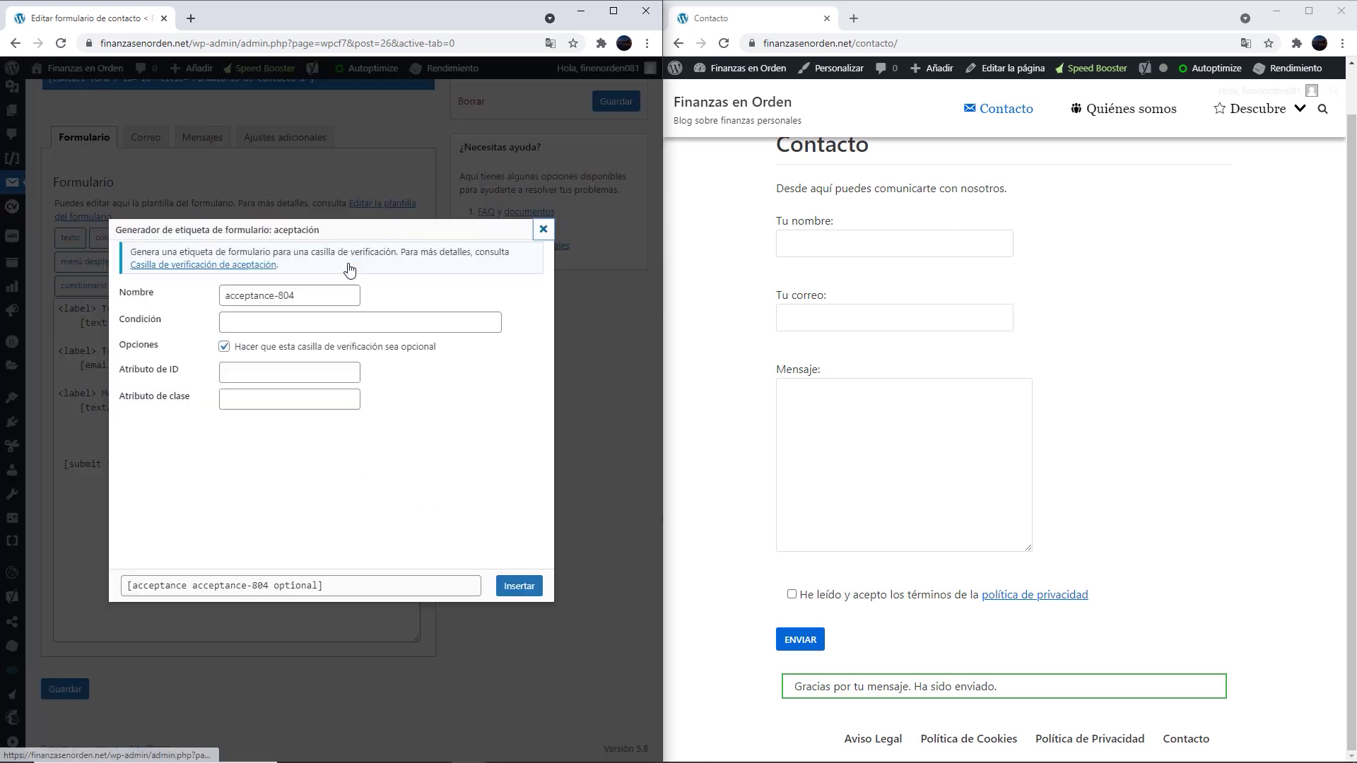
{"action": "left_click", "coordinate": [224, 347]}
{"action": "left_click", "coordinate": [260, 322]}
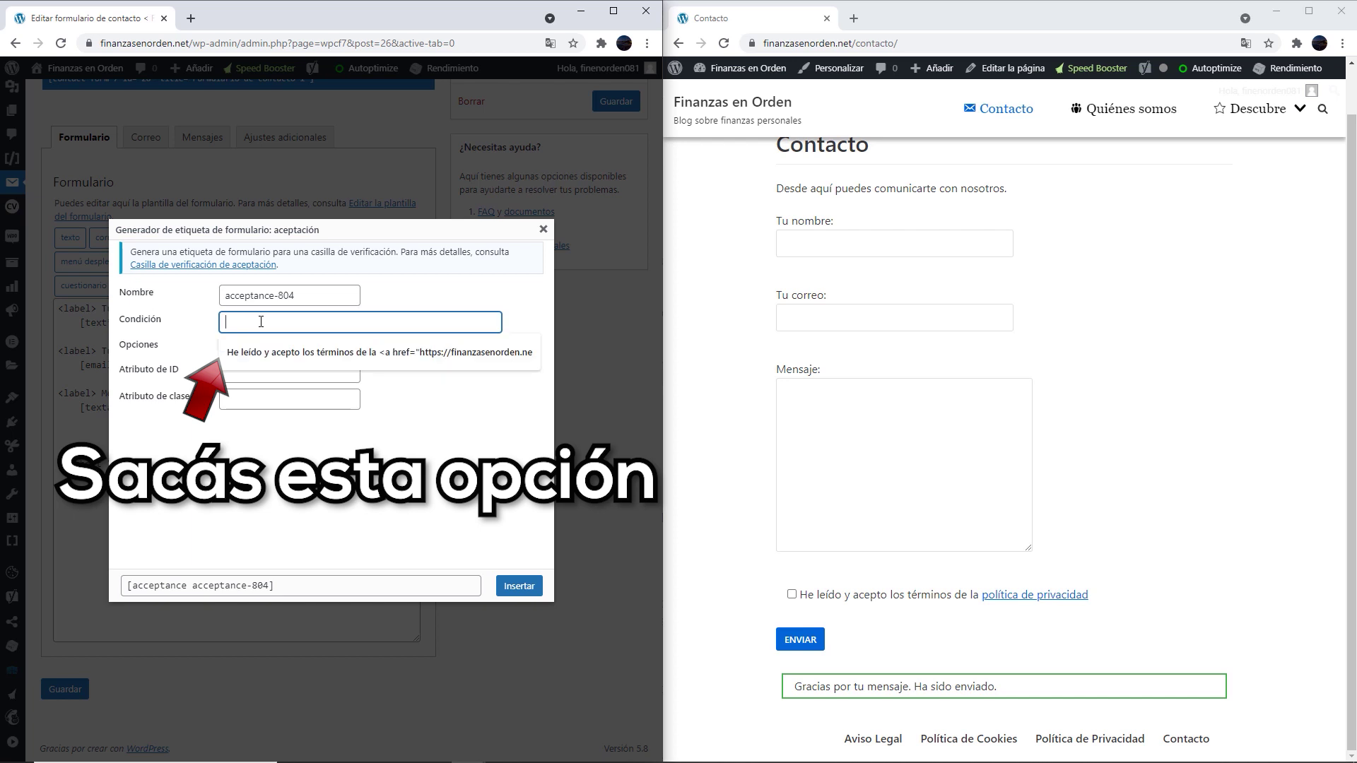
{"action": "left_click", "coordinate": [268, 359]}
{"action": "left_click_drag", "start_coordinate": [374, 323], "coordinate": [276, 322]}
{"action": "left_click", "coordinate": [331, 322]}
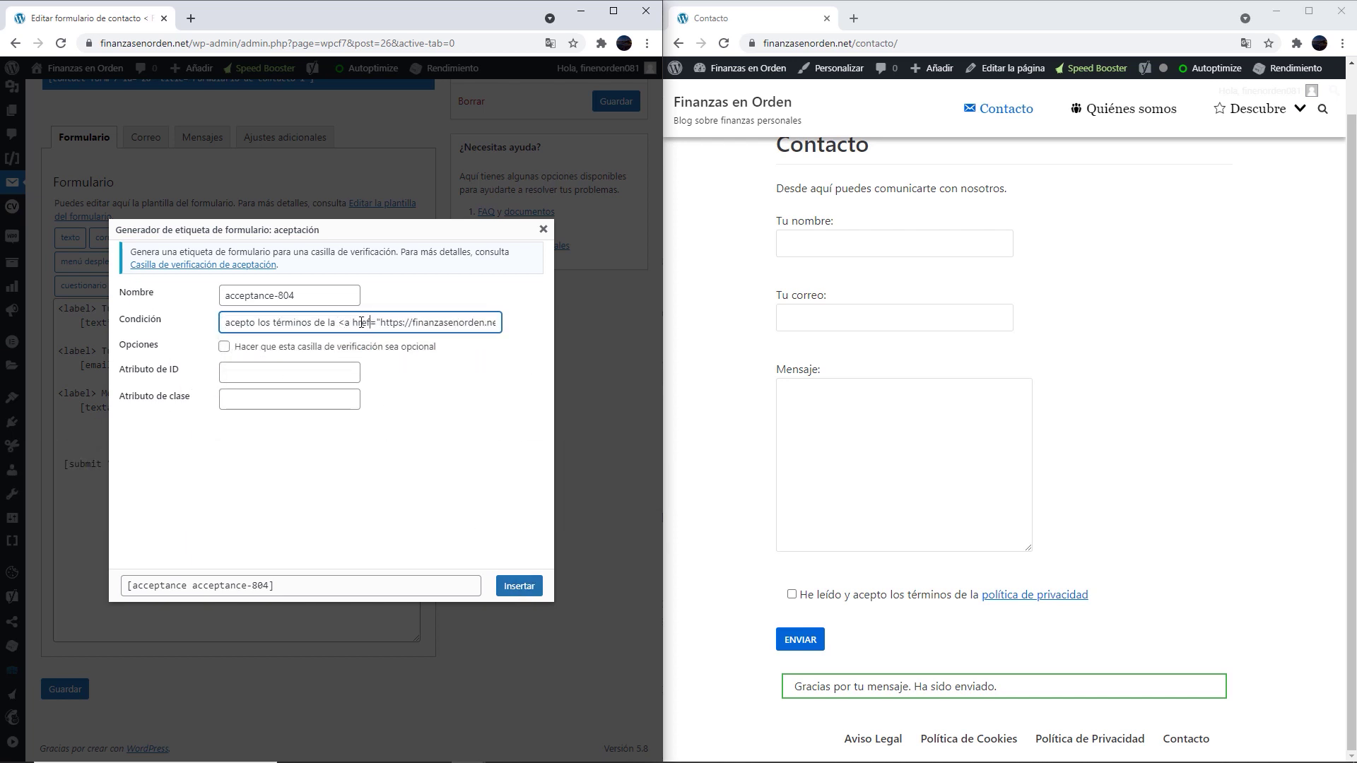
{"action": "left_click_drag", "start_coordinate": [361, 322], "coordinate": [498, 322]}
{"action": "left_click", "coordinate": [371, 322]}
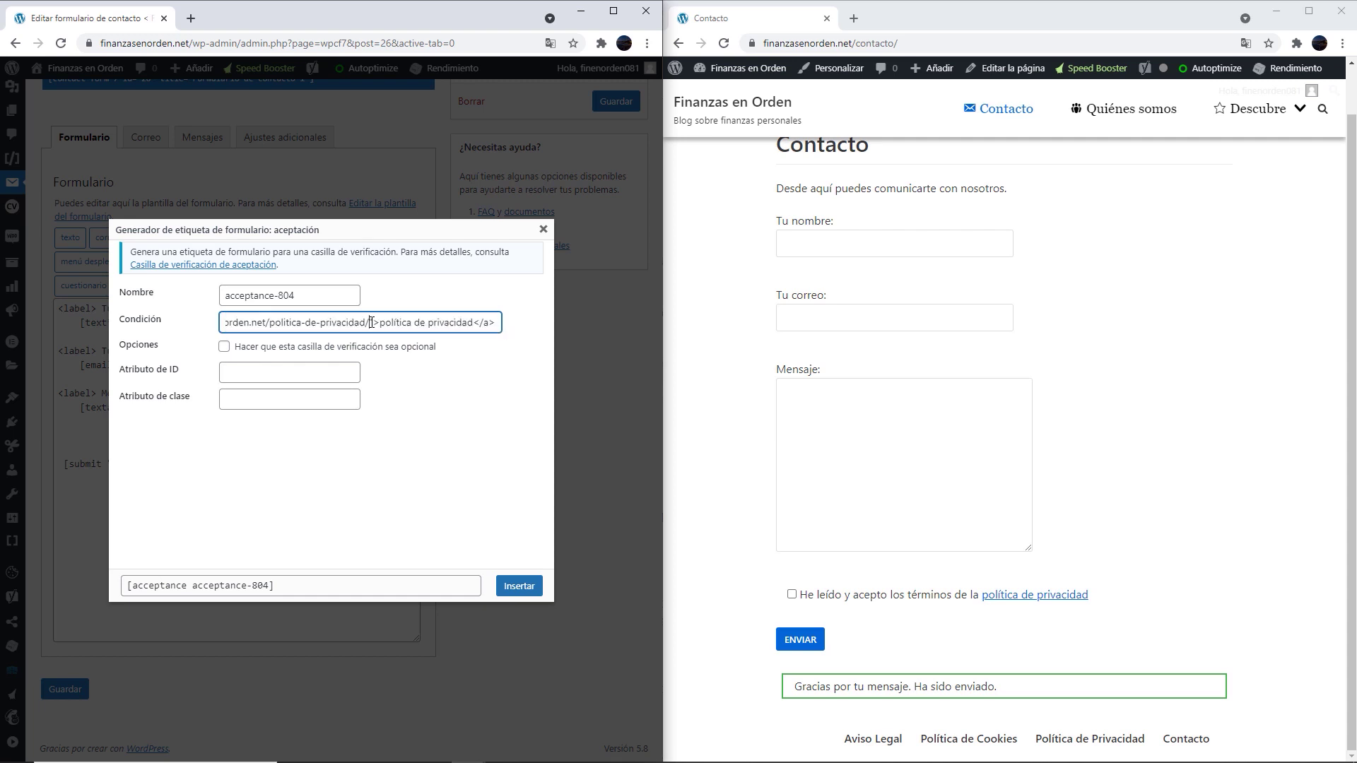
{"action": "left_click", "coordinate": [517, 585]}
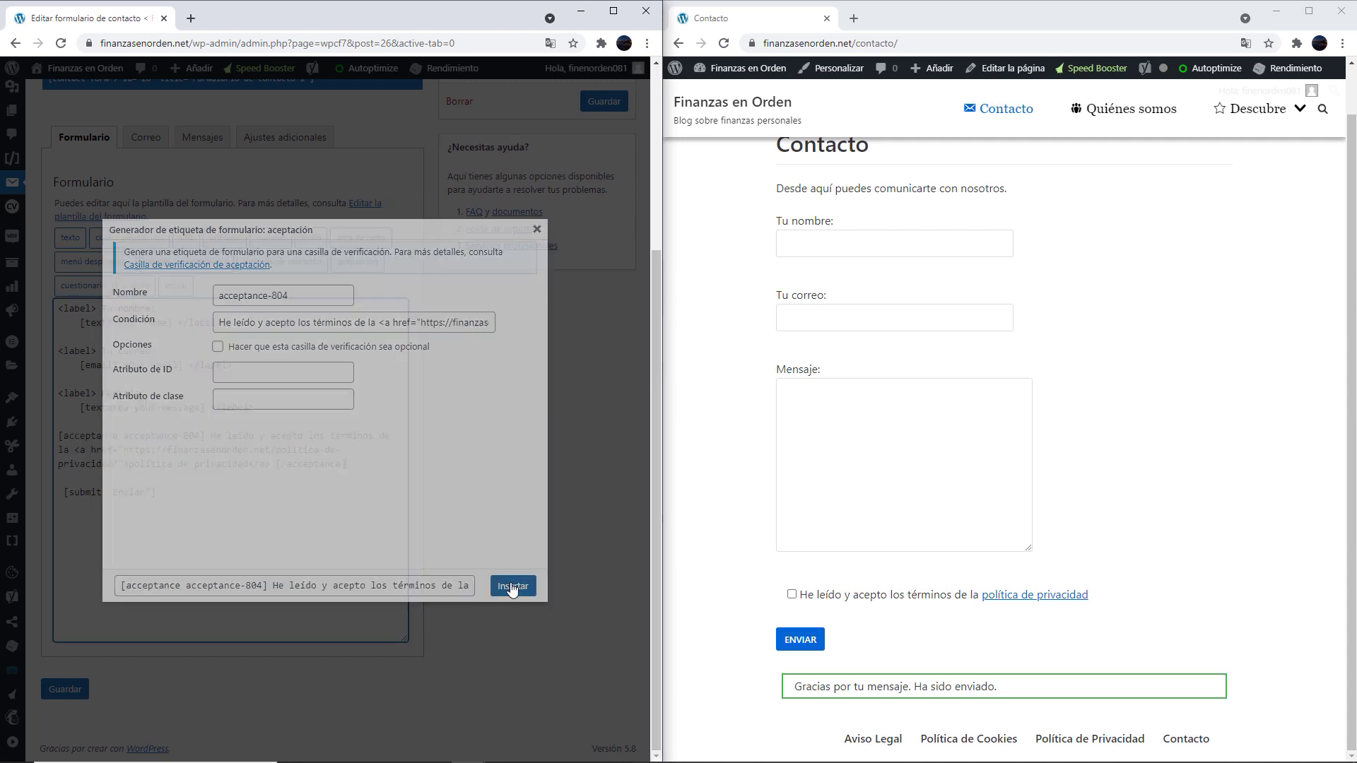
{"action": "left_click", "coordinate": [65, 689]}
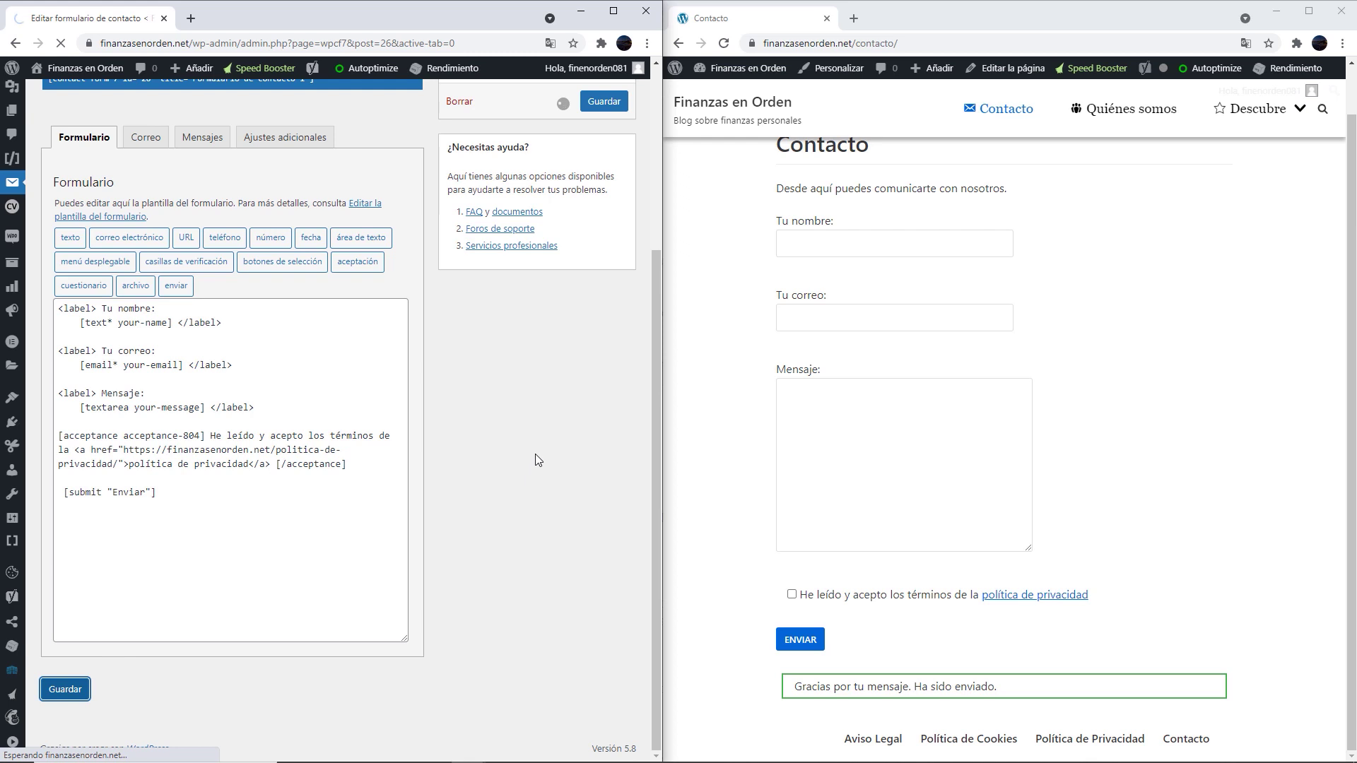
Test the privacy-policy link on the live form, then return to the form template
{"action": "left_click", "coordinate": [1030, 596]}
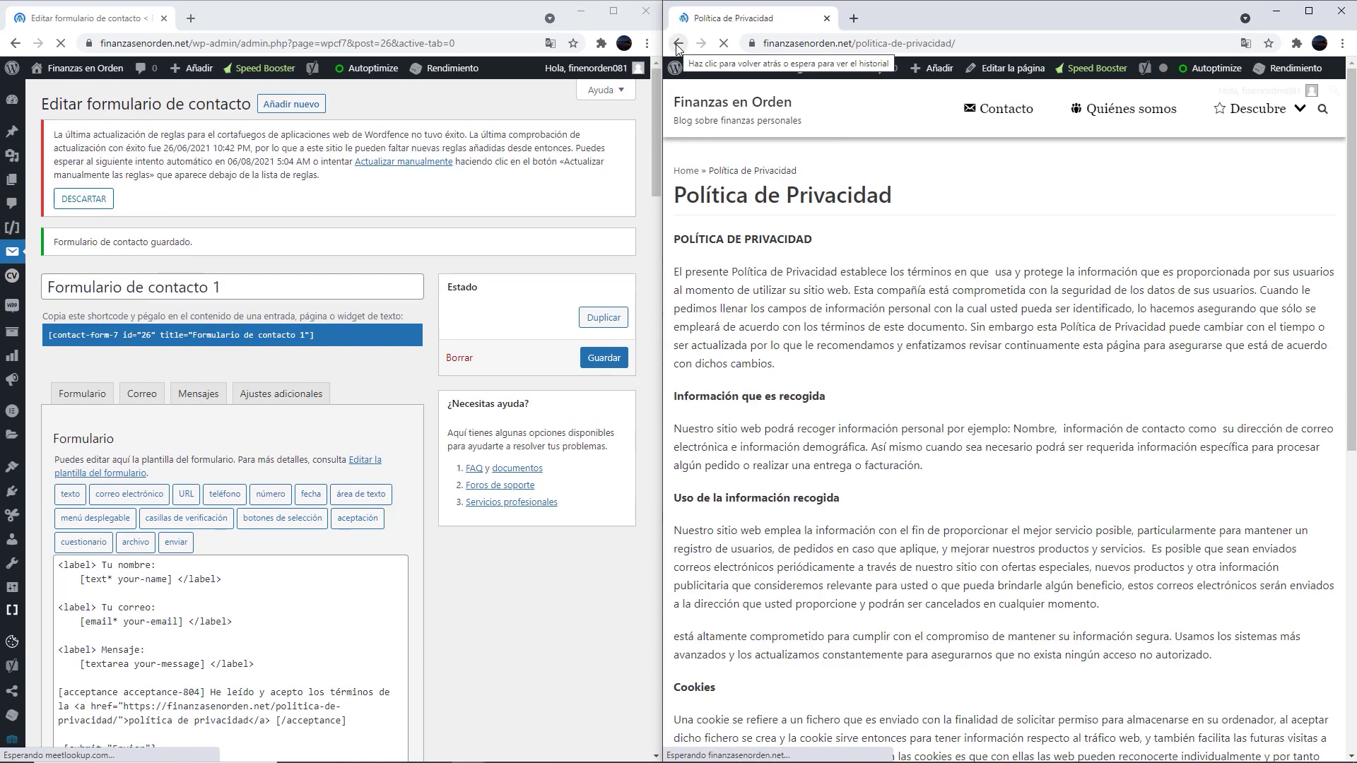
{"action": "left_click", "coordinate": [677, 43]}
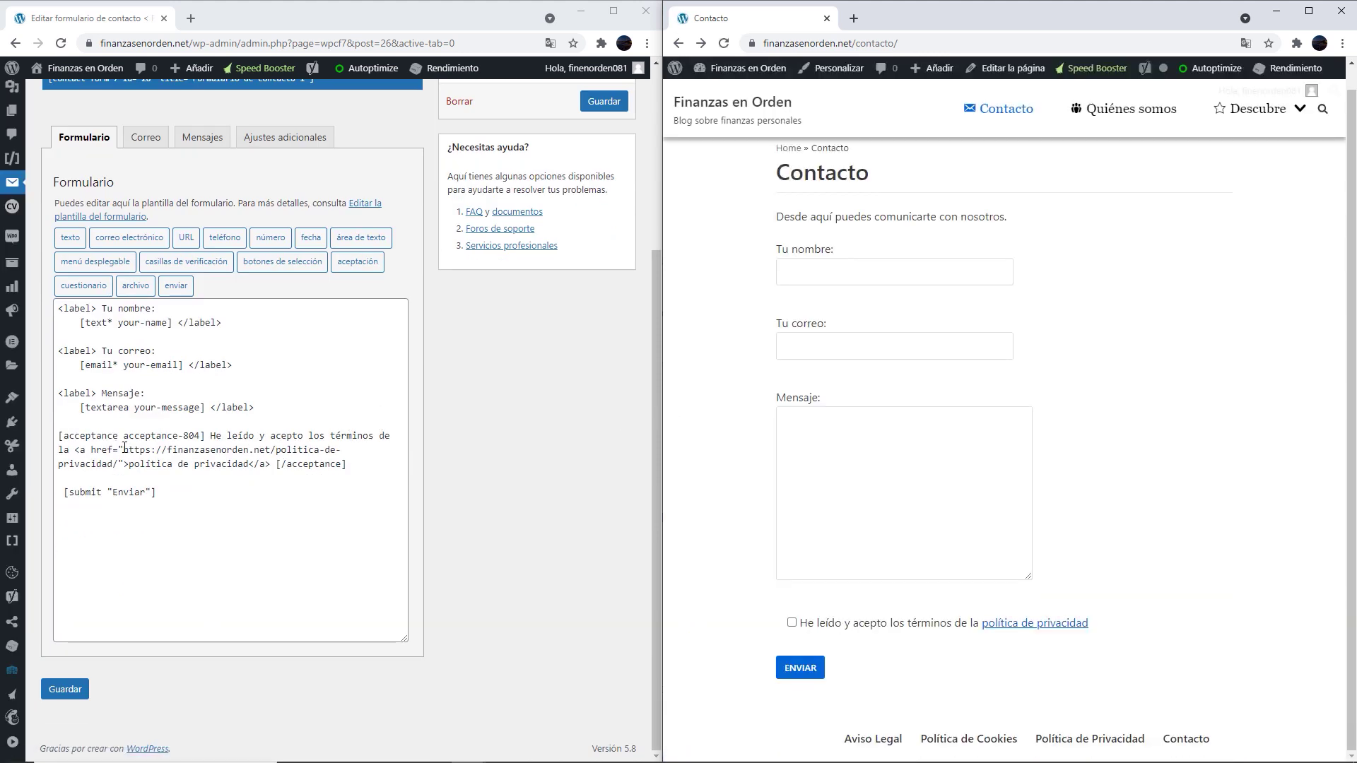
{"action": "left_click", "coordinate": [249, 463]}
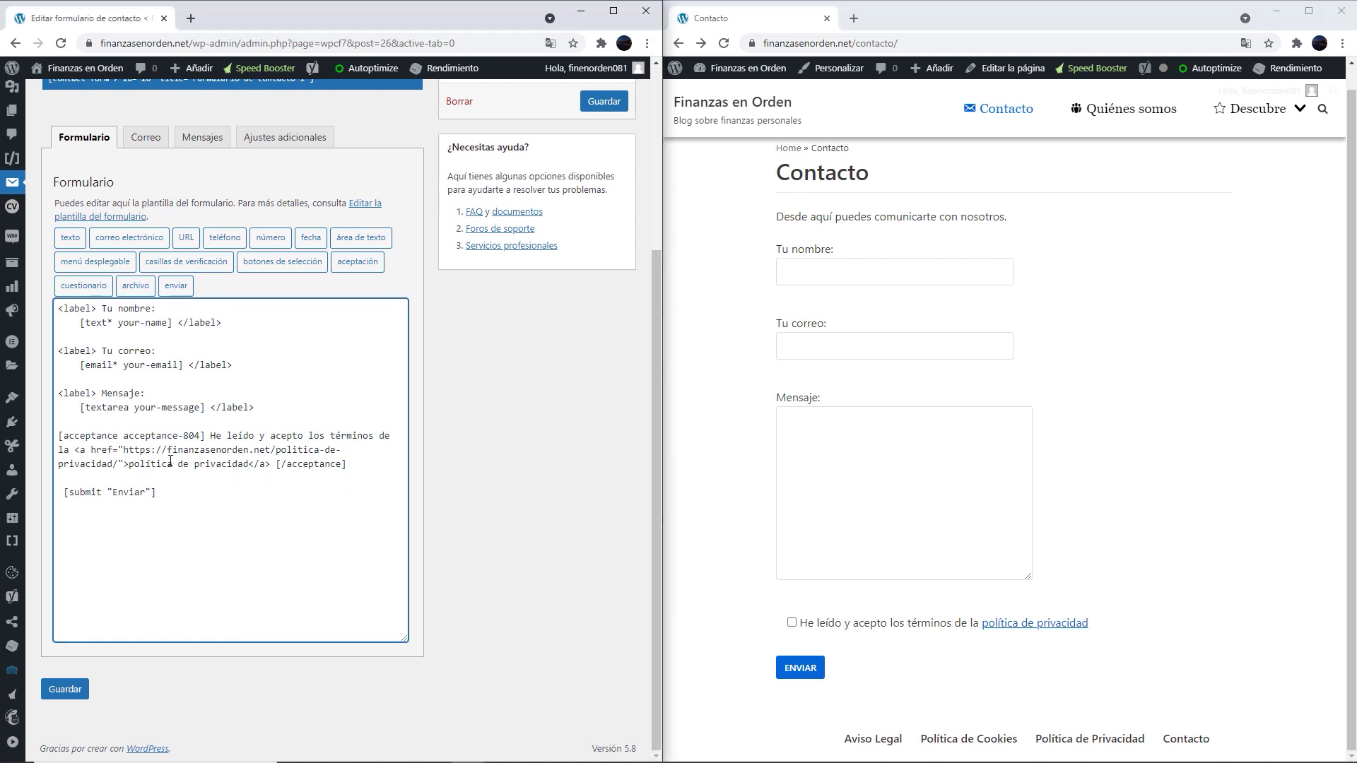
Add target="_blank" to the privacy-policy link, save the form, and reload Contacto
{"action": "left_click", "coordinate": [124, 464]}
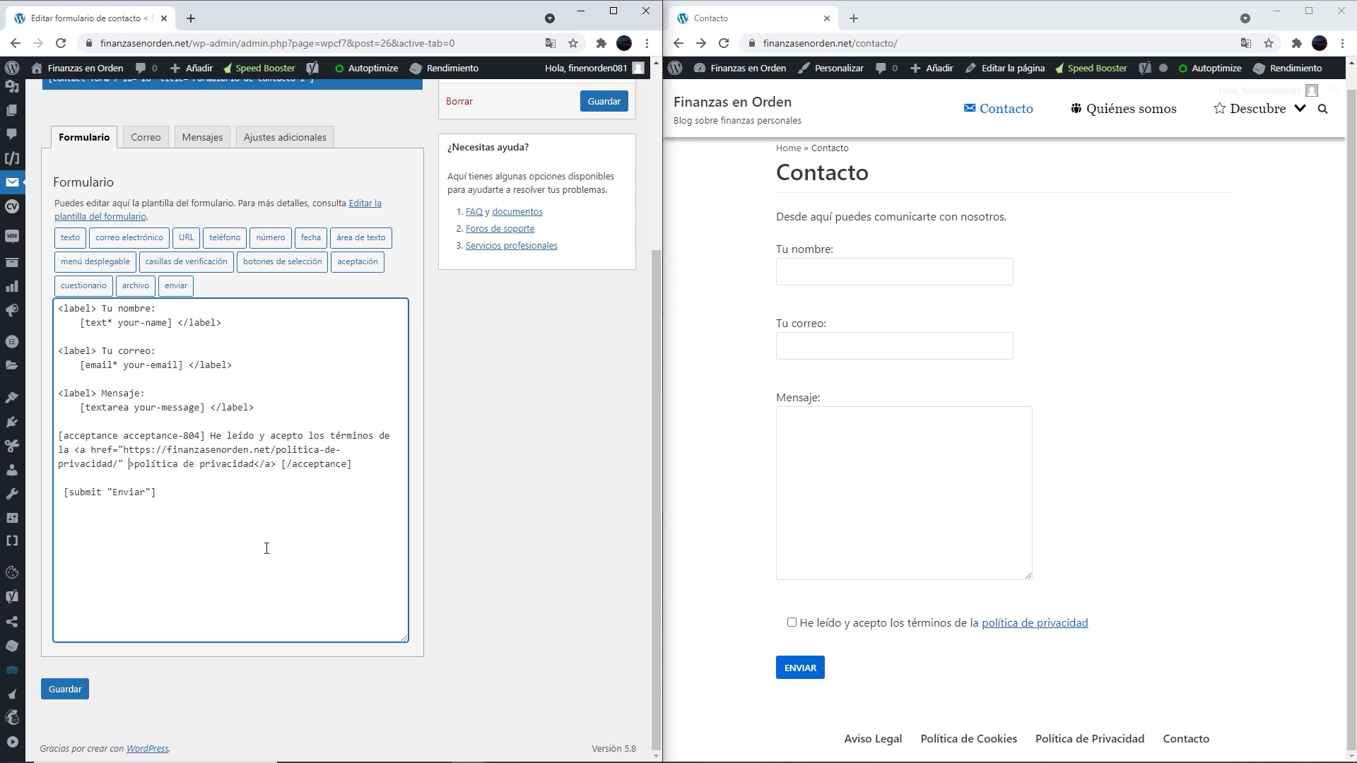
{"action": "type", "text": "target="}
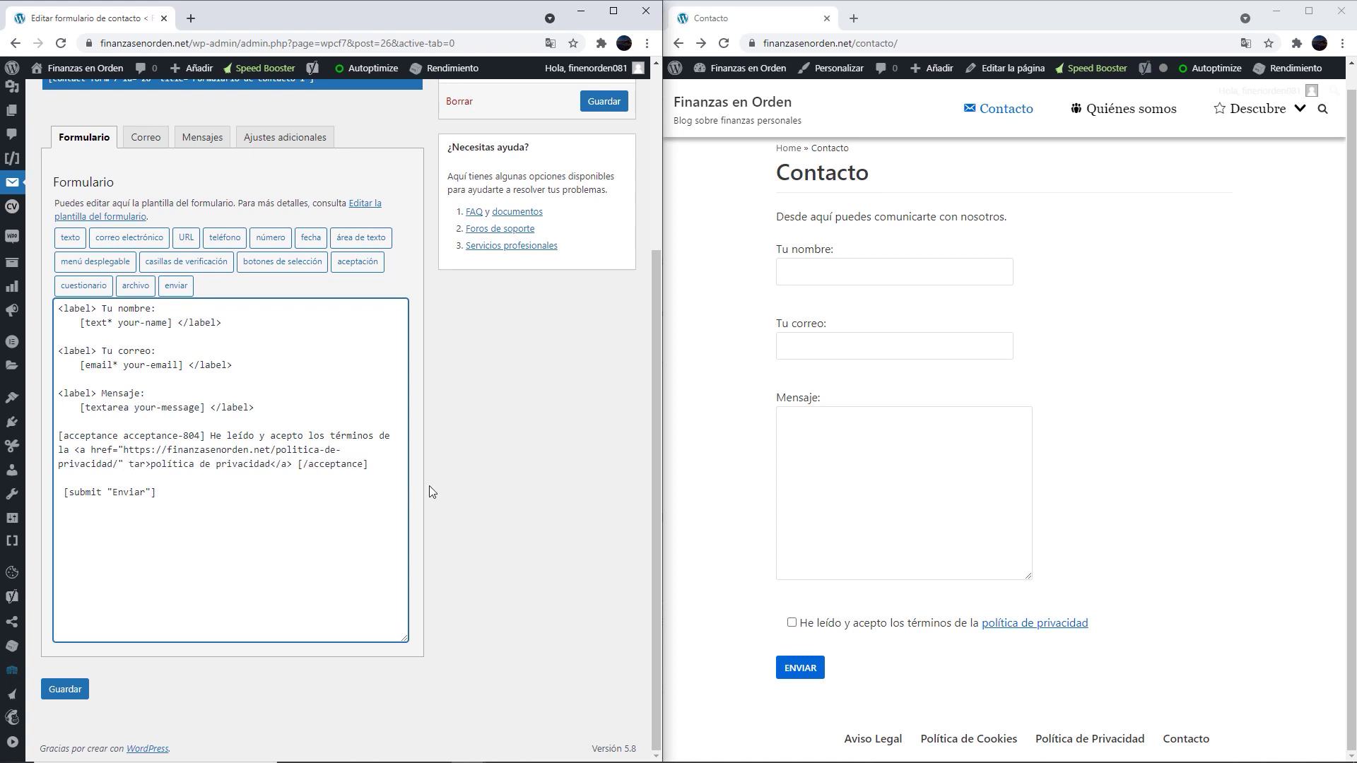
{"action": "type", "text": "\""}
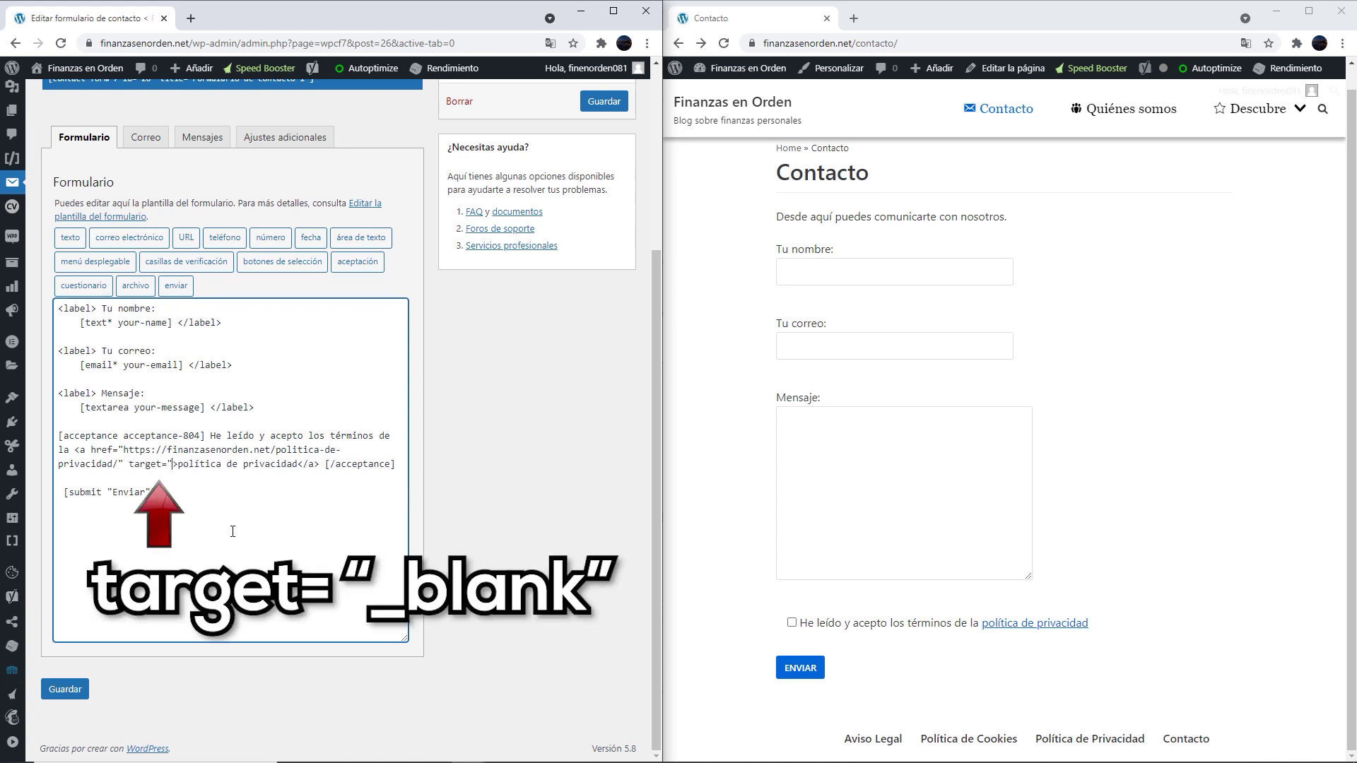
{"action": "type", "text": "_blank\""}
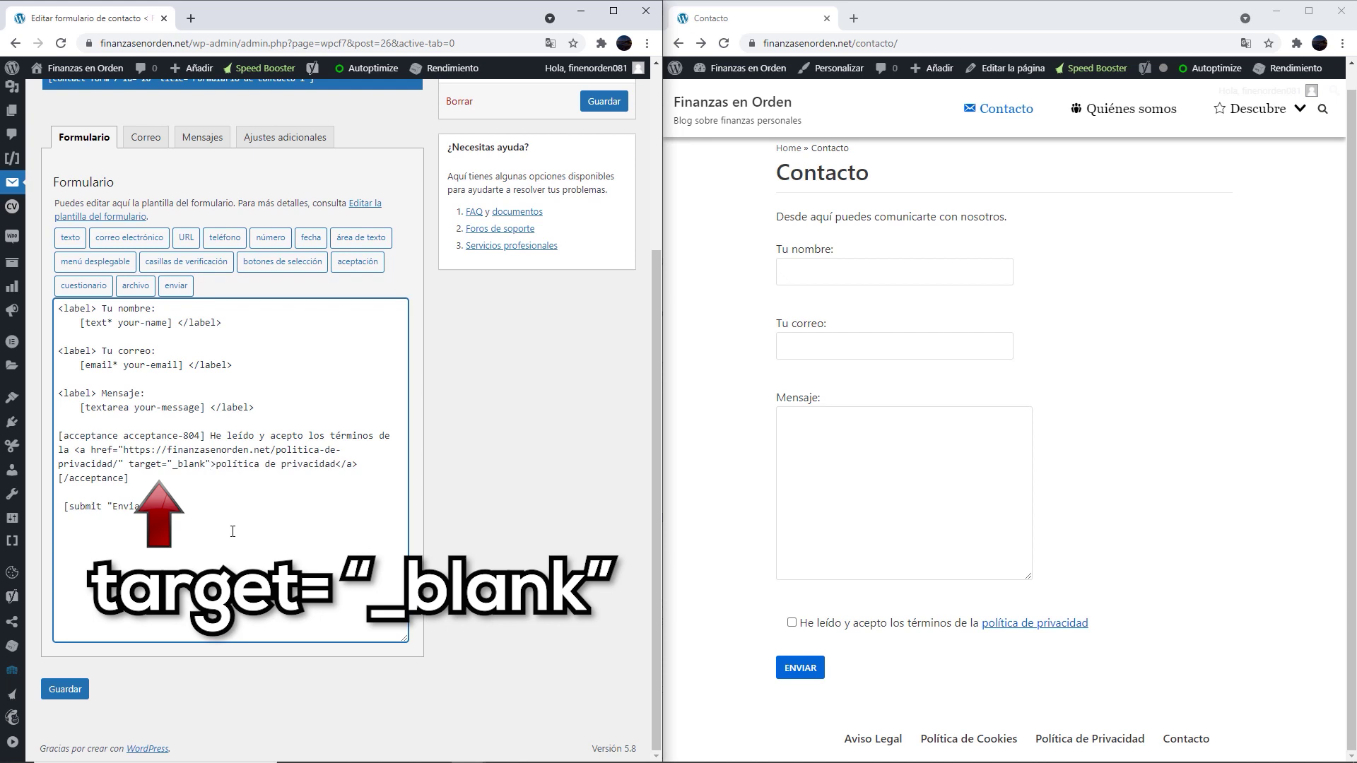
{"action": "left_click", "coordinate": [74, 688]}
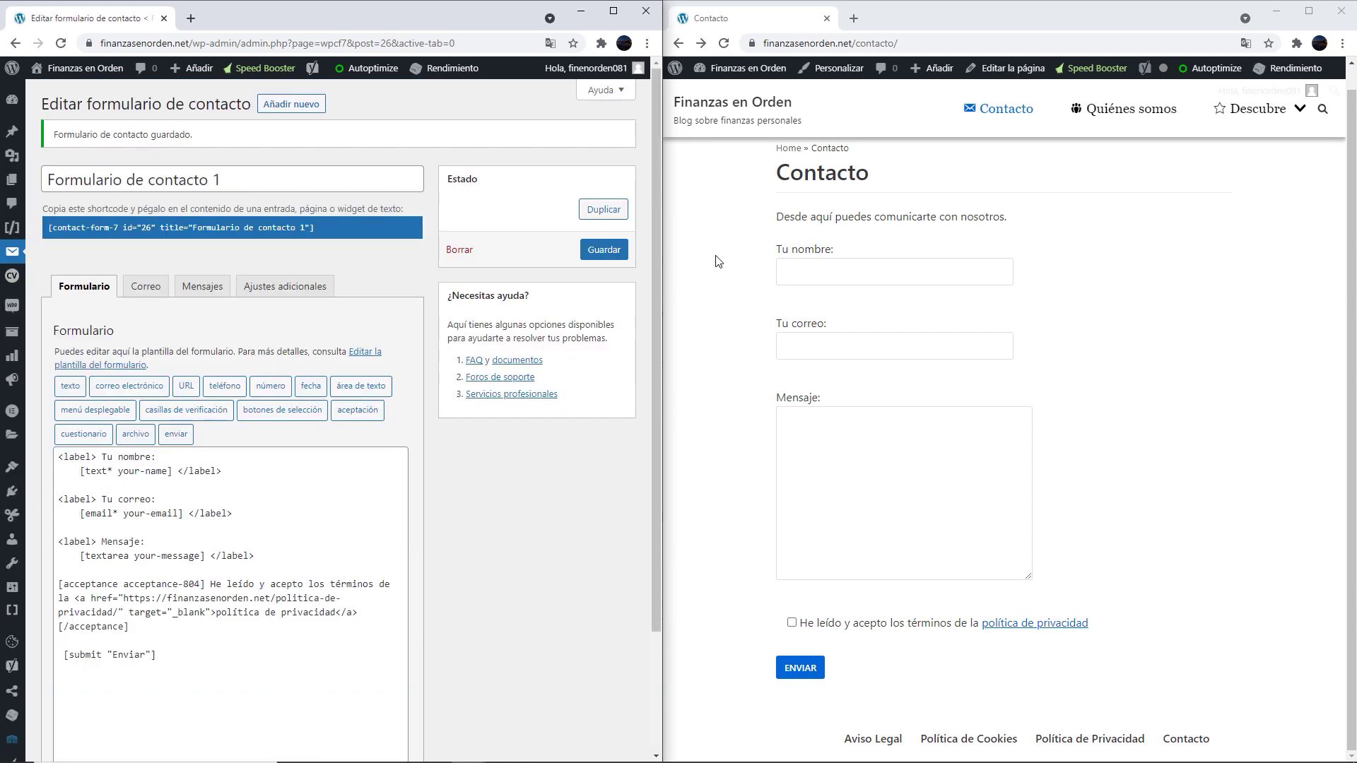
{"action": "left_click", "coordinate": [722, 45]}
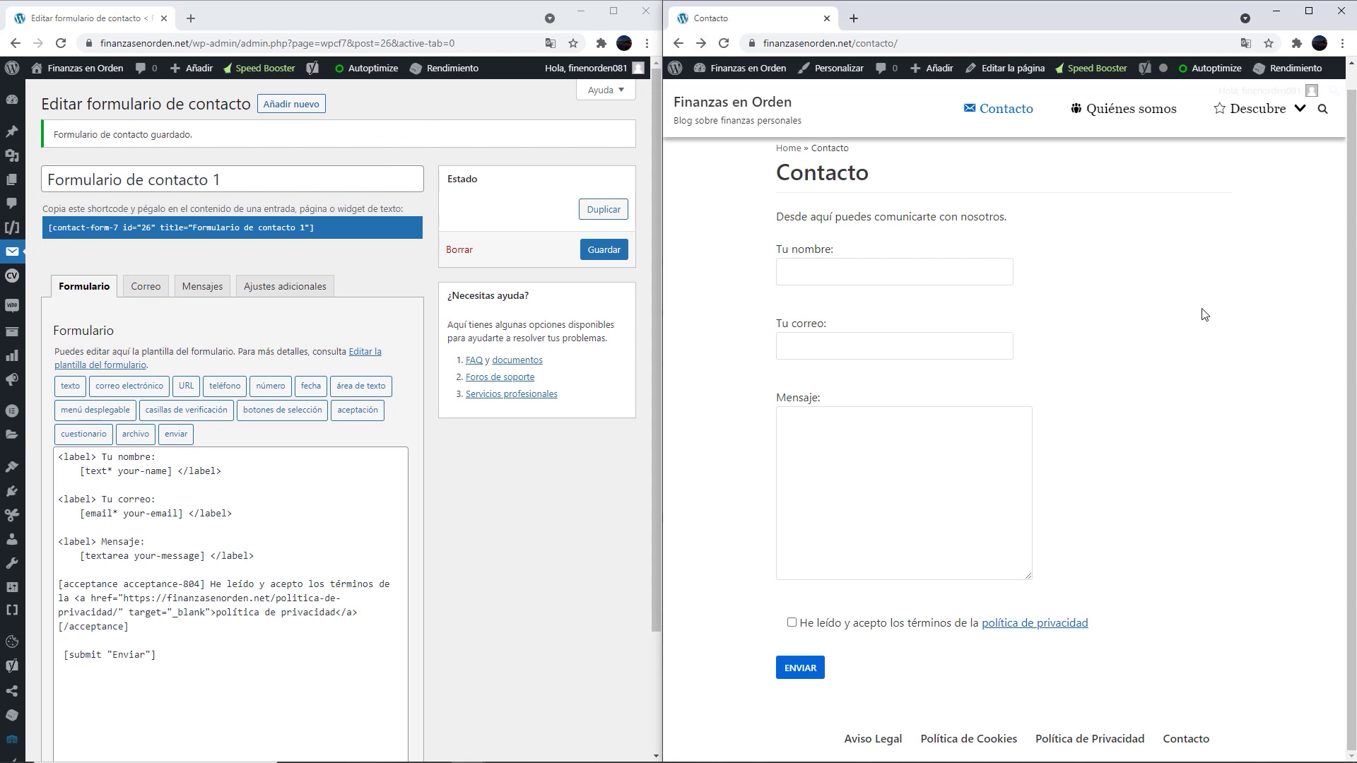
Fill the test form with a dummy name and e-mail, tick acceptance, and check the policy link
{"action": "left_click", "coordinate": [806, 272]}
{"action": "type", "text": "sdfsdfs"}
{"action": "left_click", "coordinate": [779, 345]}
{"action": "type", "text": "sdfs"}
{"action": "type", "text": "ds@hotm"}
{"action": "type", "text": "dfsaddsa"}
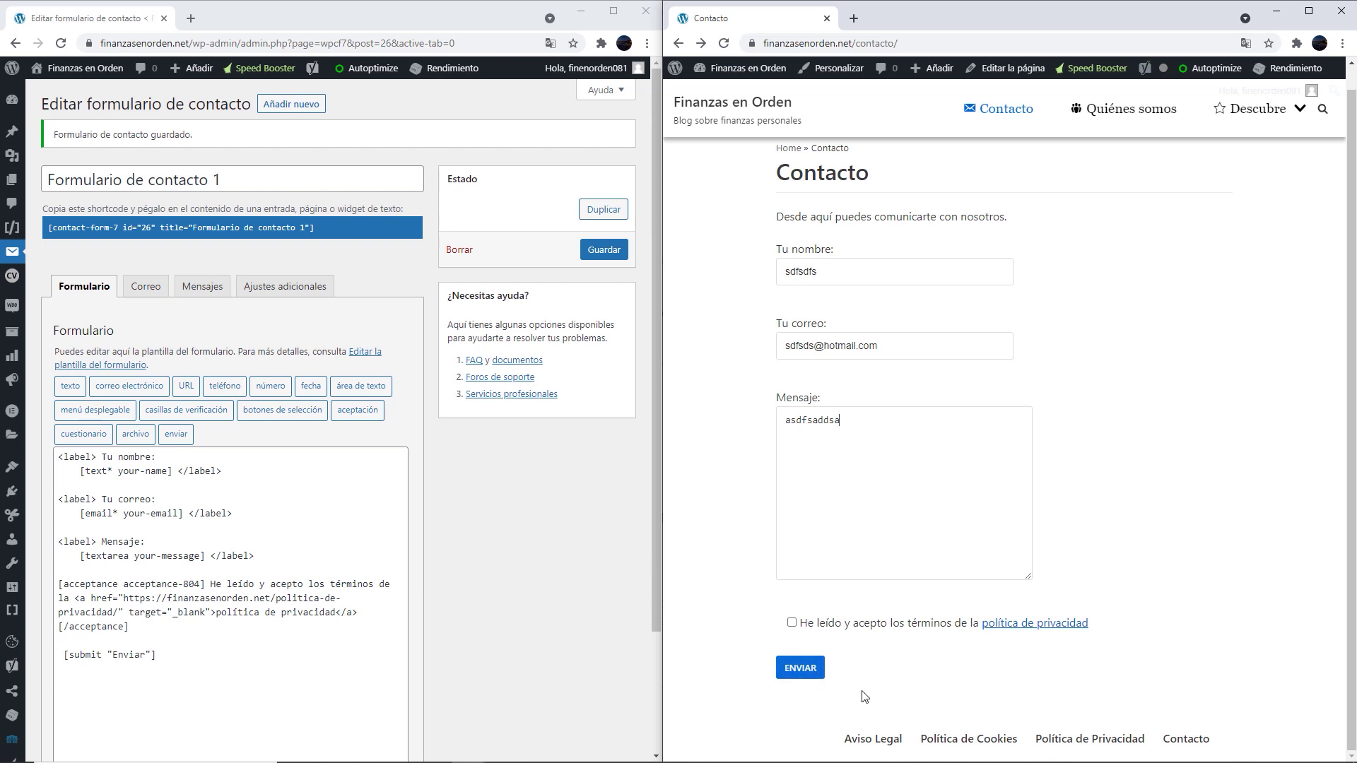
{"action": "left_click", "coordinate": [791, 622]}
{"action": "left_click", "coordinate": [1004, 631]}
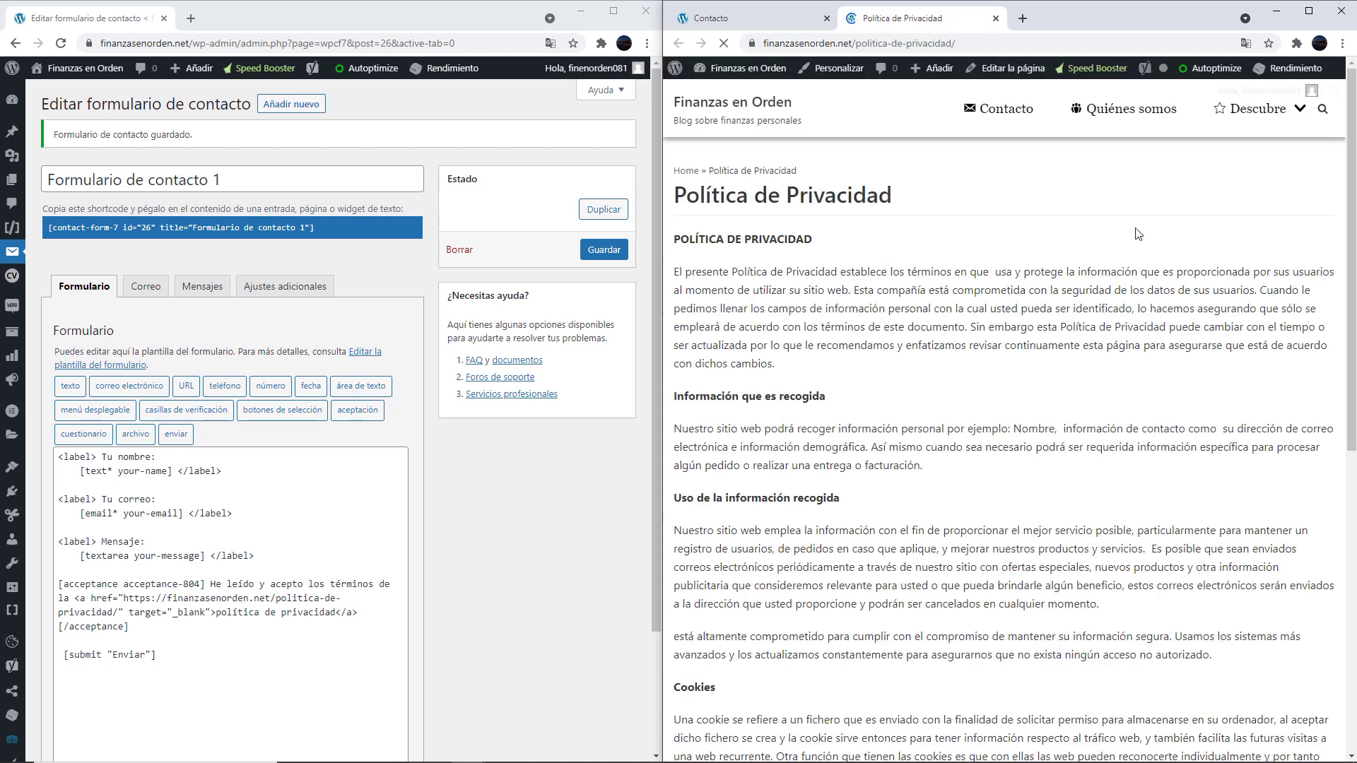
{"action": "left_click_drag", "start_coordinate": [777, 186], "coordinate": [986, 232]}
{"action": "left_click", "coordinate": [986, 232]}
{"action": "left_click", "coordinate": [995, 17]}
Send the test message and check the 'Ha sido enviado.' confirmation
{"action": "left_click", "coordinate": [800, 668]}
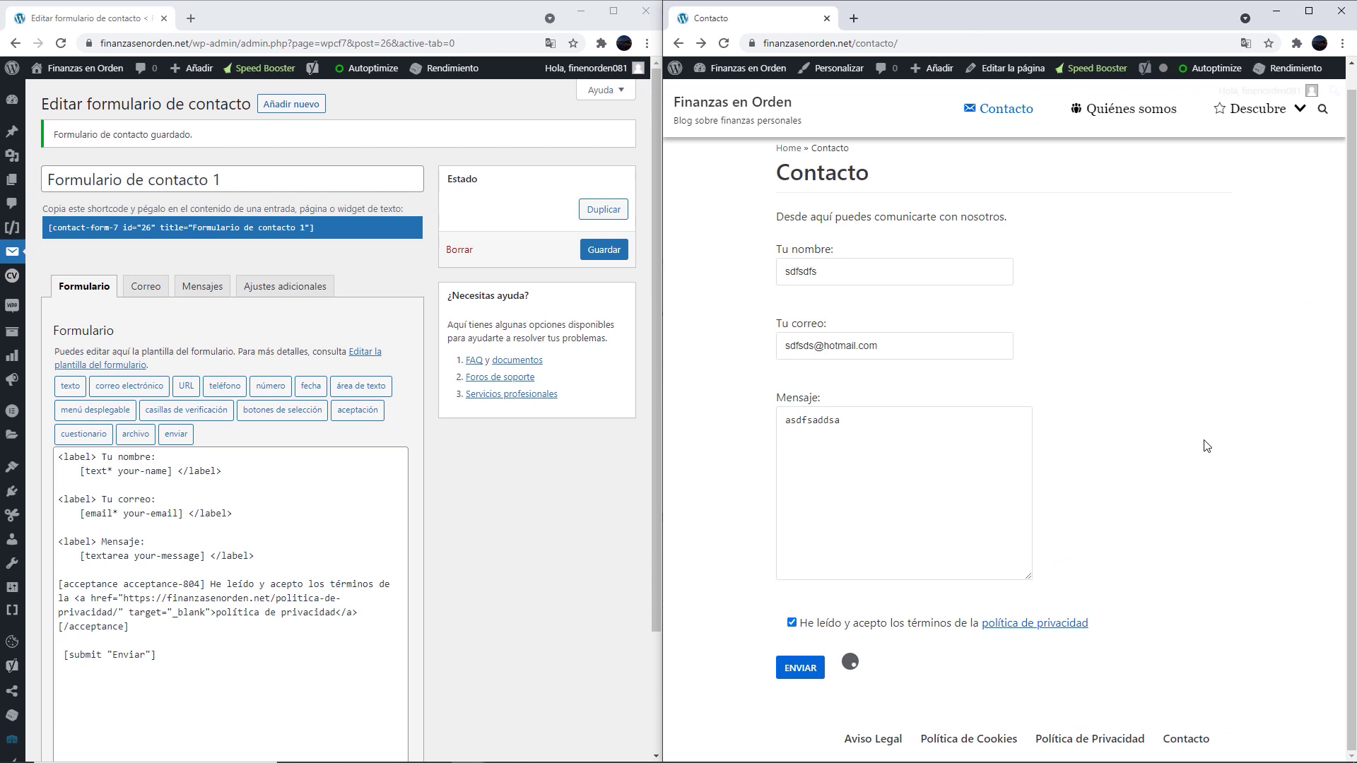
{"action": "scroll", "coordinate": [1206, 446], "scroll_direction": "down", "scroll_amount": 1}
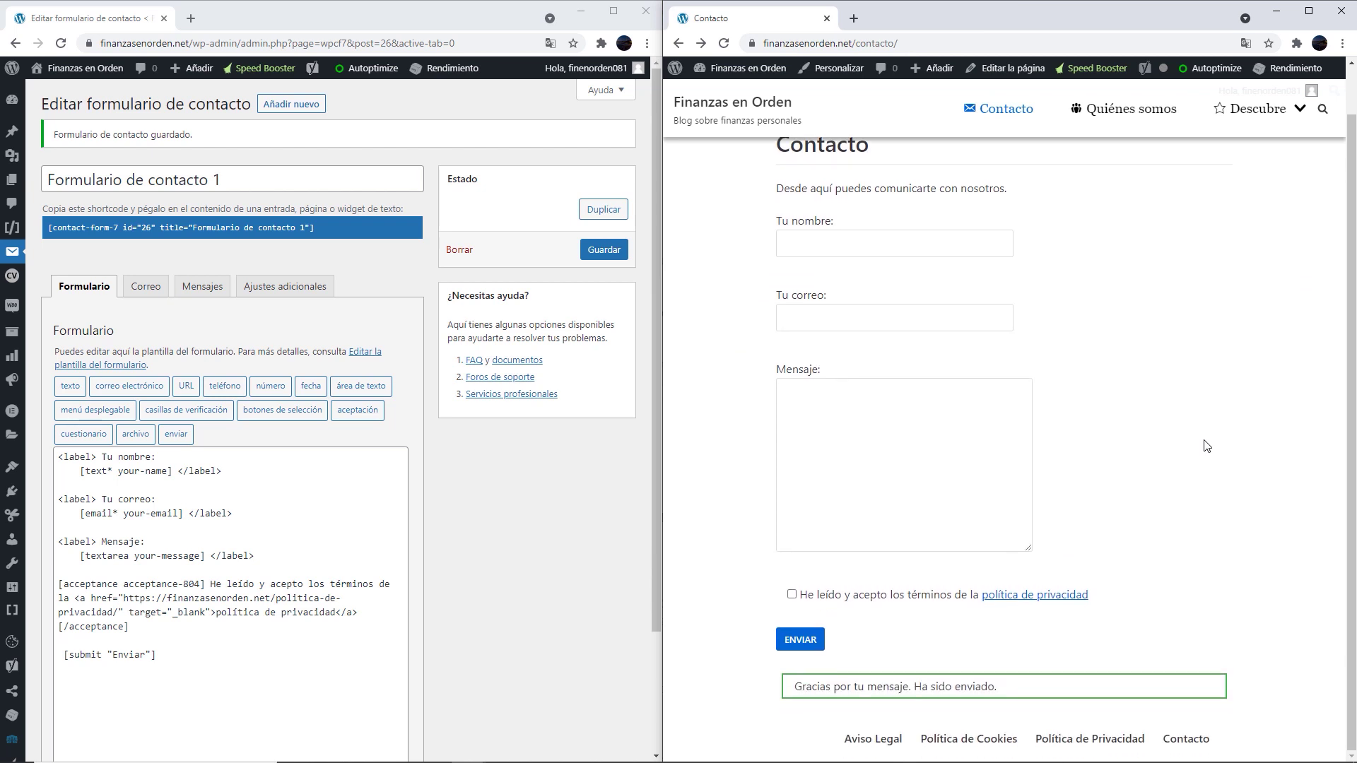
{"action": "left_click_drag", "start_coordinate": [1002, 684], "coordinate": [792, 700]}
{"action": "left_click", "coordinate": [750, 641]}
Back in the form editor, add blank lines after the Mensaje field line
{"action": "left_click", "coordinate": [189, 658]}
{"action": "key", "text": "ctrl+a"}
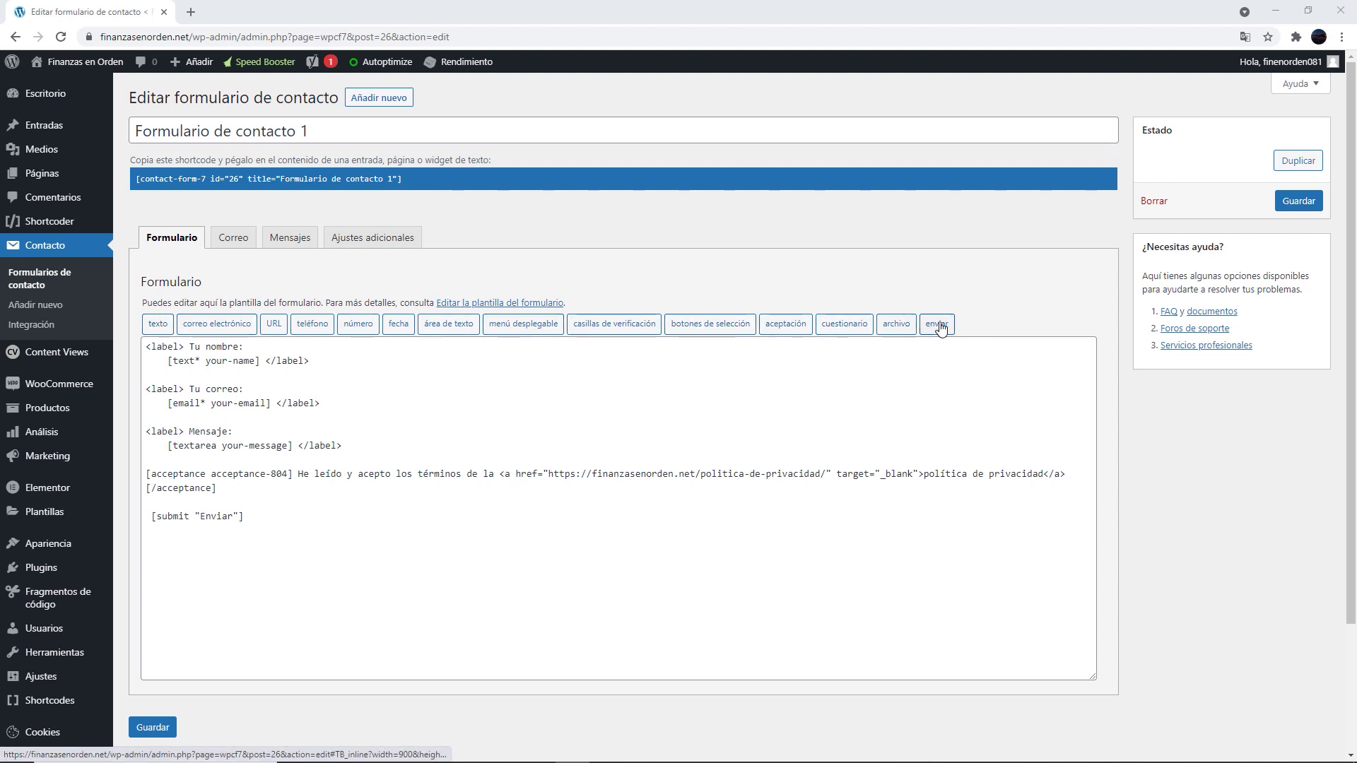
{"action": "left_click", "coordinate": [378, 446]}
{"action": "key", "text": "Return"}
{"action": "key", "text": "Return"}
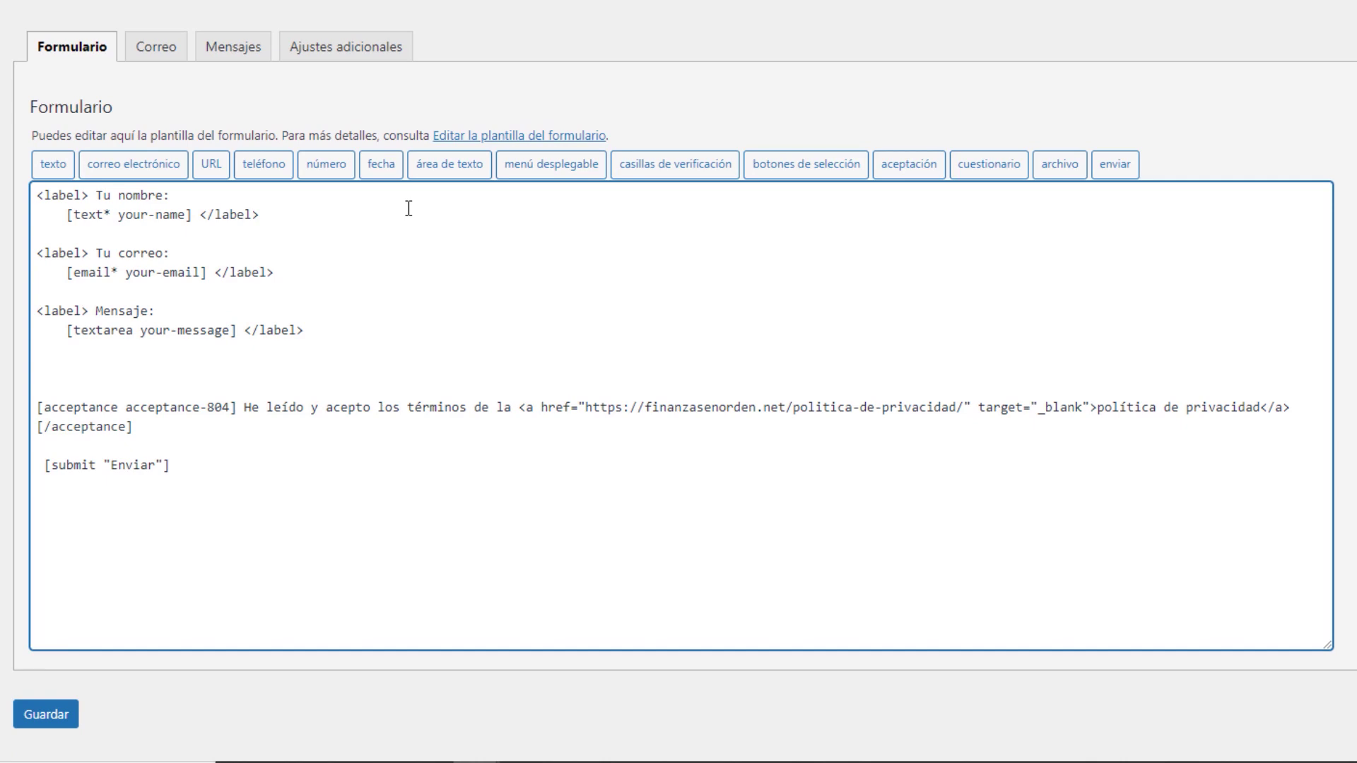
Start a checkbox group and enter its options opcion 1 to opcion 3
{"action": "left_click", "coordinate": [700, 164]}
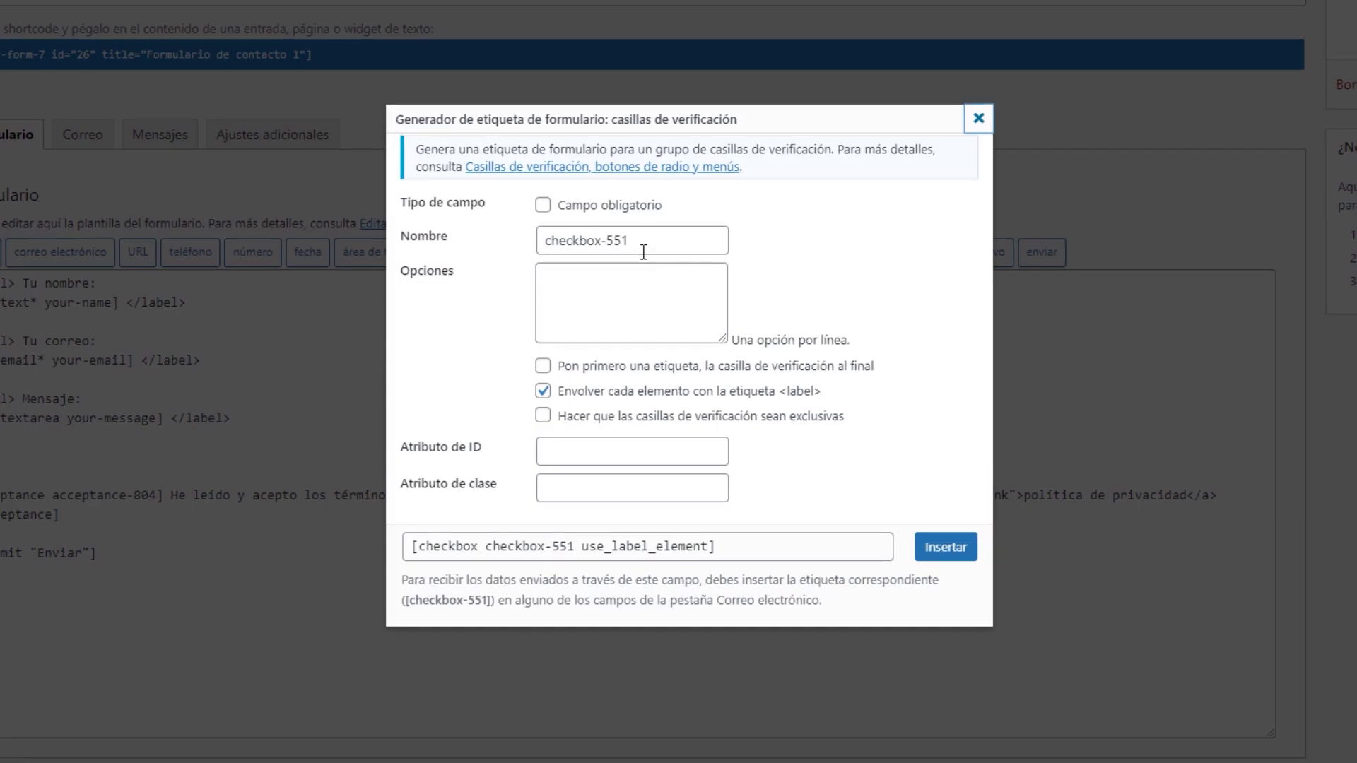
{"action": "left_click", "coordinate": [614, 283]}
{"action": "type", "text": "opcion "}
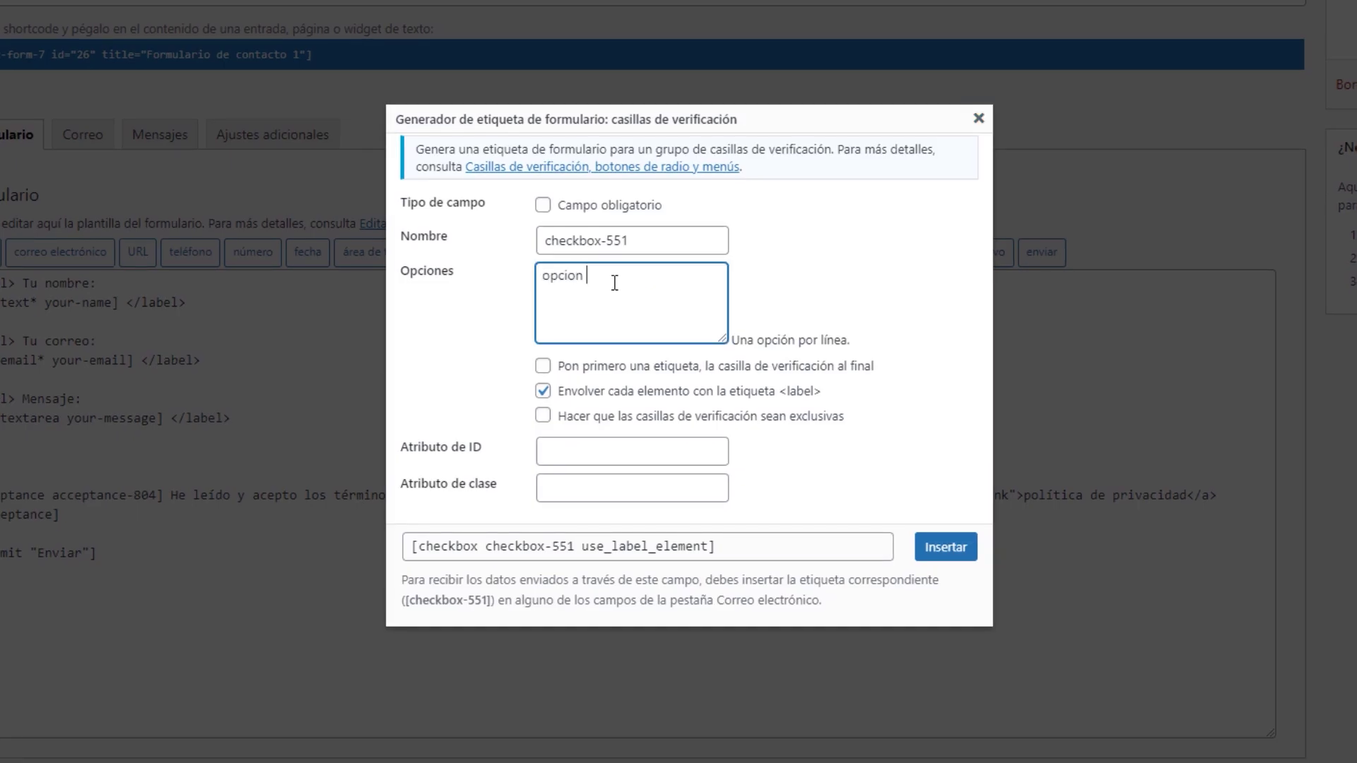
{"action": "type", "text": "1 opcion 2"}
{"action": "key", "text": "Return"}
{"action": "type", "text": "opcion 2"}
{"action": "left_click", "coordinate": [543, 205]}
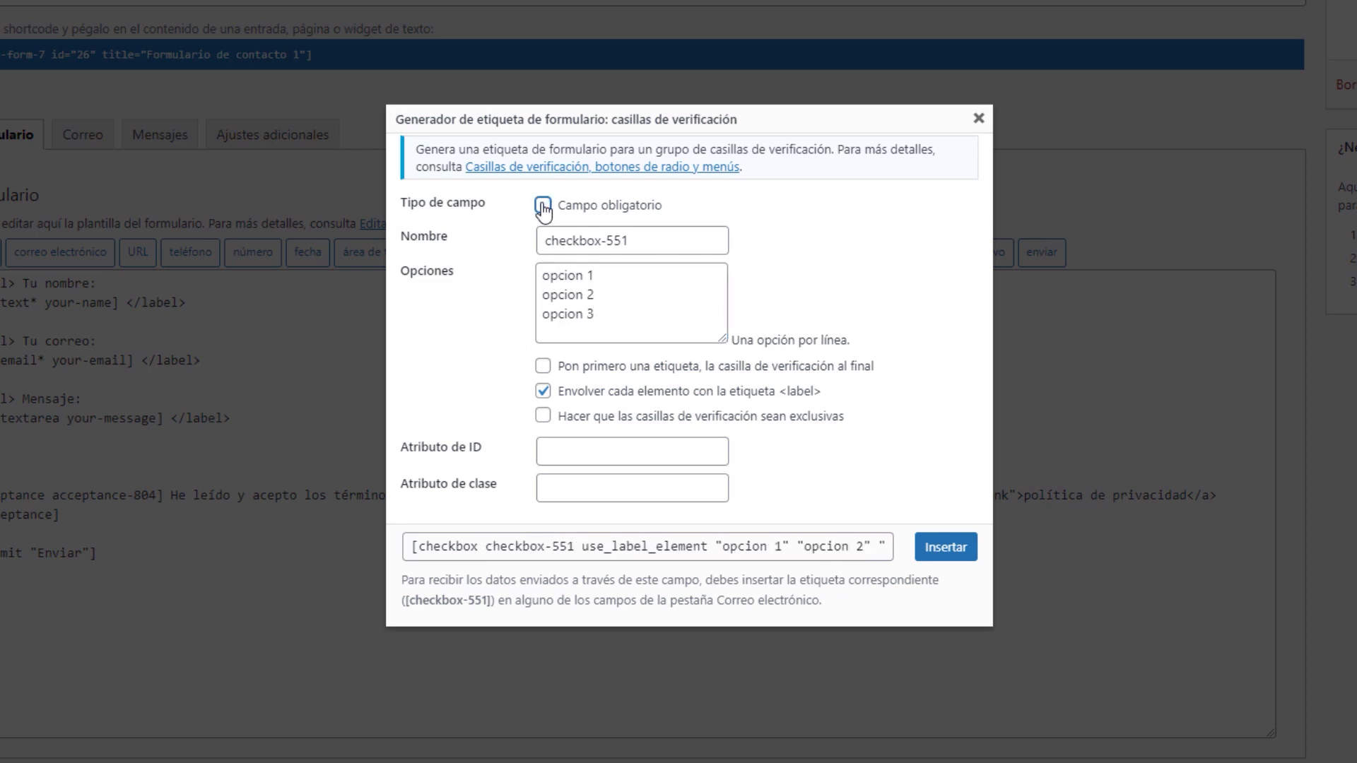
Leave label-first and exclusive off, and insert the checkbox-551 tag into the template
{"action": "left_click", "coordinate": [543, 368]}
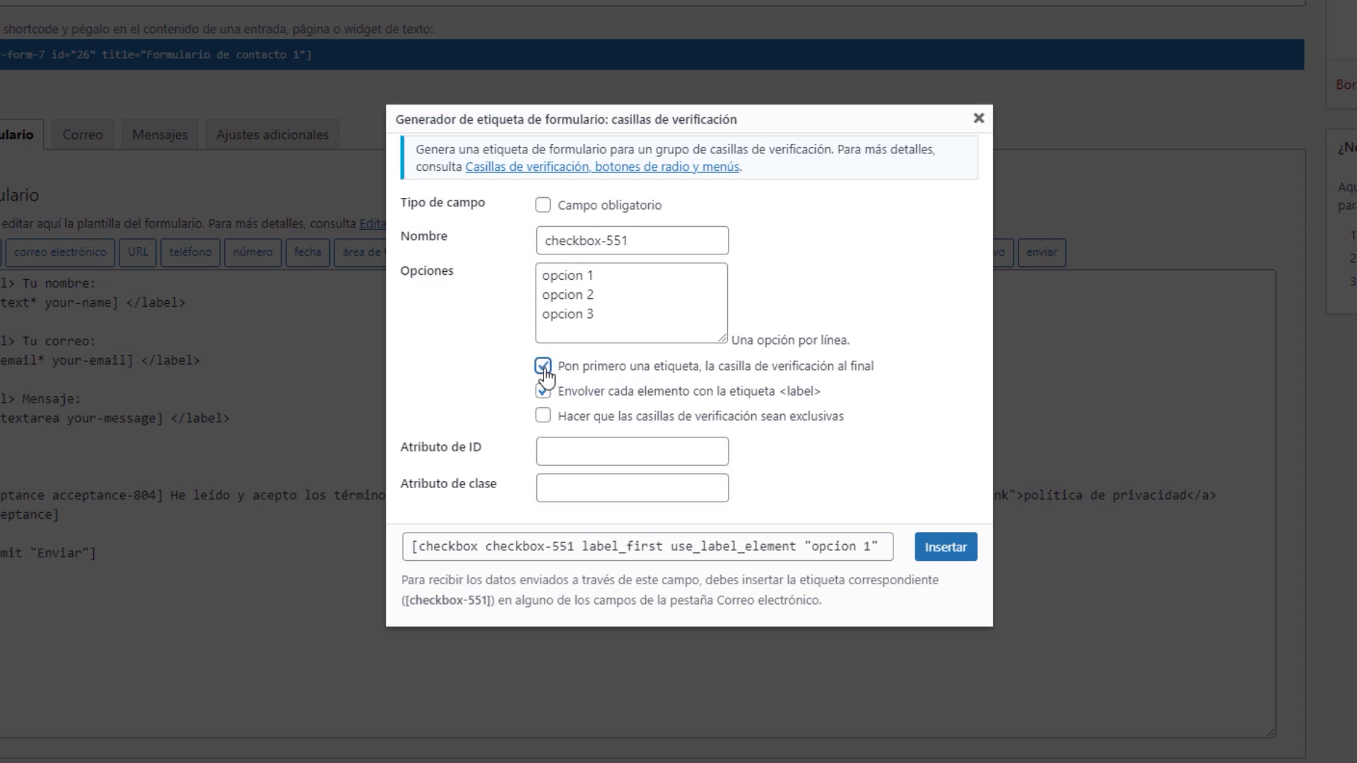
{"action": "left_click", "coordinate": [543, 368]}
{"action": "left_click", "coordinate": [543, 417]}
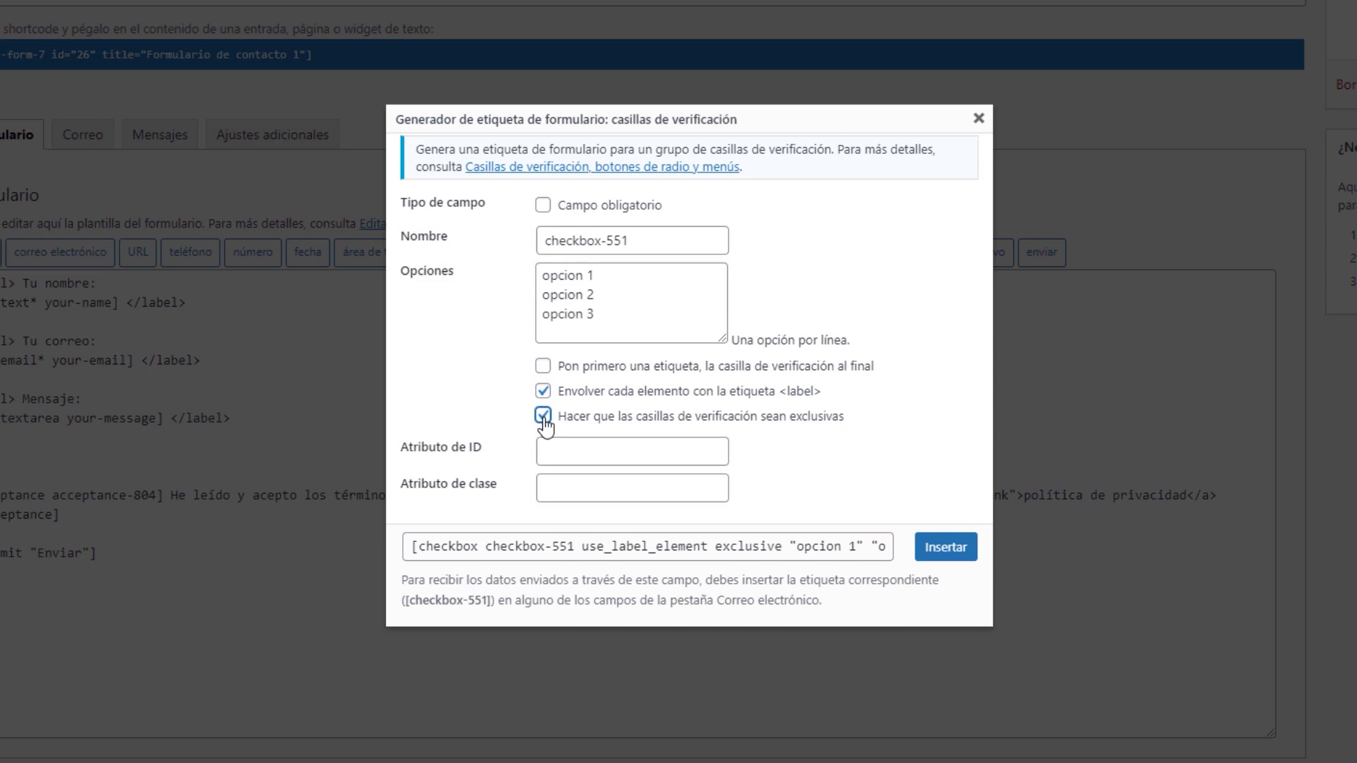
{"action": "left_click", "coordinate": [543, 417]}
{"action": "left_click", "coordinate": [638, 446]}
{"action": "left_click", "coordinate": [602, 486]}
{"action": "left_click", "coordinate": [600, 453]}
{"action": "left_click", "coordinate": [601, 488]}
{"action": "left_click", "coordinate": [945, 546]}
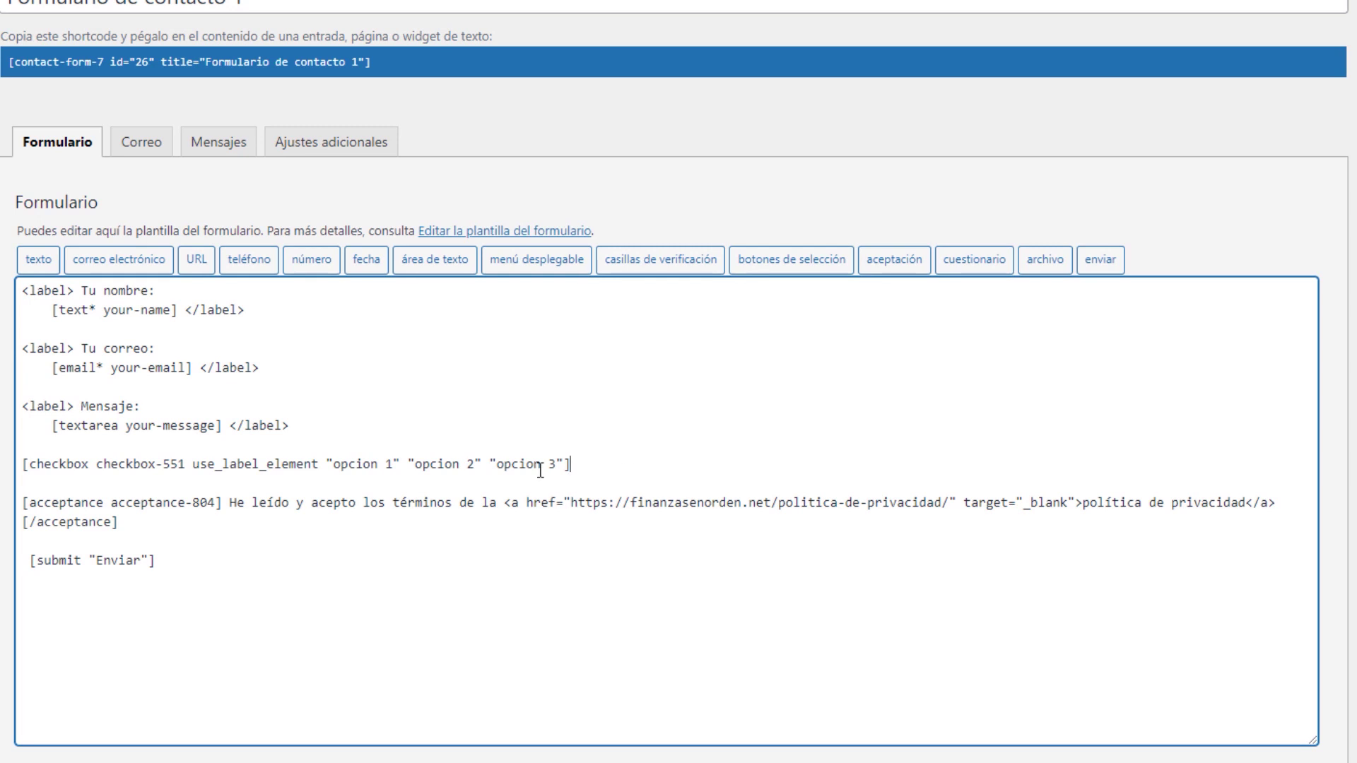
Below the checkbox line, insert radio group radio-647 with options opcion 1 and opcion 2
{"action": "left_click_drag", "start_coordinate": [572, 463], "coordinate": [51, 464]}
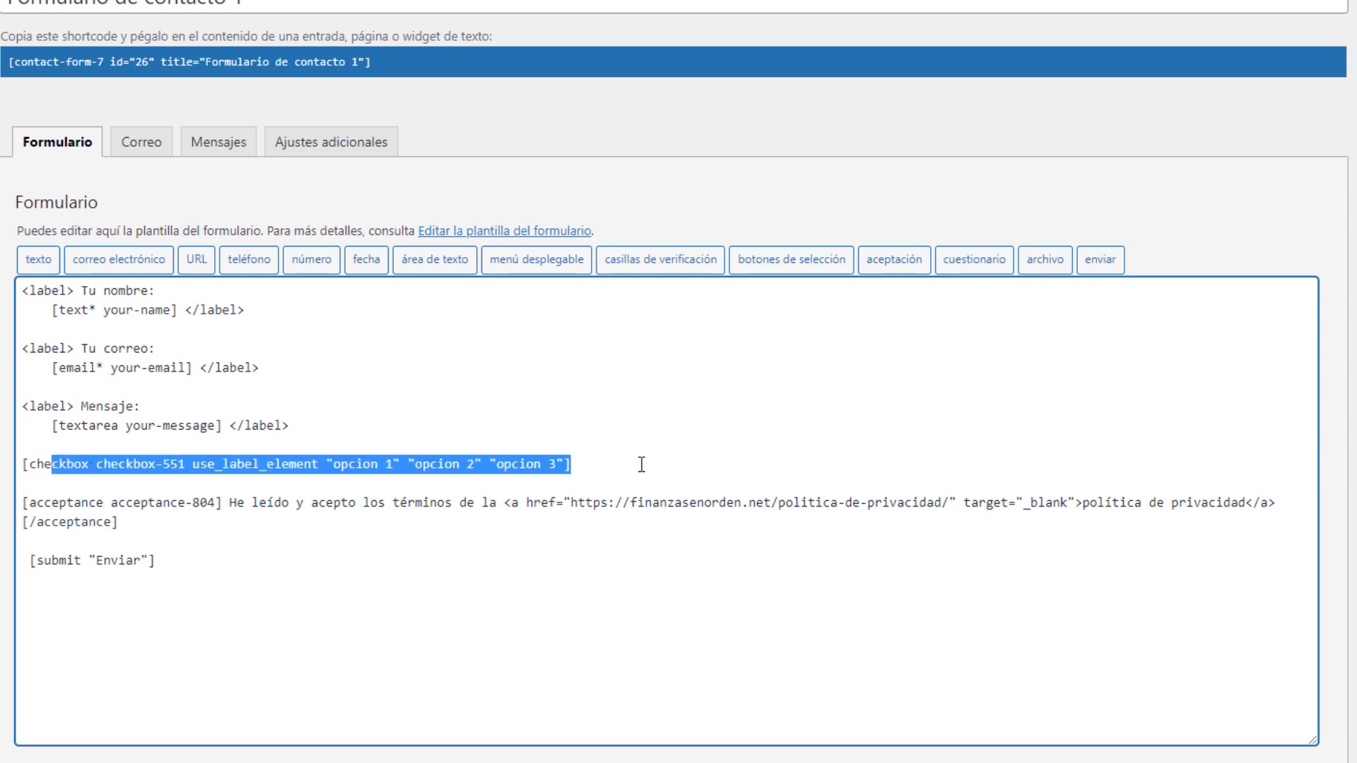
{"action": "left_click", "coordinate": [638, 463]}
{"action": "key", "text": "Return"}
{"action": "key", "text": "Return"}
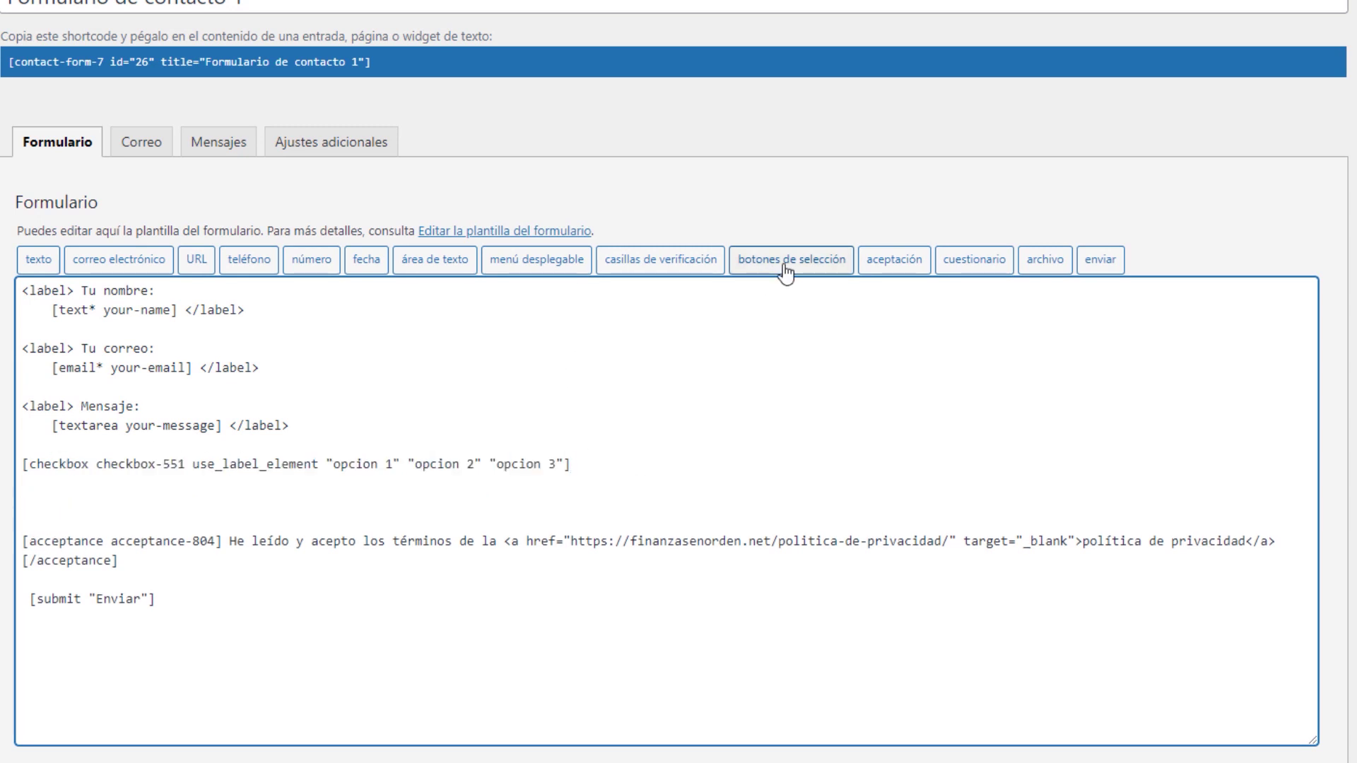
{"action": "left_click", "coordinate": [788, 263]}
{"action": "left_click", "coordinate": [672, 268]}
{"action": "type", "text": "opcion 1 "}
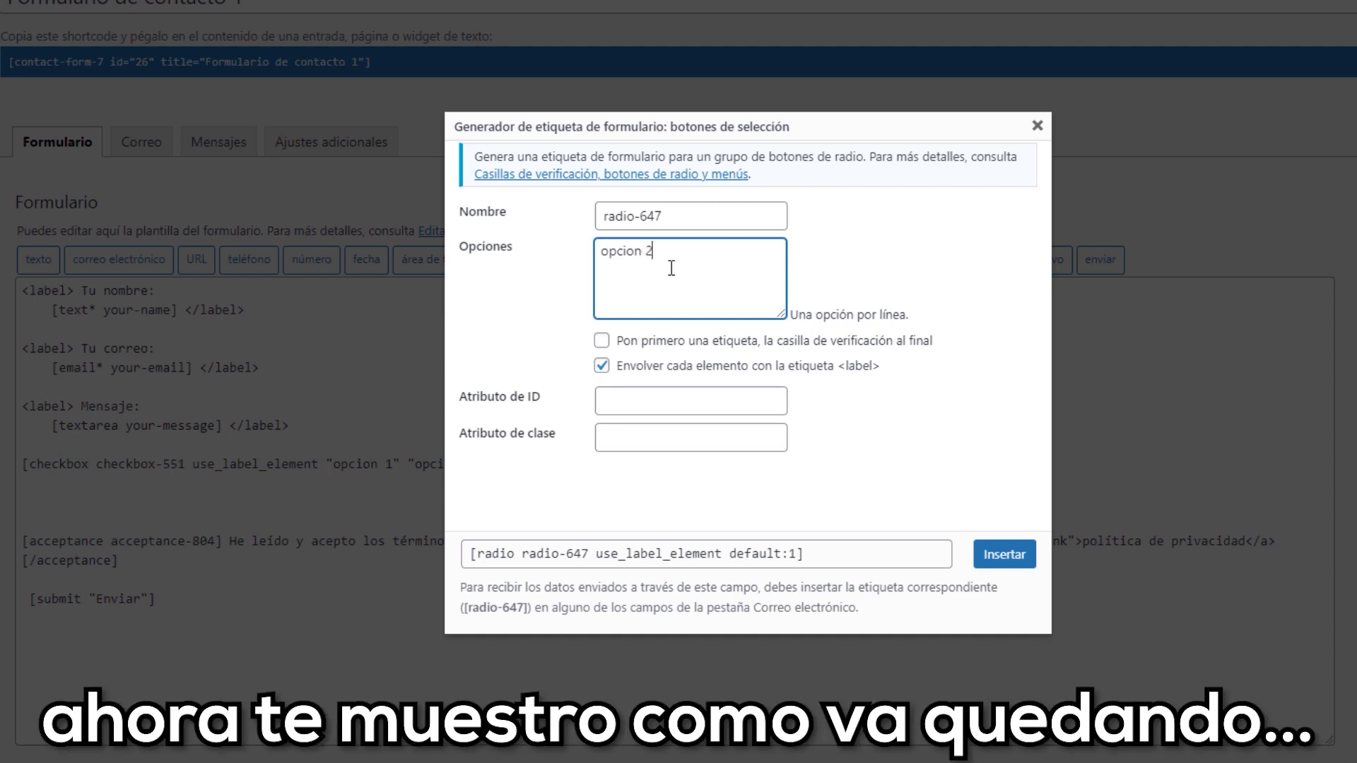
{"action": "type", "text": "opcio"}
{"action": "left_click", "coordinate": [997, 554]}
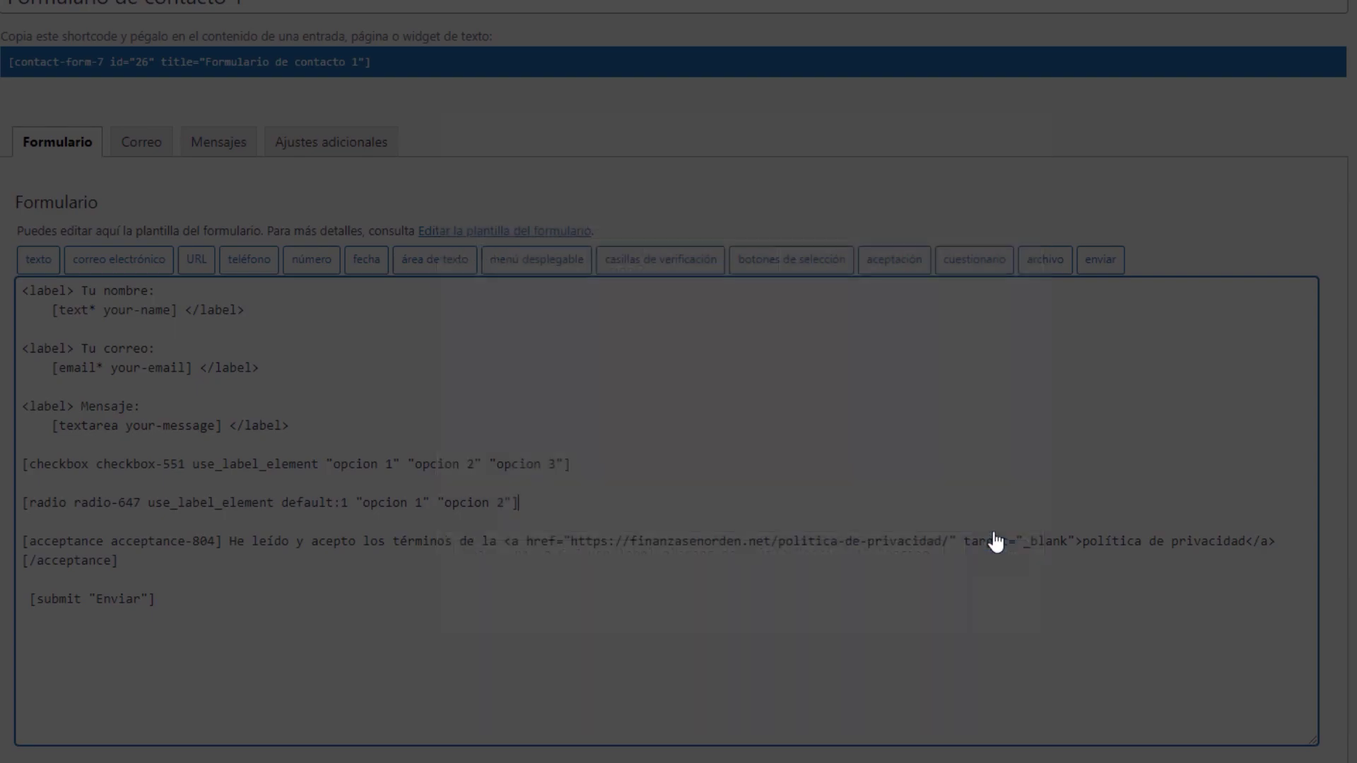
{"action": "key", "text": "Return"}
{"action": "key", "text": "Return"}
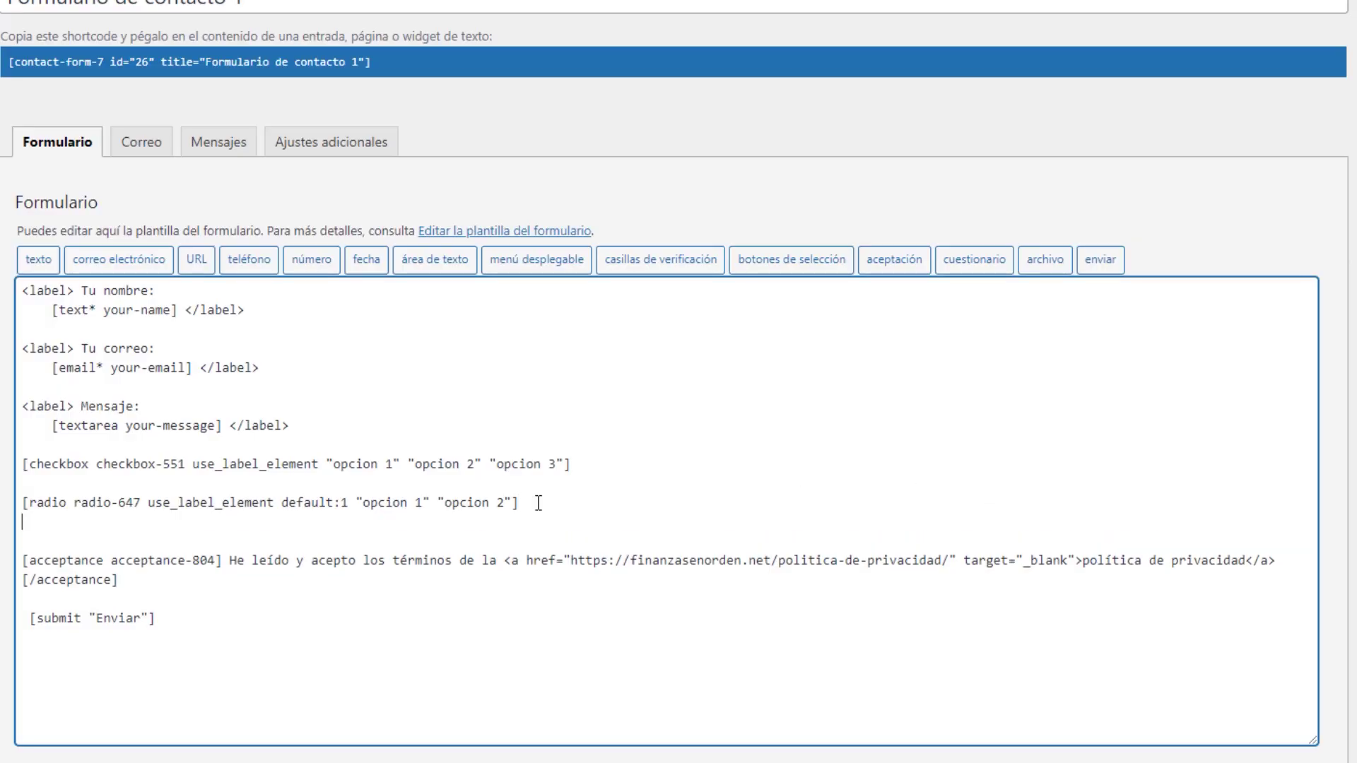
Make the file field required, limit it to 500000 bytes, and accept 'pdf doc' formats
{"action": "left_click", "coordinate": [1045, 260]}
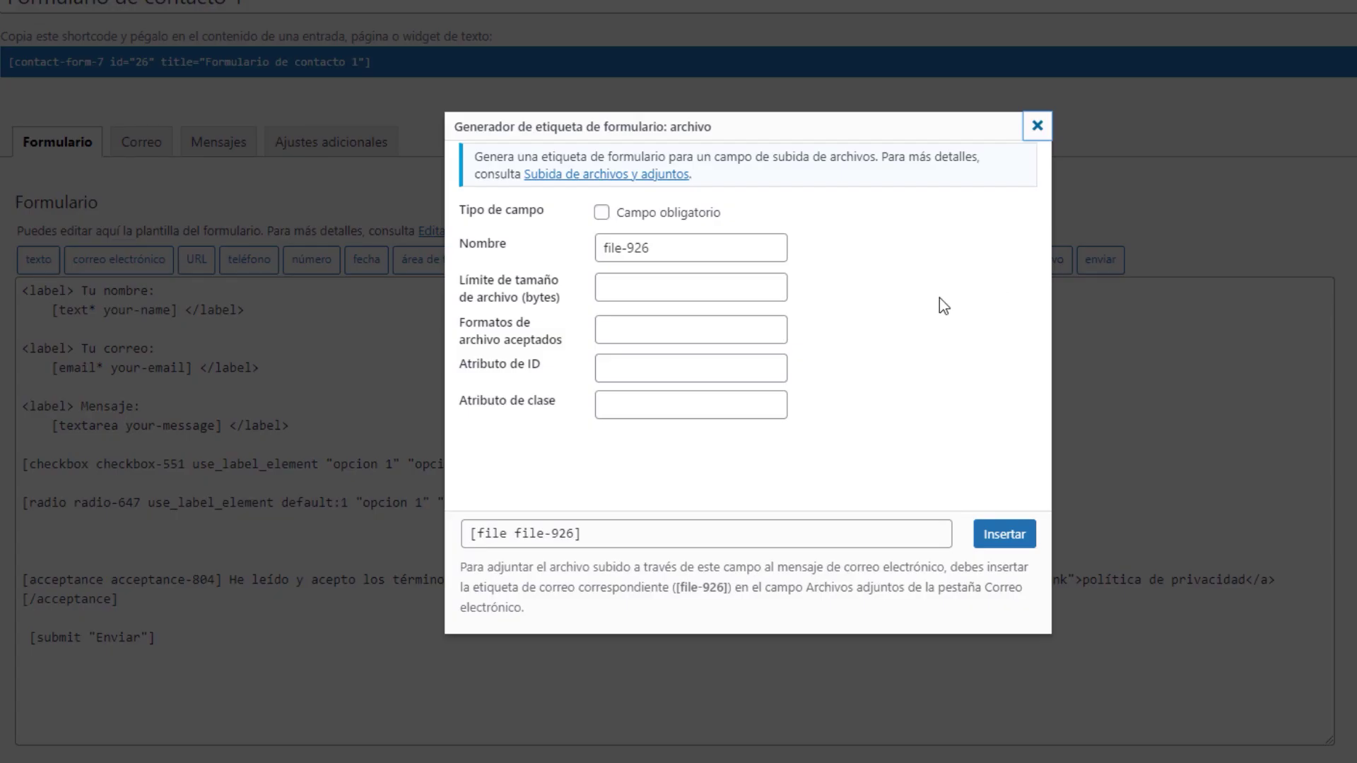
{"action": "left_click", "coordinate": [606, 215]}
{"action": "left_click", "coordinate": [621, 286]}
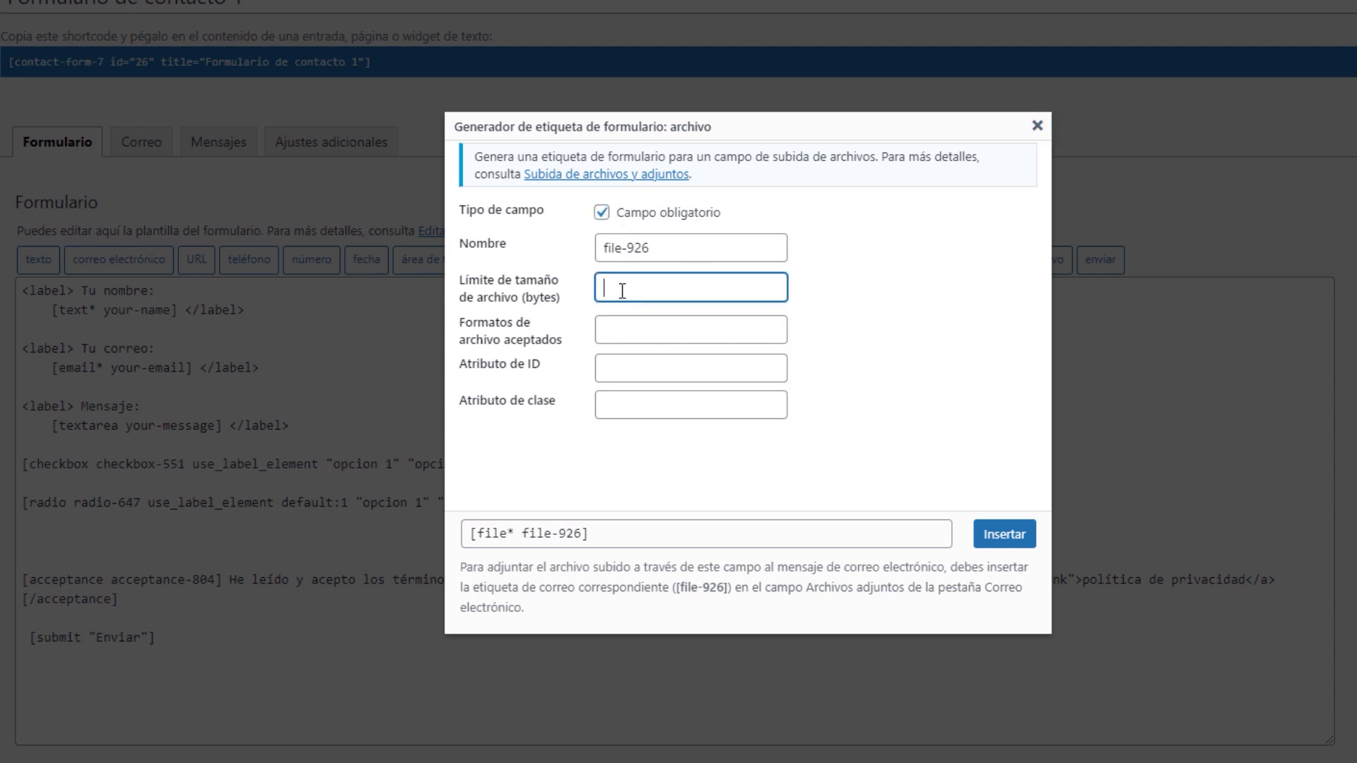
{"action": "left_click", "coordinate": [563, 297]}
{"action": "mouse_move", "coordinate": [563, 297]}
{"action": "left_mouse_down"}
{"action": "mouse_move", "coordinate": [520, 297]}
{"action": "mouse_move", "coordinate": [560, 305]}
{"action": "left_mouse_up"}
{"action": "left_click", "coordinate": [634, 286]}
{"action": "type", "text": "500000"}
{"action": "left_click", "coordinate": [637, 329]}
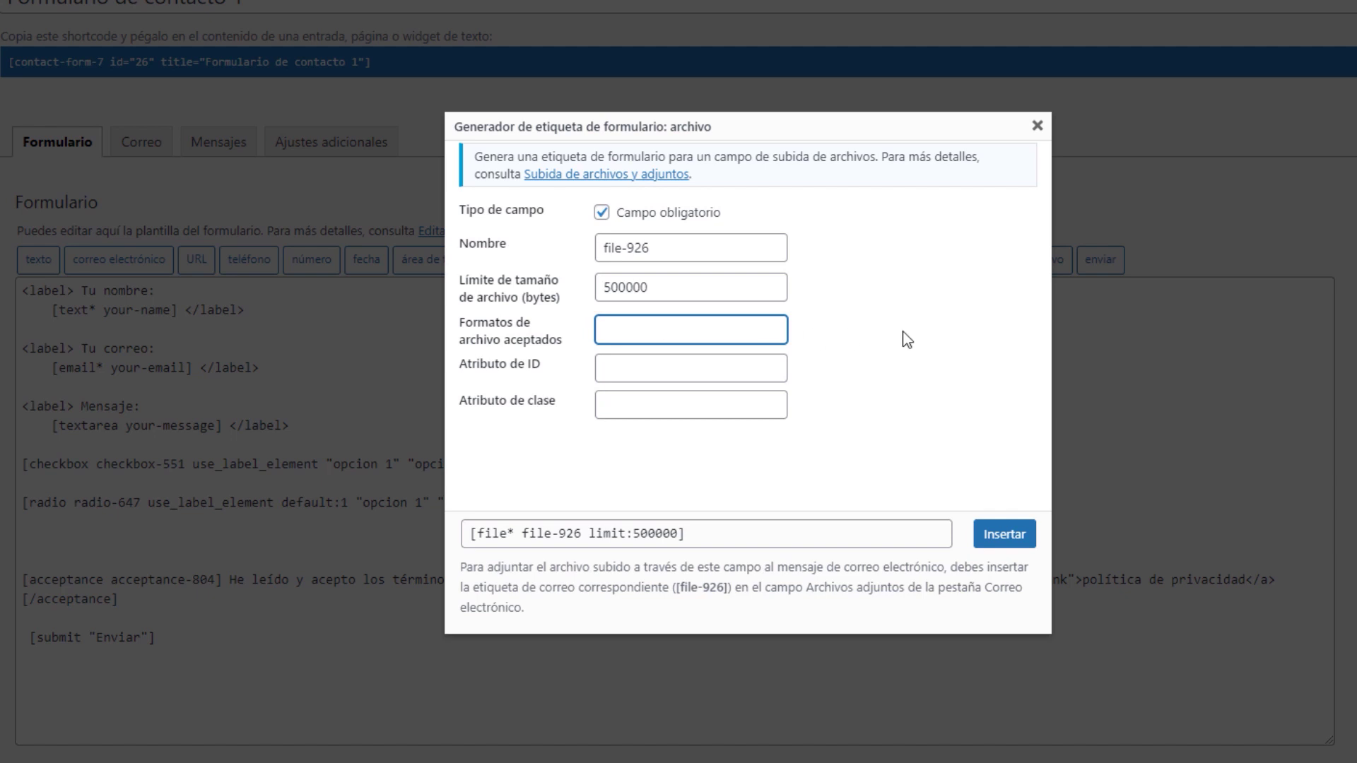
{"action": "type", "text": "pdf doc"}
{"action": "key", "text": "Tab"}
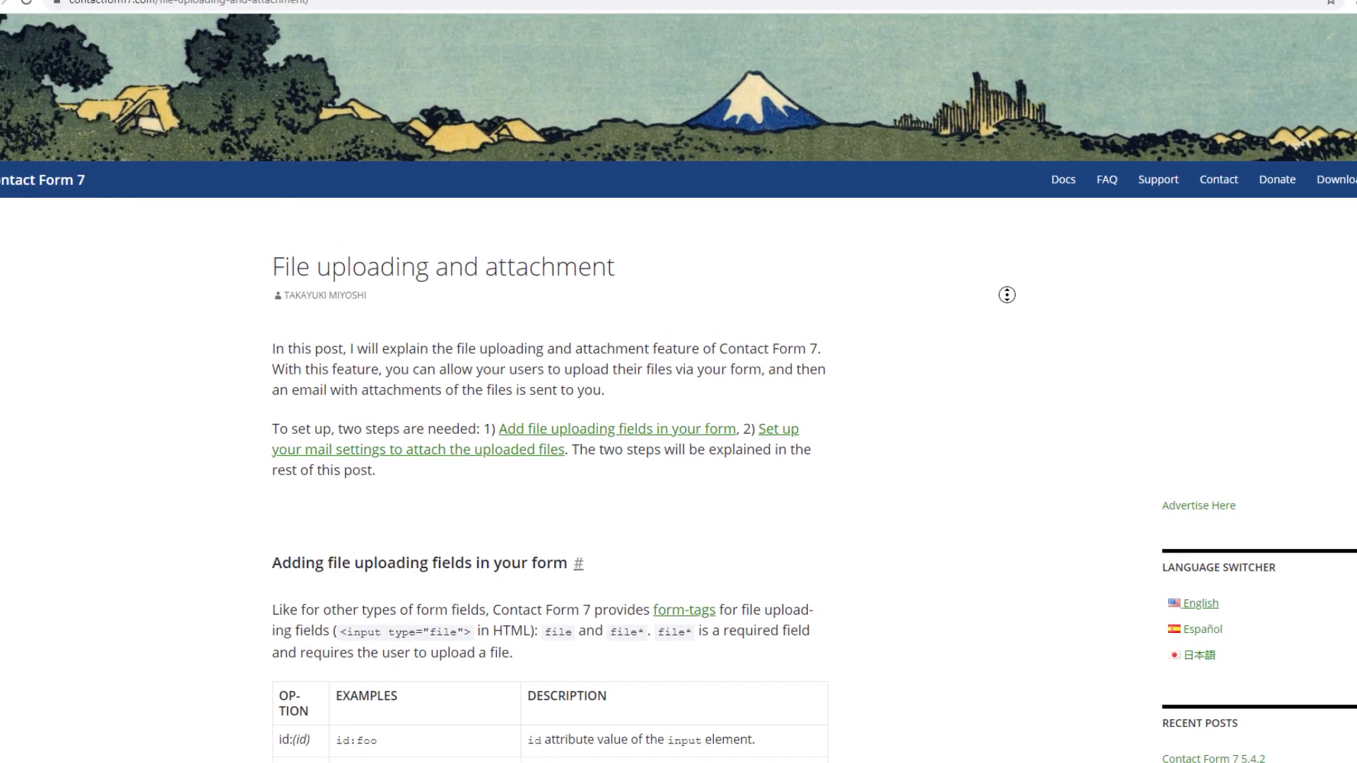
Read the default restrictions paragraph, highlighting the 1 MB (1048576 bytes) size limit
{"action": "scroll", "coordinate": [968, 320], "scroll_direction": "down", "scroll_amount": 5}
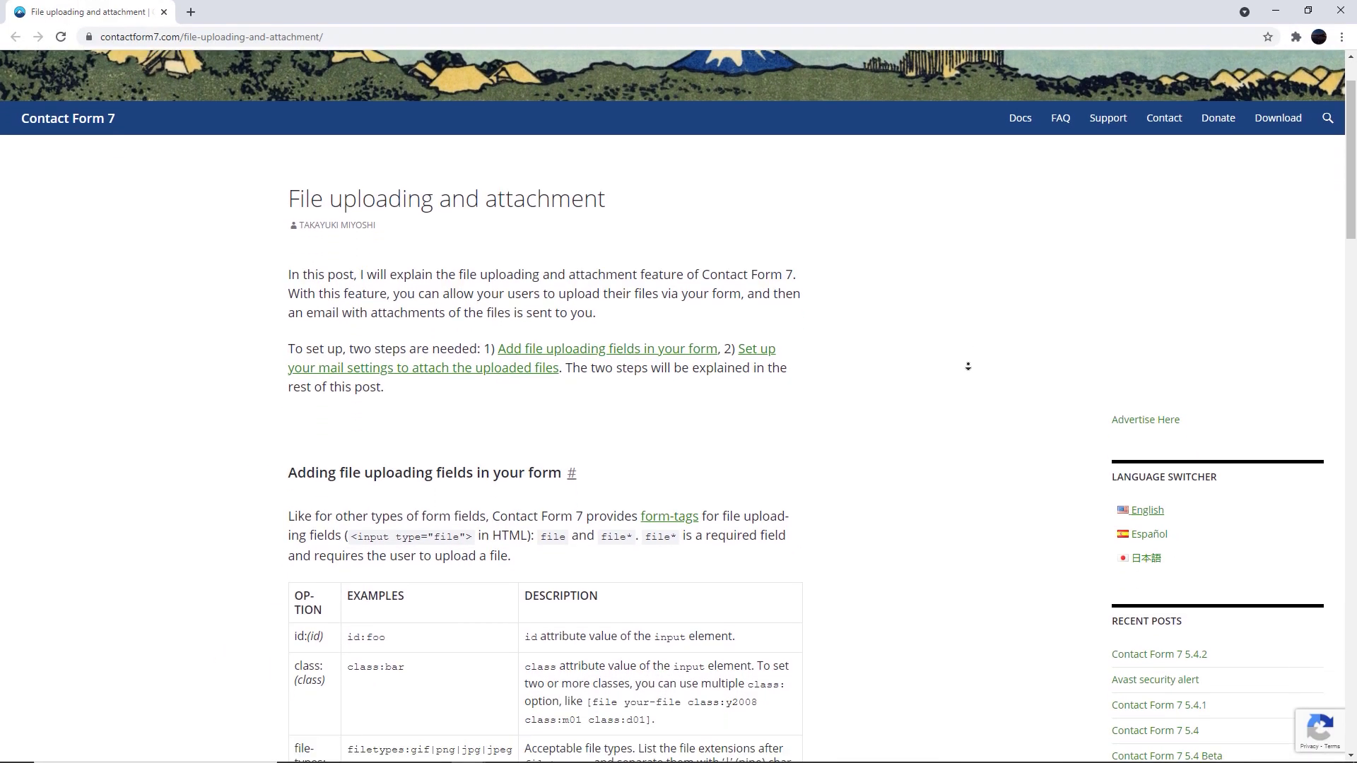
{"action": "scroll", "coordinate": [968, 346], "scroll_direction": "down", "scroll_amount": 2}
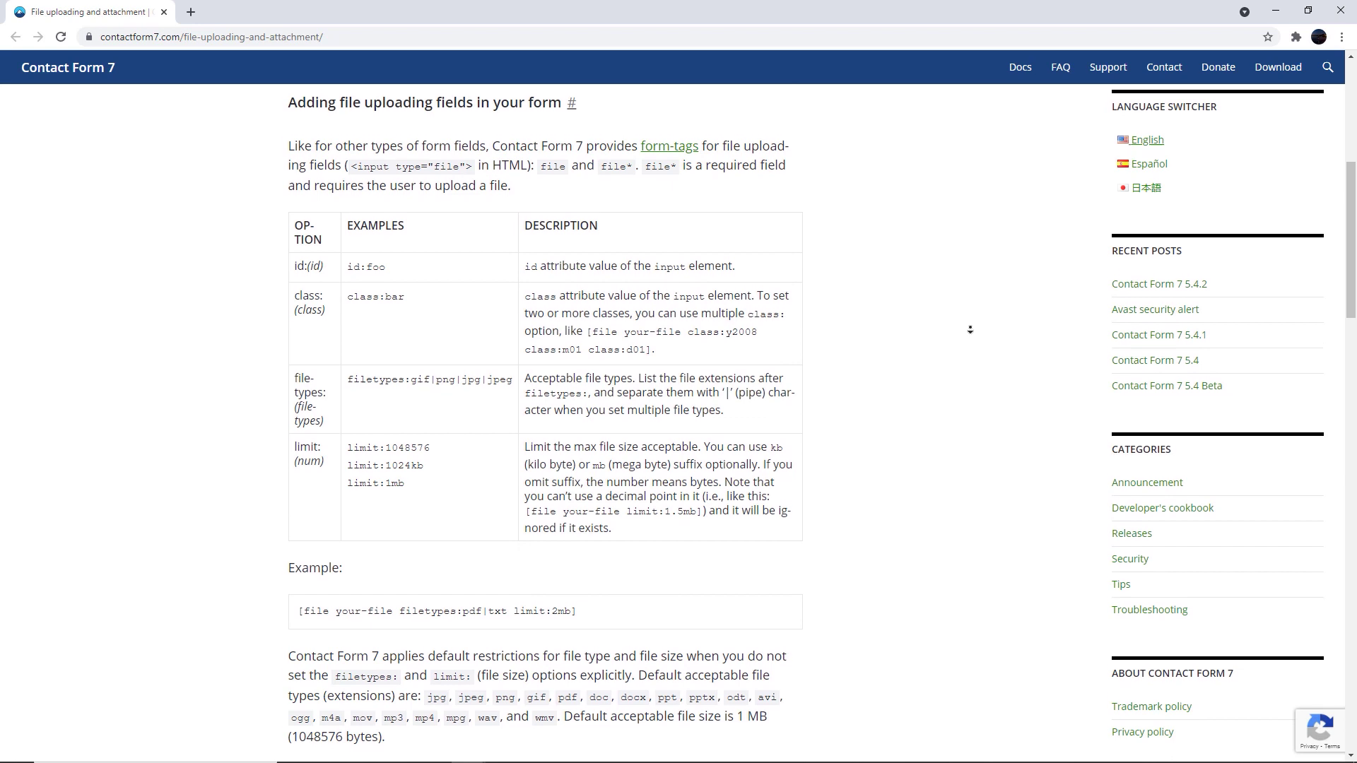
{"action": "scroll", "coordinate": [969, 329], "scroll_direction": "down", "scroll_amount": 6}
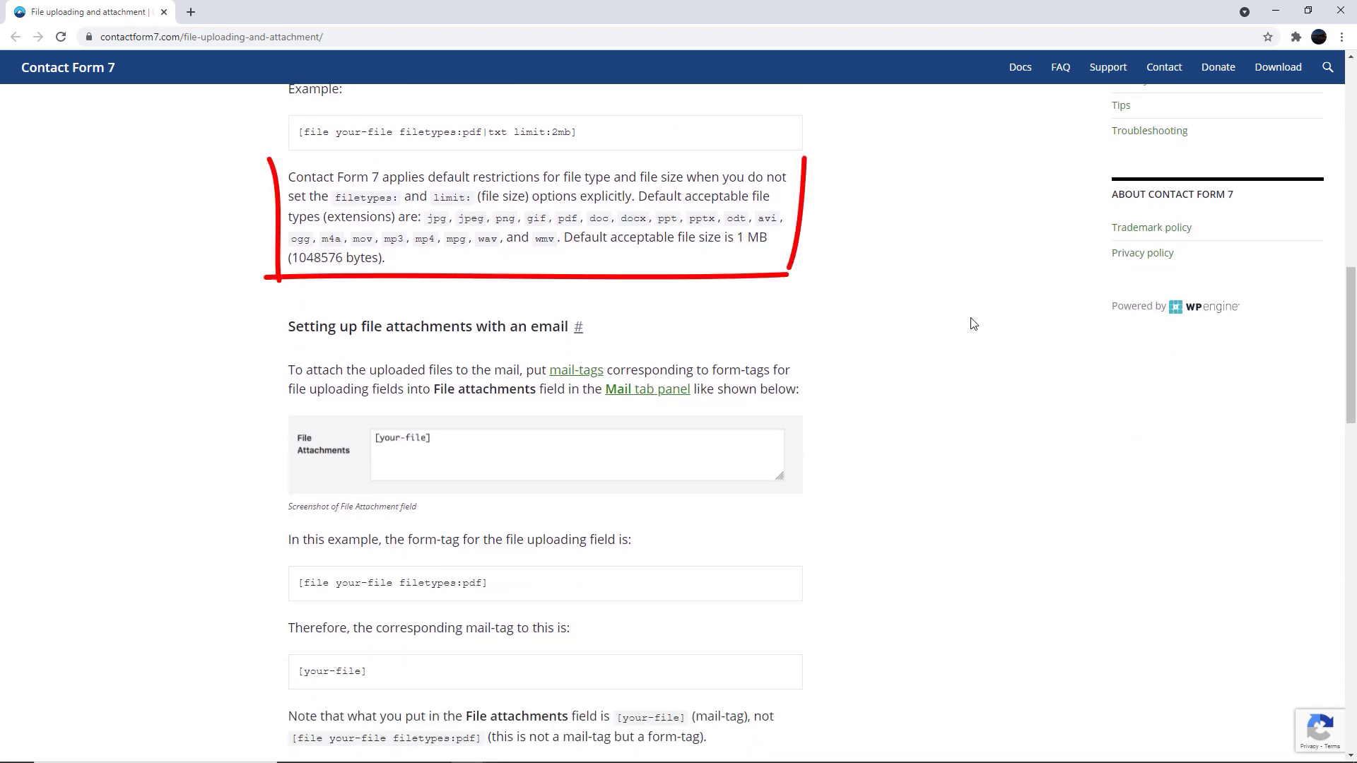
{"action": "mouse_move", "coordinate": [786, 277]}
{"action": "left_mouse_down"}
{"action": "mouse_move", "coordinate": [562, 238]}
{"action": "mouse_move", "coordinate": [475, 237]}
{"action": "mouse_move", "coordinate": [292, 179]}
{"action": "left_mouse_up"}
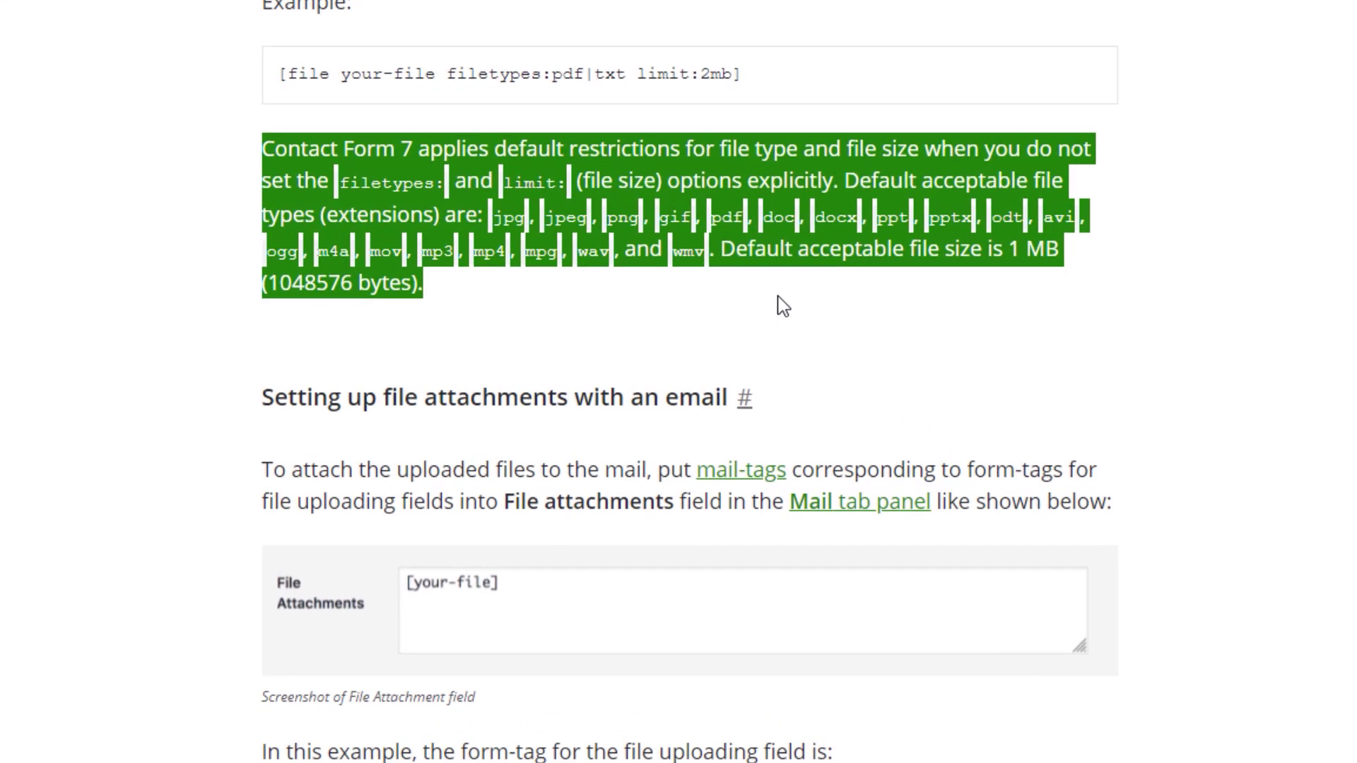
{"action": "left_click", "coordinate": [779, 297]}
{"action": "left_click_drag", "start_coordinate": [1021, 249], "coordinate": [1010, 248]}
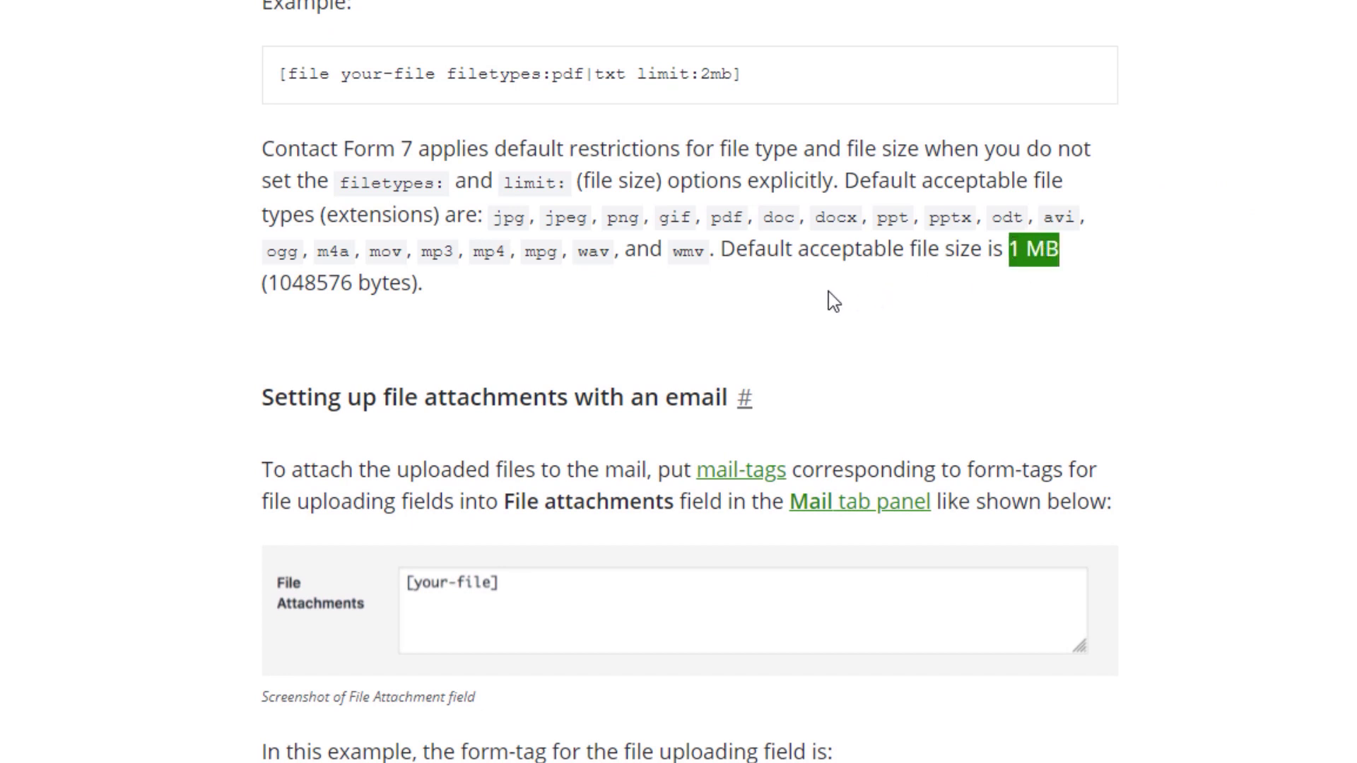
{"action": "left_click_drag", "start_coordinate": [422, 284], "coordinate": [262, 283]}
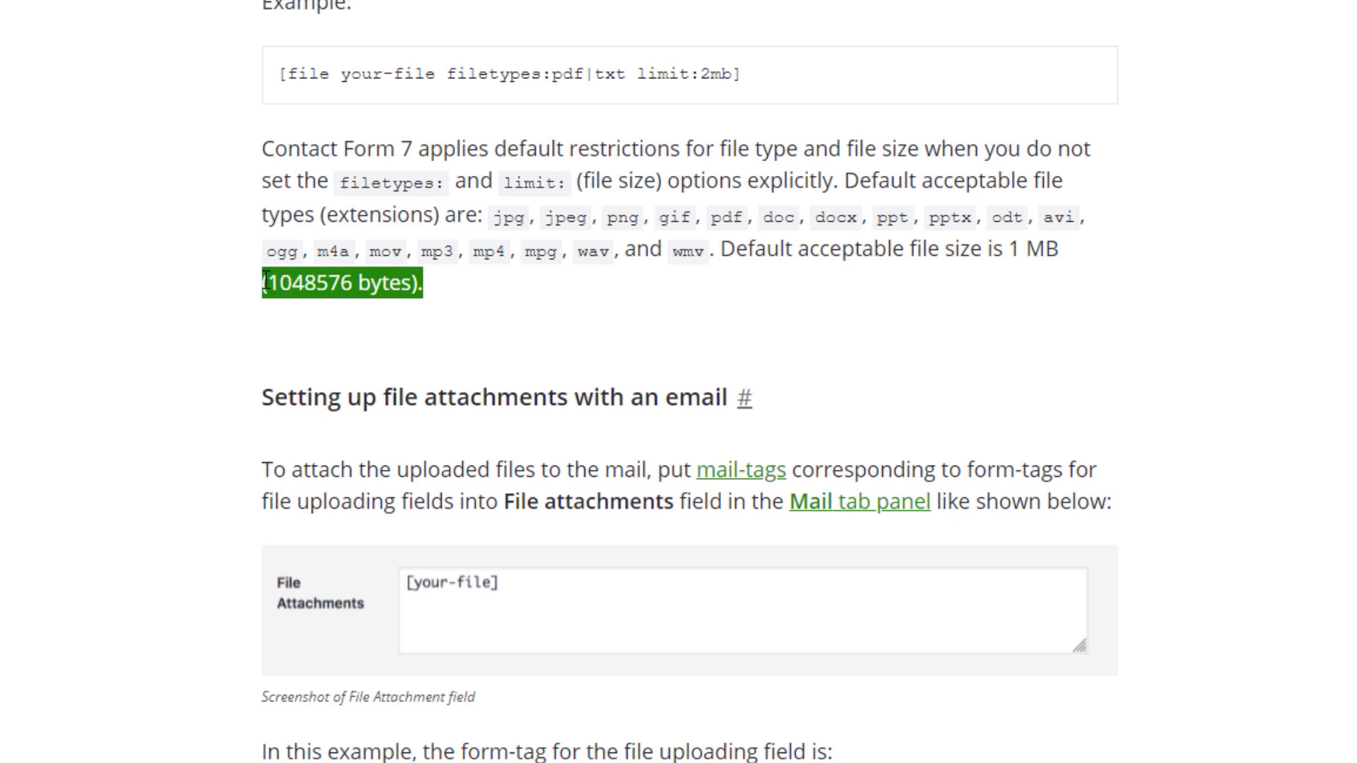
{"action": "left_click", "coordinate": [544, 305]}
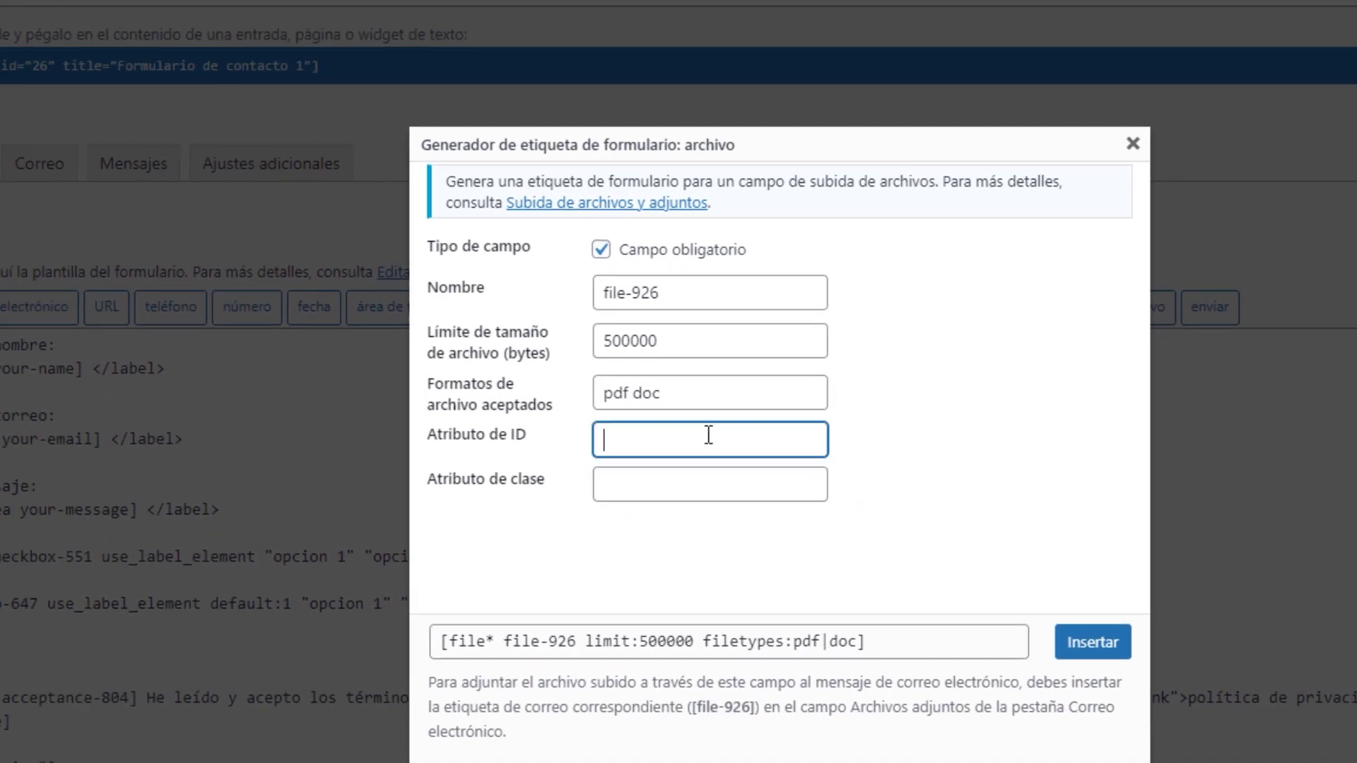
Insert the [file* file-926 limit:500000 filetypes:pdf|doc] tag, save, and reload Contacto
{"action": "left_click", "coordinate": [697, 421]}
{"action": "left_click", "coordinate": [893, 424]}
{"action": "left_click", "coordinate": [992, 576]}
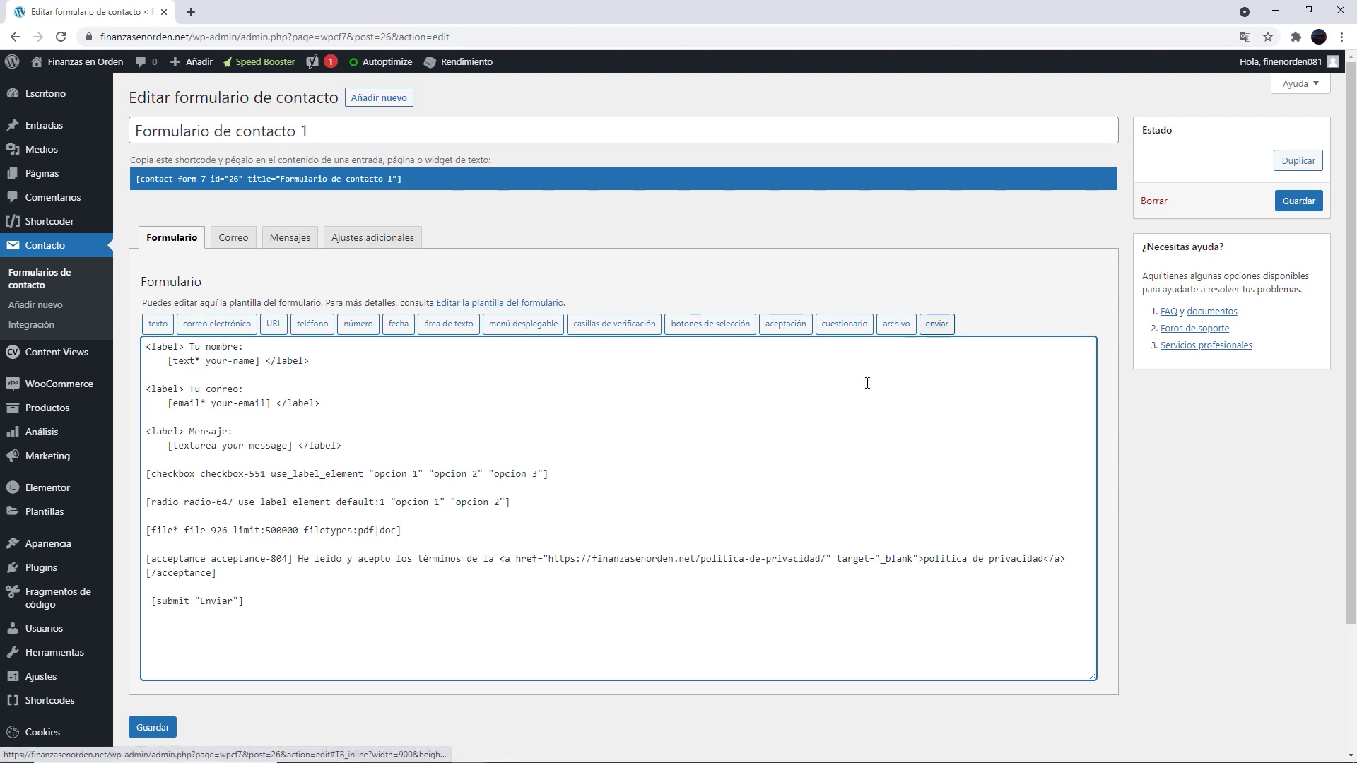
{"action": "left_click_drag", "start_coordinate": [242, 601], "coordinate": [155, 601]}
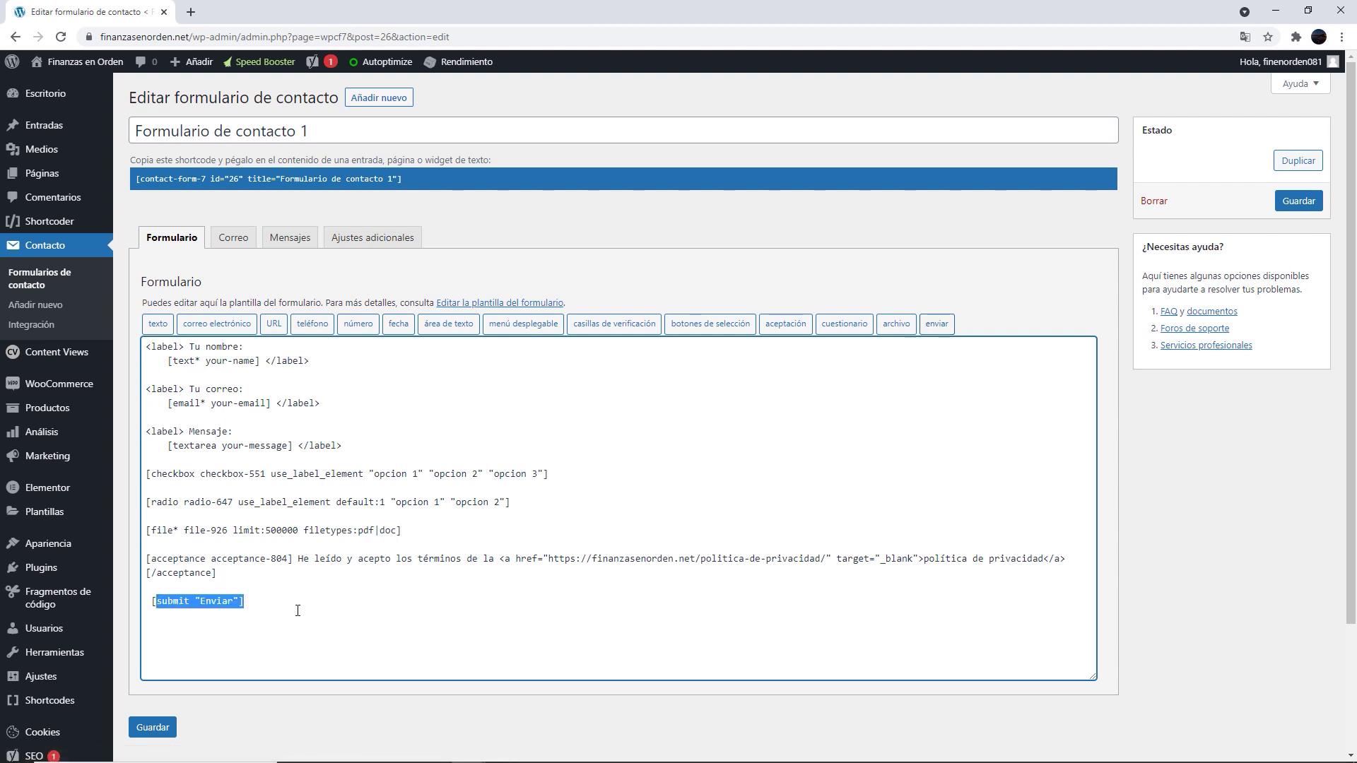
{"action": "left_click", "coordinate": [149, 727]}
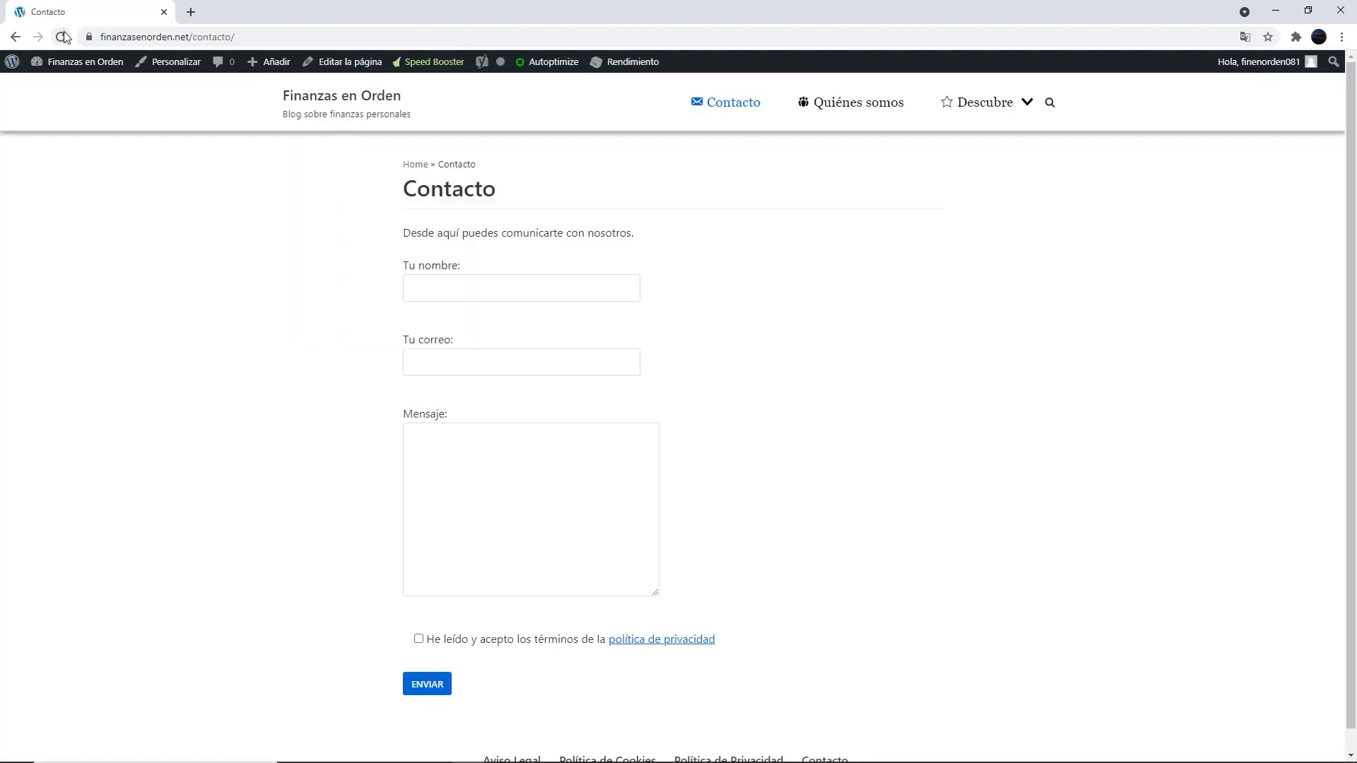
{"action": "left_click", "coordinate": [62, 37]}
Tick checkboxes opcion 1–3 and switch the radio between opcion 1 and opcion 2
{"action": "scroll", "coordinate": [1141, 302], "scroll_direction": "down", "scroll_amount": 2}
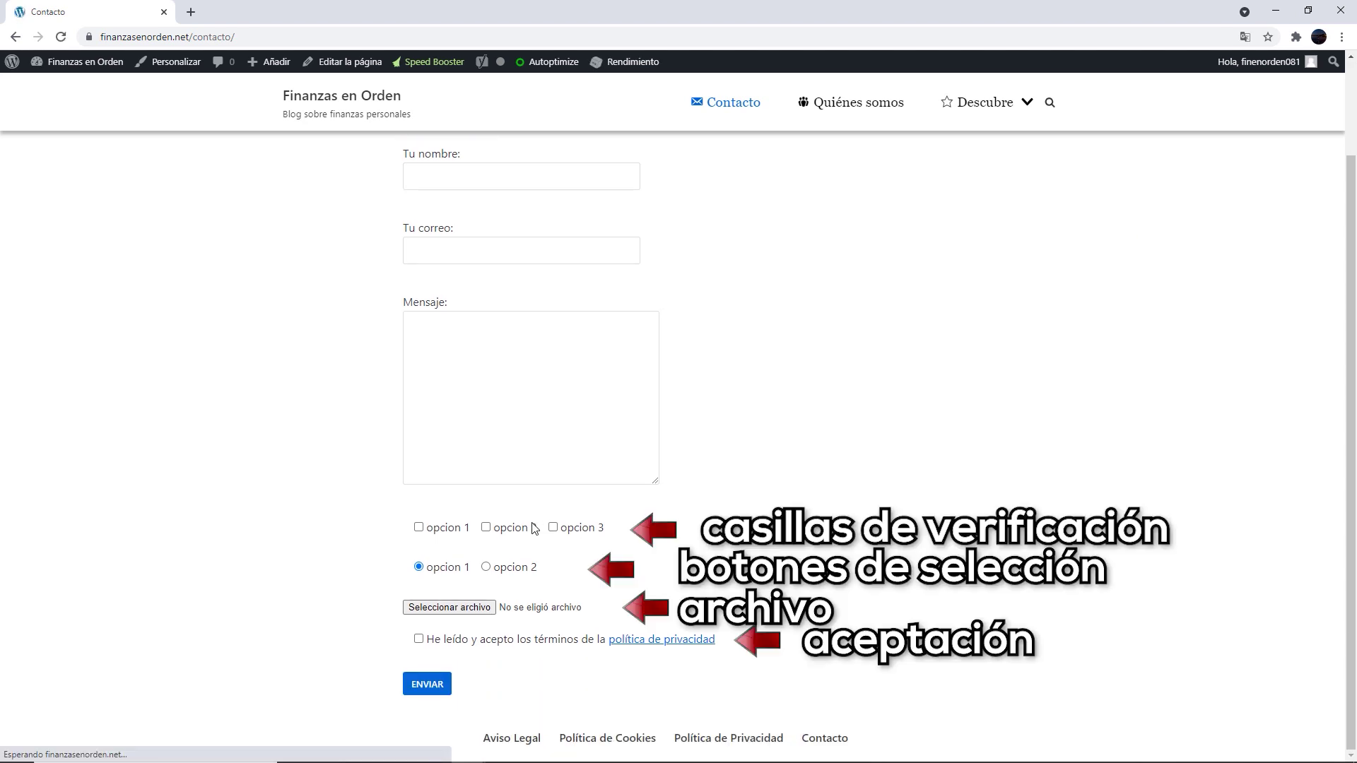
{"action": "left_click", "coordinate": [486, 527]}
{"action": "left_click", "coordinate": [553, 528]}
{"action": "left_click", "coordinate": [552, 527]}
{"action": "left_click", "coordinate": [486, 527]}
{"action": "left_click", "coordinate": [419, 527]}
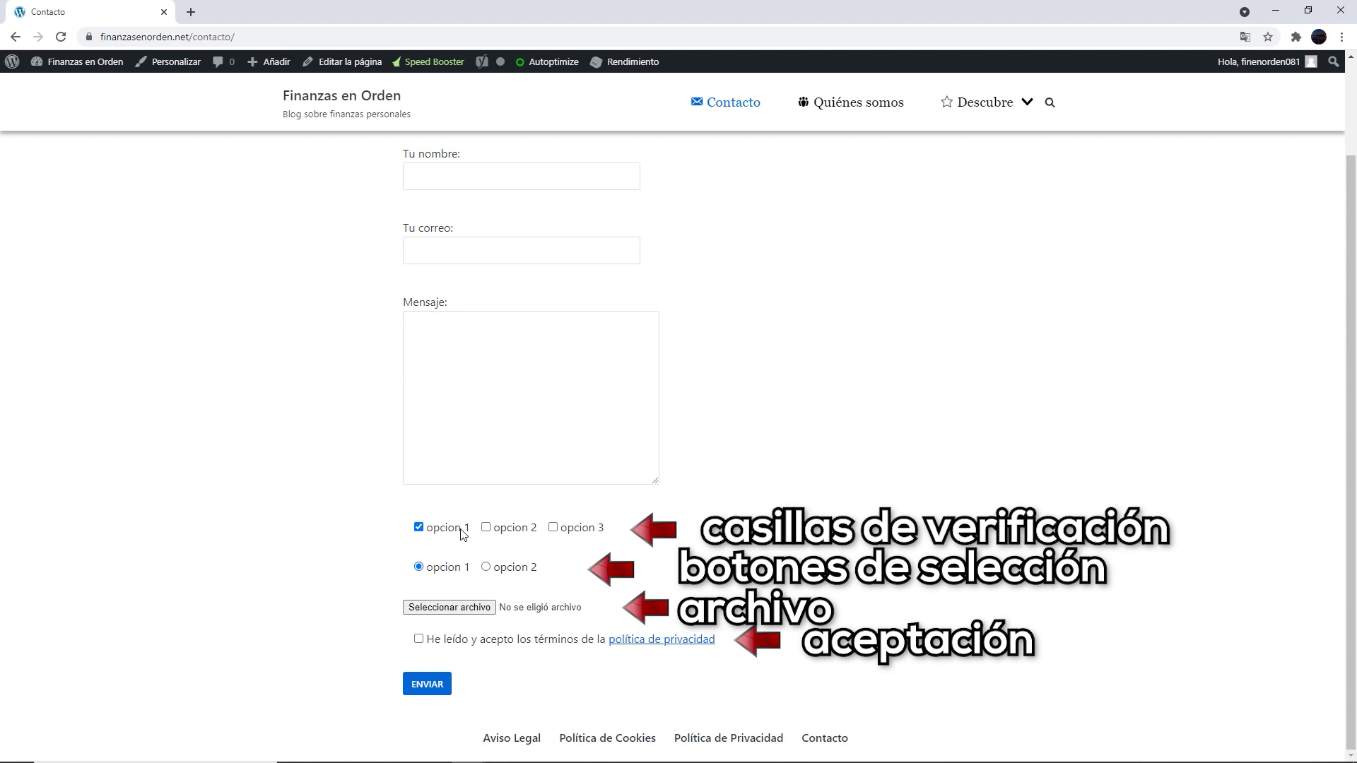
{"action": "left_click", "coordinate": [486, 528]}
{"action": "left_click", "coordinate": [552, 527]}
{"action": "left_click", "coordinate": [486, 566]}
{"action": "left_click", "coordinate": [419, 567]}
{"action": "left_click", "coordinate": [485, 567]}
{"action": "left_click", "coordinate": [419, 567]}
Try the file picker, tick acceptance, and submit to see 'Uno o más campos tienen un error'
{"action": "left_click", "coordinate": [471, 613]}
{"action": "left_click", "coordinate": [419, 639]}
{"action": "scroll", "coordinate": [497, 266], "scroll_direction": "up", "scroll_amount": 2}
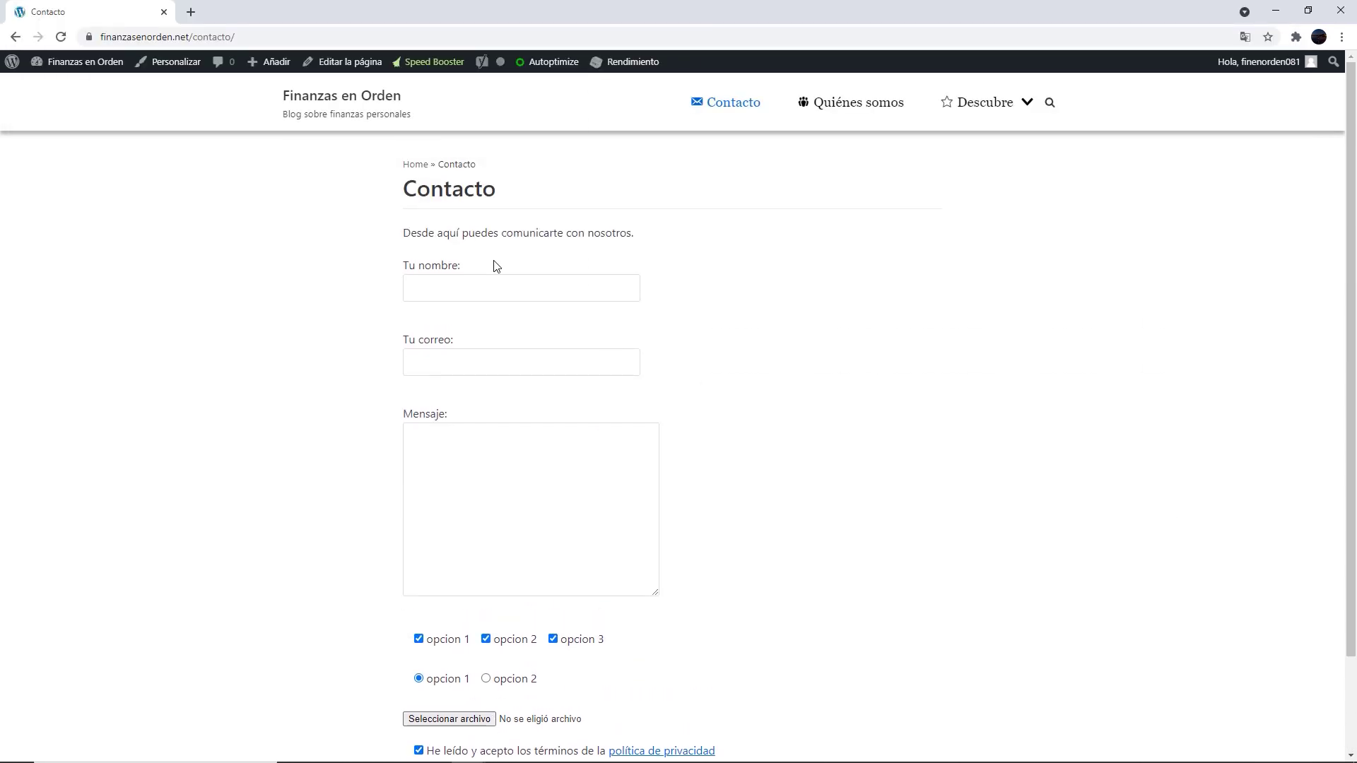
{"action": "scroll", "coordinate": [794, 415], "scroll_direction": "down", "scroll_amount": 2}
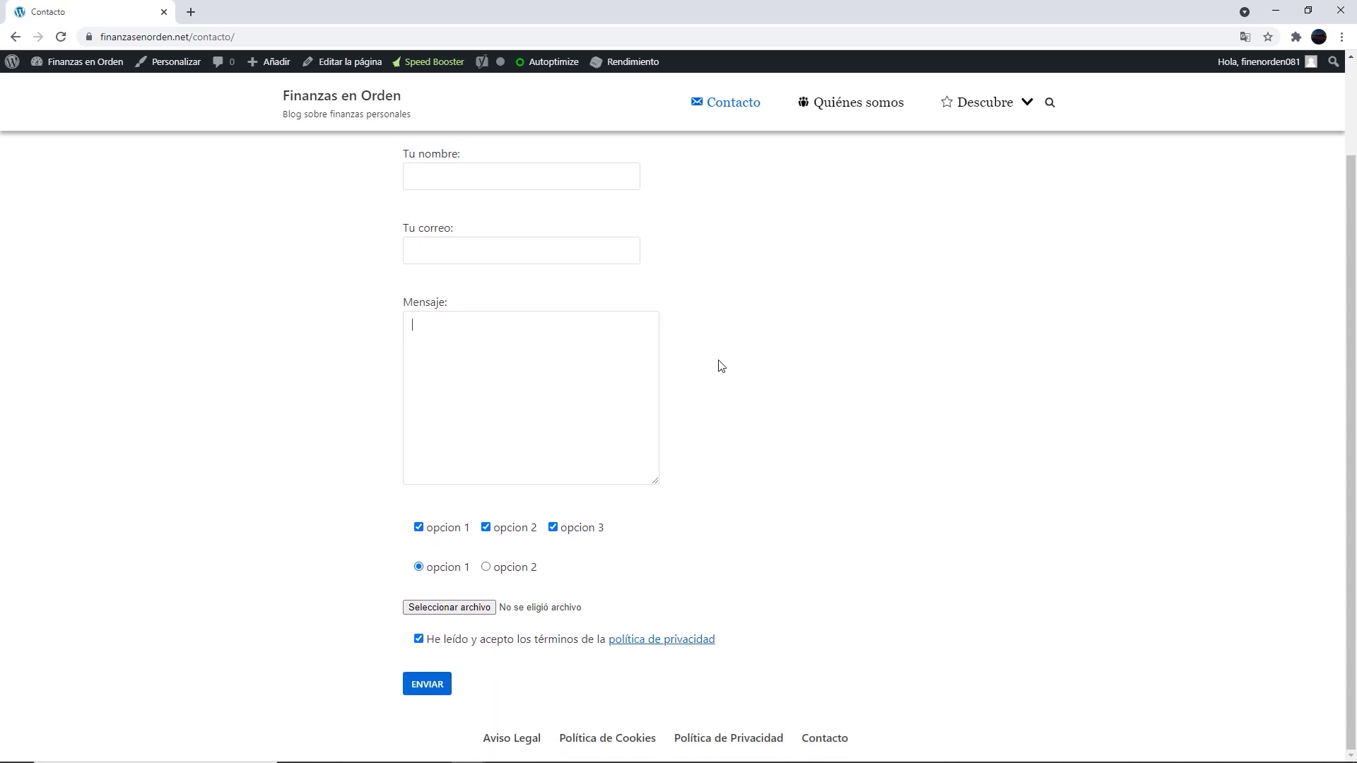
{"action": "left_click", "coordinate": [423, 687]}
{"action": "scroll", "coordinate": [927, 436], "scroll_direction": "down", "scroll_amount": 2}
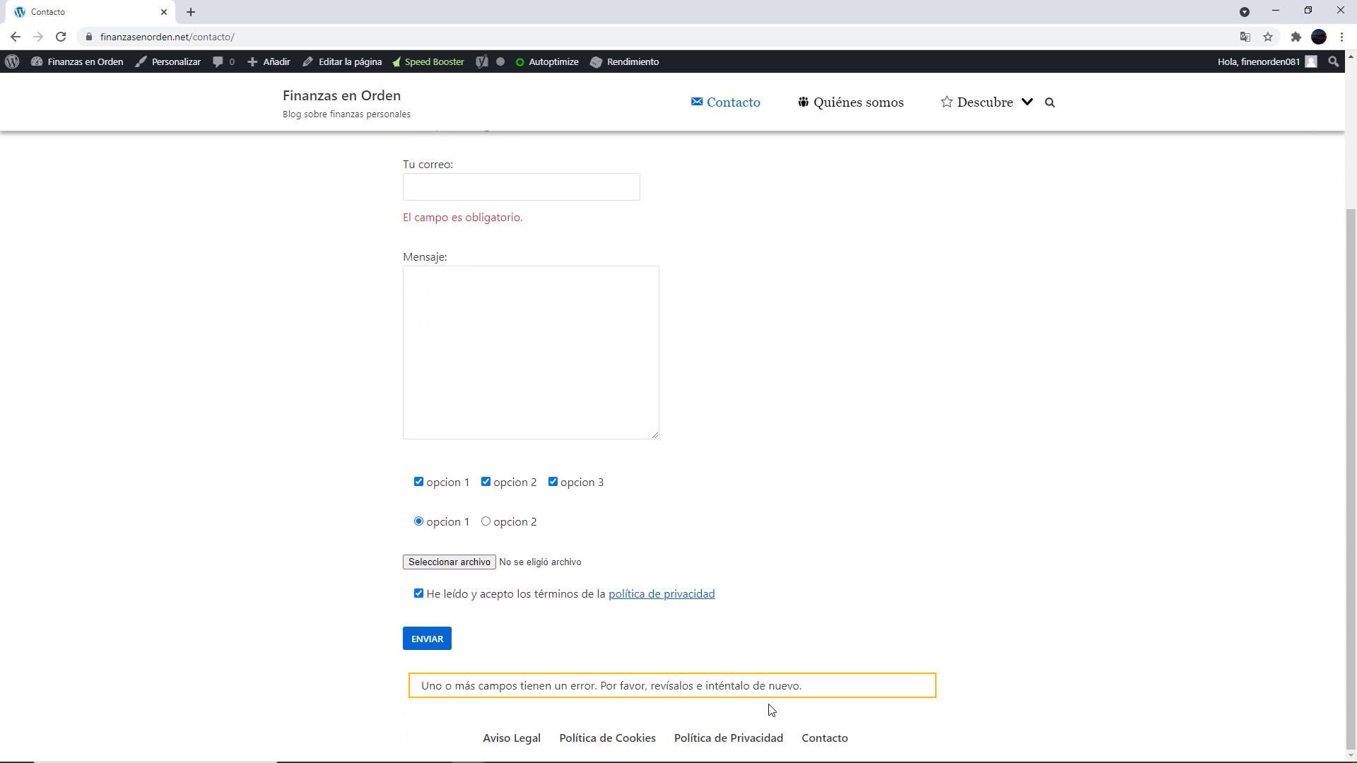
{"action": "left_click_drag", "start_coordinate": [806, 691], "coordinate": [412, 695]}
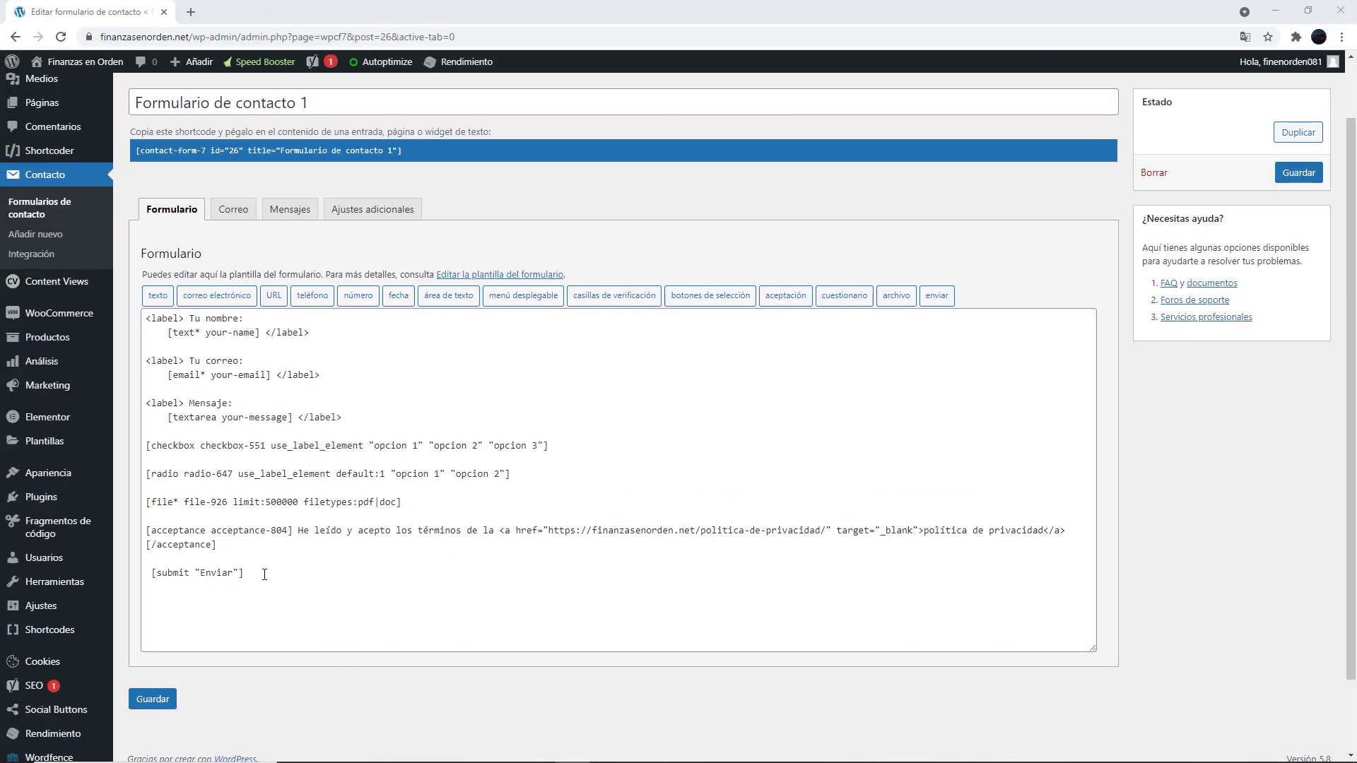
Delete the checkbox, radio and file tag lines from the template and save the form
{"action": "key", "text": "ctrl+a"}
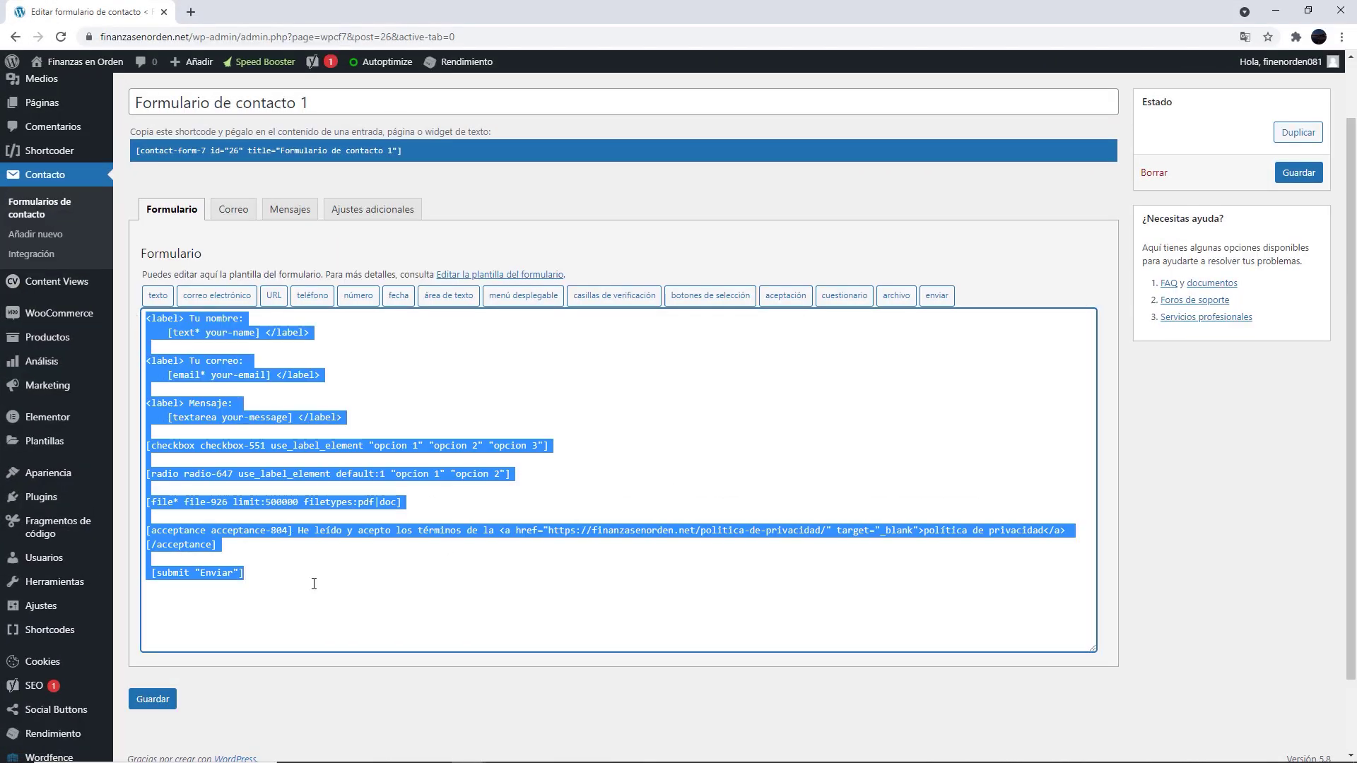
{"action": "left_click", "coordinate": [415, 521]}
{"action": "left_click_drag", "start_coordinate": [385, 501], "coordinate": [142, 442]}
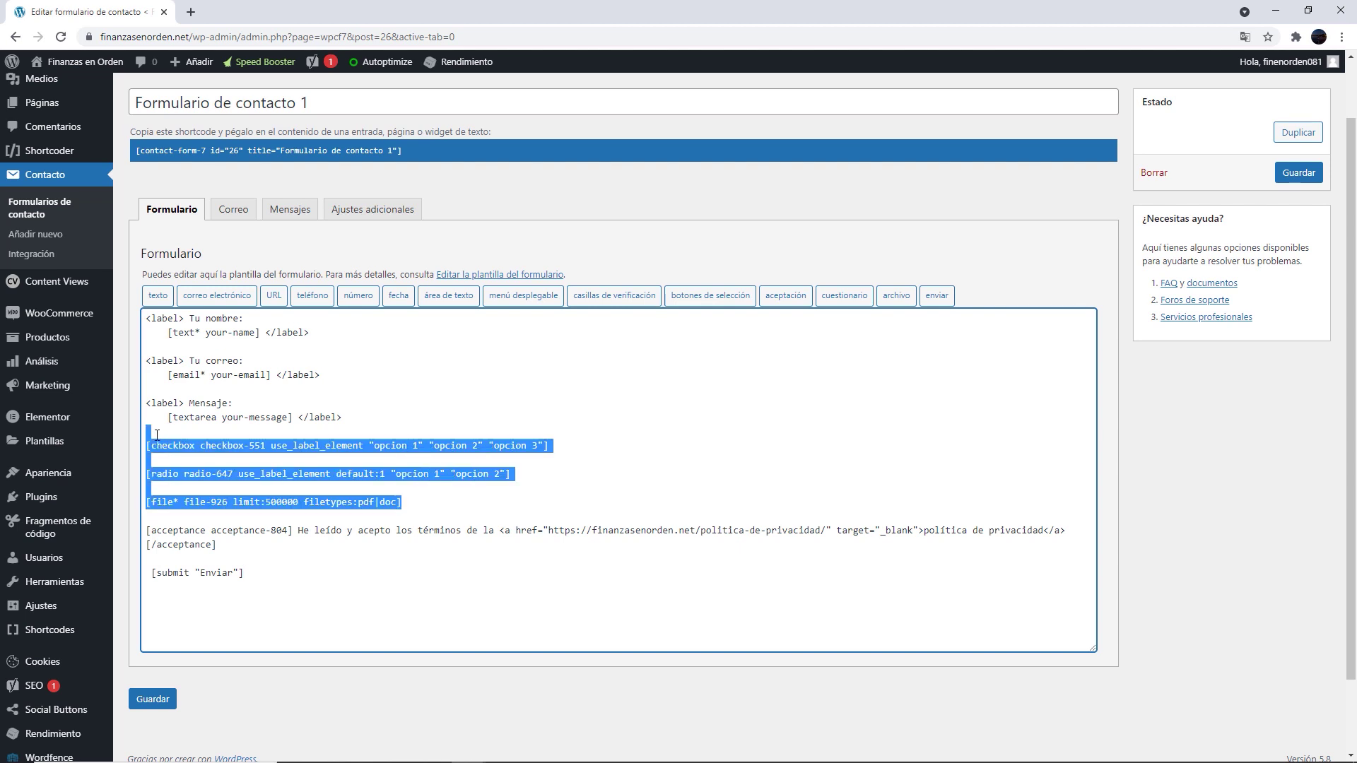
{"action": "key", "text": "BackSpace"}
{"action": "key", "text": "BackSpace"}
{"action": "key", "text": "BackSpace"}
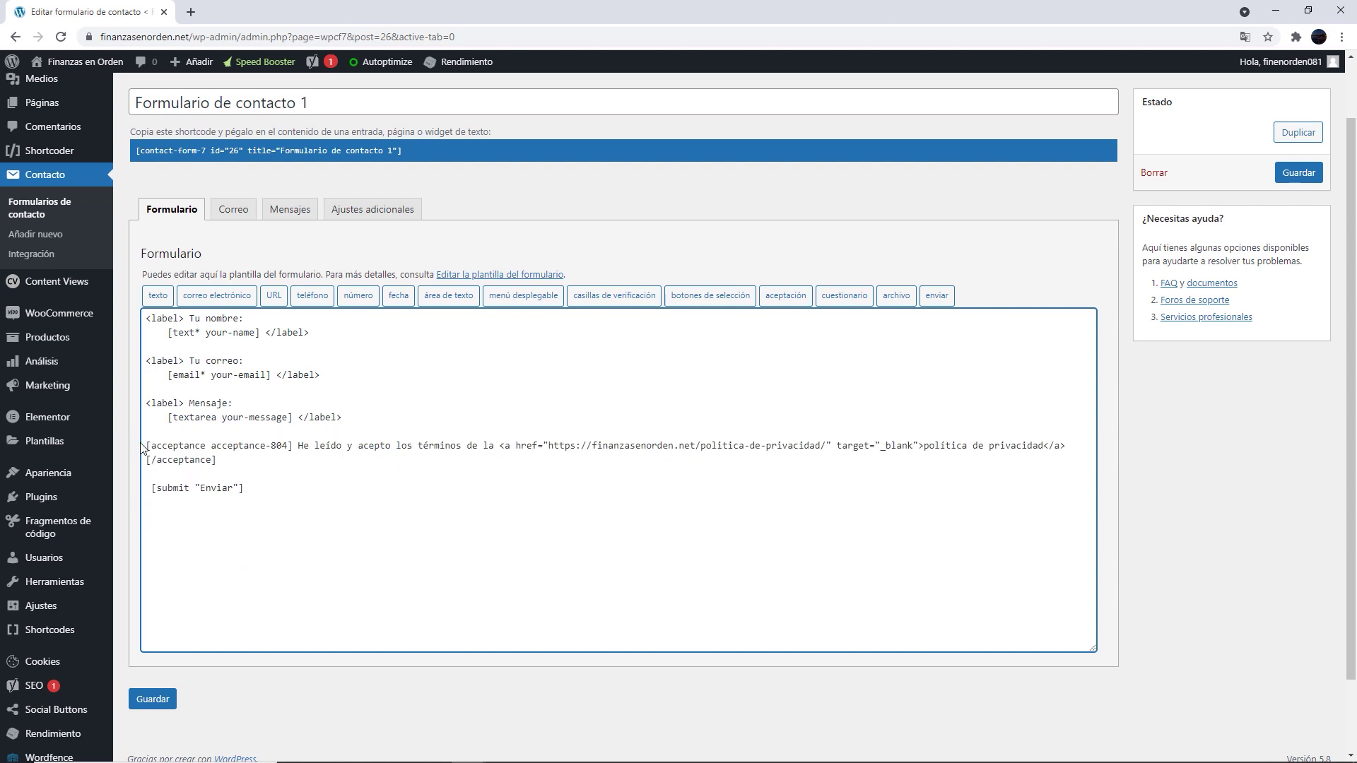
{"action": "left_click", "coordinate": [157, 698]}
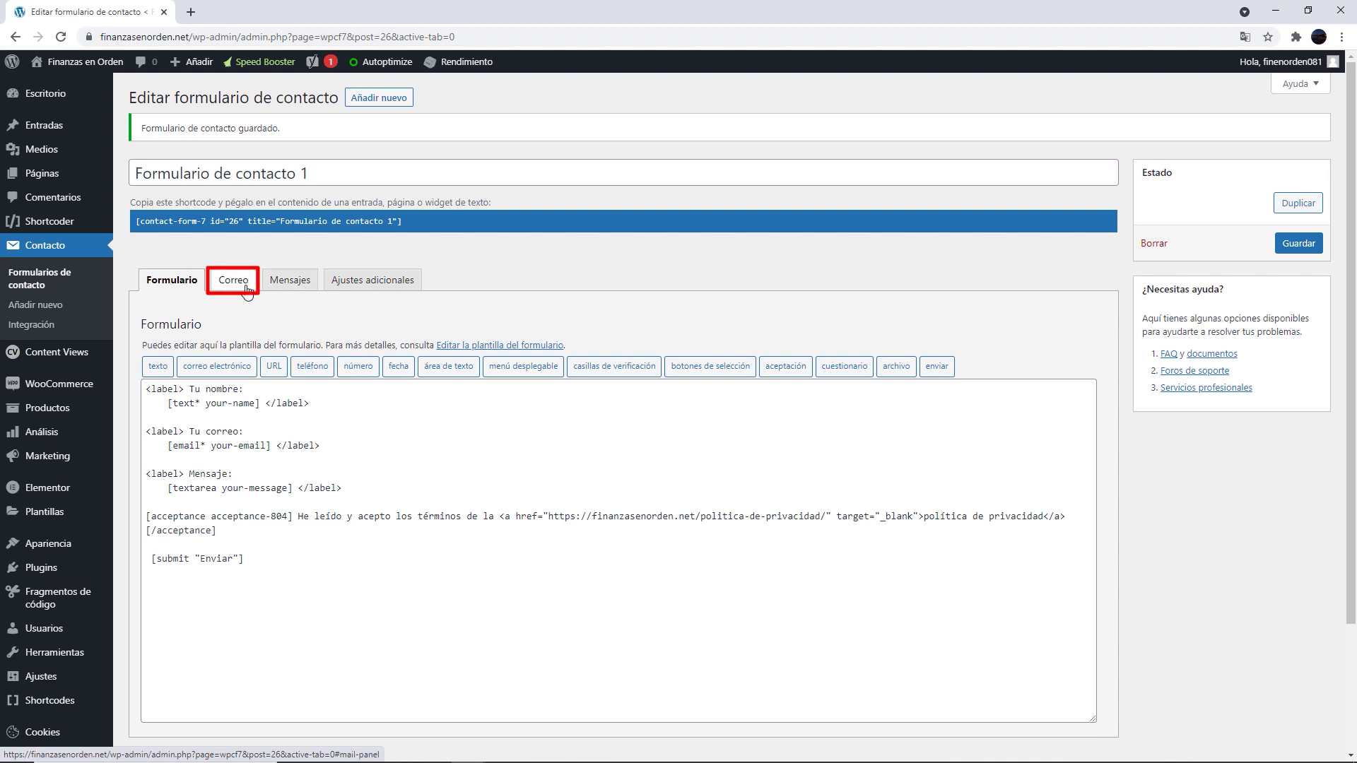
From the Correo tab, open the 'Configurar el correo' guide in a new tab, then return
{"action": "left_click", "coordinate": [245, 291]}
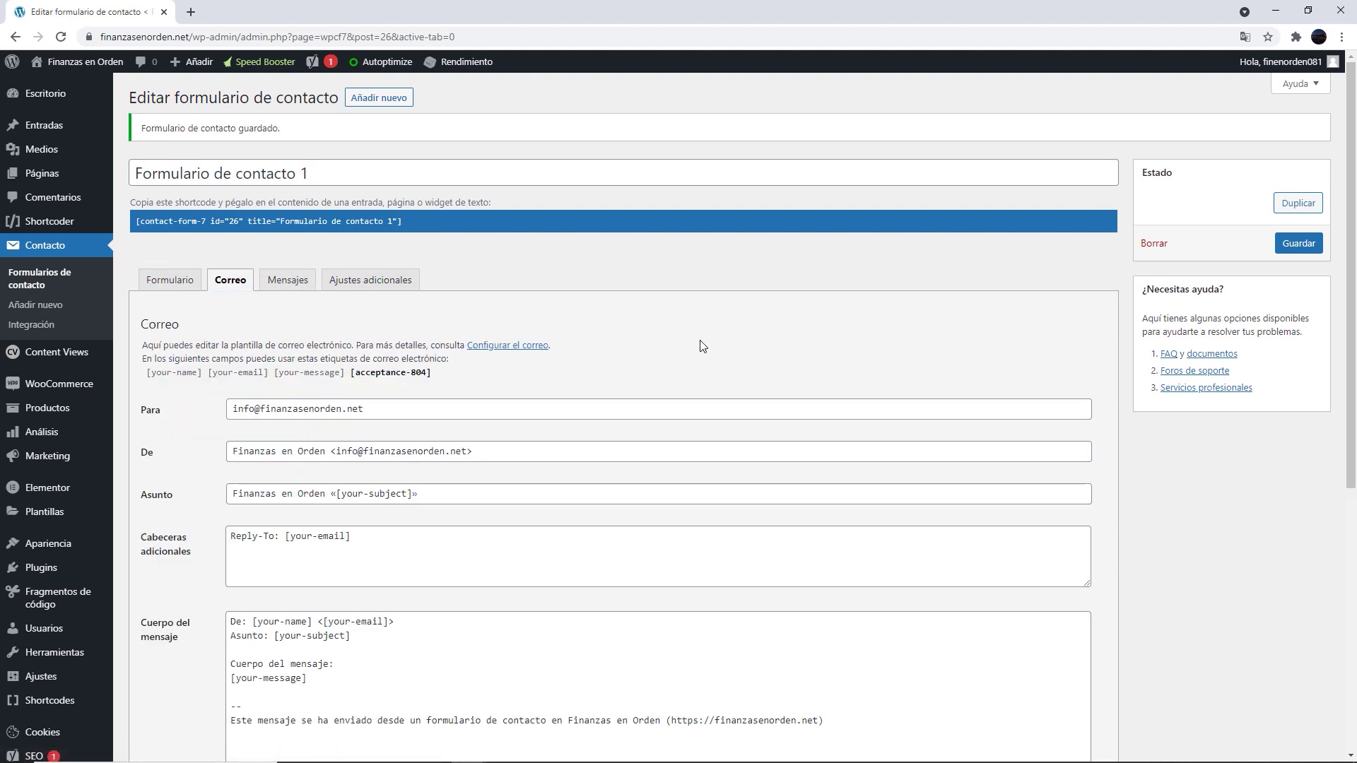
{"action": "scroll", "coordinate": [702, 345], "scroll_direction": "down", "scroll_amount": 2}
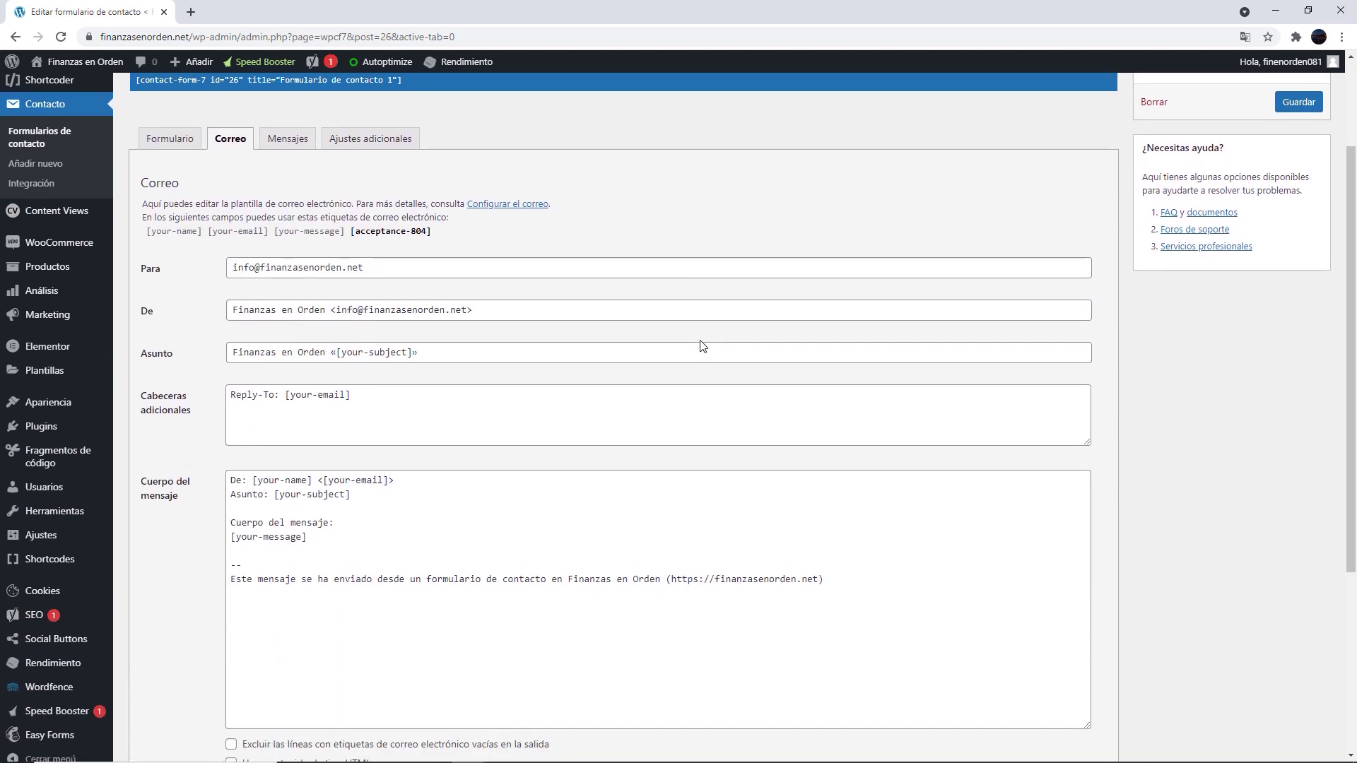
{"action": "right_click", "coordinate": [513, 205]}
{"action": "left_click", "coordinate": [565, 218]}
{"action": "key", "text": "ctrl+Tab"}
{"action": "scroll", "coordinate": [949, 200], "scroll_direction": "down", "scroll_amount": 9}
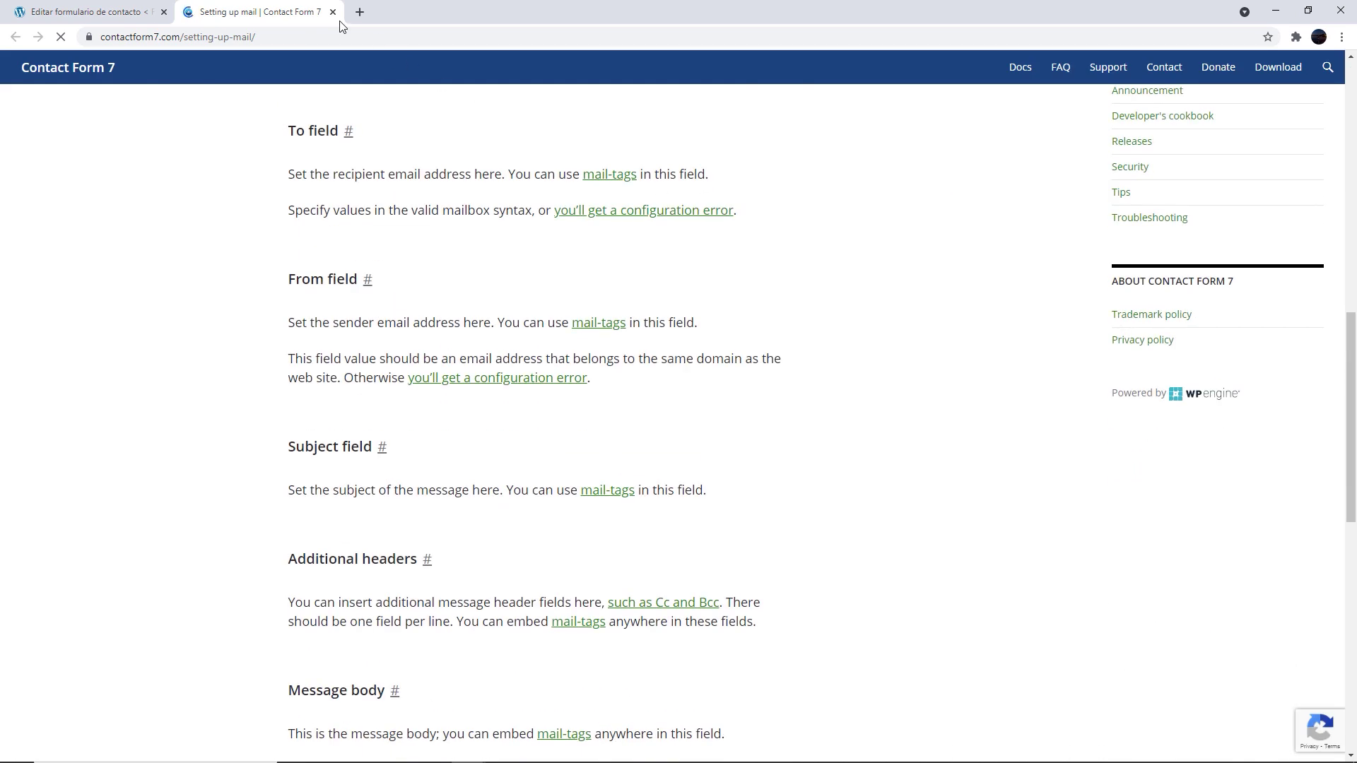
{"action": "left_click", "coordinate": [127, 12]}
Review the Para recipient and De sender values in the mail settings
{"action": "left_click", "coordinate": [667, 216]}
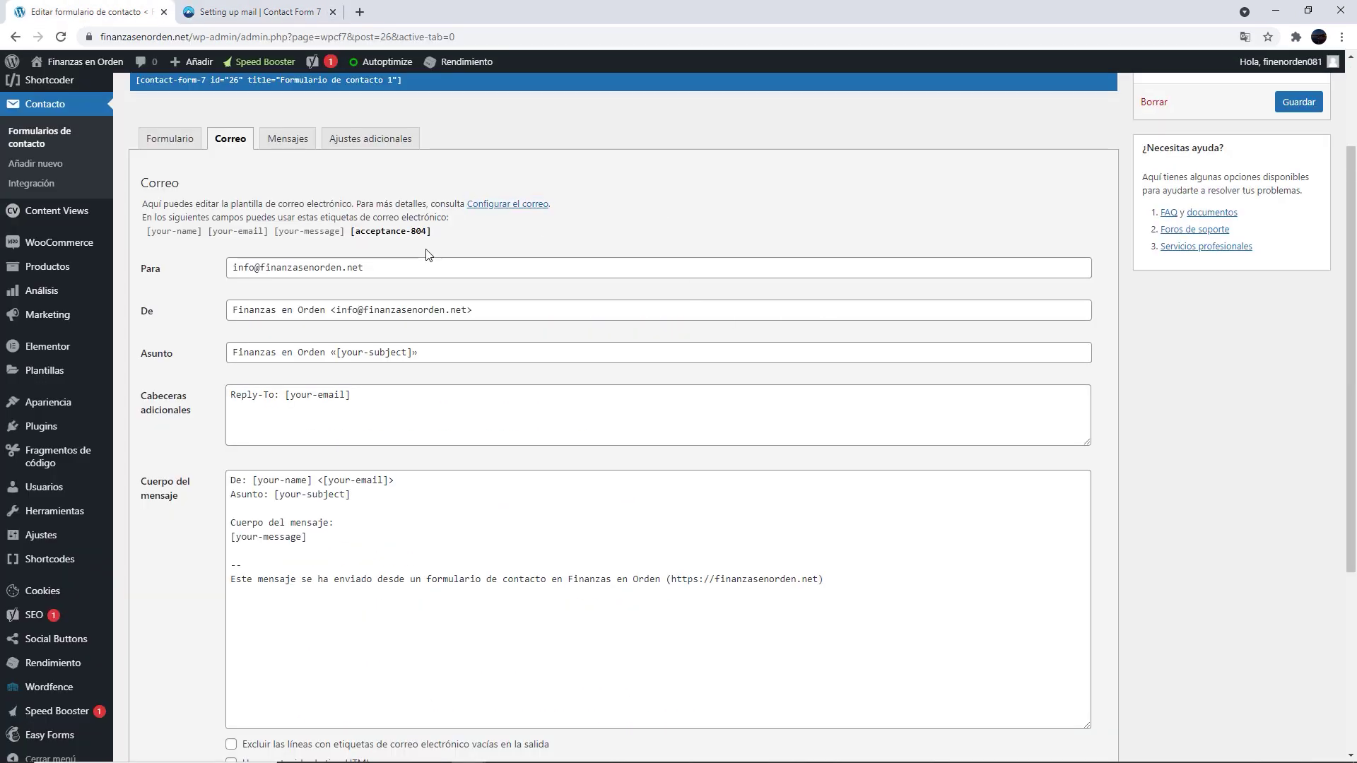
{"action": "left_click_drag", "start_coordinate": [383, 265], "coordinate": [215, 265]}
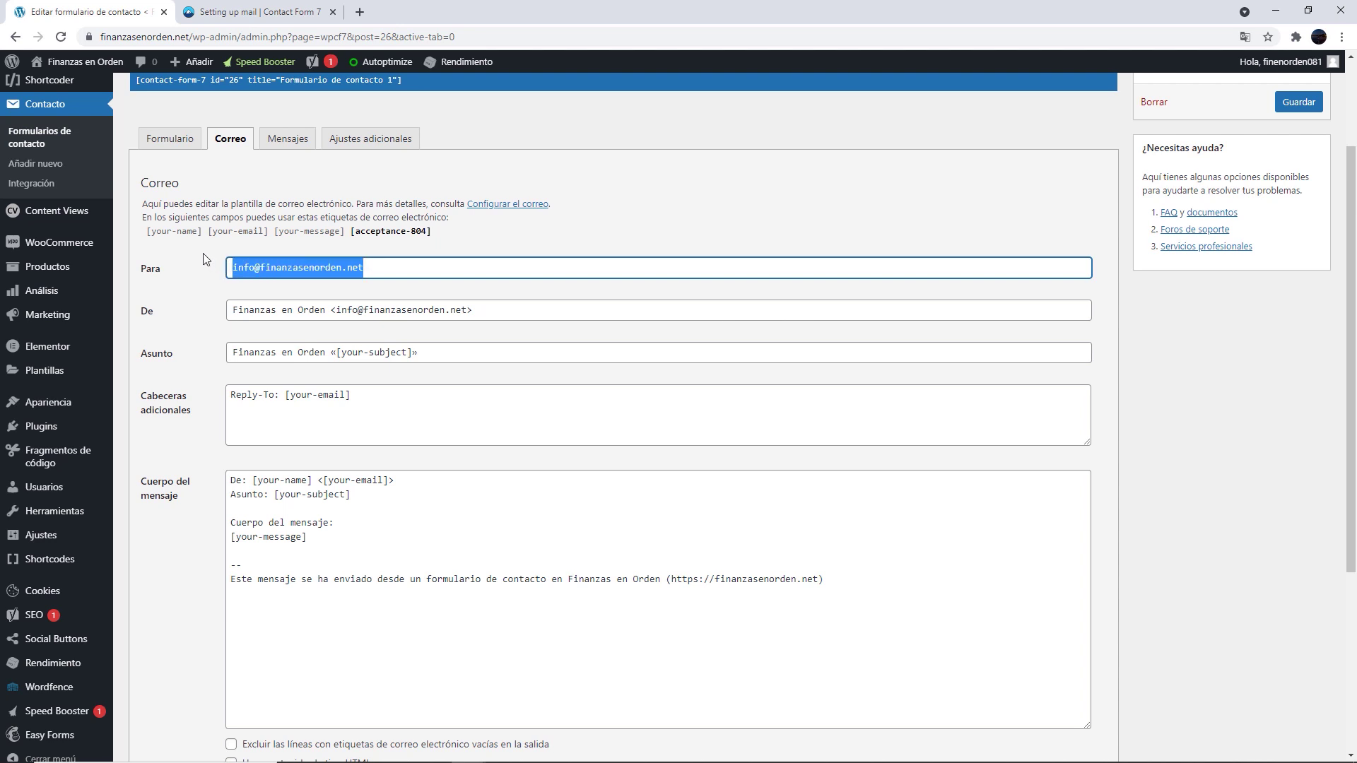
{"action": "left_click_drag", "start_coordinate": [362, 267], "coordinate": [197, 274]}
{"action": "left_click", "coordinate": [195, 273]}
{"action": "left_click_drag", "start_coordinate": [510, 314], "coordinate": [197, 301]}
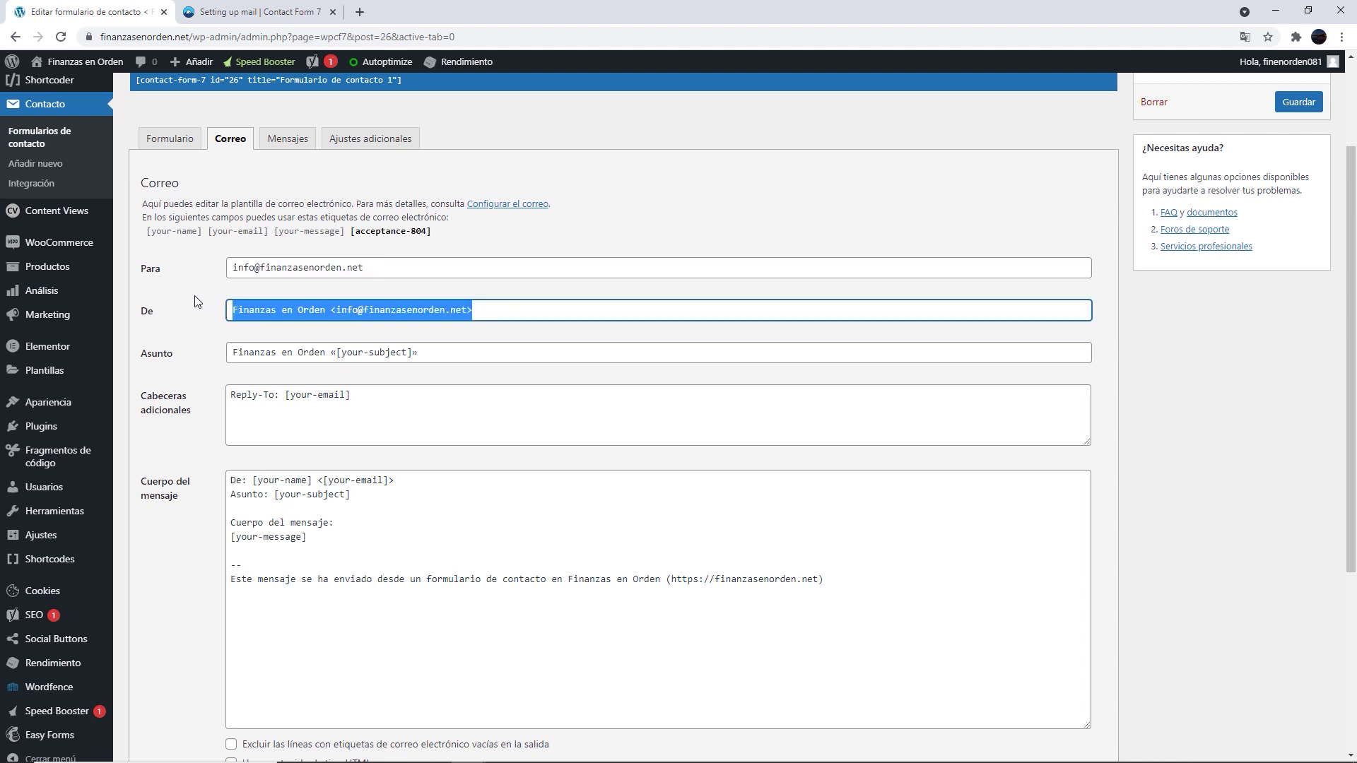
{"action": "left_click", "coordinate": [197, 302]}
{"action": "left_click_drag", "start_coordinate": [515, 311], "coordinate": [201, 324]}
{"action": "left_click", "coordinate": [201, 324]}
Review the [your-subject] Asunto line and [your-email] in Reply-To and the message body
{"action": "left_click_drag", "start_coordinate": [418, 351], "coordinate": [210, 357]}
{"action": "left_click", "coordinate": [216, 357]}
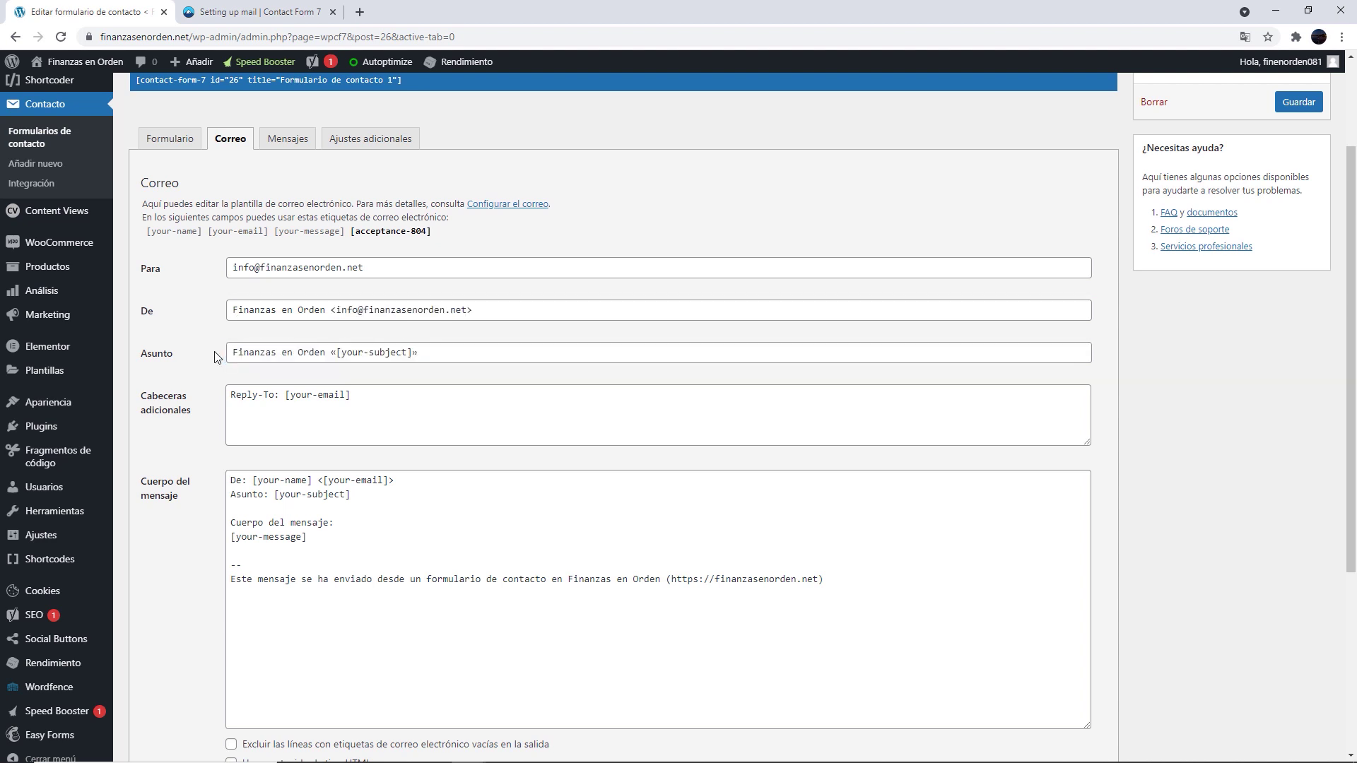
{"action": "left_click_drag", "start_coordinate": [417, 353], "coordinate": [331, 351]}
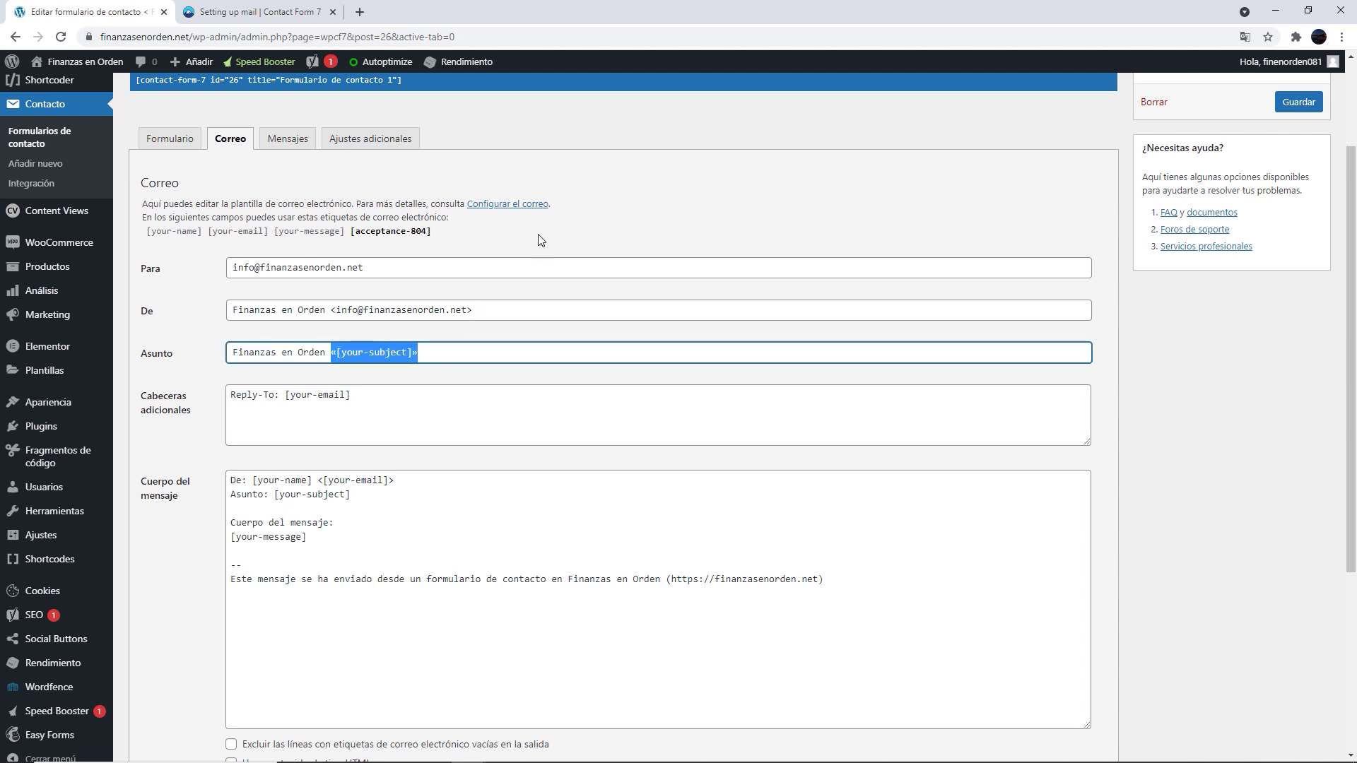
{"action": "left_click_drag", "start_coordinate": [360, 393], "coordinate": [283, 393]}
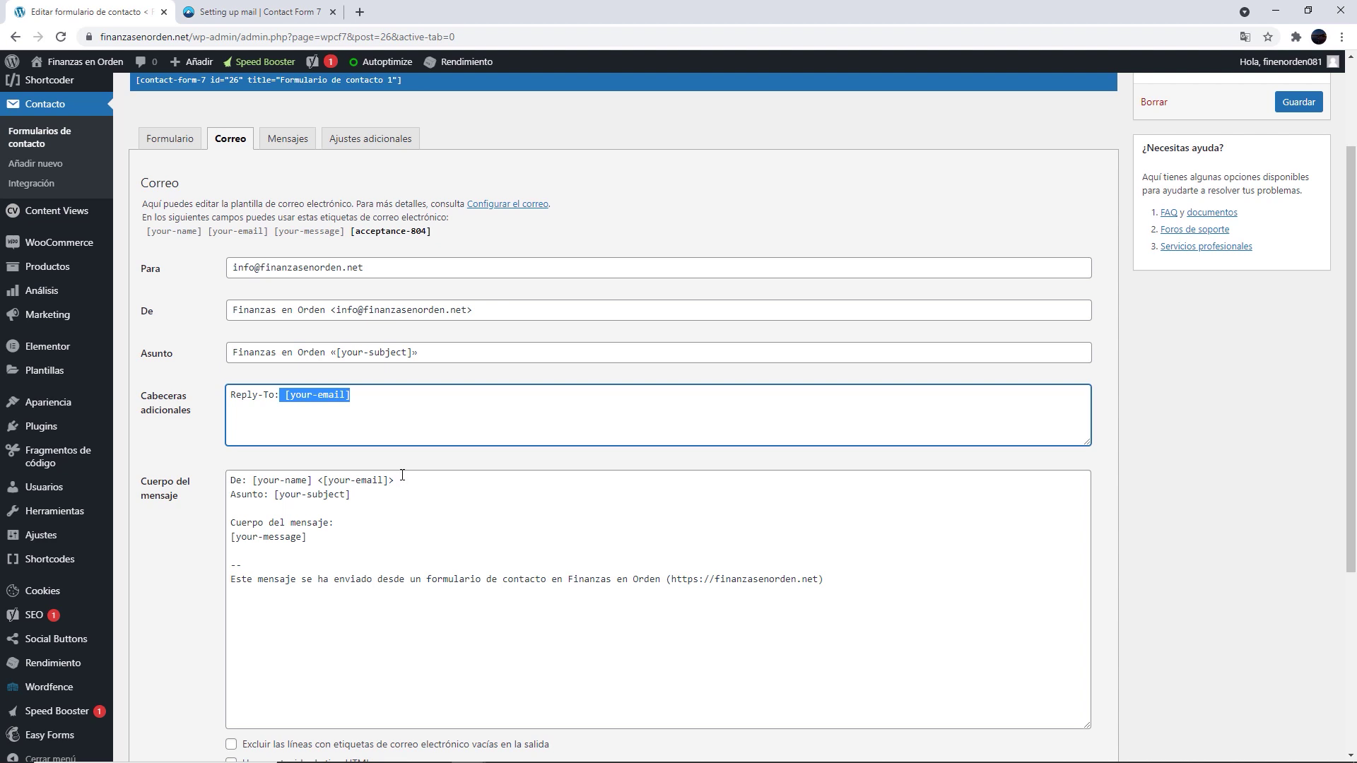
{"action": "left_click_drag", "start_coordinate": [395, 480], "coordinate": [277, 495]}
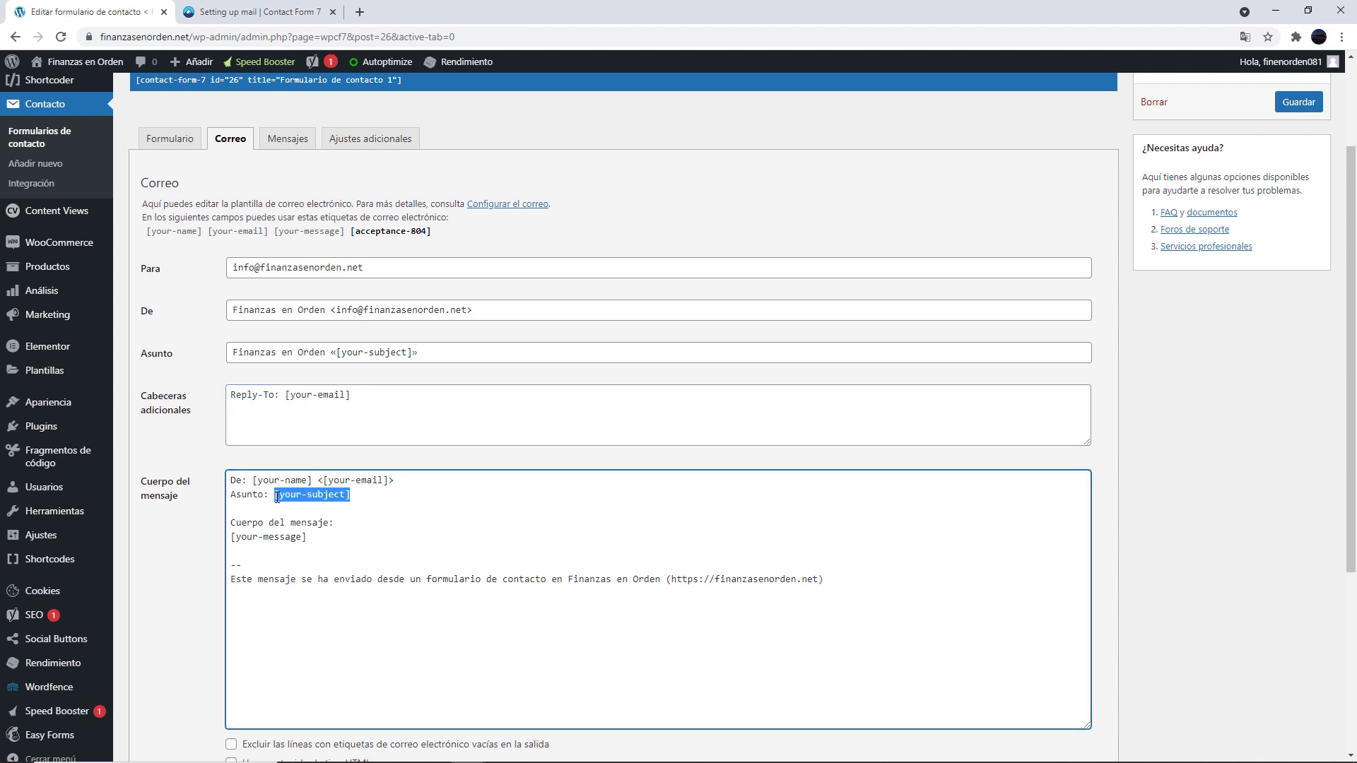
{"action": "left_click", "coordinate": [423, 482]}
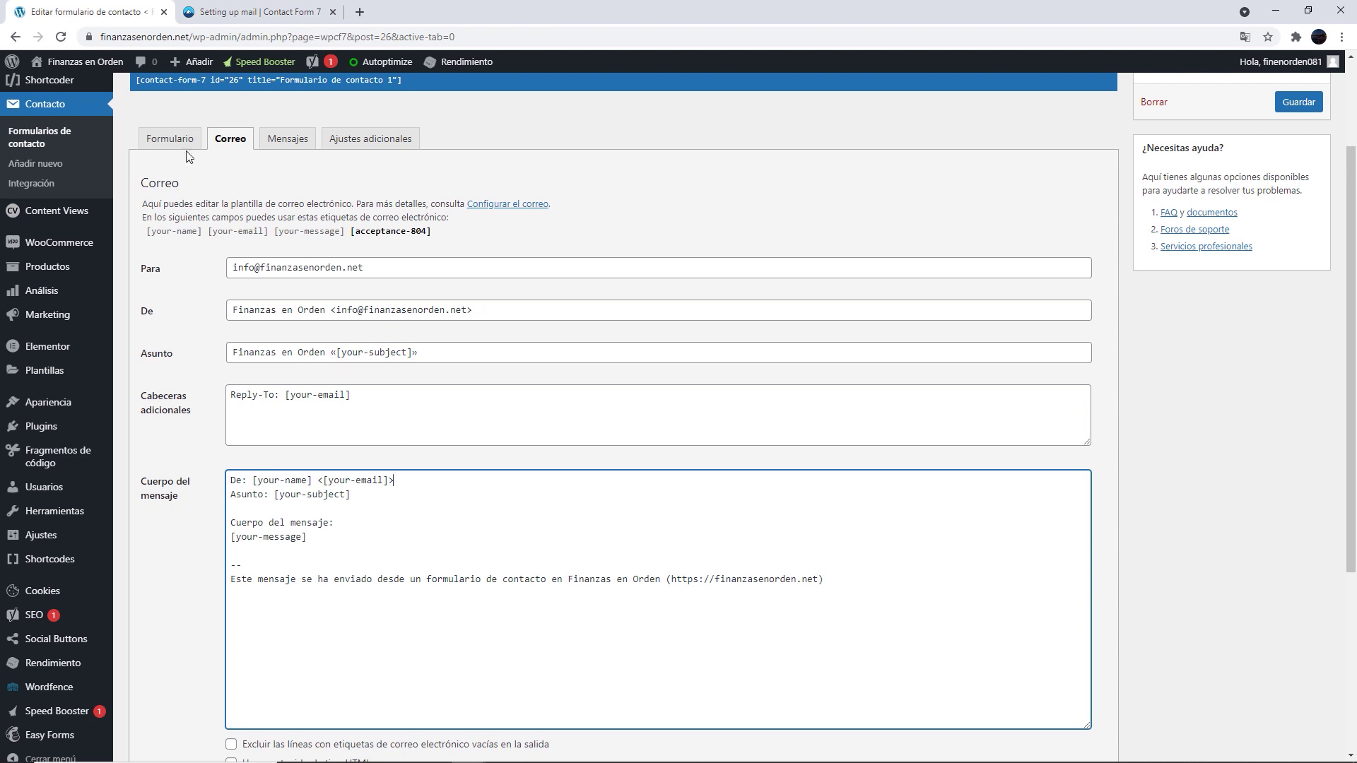
Return to Formulario and look over the [text* your-name] field tag
{"action": "left_click", "coordinate": [178, 140]}
{"action": "left_click_drag", "start_coordinate": [260, 263], "coordinate": [212, 260]}
{"action": "left_click", "coordinate": [182, 277]}
{"action": "left_click", "coordinate": [220, 277]}
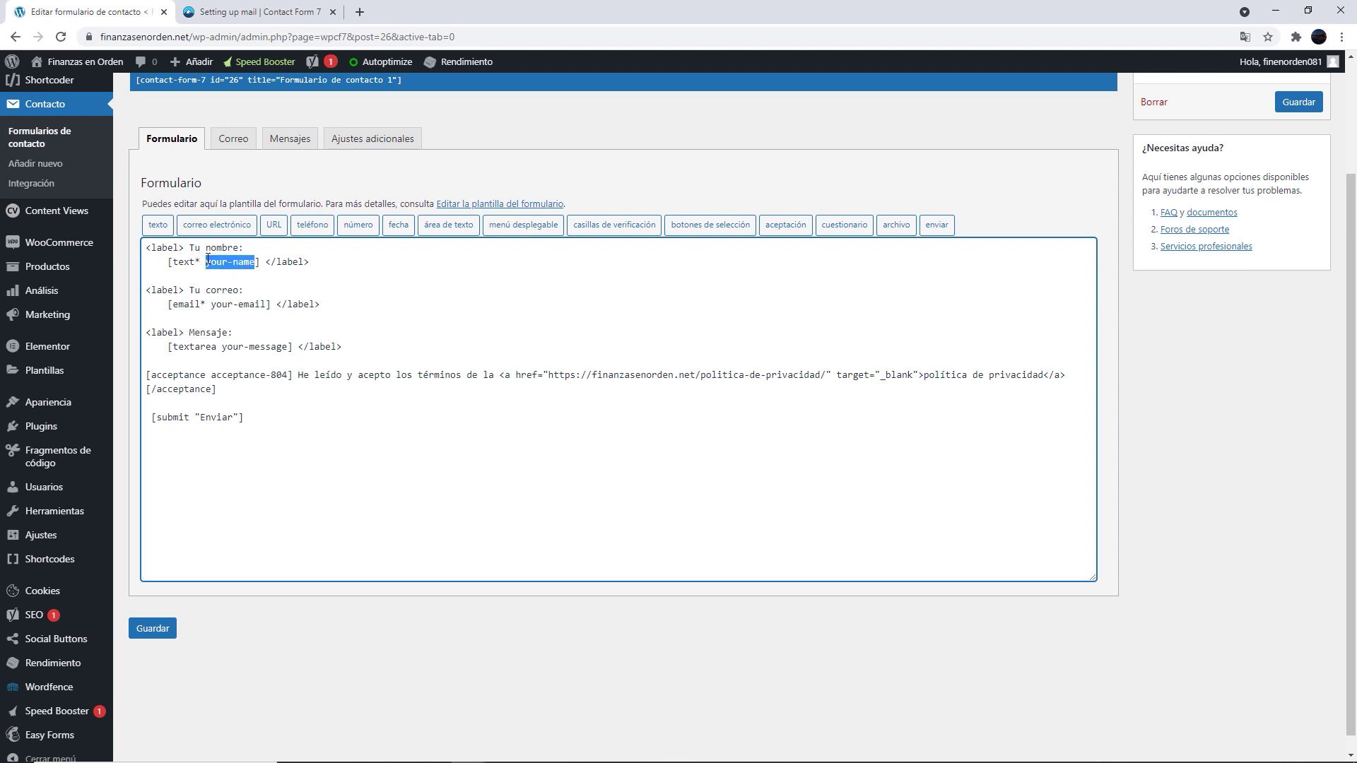
Return to the Correo tab and review the subject 'Finanzas en Orden «[your-subject]»' and the Reply-To header
{"action": "left_click_drag", "start_coordinate": [266, 306], "coordinate": [289, 349]}
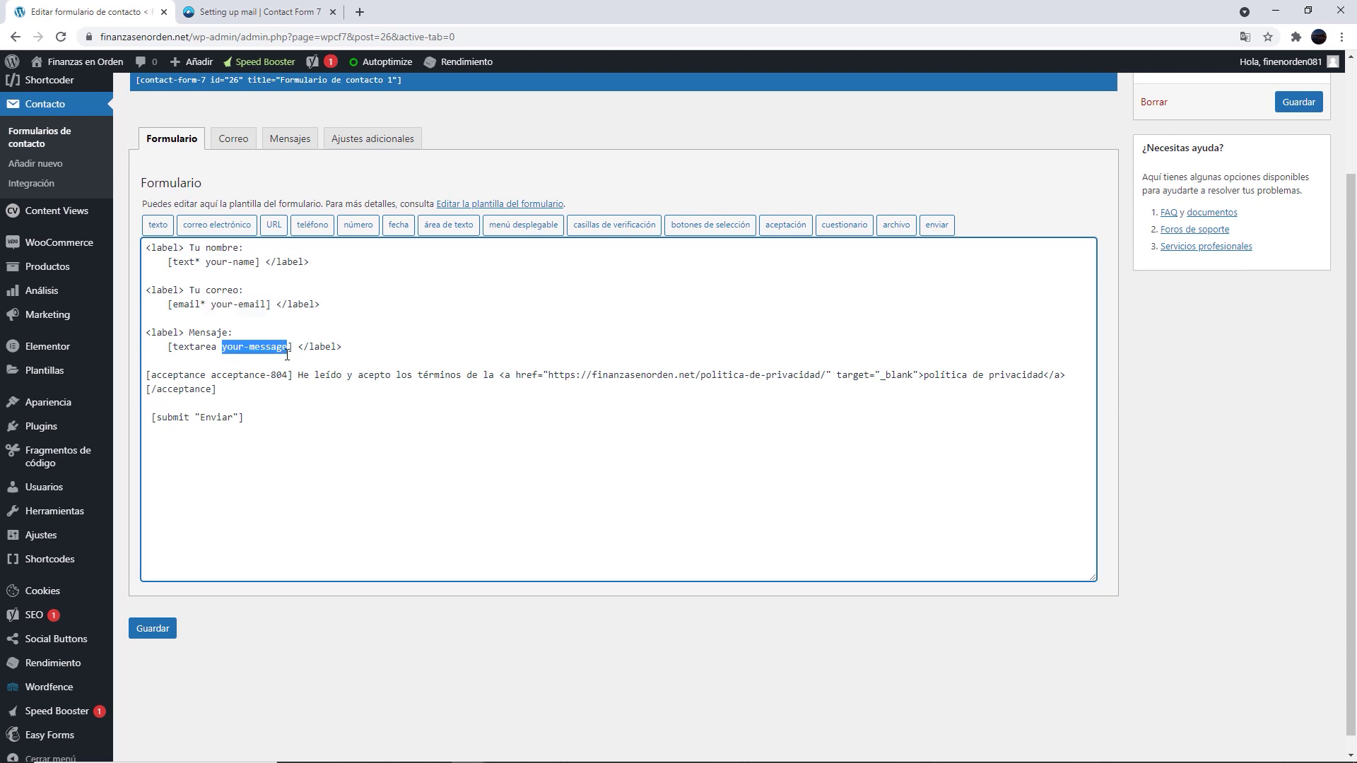
{"action": "left_click", "coordinate": [284, 324]}
{"action": "left_click", "coordinate": [228, 139]}
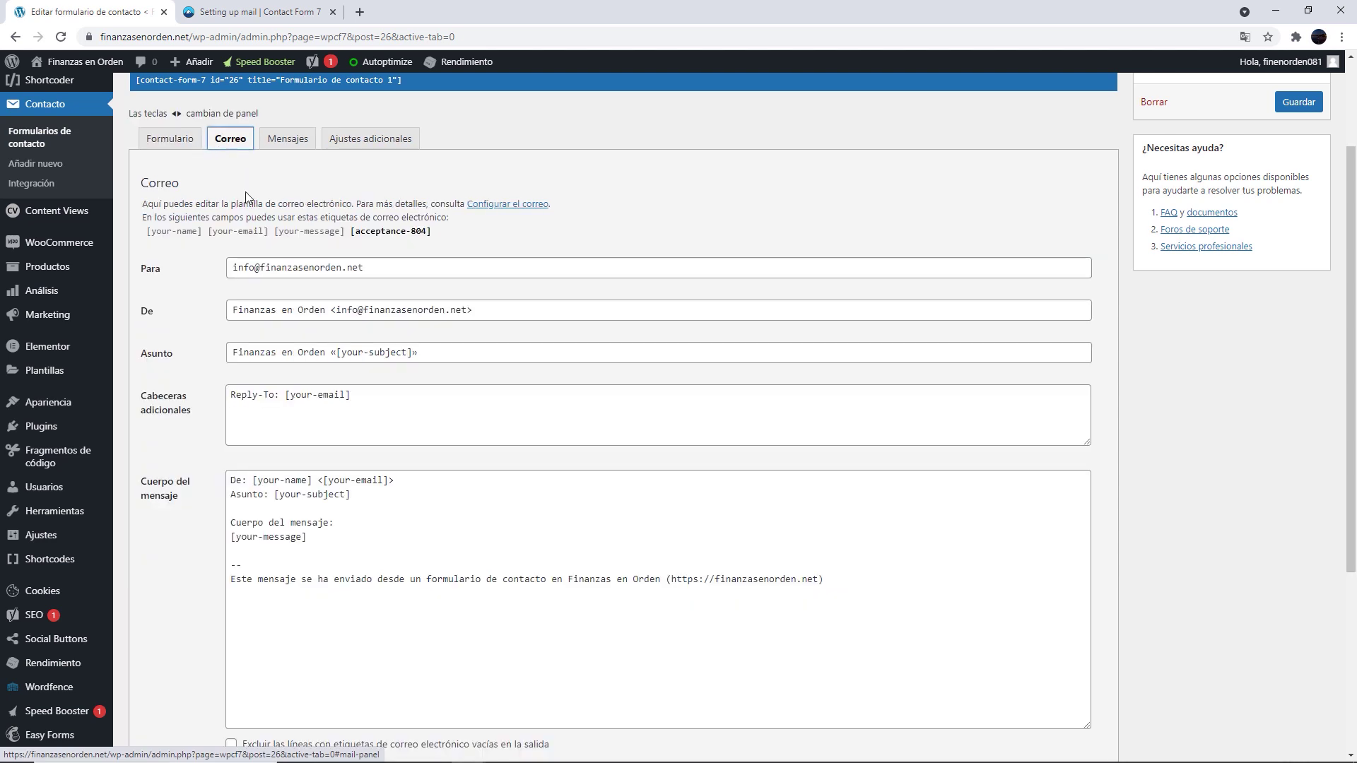
{"action": "left_click_drag", "start_coordinate": [423, 351], "coordinate": [175, 354]}
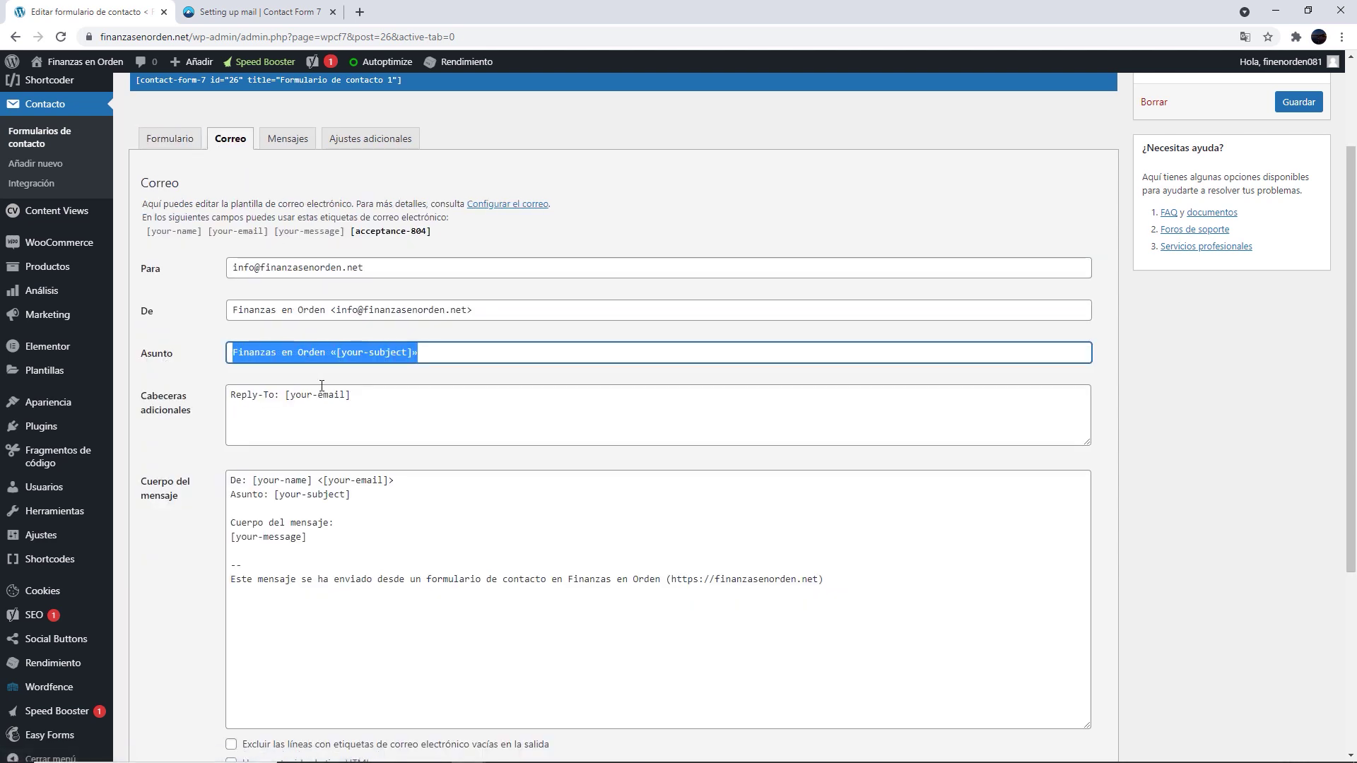
{"action": "left_click_drag", "start_coordinate": [352, 396], "coordinate": [283, 393]}
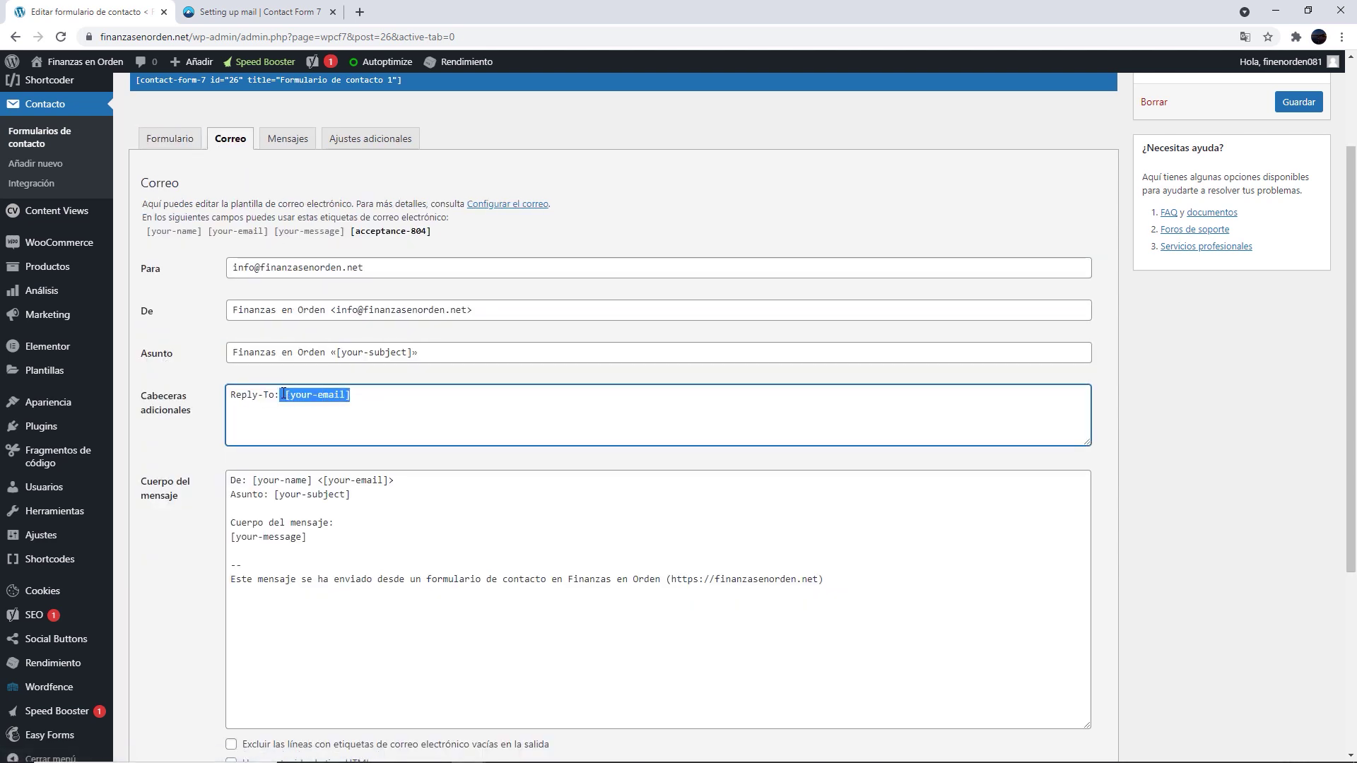
{"action": "left_click", "coordinate": [388, 408]}
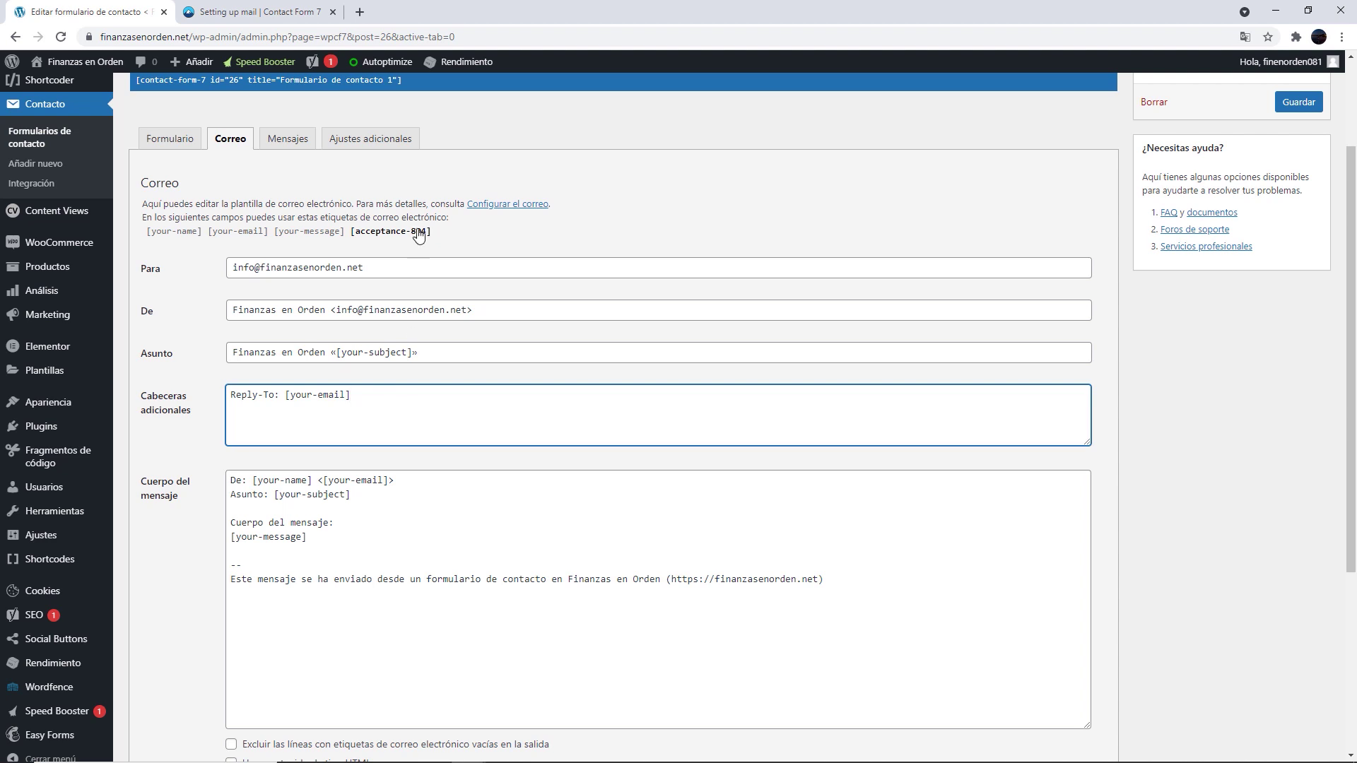
{"action": "left_click", "coordinate": [362, 537]}
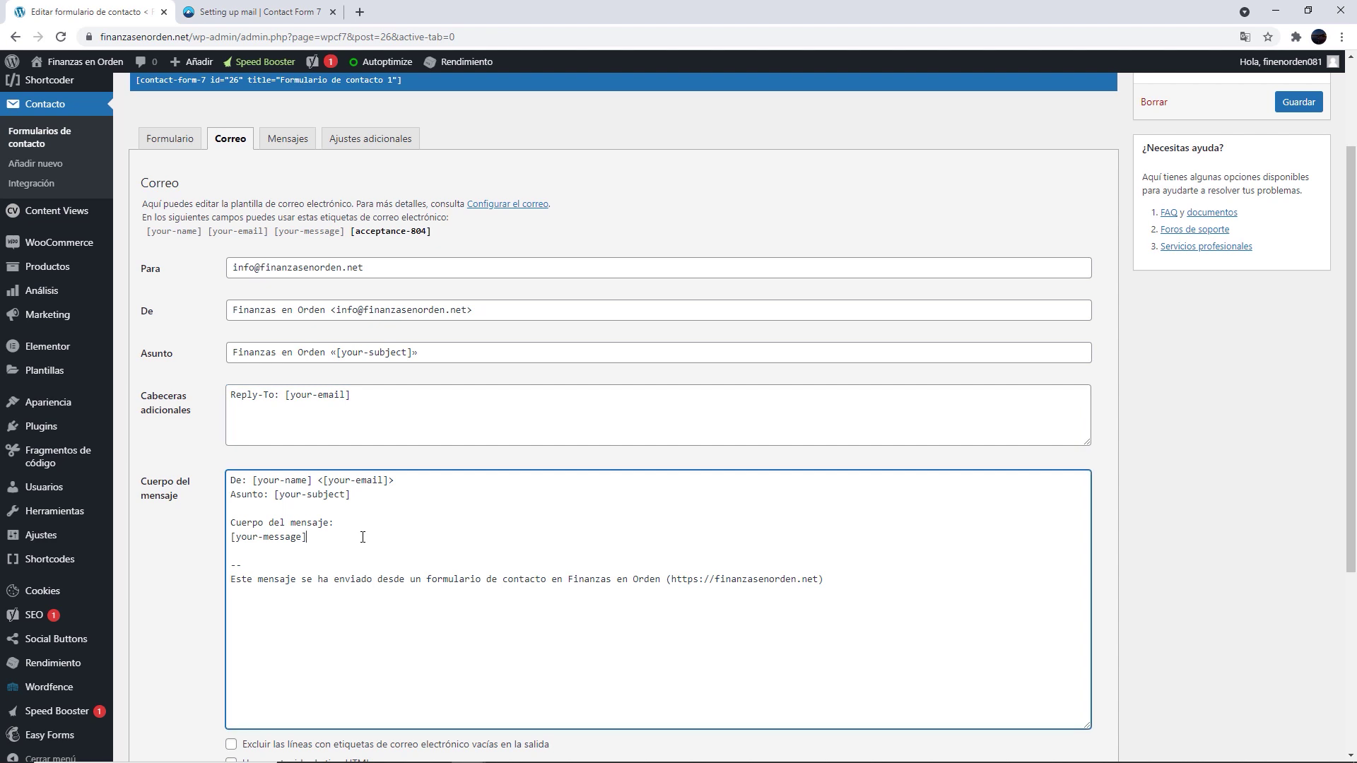
Add blank lines after [your-message], briefly paste the [acceptance-804] tag there, then delete it
{"action": "key", "text": "Return"}
{"action": "key", "text": "Return"}
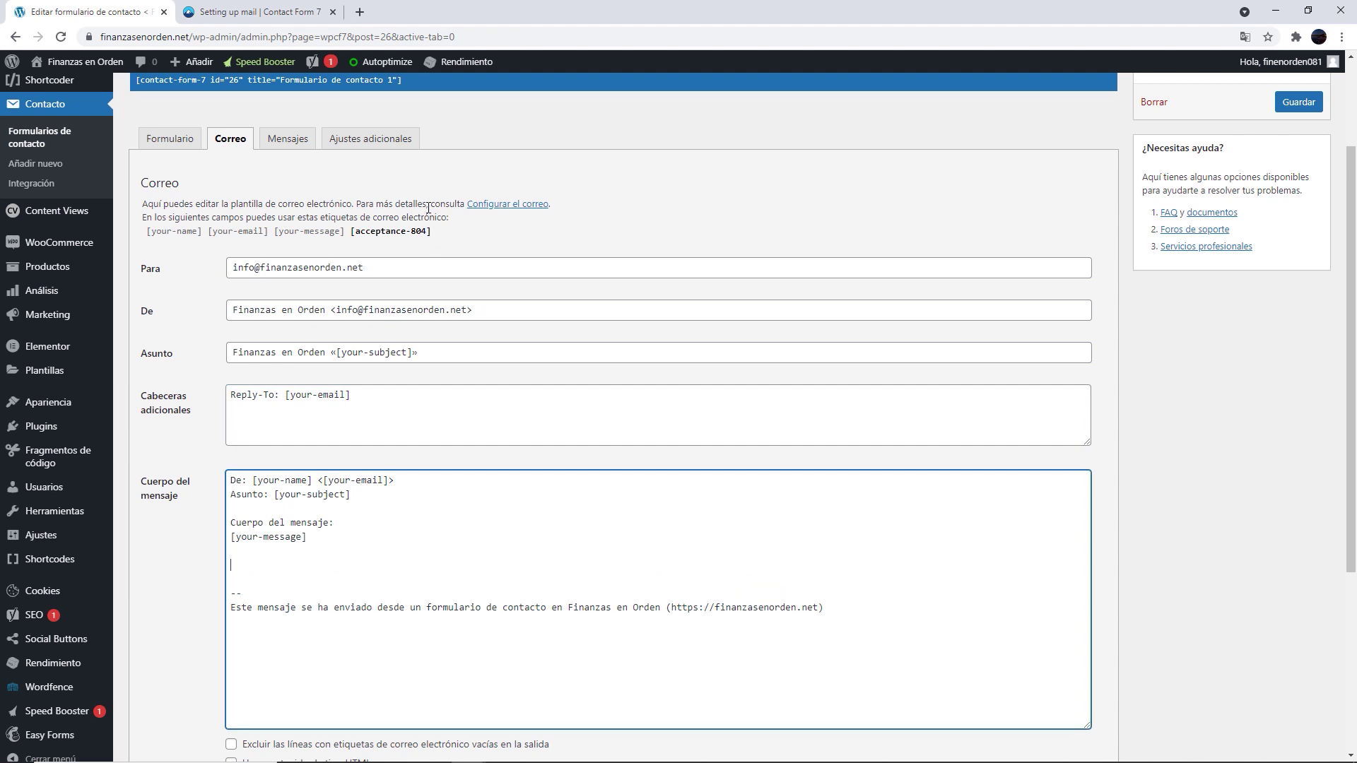
{"action": "left_click", "coordinate": [399, 244]}
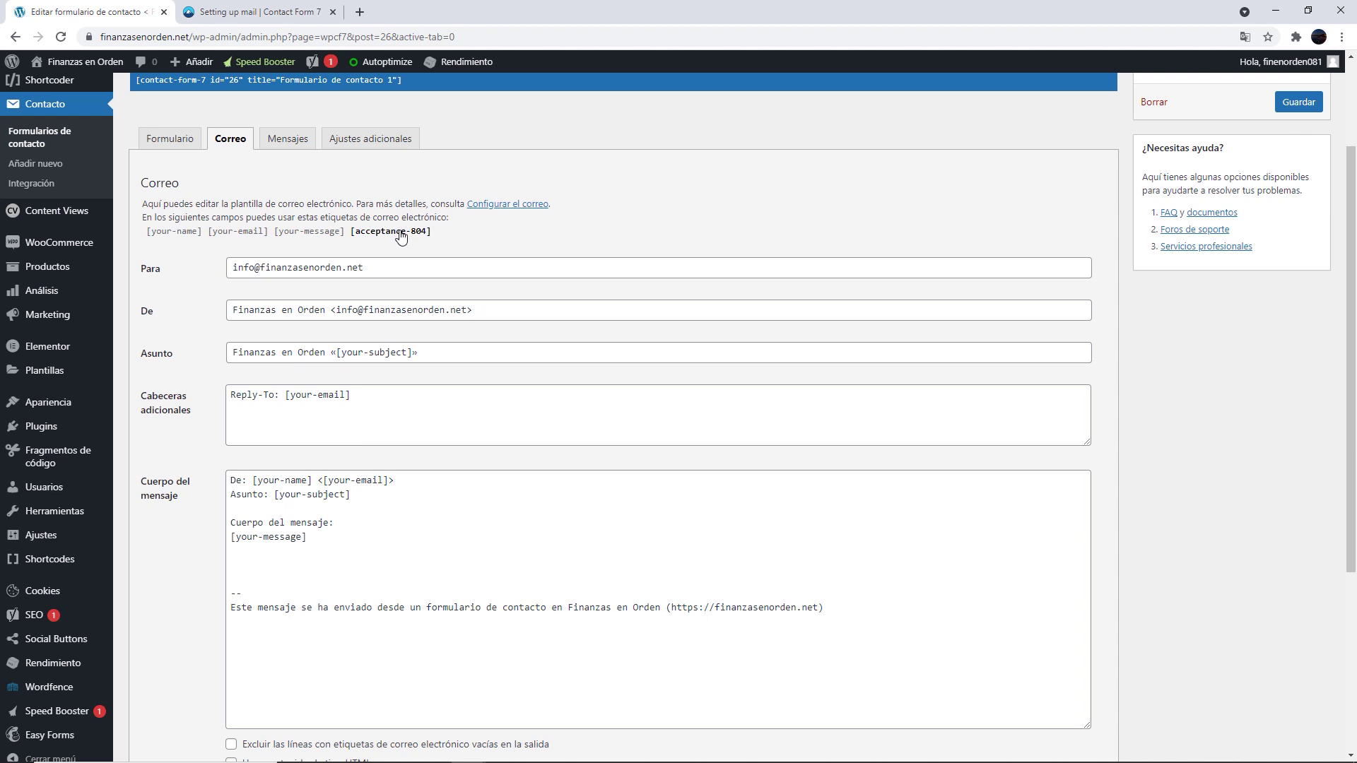
{"action": "left_click", "coordinate": [406, 235]}
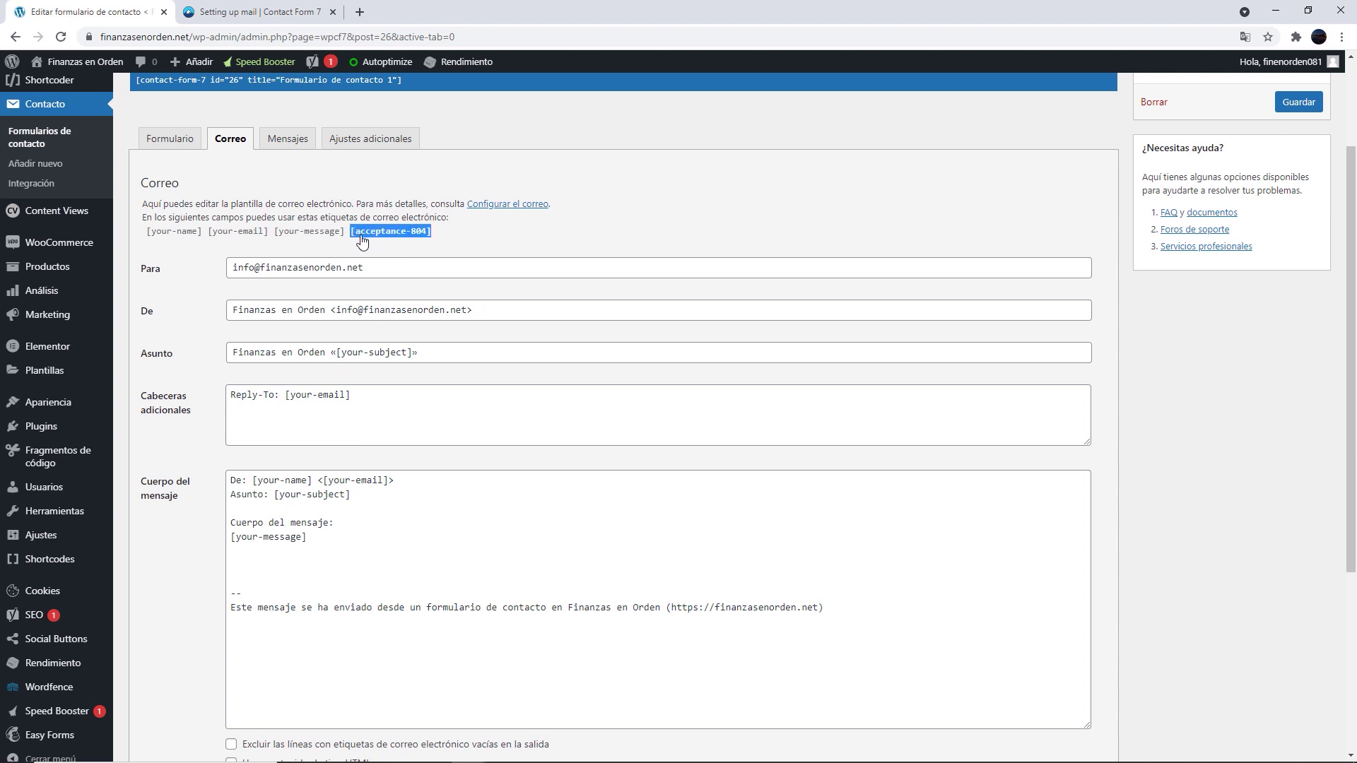
{"action": "right_click", "coordinate": [362, 242]}
{"action": "left_click", "coordinate": [374, 245]}
{"action": "left_click", "coordinate": [254, 574]}
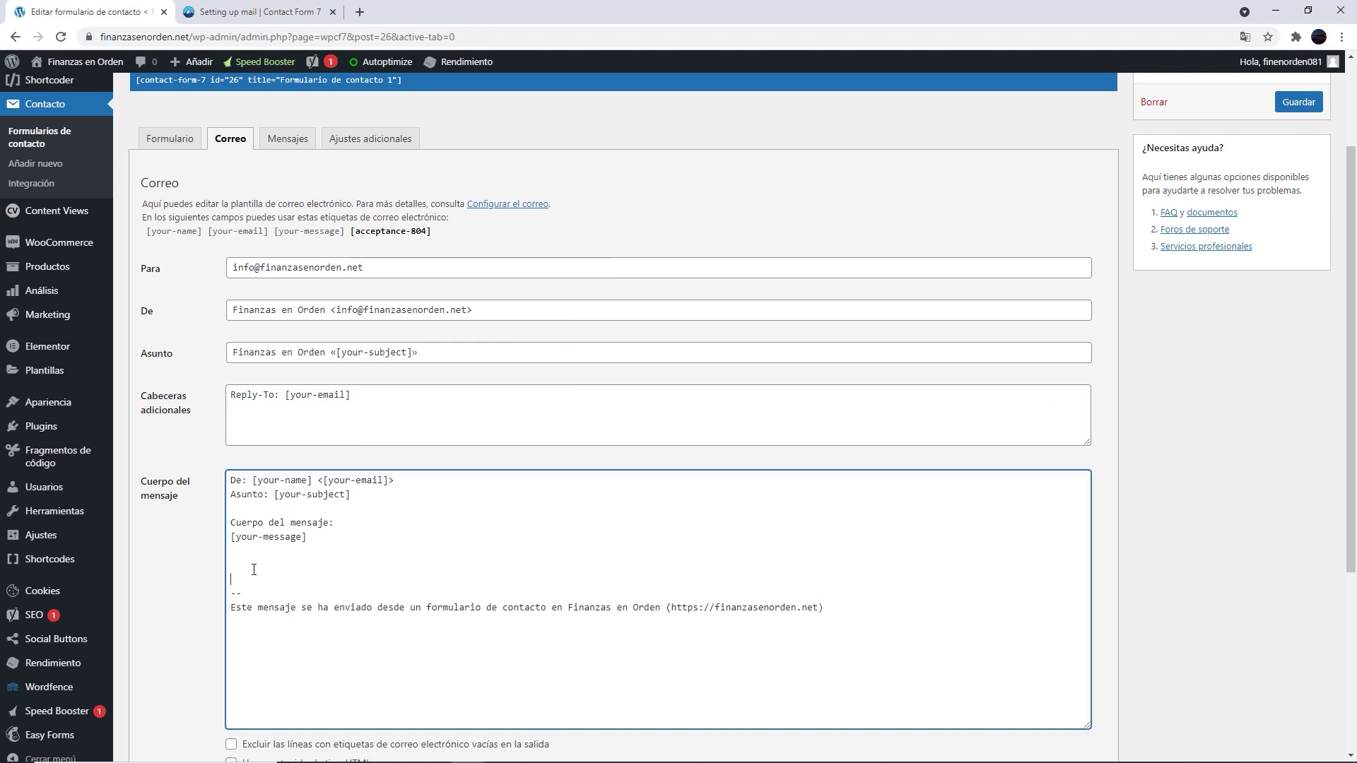
{"action": "right_click", "coordinate": [253, 571]}
{"action": "left_click", "coordinate": [295, 401]}
{"action": "left_click", "coordinate": [424, 393]}
{"action": "scroll", "coordinate": [424, 394], "scroll_direction": "down", "scroll_amount": 4}
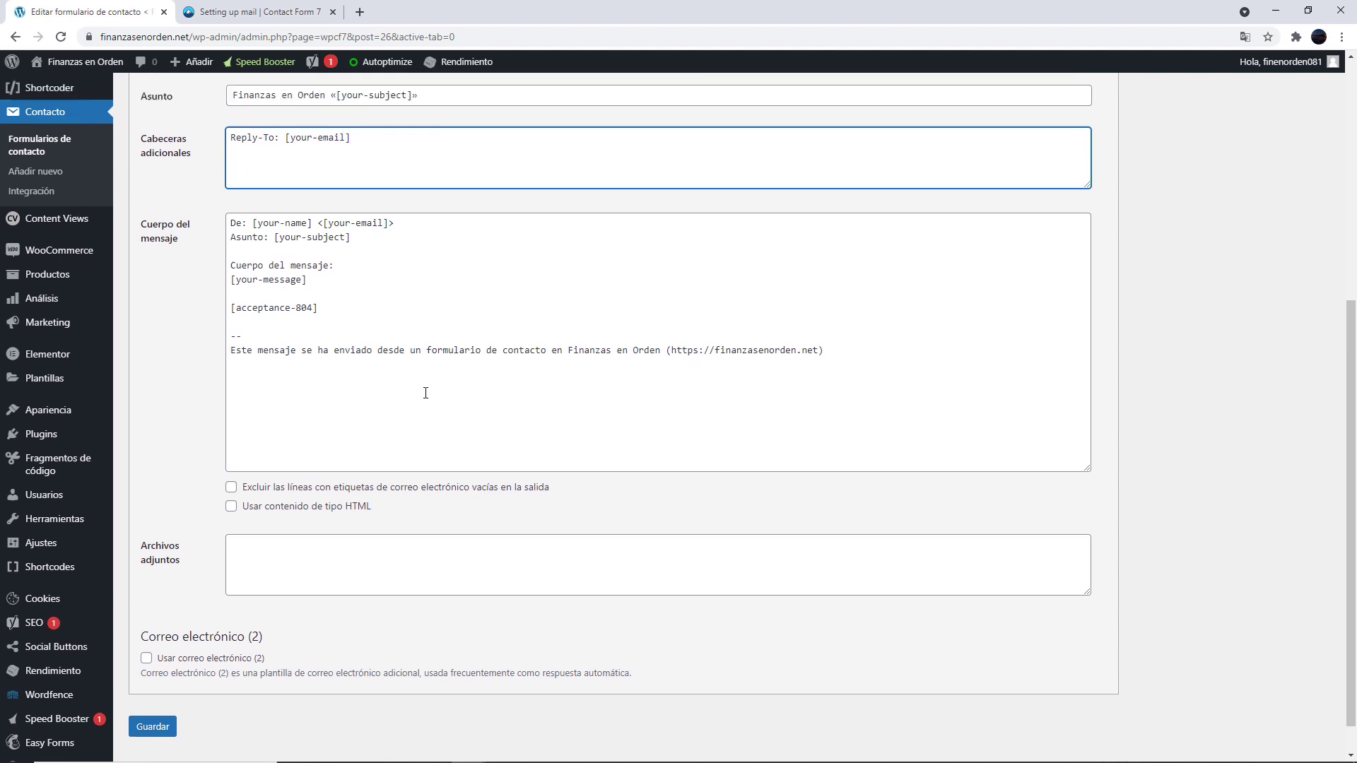
{"action": "scroll", "coordinate": [376, 430], "scroll_direction": "up", "scroll_amount": 2}
{"action": "left_click_drag", "start_coordinate": [351, 426], "coordinate": [228, 429]}
{"action": "key", "text": "BackSpace"}
{"action": "key", "text": "BackSpace"}
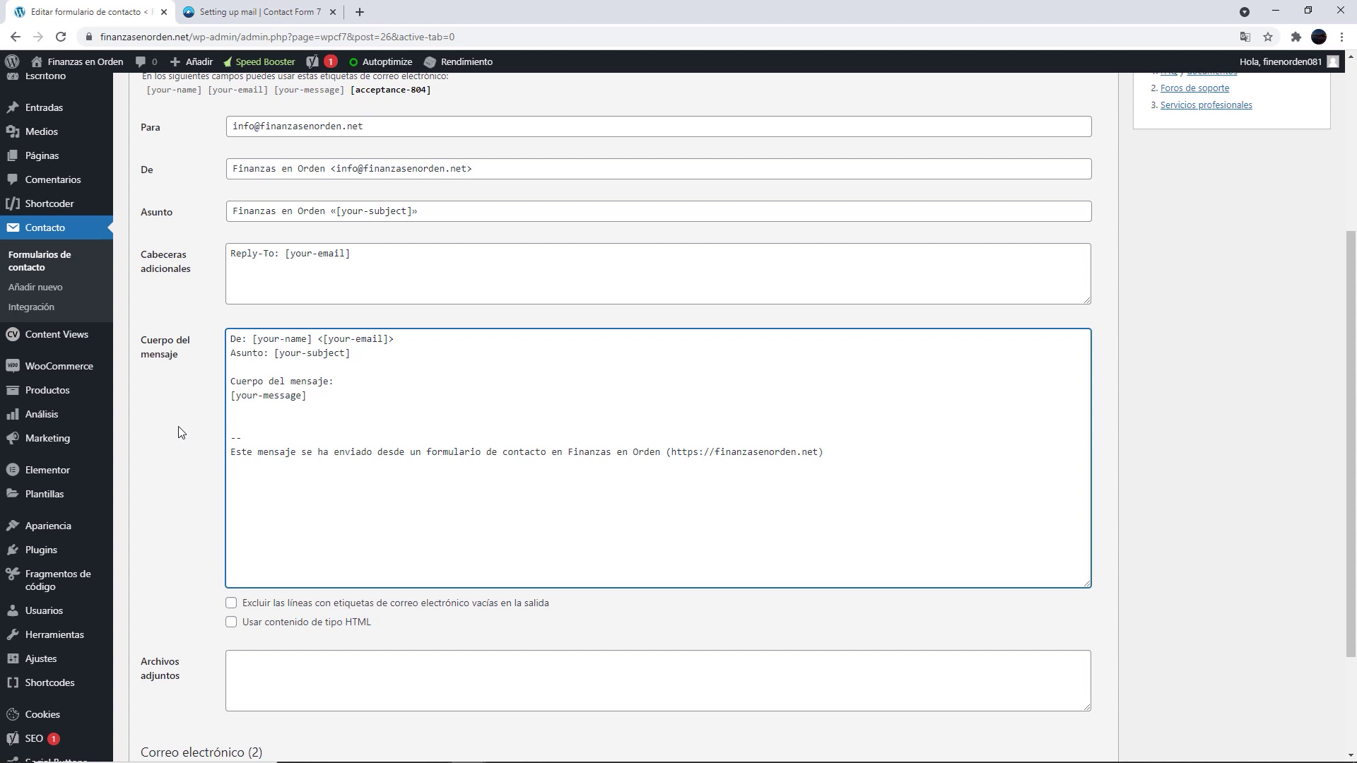
Check the Reply-To header and body tags, then add an empty line above the footer
{"action": "scroll", "coordinate": [181, 432], "scroll_direction": "up", "scroll_amount": 1}
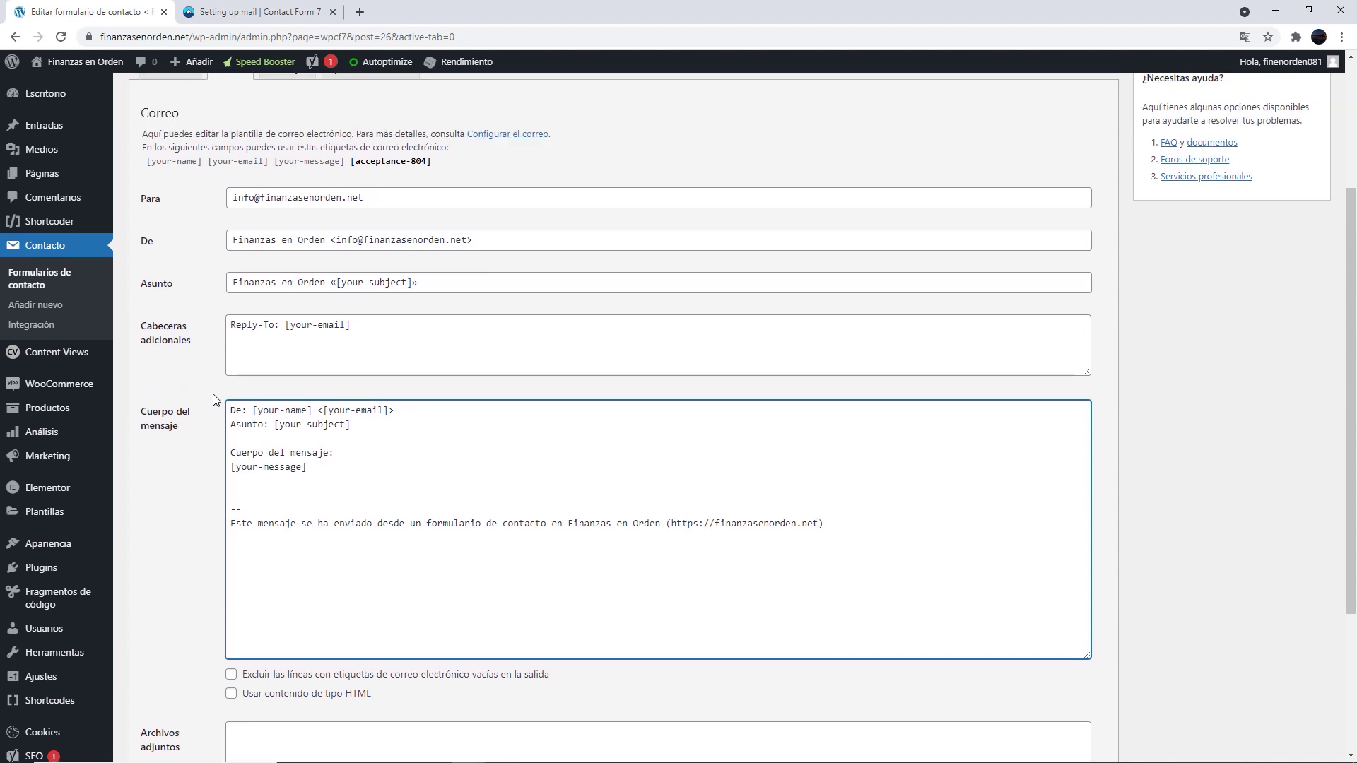
{"action": "scroll", "coordinate": [213, 393], "scroll_direction": "up", "scroll_amount": 1}
{"action": "left_click_drag", "start_coordinate": [351, 394], "coordinate": [226, 397]}
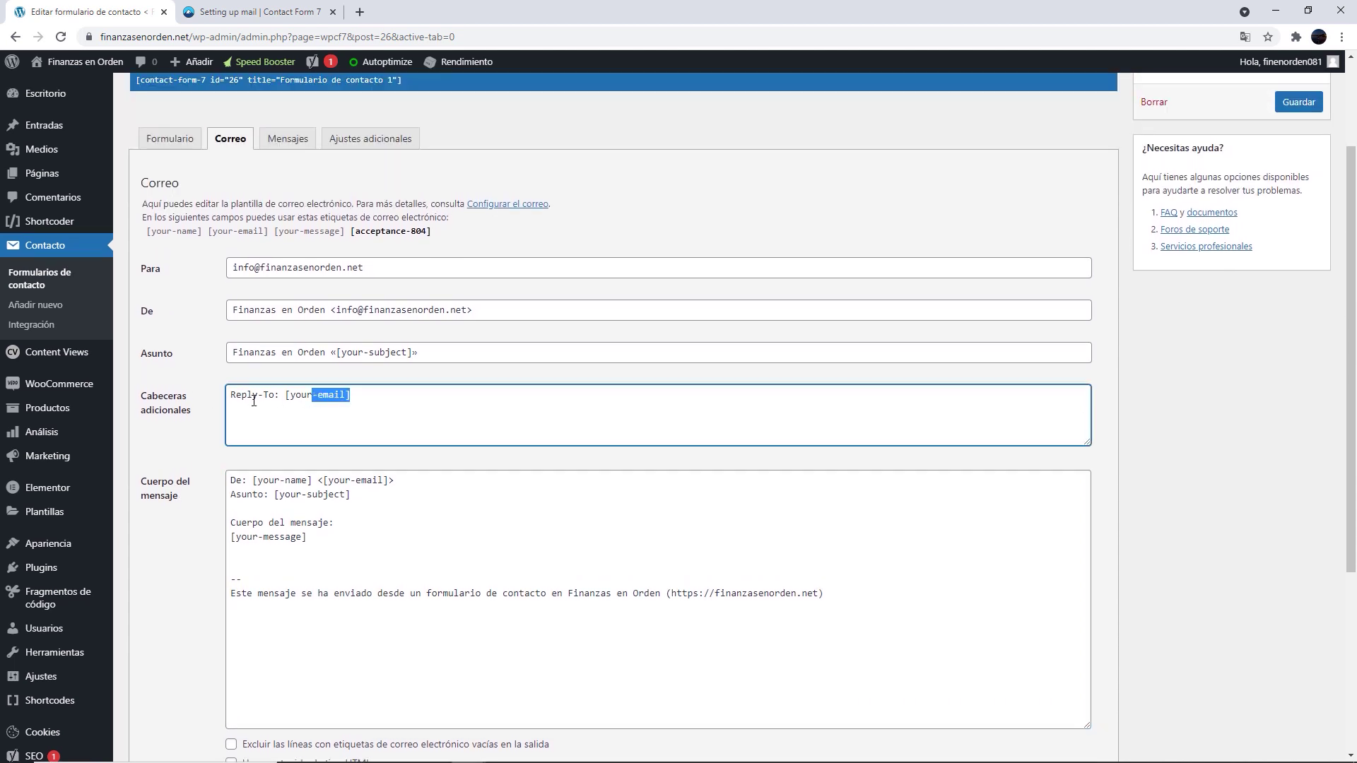
{"action": "scroll", "coordinate": [397, 463], "scroll_direction": "down", "scroll_amount": 2}
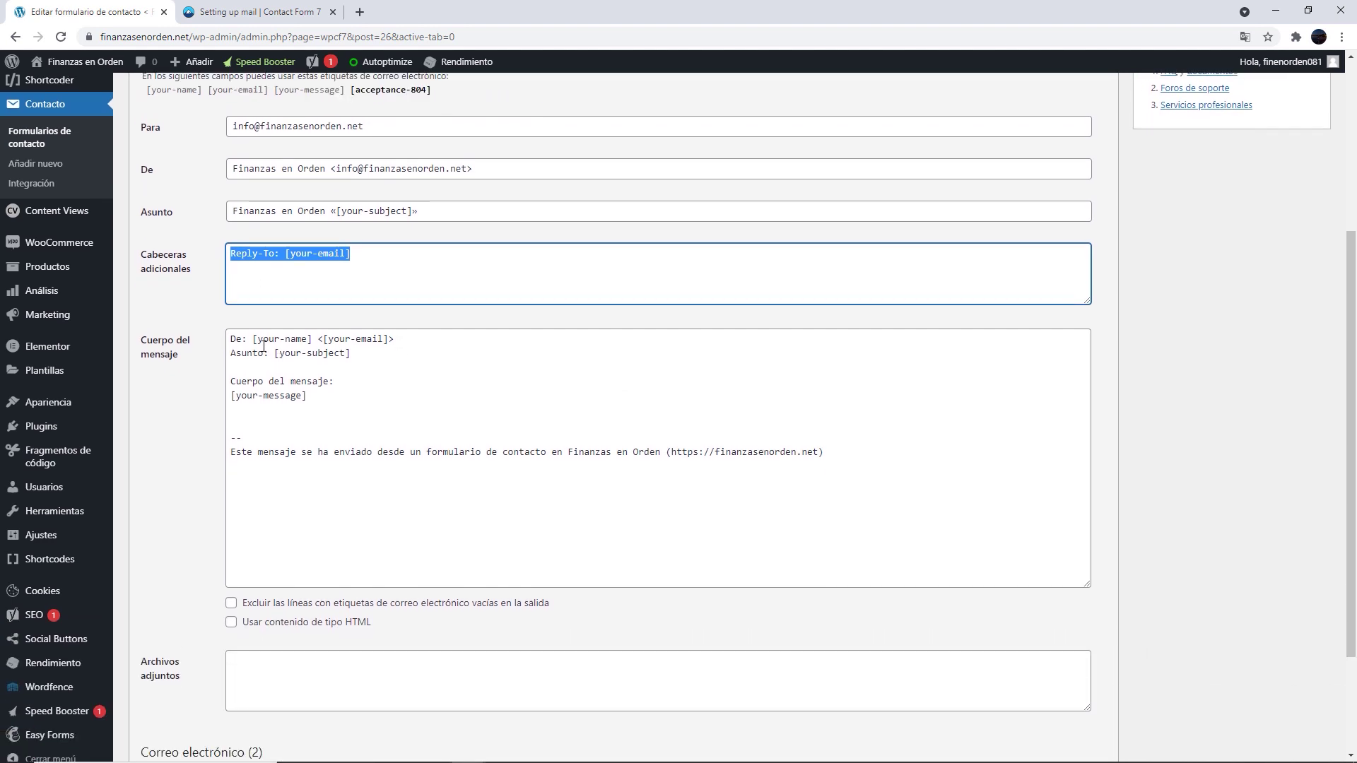
{"action": "mouse_move", "coordinate": [253, 342]}
{"action": "left_mouse_down"}
{"action": "mouse_move", "coordinate": [384, 342]}
{"action": "mouse_move", "coordinate": [274, 355]}
{"action": "left_mouse_up"}
{"action": "left_click_drag", "start_coordinate": [339, 396], "coordinate": [230, 396]}
{"action": "left_click_drag", "start_coordinate": [253, 452], "coordinate": [849, 460]}
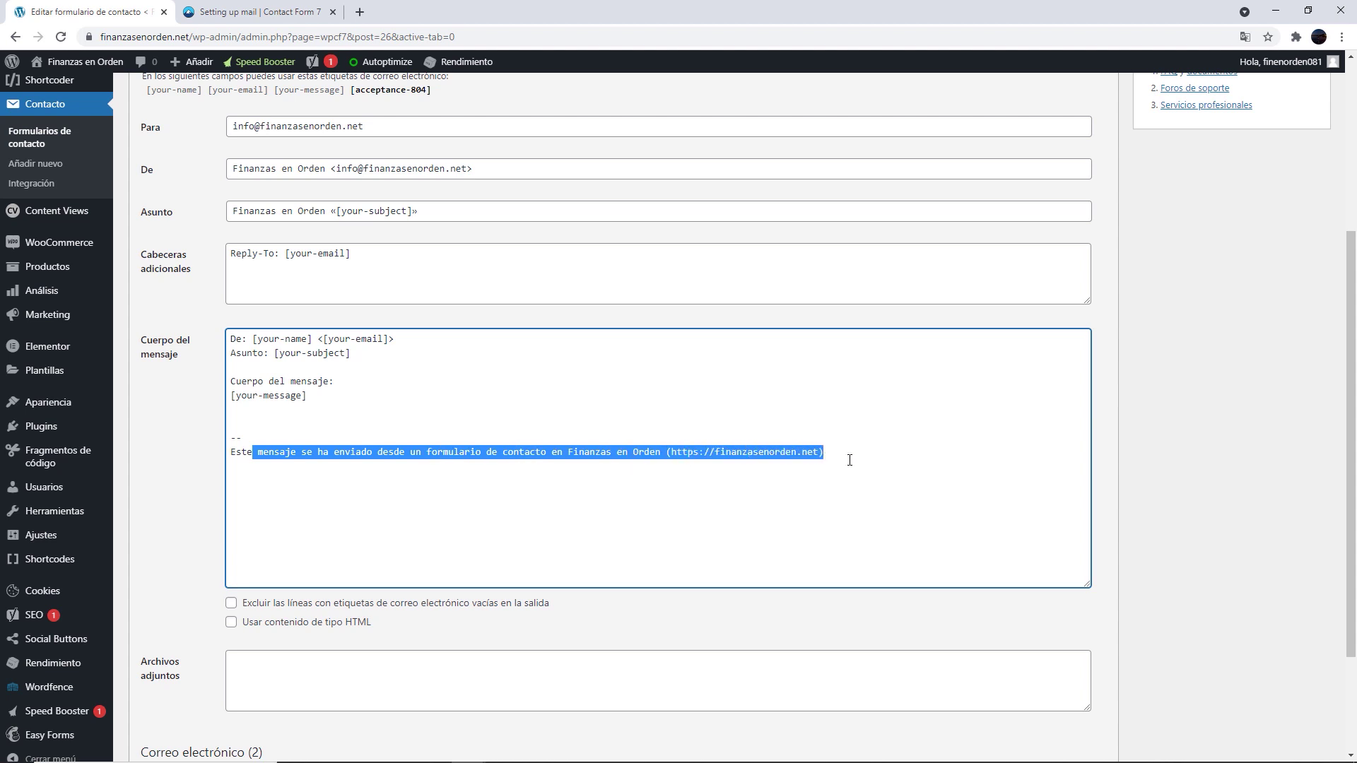
{"action": "left_click", "coordinate": [365, 416]}
{"action": "key", "text": "Return"}
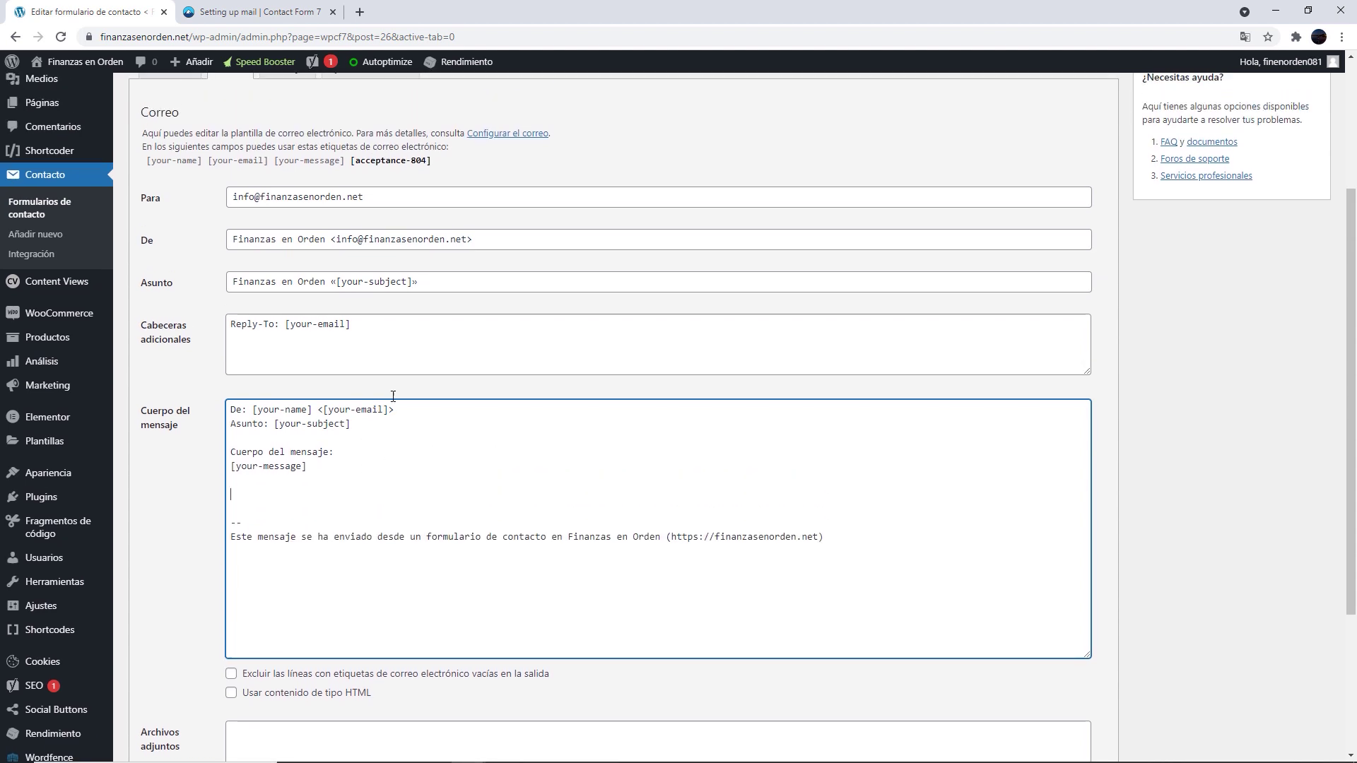
{"action": "scroll", "coordinate": [724, 358], "scroll_direction": "down", "scroll_amount": 1}
{"action": "scroll", "coordinate": [718, 381], "scroll_direction": "down", "scroll_amount": 1}
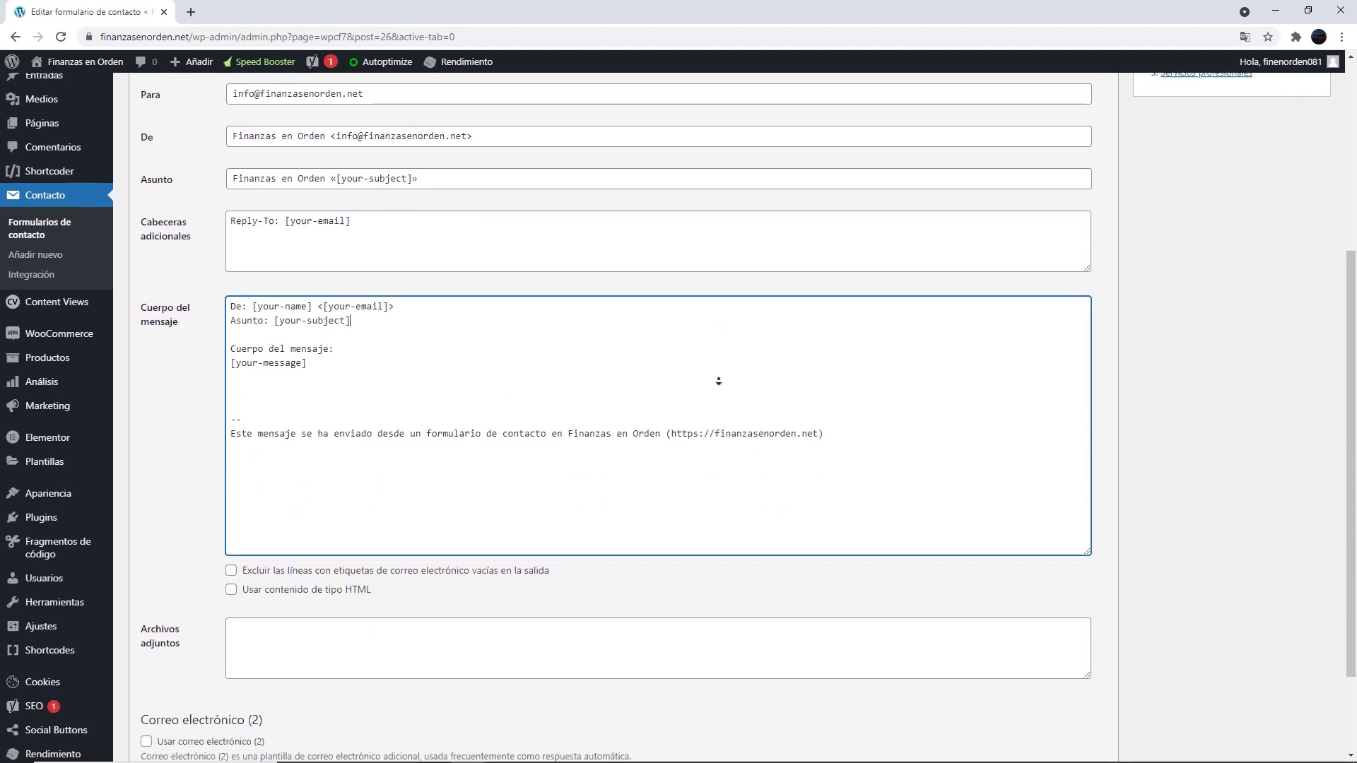
{"action": "scroll", "coordinate": [718, 380], "scroll_direction": "down", "scroll_amount": 1}
{"action": "left_click", "coordinate": [230, 501]}
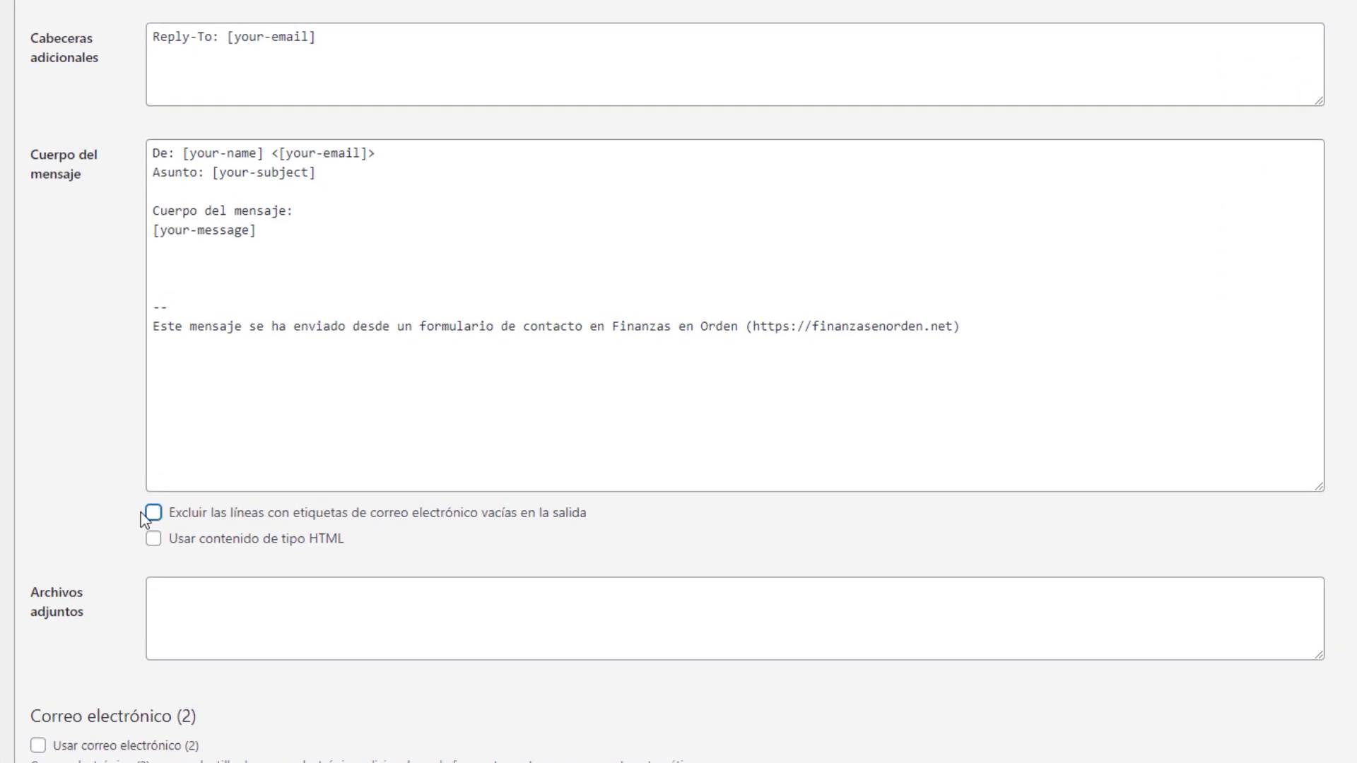
{"action": "left_click", "coordinate": [147, 514]}
{"action": "left_click", "coordinate": [153, 512]}
{"action": "left_click", "coordinate": [153, 540]}
{"action": "left_click", "coordinate": [154, 544]}
{"action": "scroll", "coordinate": [129, 537], "scroll_direction": "down", "scroll_amount": 1}
{"action": "left_click", "coordinate": [153, 468]}
{"action": "left_click", "coordinate": [166, 515]}
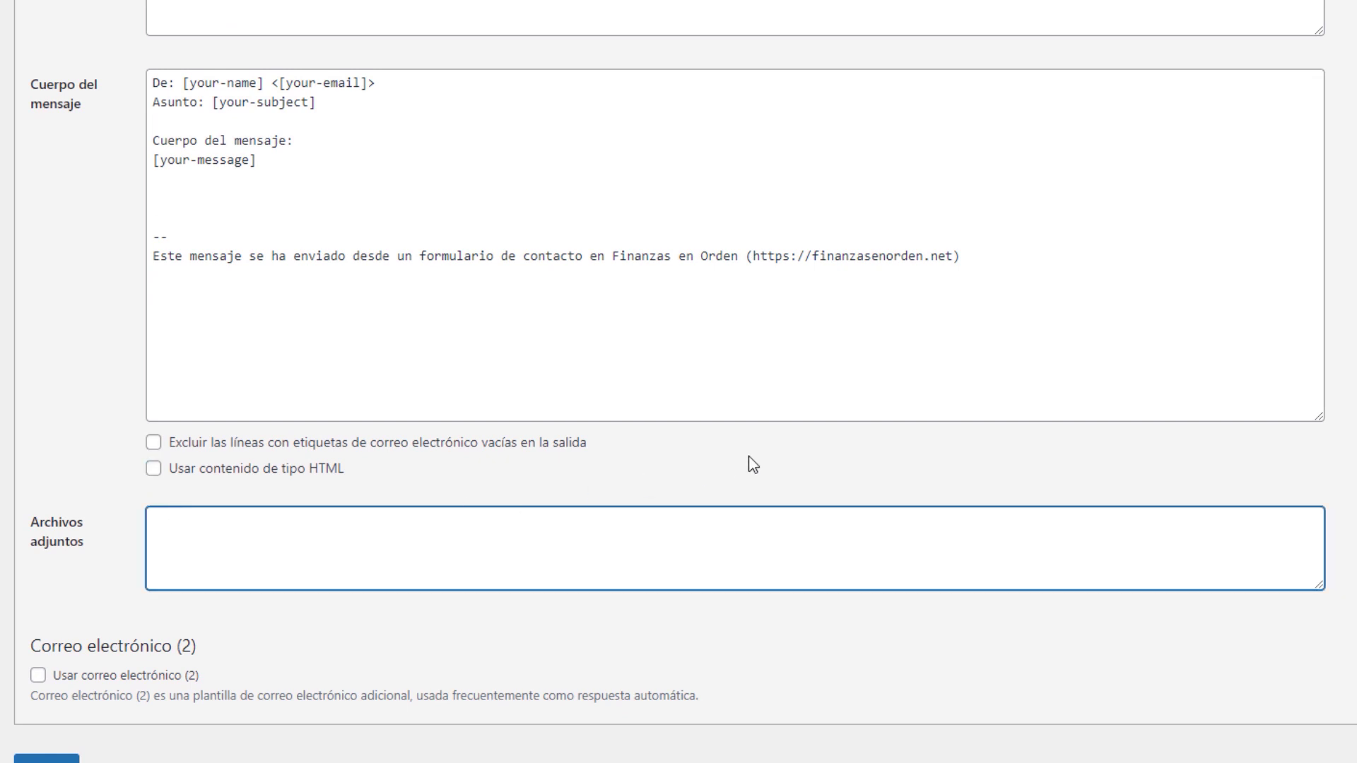
{"action": "type", "text": "pdf doc"}
{"action": "key", "text": "BackSpace"}
{"action": "key", "text": "BackSpace"}
{"action": "left_click", "coordinate": [96, 371]}
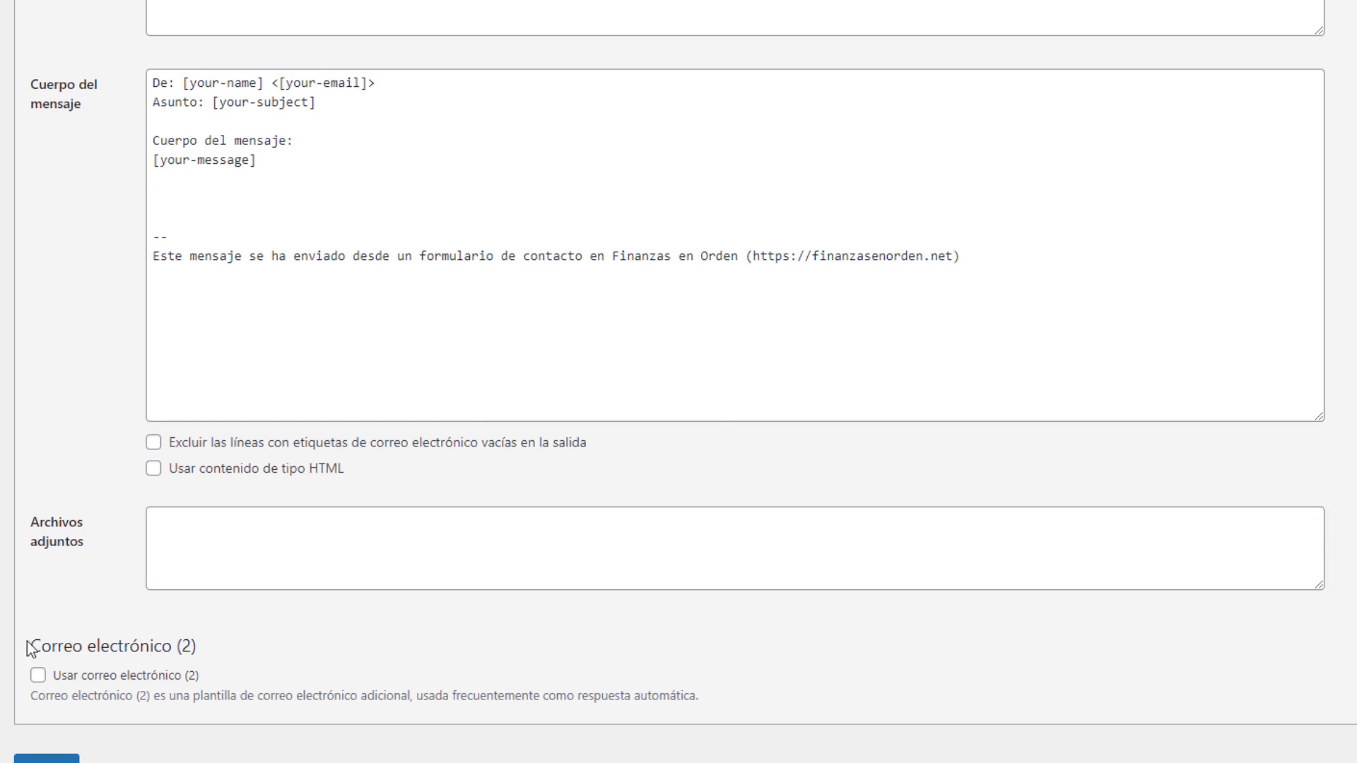
Enable 'Usar correo electrónico (2)' as the autoresponder mail template
{"action": "left_click", "coordinate": [38, 677]}
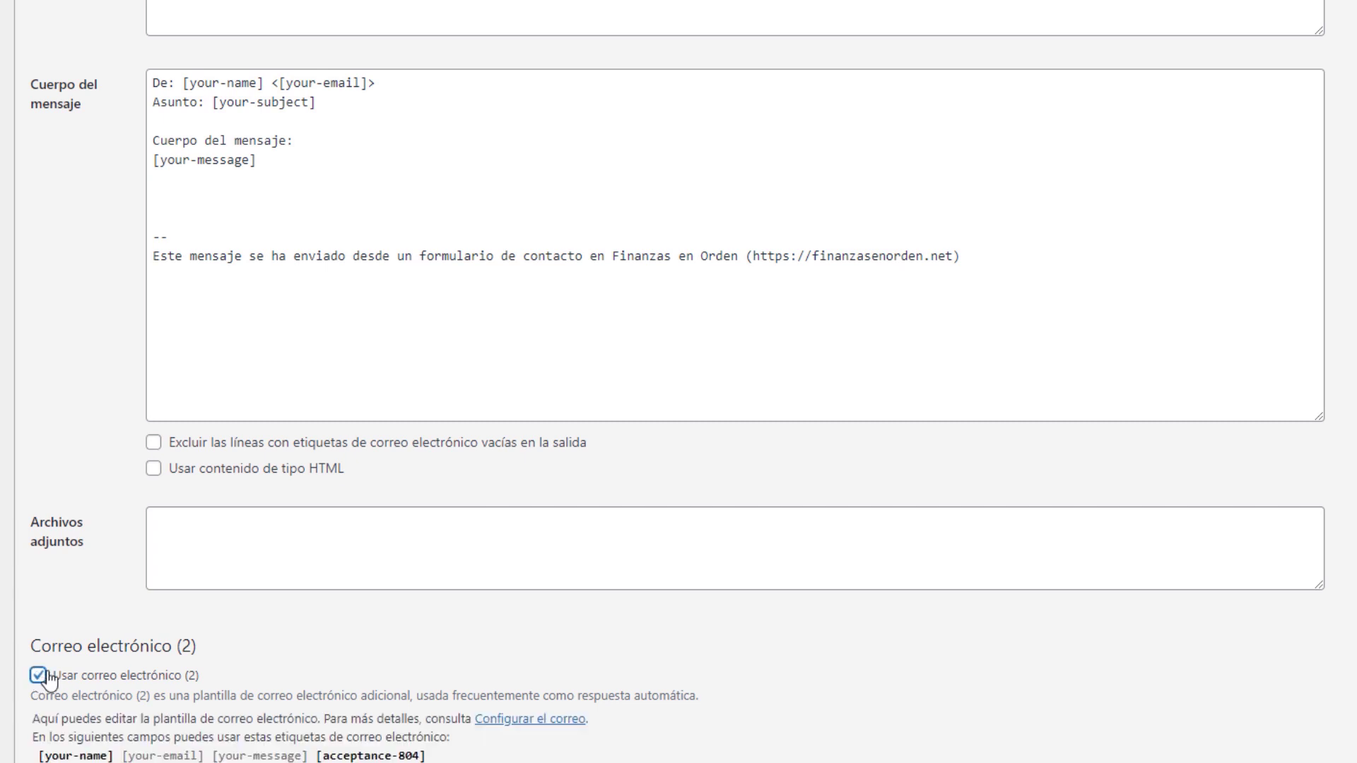
{"action": "left_click_drag", "start_coordinate": [699, 696], "coordinate": [259, 694]}
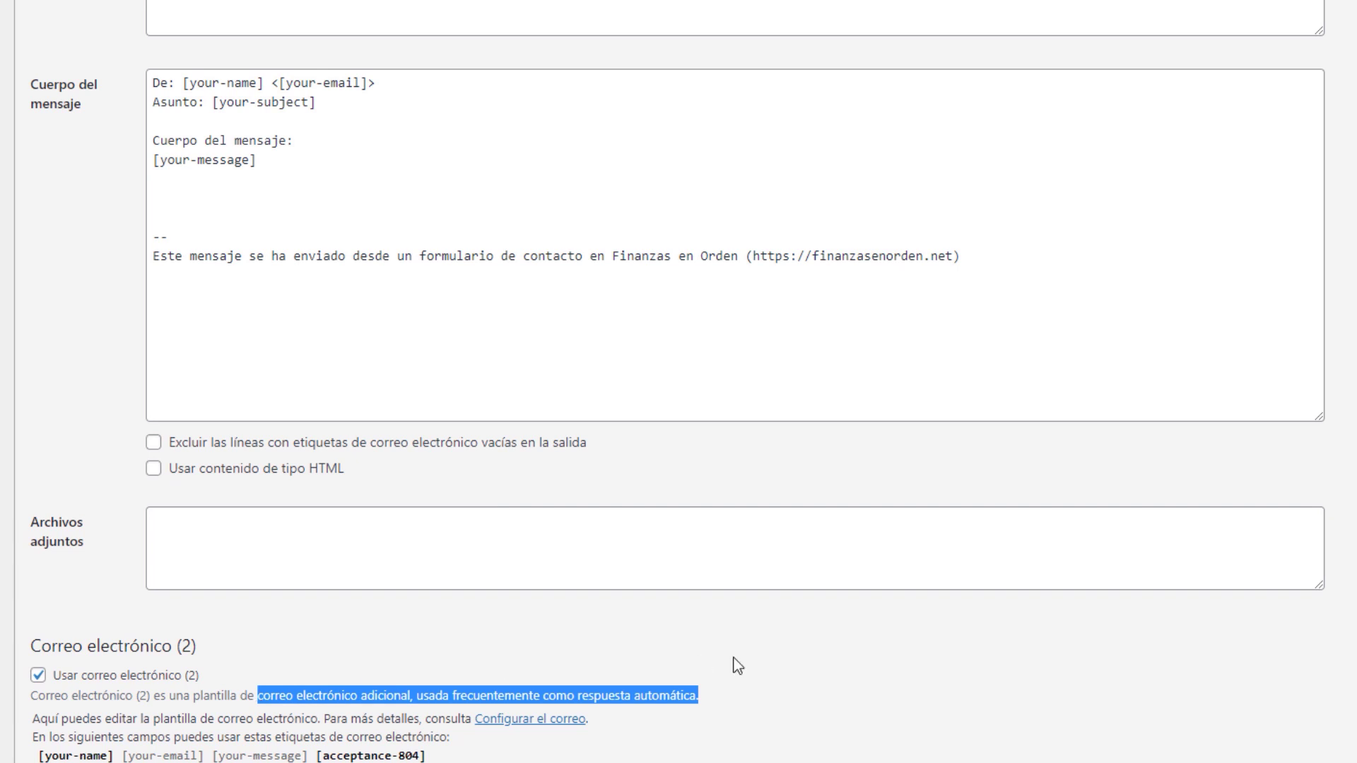
{"action": "left_click", "coordinate": [837, 650]}
{"action": "scroll", "coordinate": [836, 651], "scroll_direction": "down", "scroll_amount": 8}
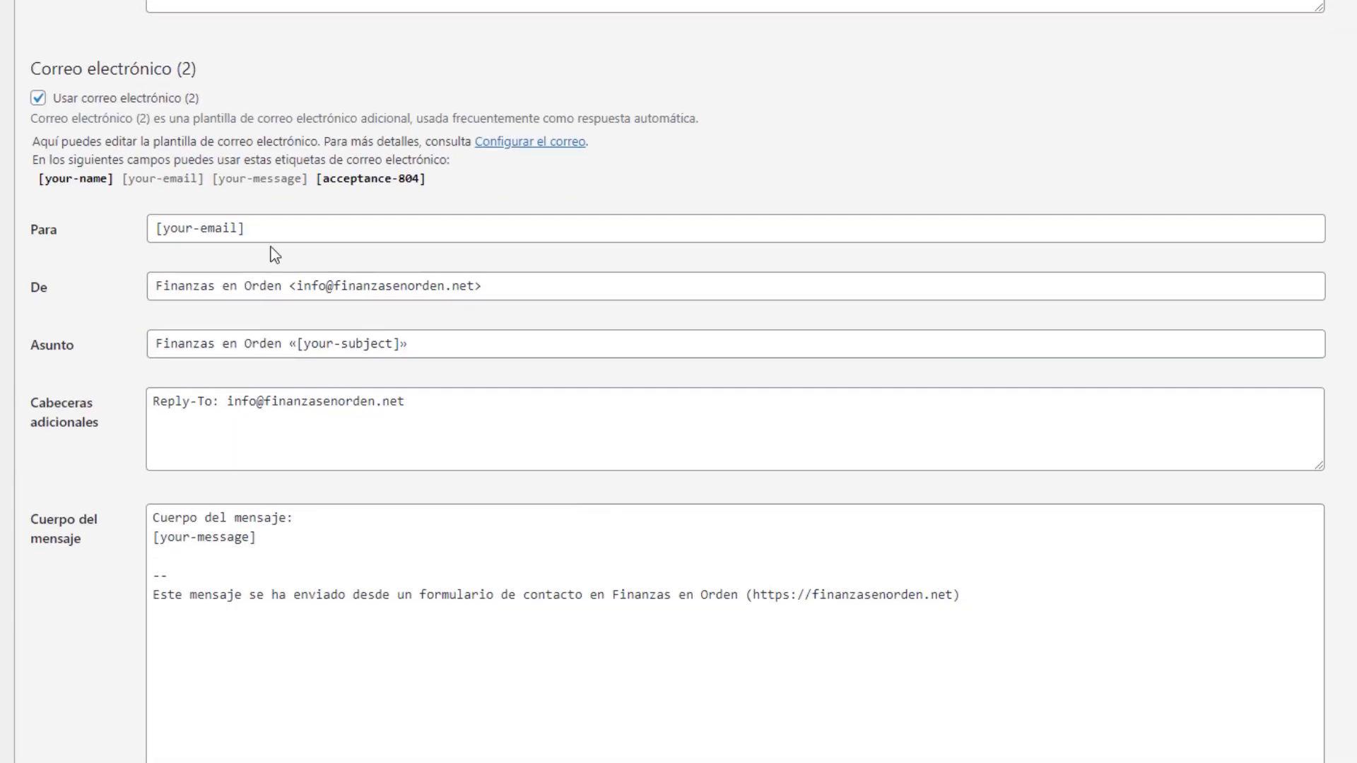
{"action": "scroll", "coordinate": [282, 424], "scroll_direction": "down", "scroll_amount": 5}
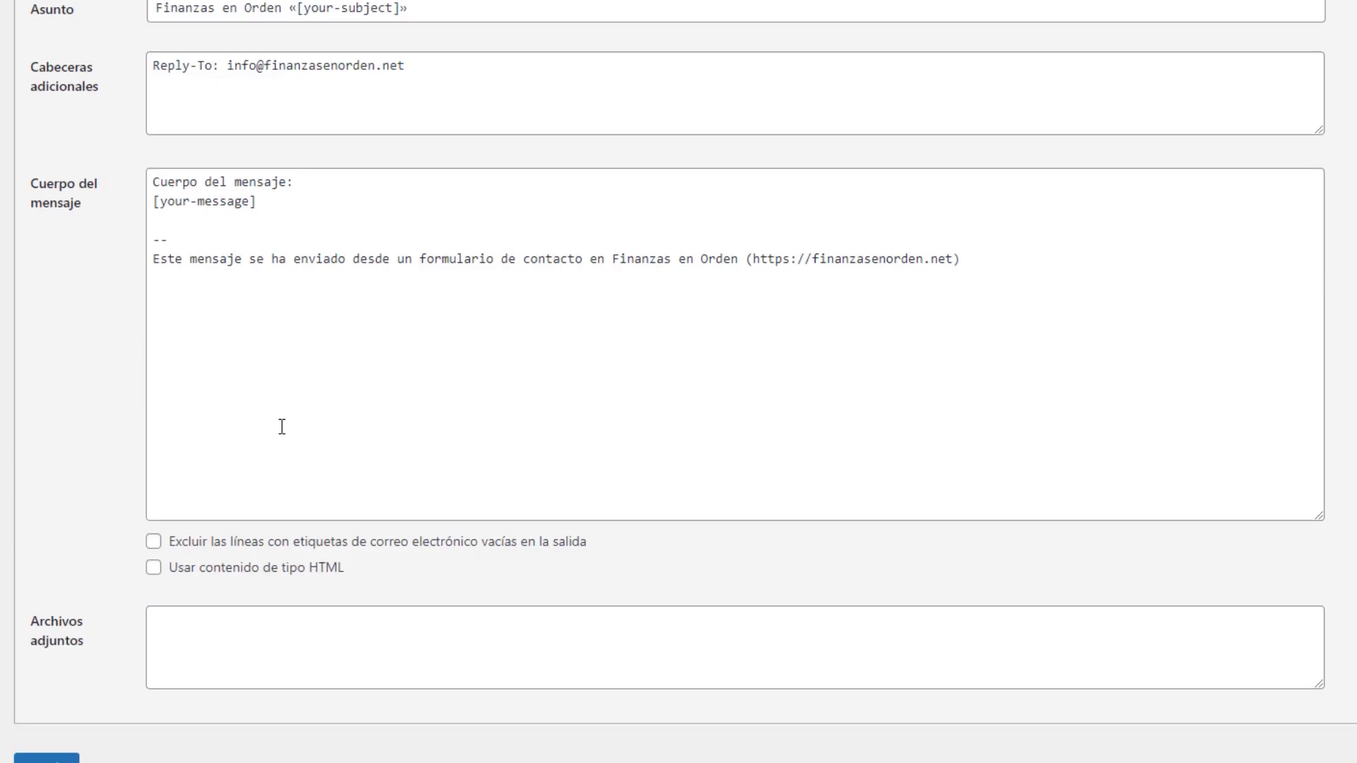
{"action": "scroll", "coordinate": [282, 426], "scroll_direction": "up", "scroll_amount": 4}
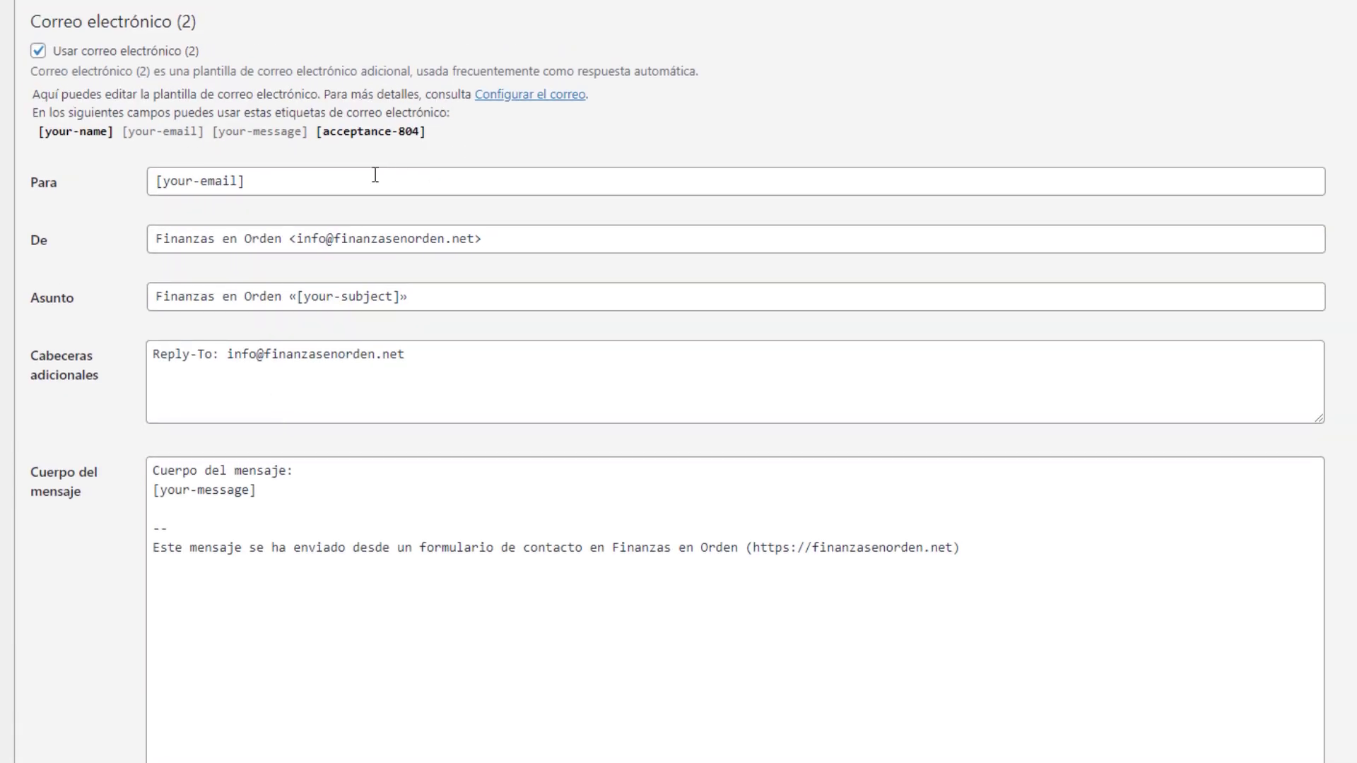
Review the second mail's [your-email] recipient, Finanzas en Orden sender, subject and Reply-To header
{"action": "triple_click", "coordinate": [320, 179]}
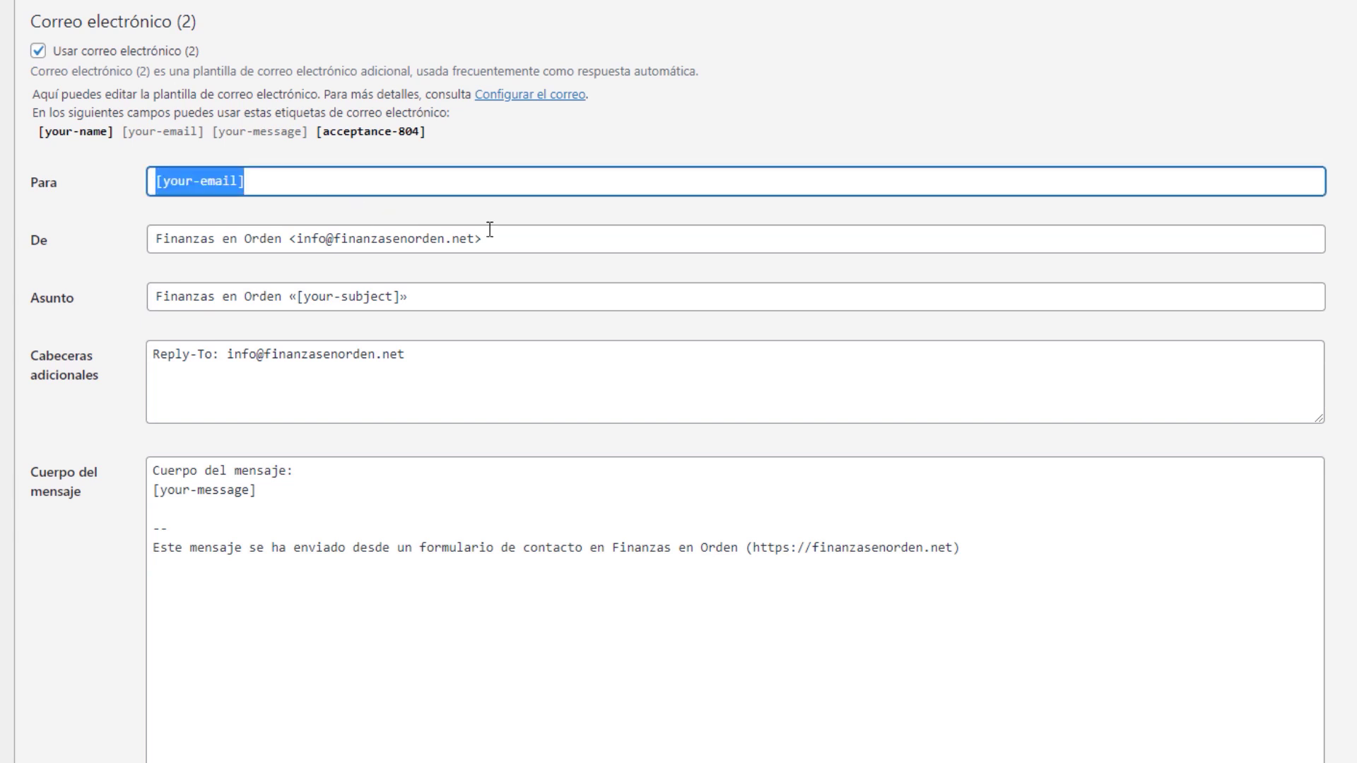
{"action": "key", "text": "Tab"}
{"action": "left_click", "coordinate": [128, 294]}
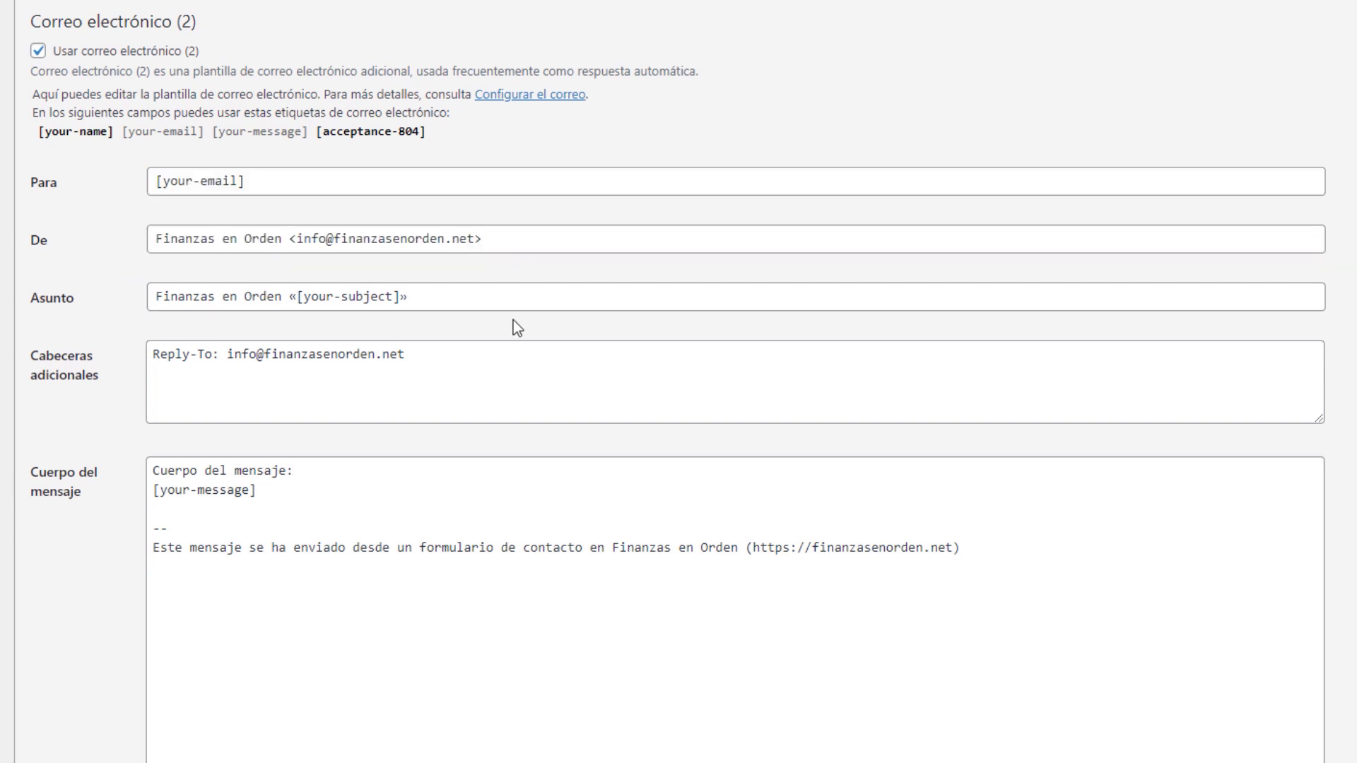
{"action": "key", "text": "shift+Tab"}
{"action": "left_click_drag", "start_coordinate": [152, 239], "coordinate": [536, 272]}
{"action": "left_click_drag", "start_coordinate": [466, 298], "coordinate": [131, 296]}
{"action": "left_click", "coordinate": [157, 355]}
{"action": "left_click_drag", "start_coordinate": [157, 355], "coordinate": [493, 359]}
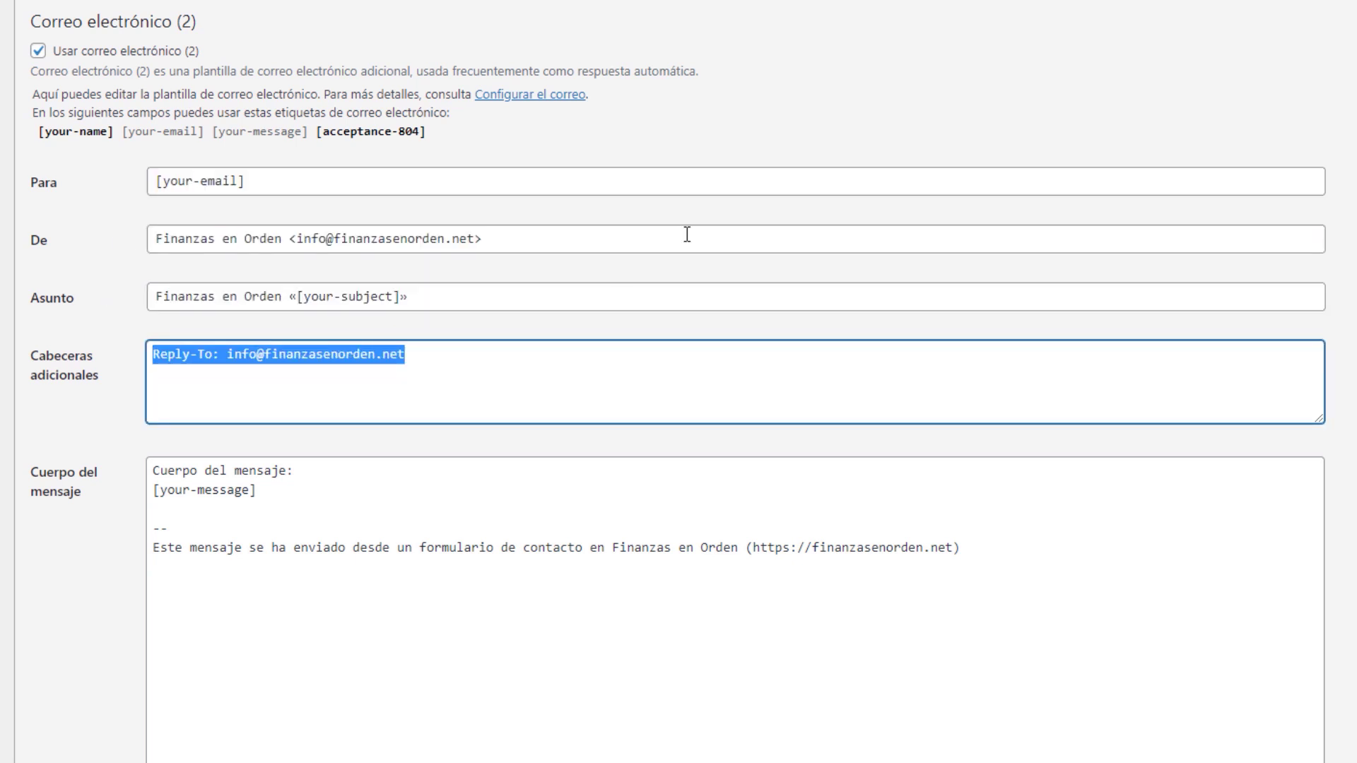
{"action": "left_click", "coordinate": [745, 132]}
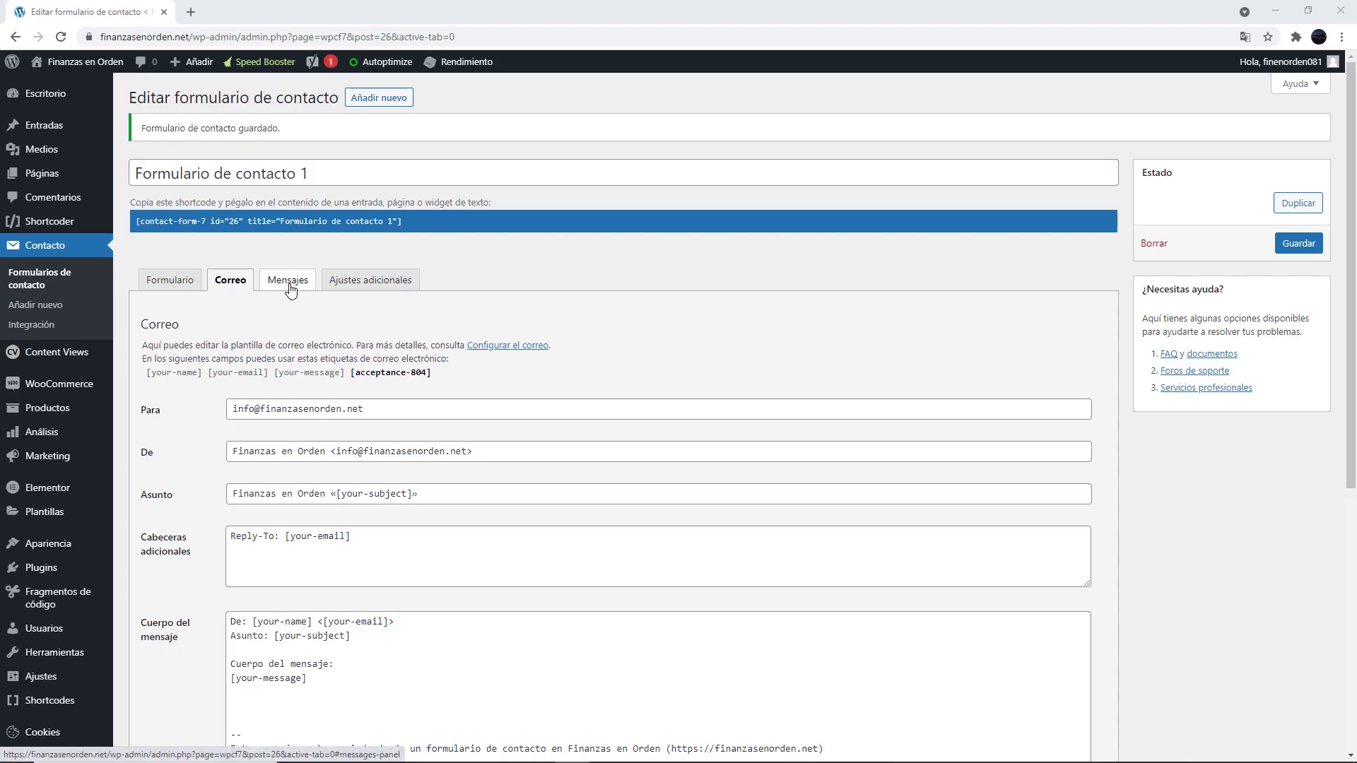
Change the success message to 'Gracias por tu mensaje!' and remove 'más tarde' from the send-failure message
{"action": "left_click", "coordinate": [287, 280]}
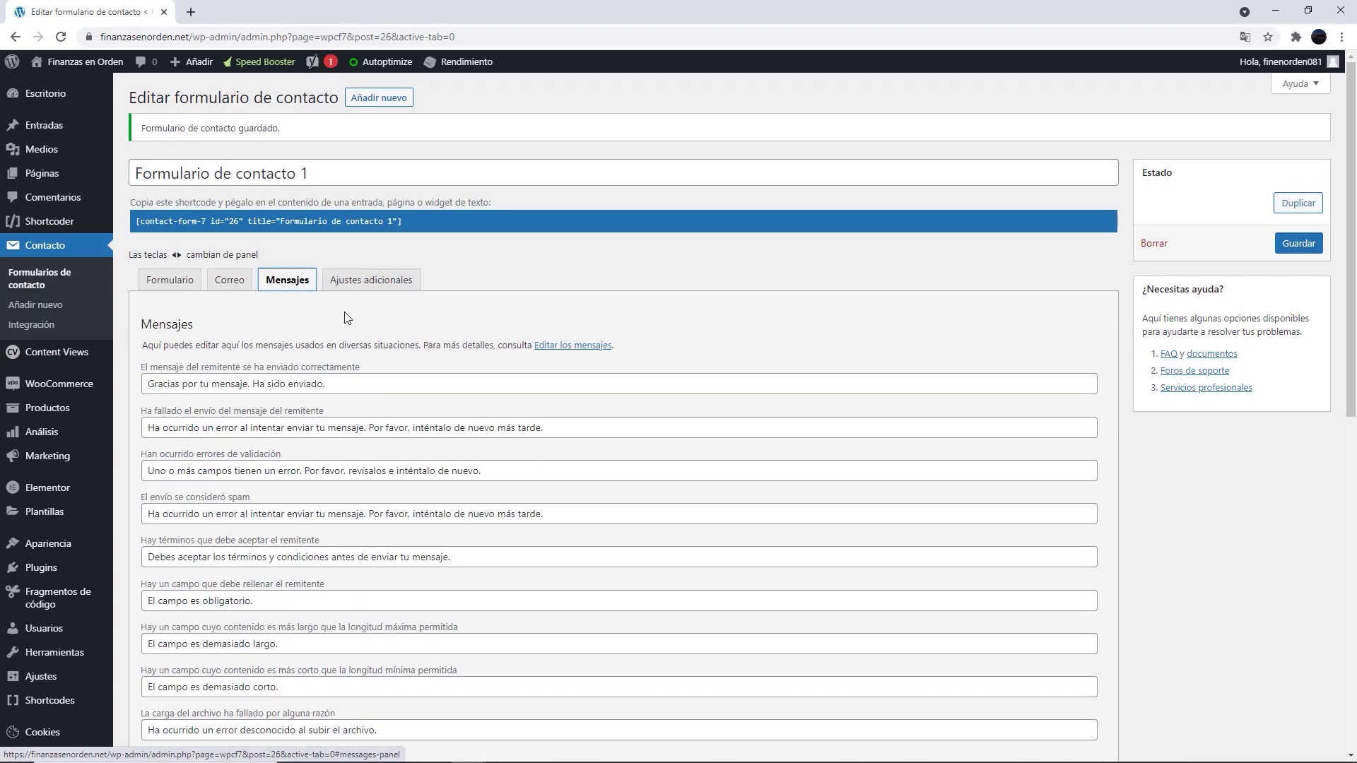
{"action": "middle_click", "coordinate": [708, 321]}
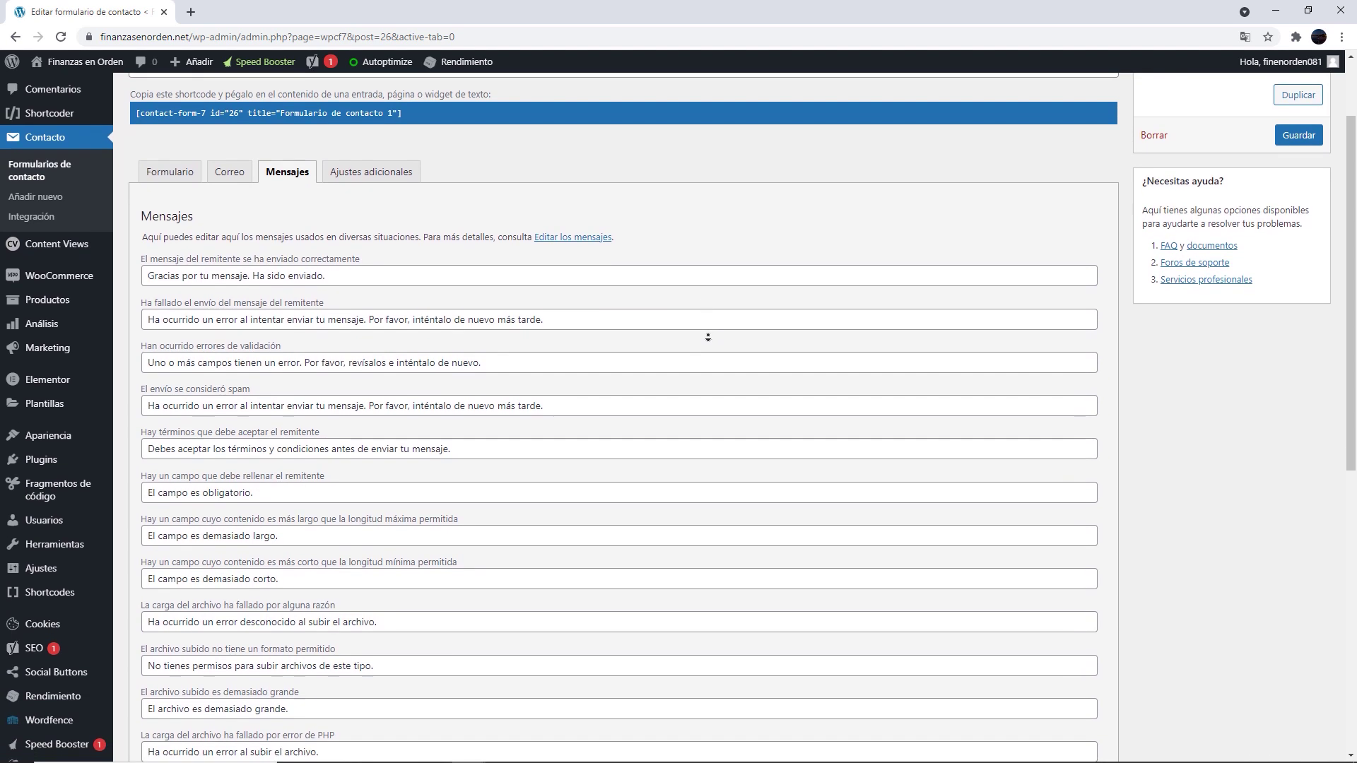
{"action": "left_click", "coordinate": [708, 337]}
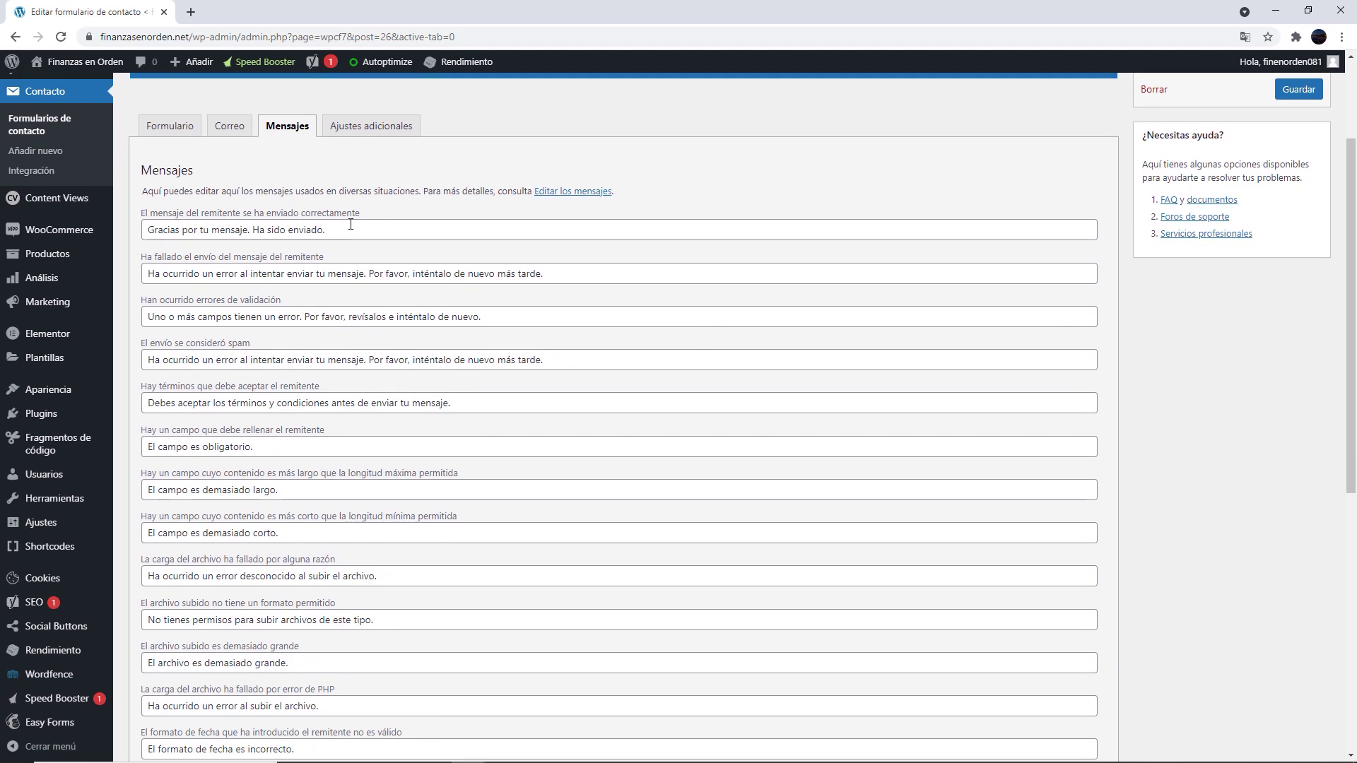
{"action": "left_click_drag", "start_coordinate": [350, 228], "coordinate": [245, 230]}
{"action": "type", "text": "!"}
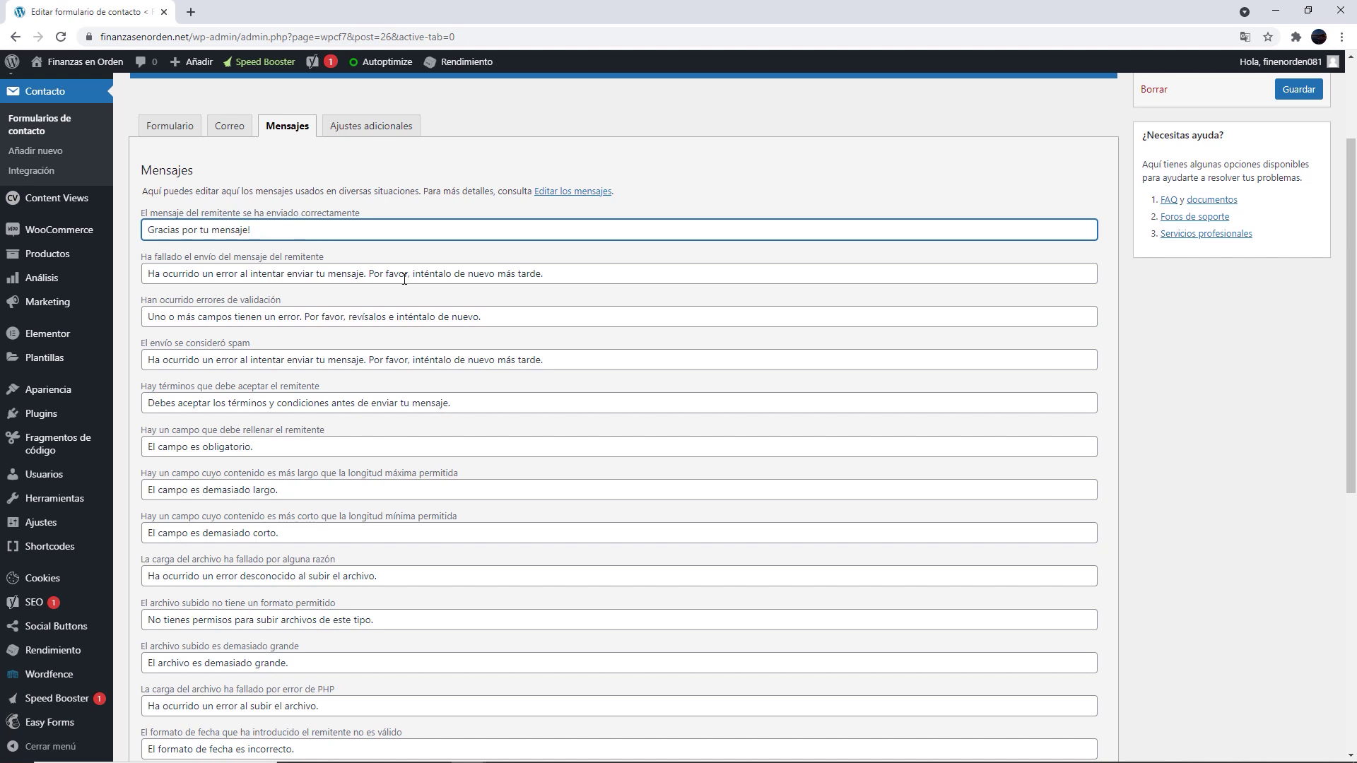
{"action": "left_click", "coordinate": [574, 274]}
{"action": "left_click_drag", "start_coordinate": [541, 273], "coordinate": [499, 273]}
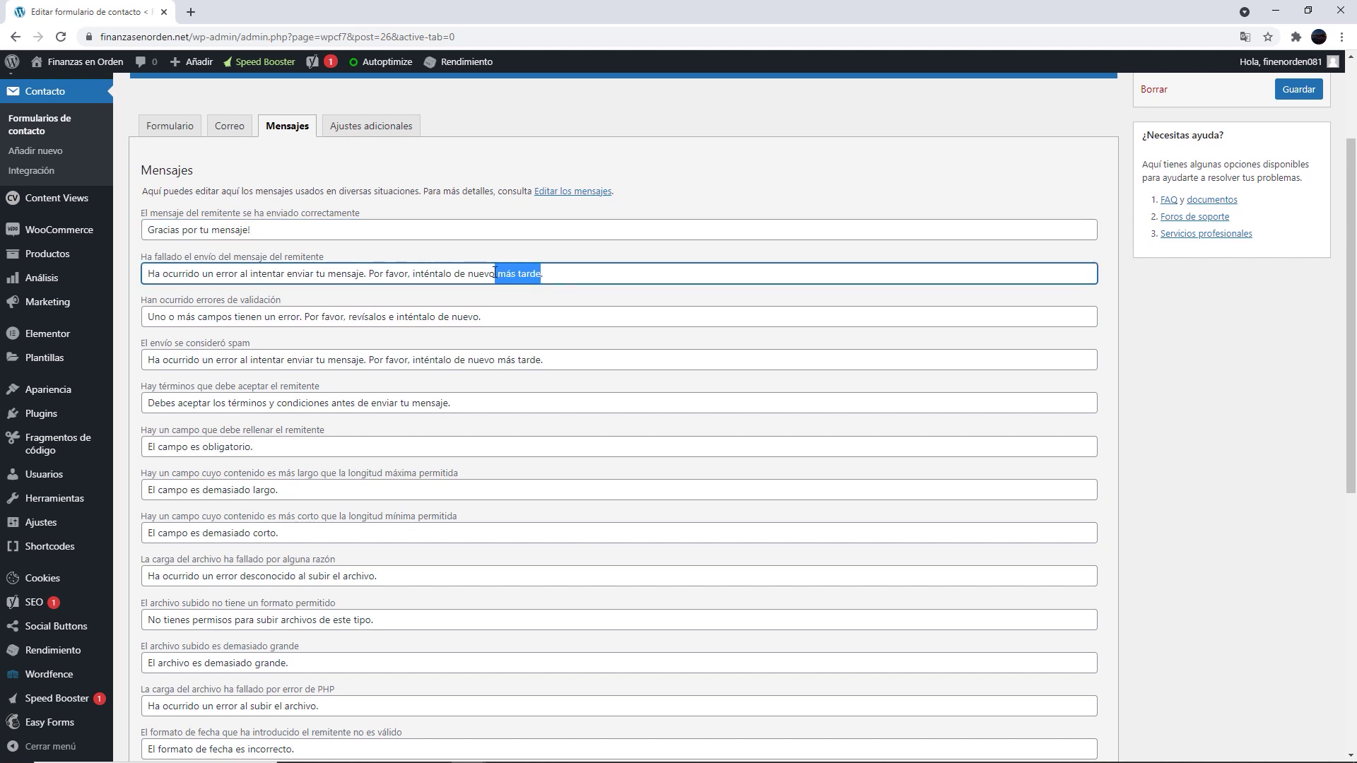
{"action": "key", "text": "BackSpace"}
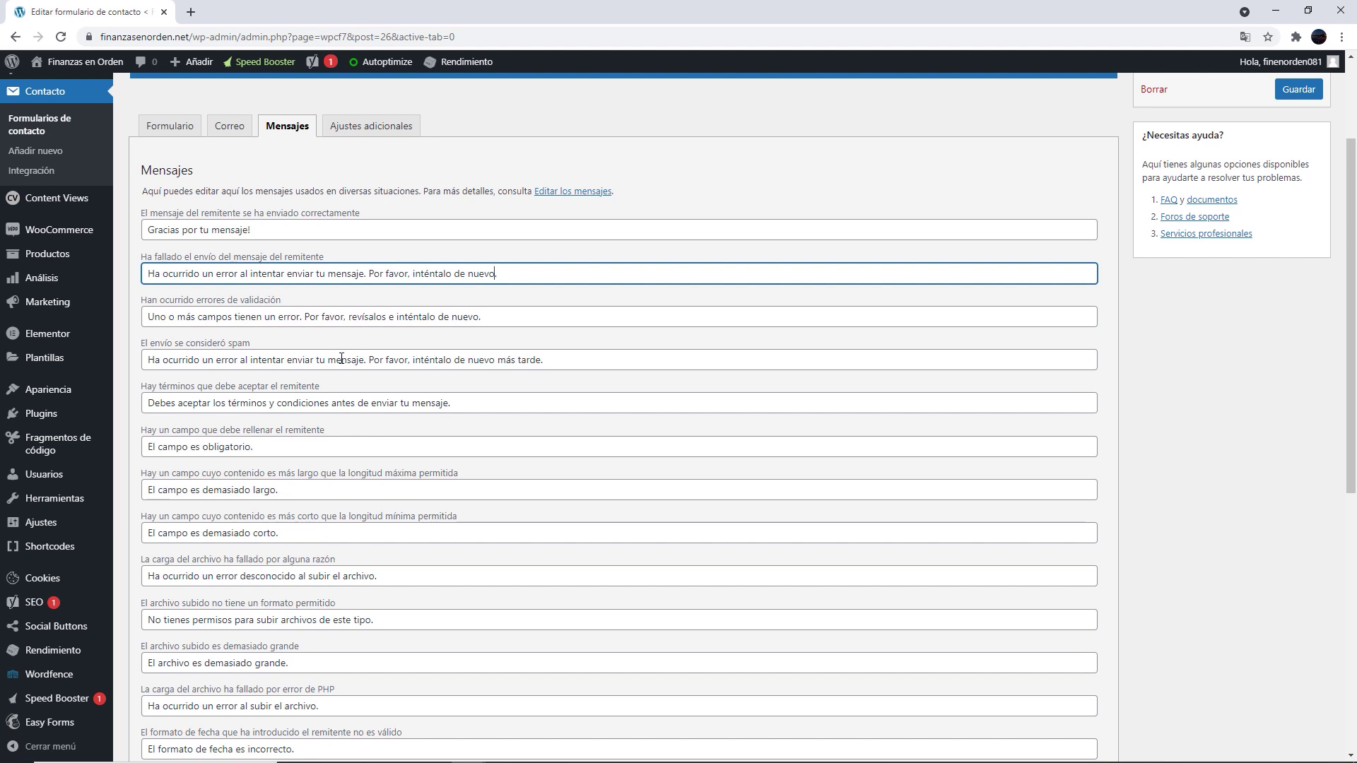
Review the terms, required-field, number, URL and phone-number error messages
{"action": "mouse_move", "coordinate": [156, 403]}
{"action": "left_mouse_down"}
{"action": "mouse_move", "coordinate": [473, 400]}
{"action": "mouse_move", "coordinate": [139, 408]}
{"action": "left_mouse_up"}
{"action": "left_click", "coordinate": [475, 400]}
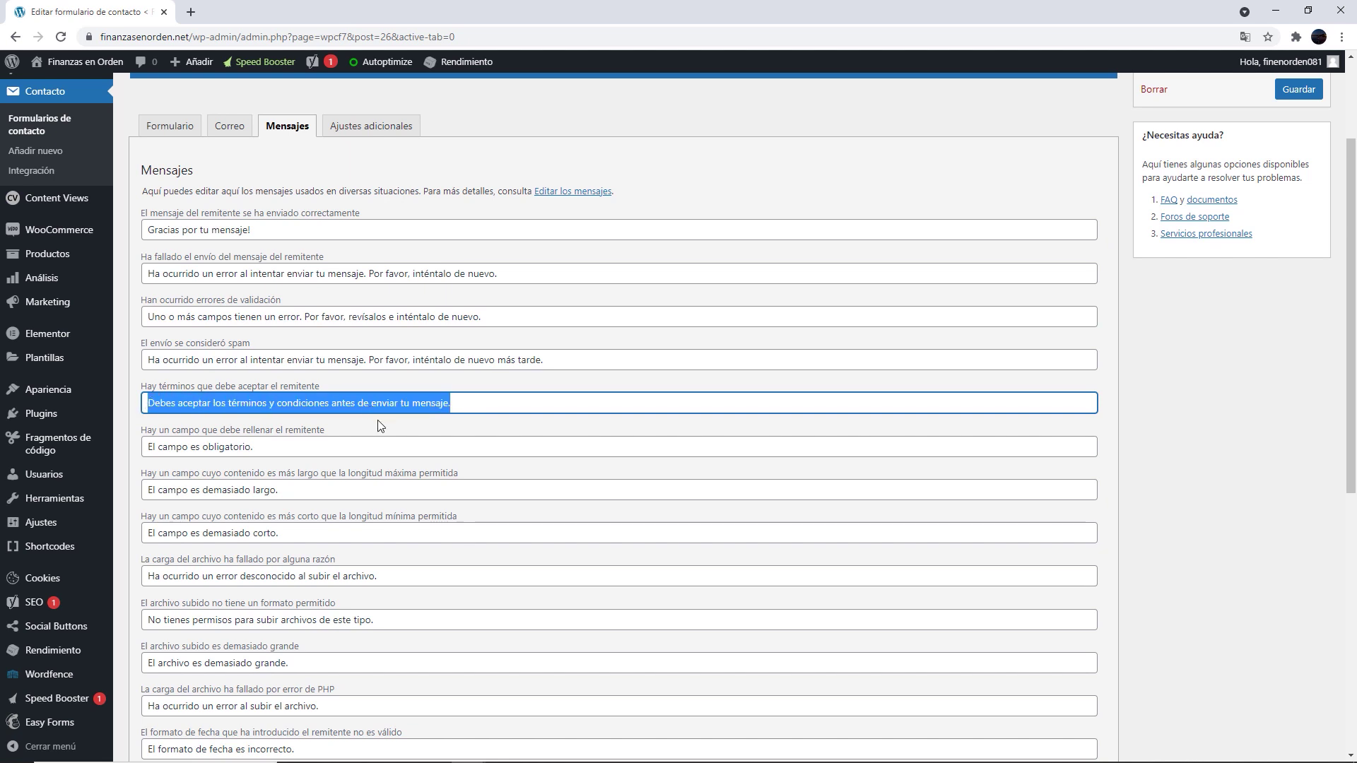
{"action": "key", "text": "Tab"}
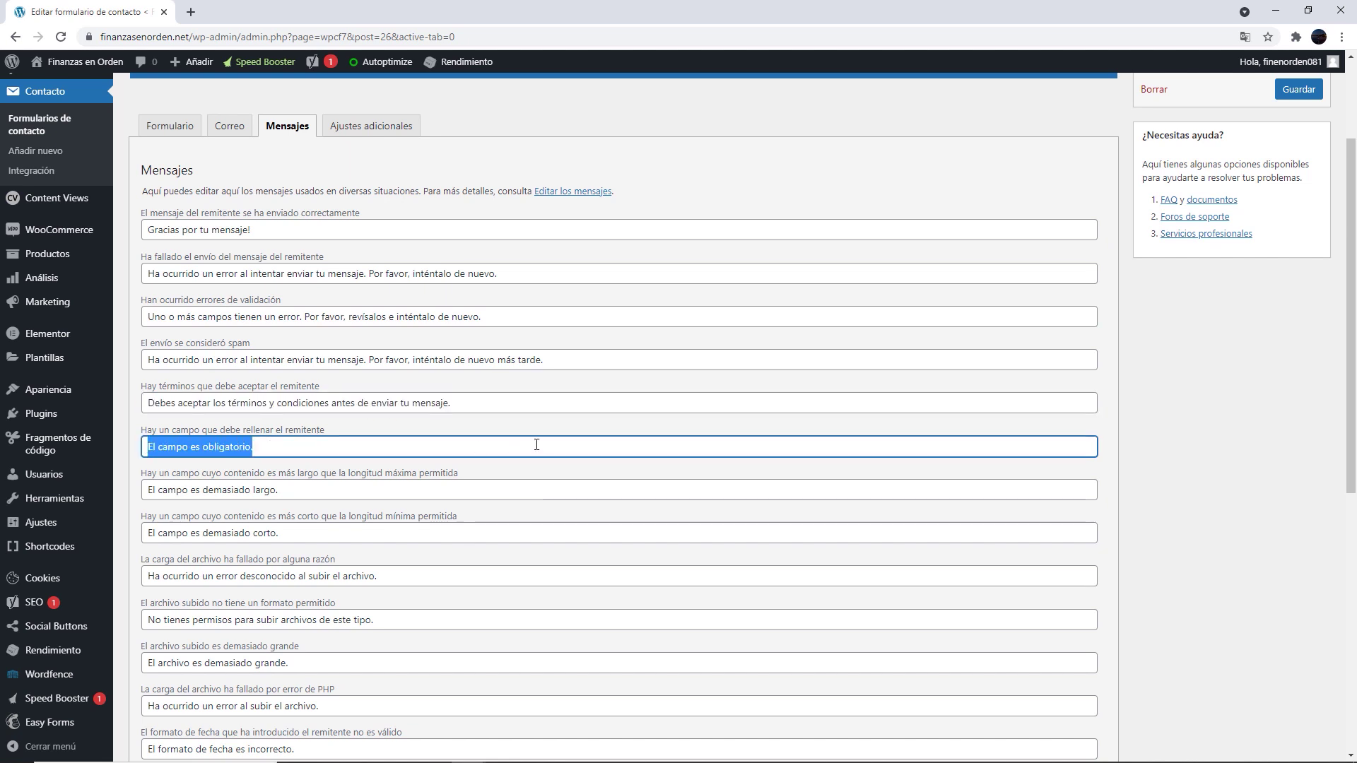
{"action": "scroll", "coordinate": [389, 317], "scroll_direction": "down", "scroll_amount": 3}
{"action": "scroll", "coordinate": [388, 393], "scroll_direction": "down", "scroll_amount": 5}
{"action": "left_click", "coordinate": [437, 409]}
{"action": "left_click", "coordinate": [369, 628]}
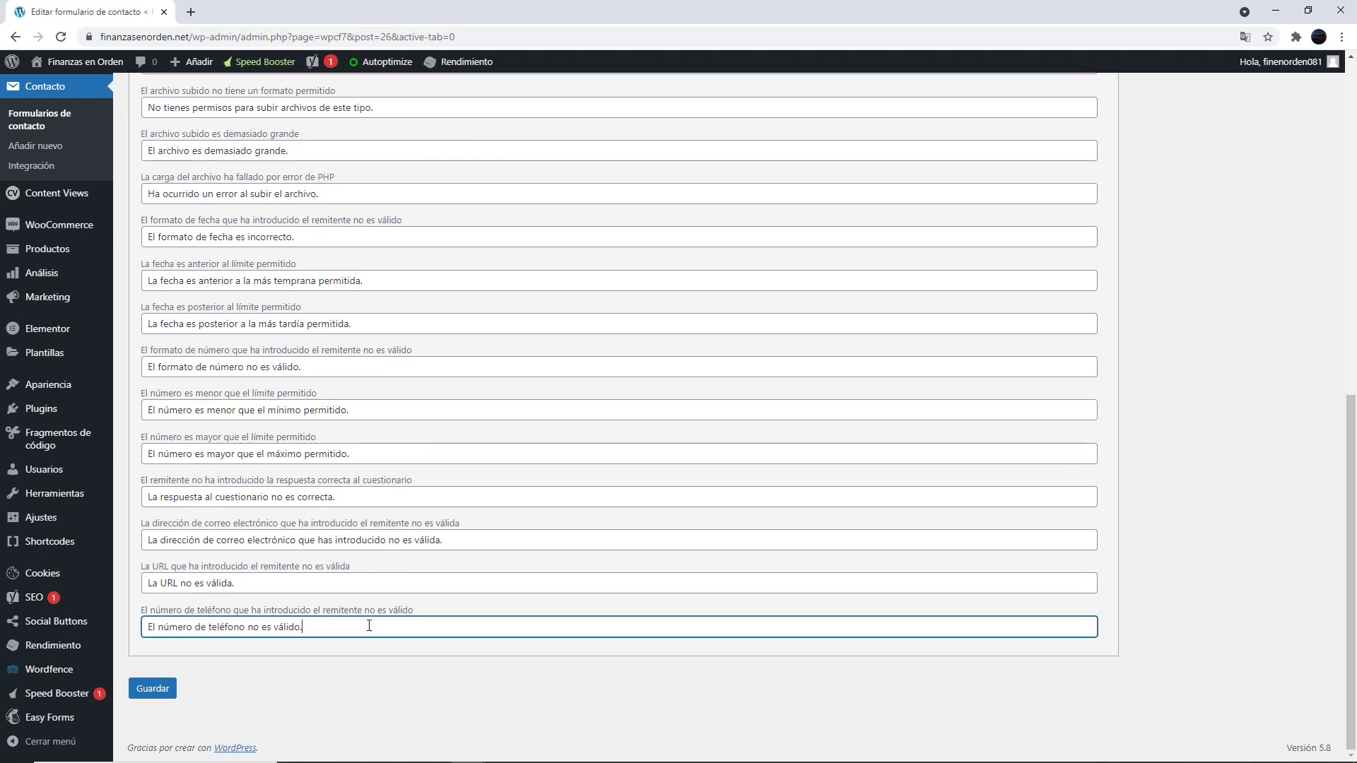
{"action": "left_click", "coordinate": [355, 367]}
{"action": "left_click", "coordinate": [361, 410]}
{"action": "left_click", "coordinate": [385, 453]}
{"action": "left_click", "coordinate": [416, 496]}
{"action": "left_click", "coordinate": [445, 540]}
{"action": "left_click", "coordinate": [435, 583]}
{"action": "left_click", "coordinate": [424, 627]}
{"action": "left_click", "coordinate": [339, 697]}
Review the date and file-upload error messages, then save the form
{"action": "scroll", "coordinate": [329, 614], "scroll_direction": "up", "scroll_amount": 4}
{"action": "left_click", "coordinate": [330, 565]}
{"action": "left_click", "coordinate": [318, 520]}
{"action": "left_click", "coordinate": [315, 477]}
{"action": "left_click", "coordinate": [318, 434]}
{"action": "left_click", "coordinate": [319, 391]}
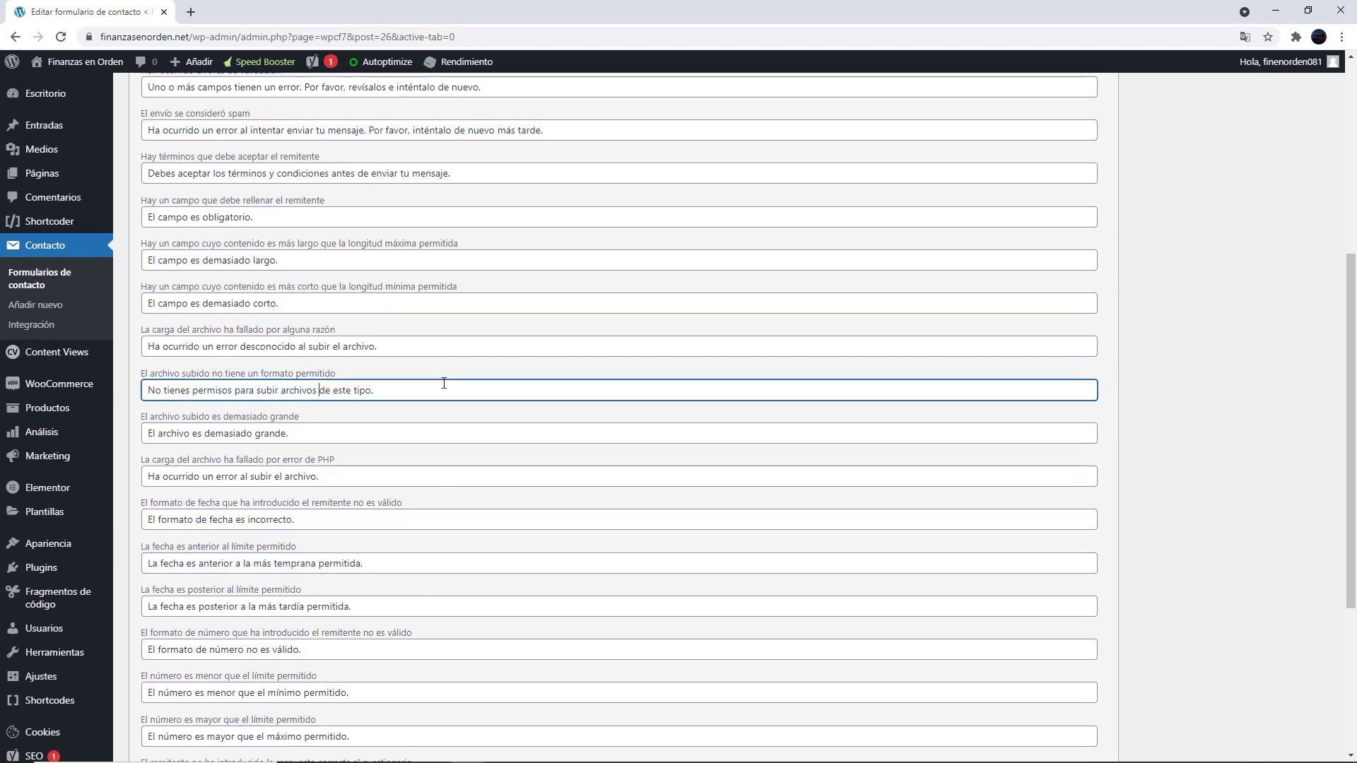
{"action": "left_click", "coordinate": [1166, 407]}
{"action": "scroll", "coordinate": [1152, 400], "scroll_direction": "down", "scroll_amount": 4}
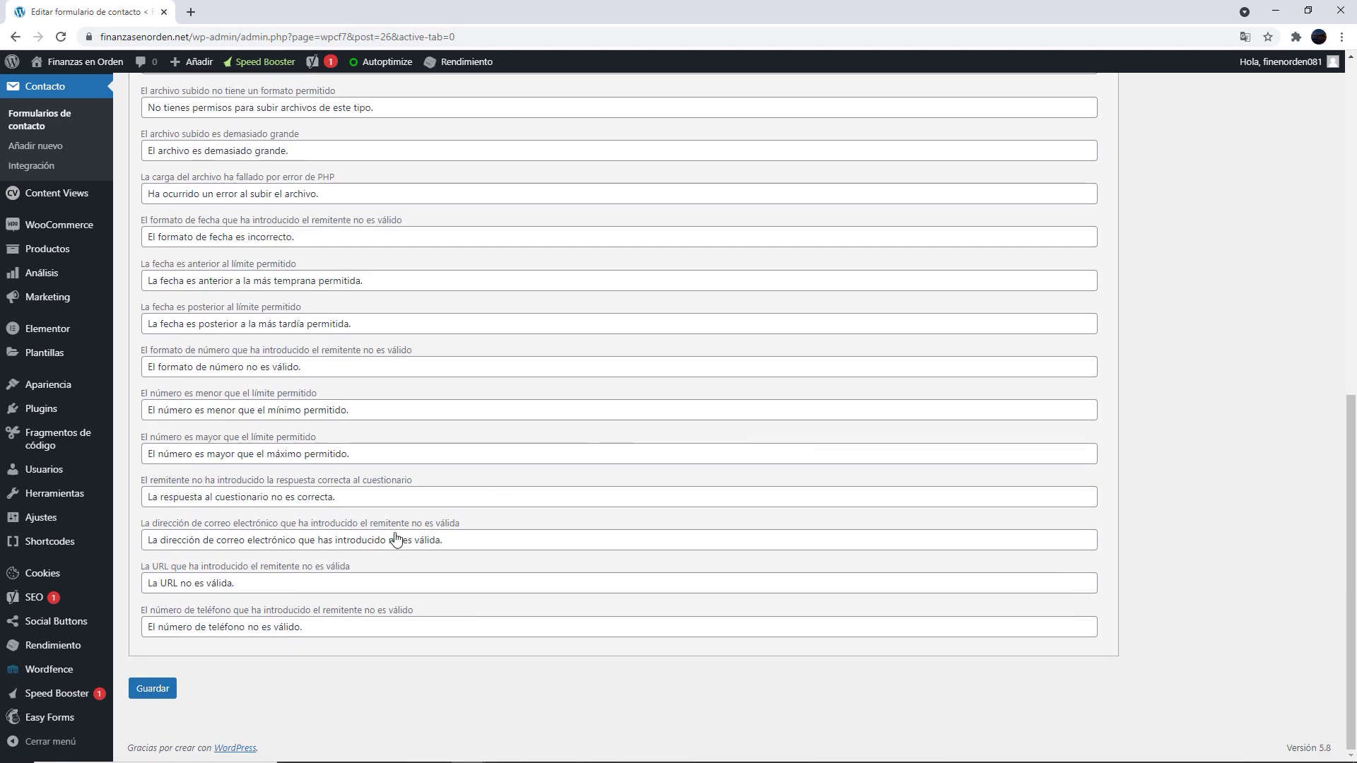
{"action": "scroll", "coordinate": [319, 658], "scroll_direction": "up", "scroll_amount": 7}
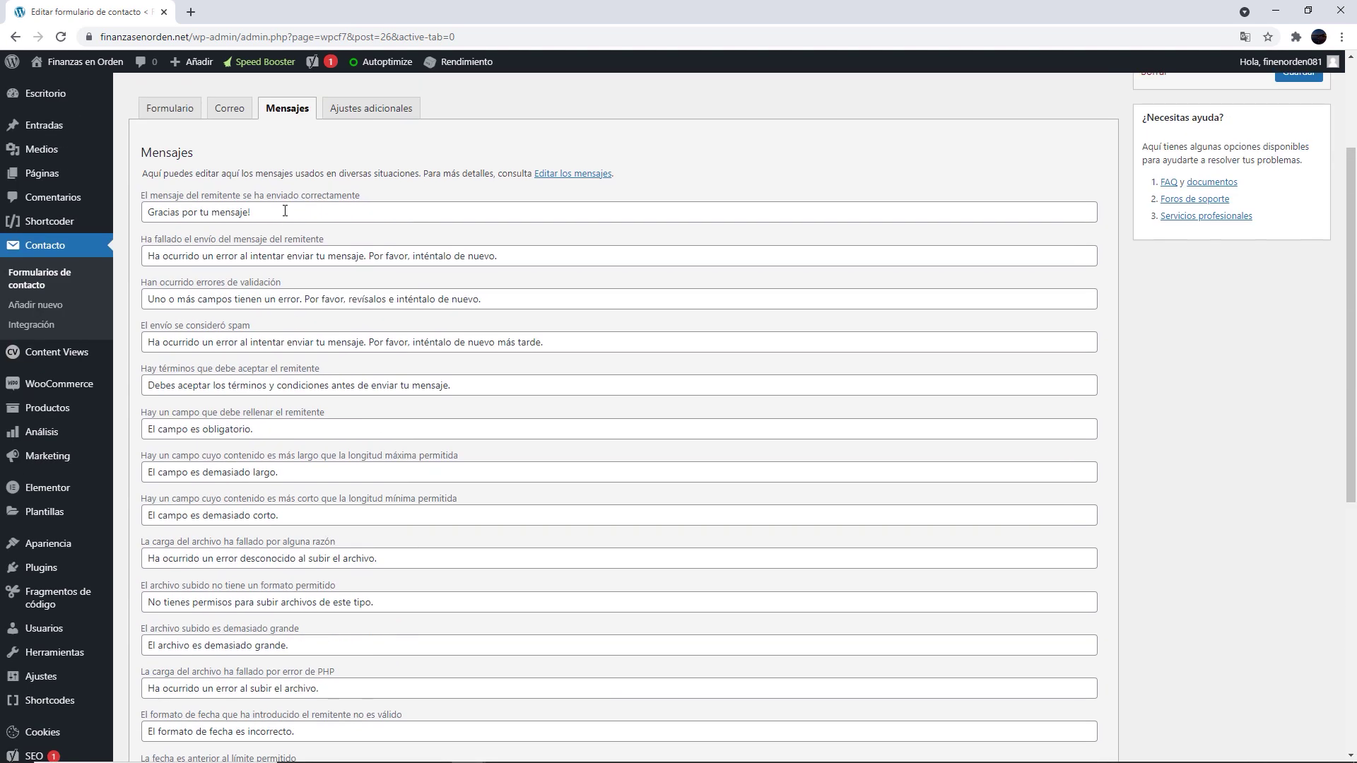
{"action": "scroll", "coordinate": [539, 463], "scroll_direction": "down", "scroll_amount": 7}
{"action": "left_click", "coordinate": [153, 688]}
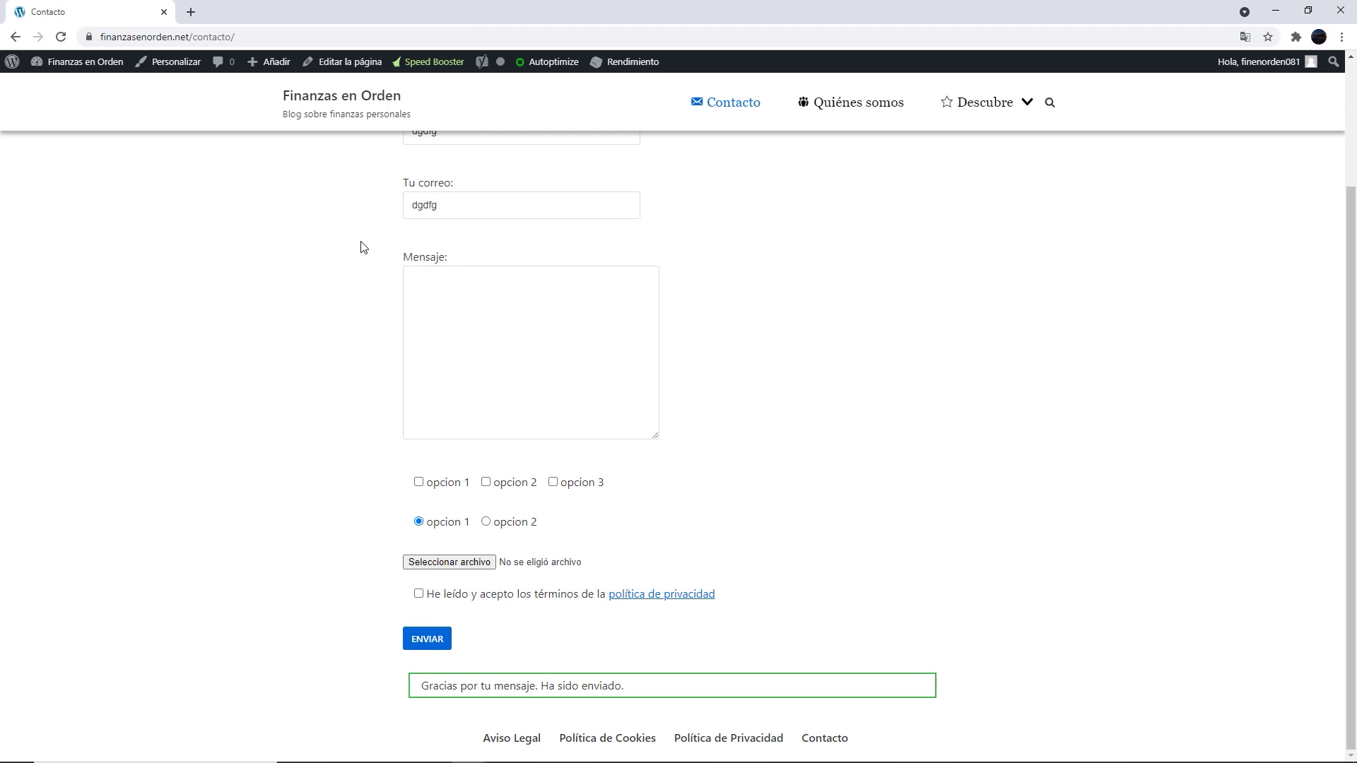
Complete the test entry's email and message, tick opcion 2 and the privacy checkbox, and send it
{"action": "type", "text": "gmail.com"}
{"action": "key", "text": "Tab"}
{"action": "type", "text": "dsfdsfs"}
{"action": "left_click", "coordinate": [485, 482]}
{"action": "left_click", "coordinate": [419, 594]}
{"action": "left_click", "coordinate": [427, 638]}
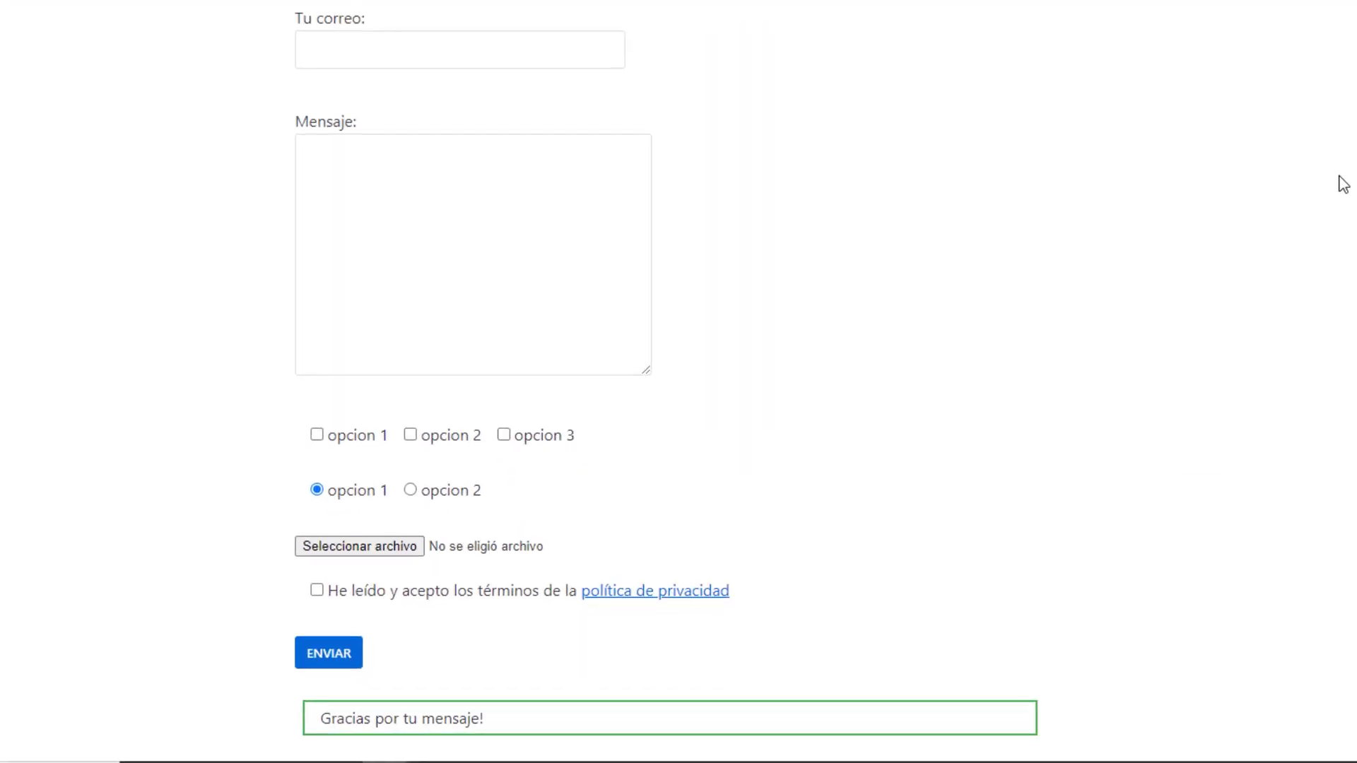
Check the 'Gracias por tu mensaje!' reply and go to the form's Ajustes adicionales panel
{"action": "left_click_drag", "start_coordinate": [511, 663], "coordinate": [257, 666]}
{"action": "left_click", "coordinate": [354, 651]}
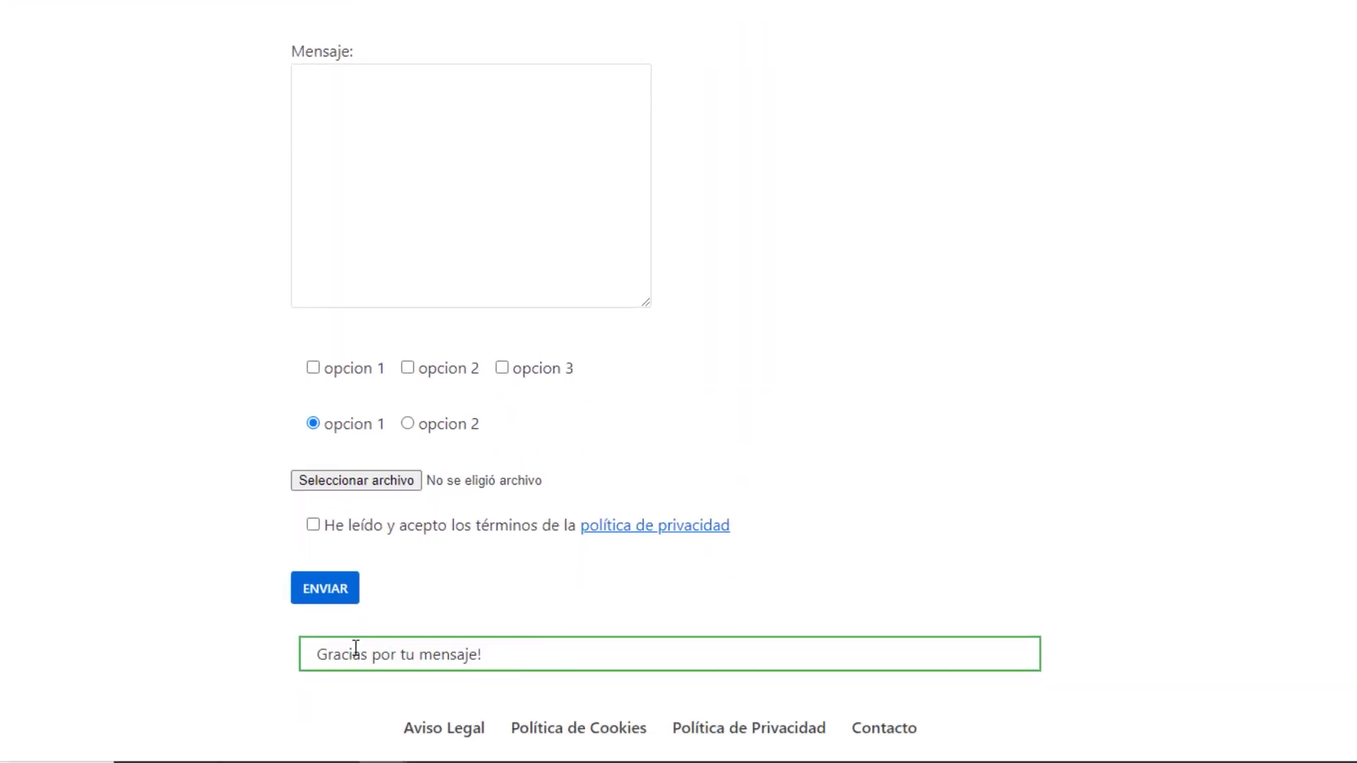
{"action": "triple_click", "coordinate": [353, 651]}
{"action": "left_click", "coordinate": [1232, 267]}
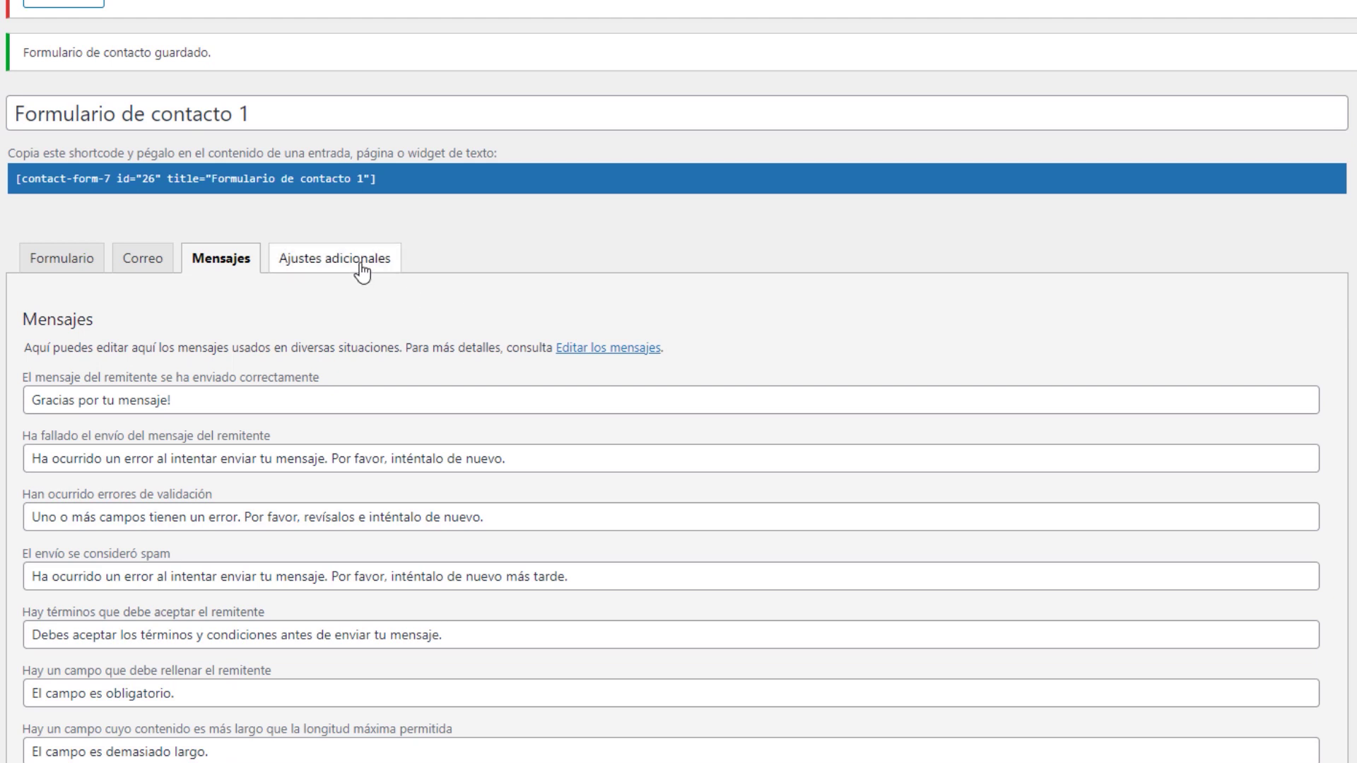
{"action": "left_click", "coordinate": [362, 267]}
Open the Additional Settings documentation linked from the Ajustes adicionales panel
{"action": "left_click_drag", "start_coordinate": [61, 347], "coordinate": [337, 348]}
{"action": "left_click", "coordinate": [702, 320]}
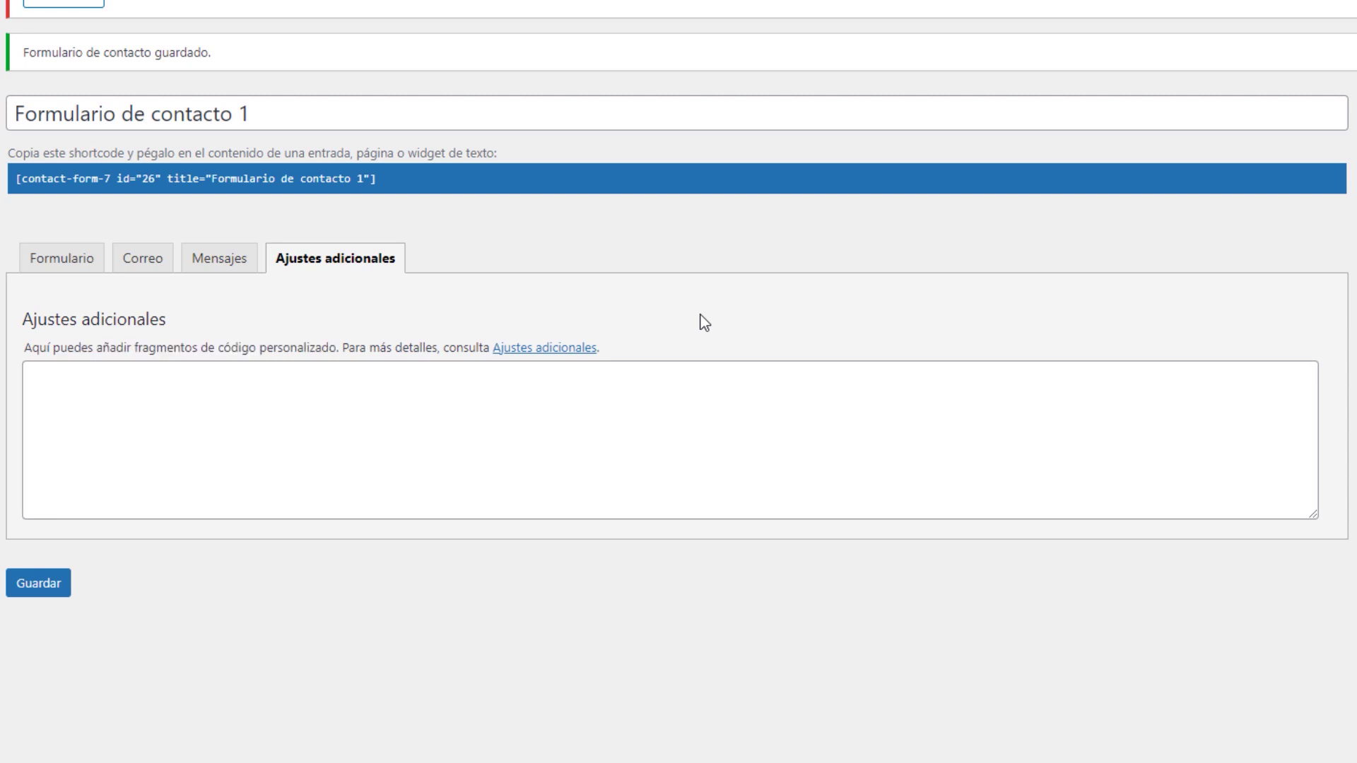
{"action": "left_click", "coordinate": [536, 351]}
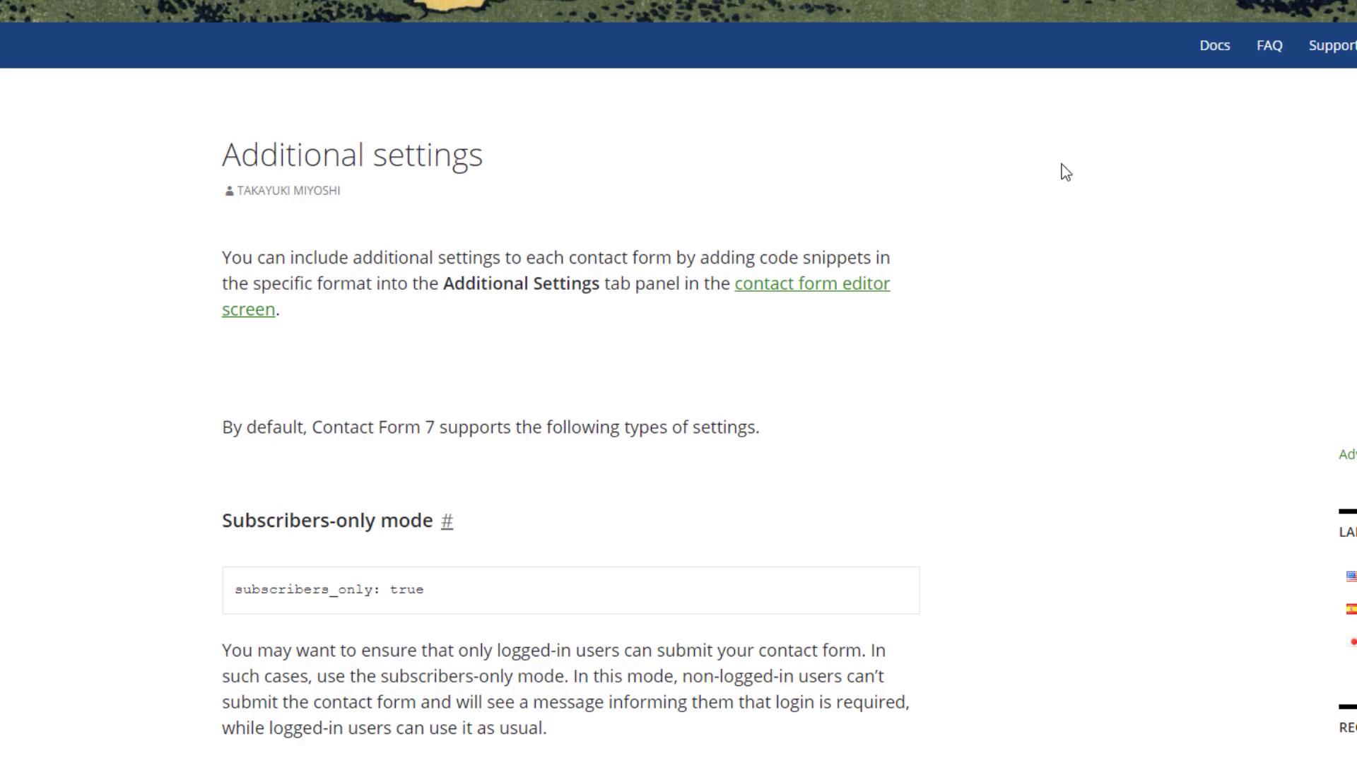
{"action": "middle_click", "coordinate": [1065, 178]}
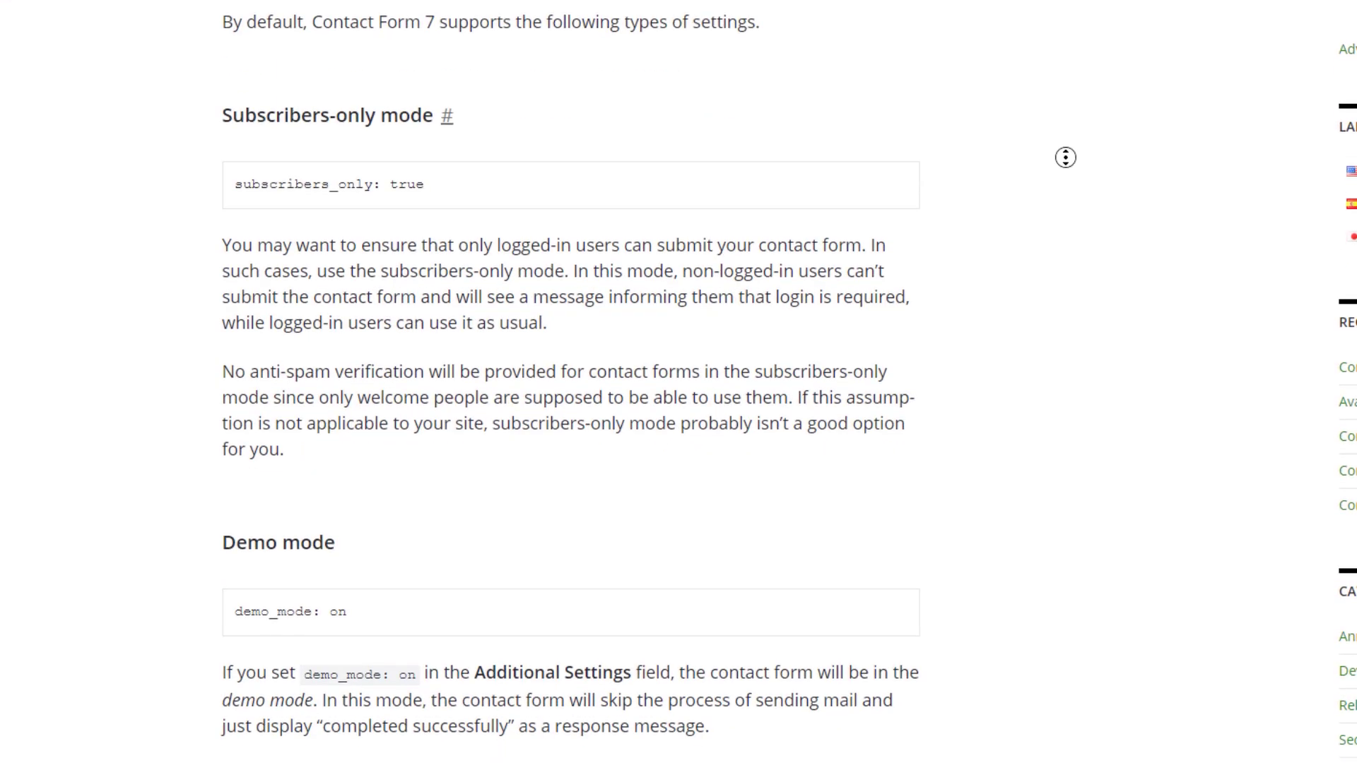
{"action": "left_click_drag", "start_coordinate": [242, 245], "coordinate": [590, 280]}
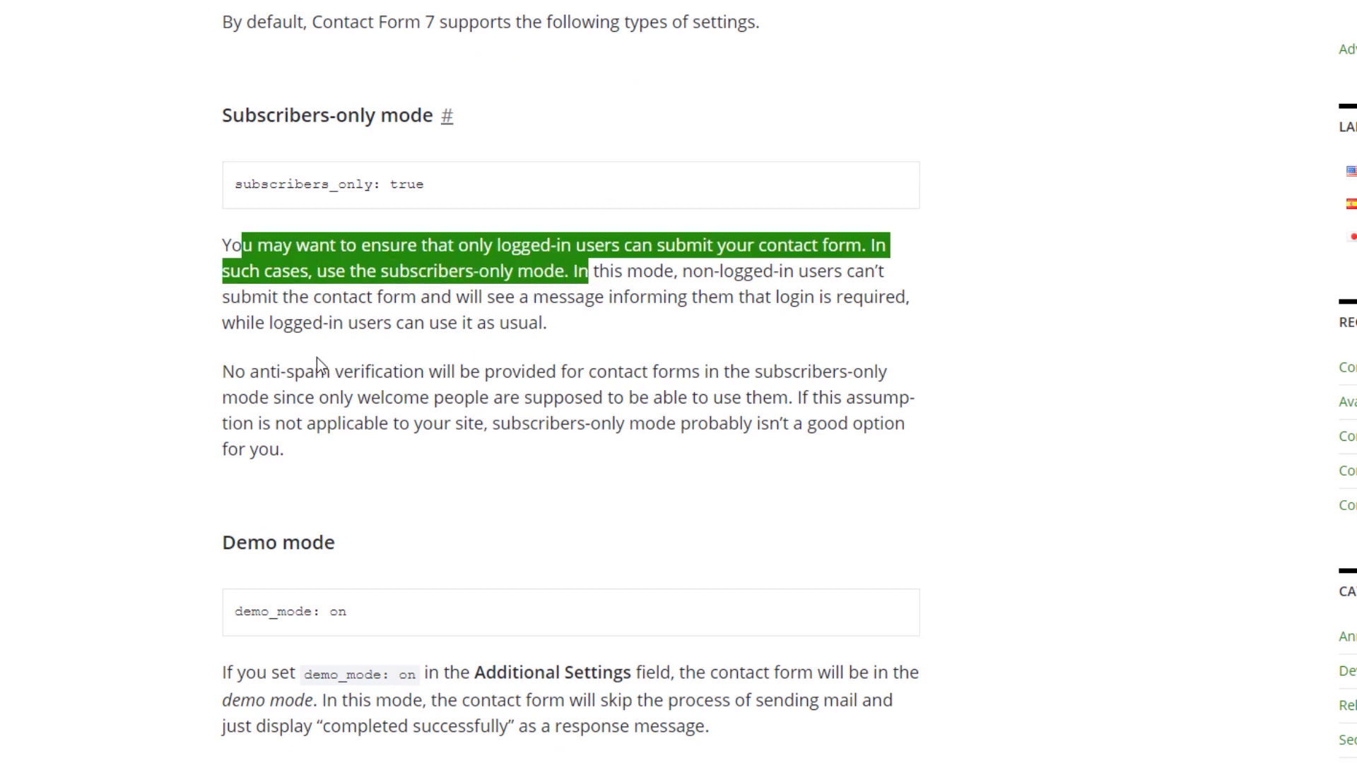
{"action": "left_click", "coordinate": [244, 298]}
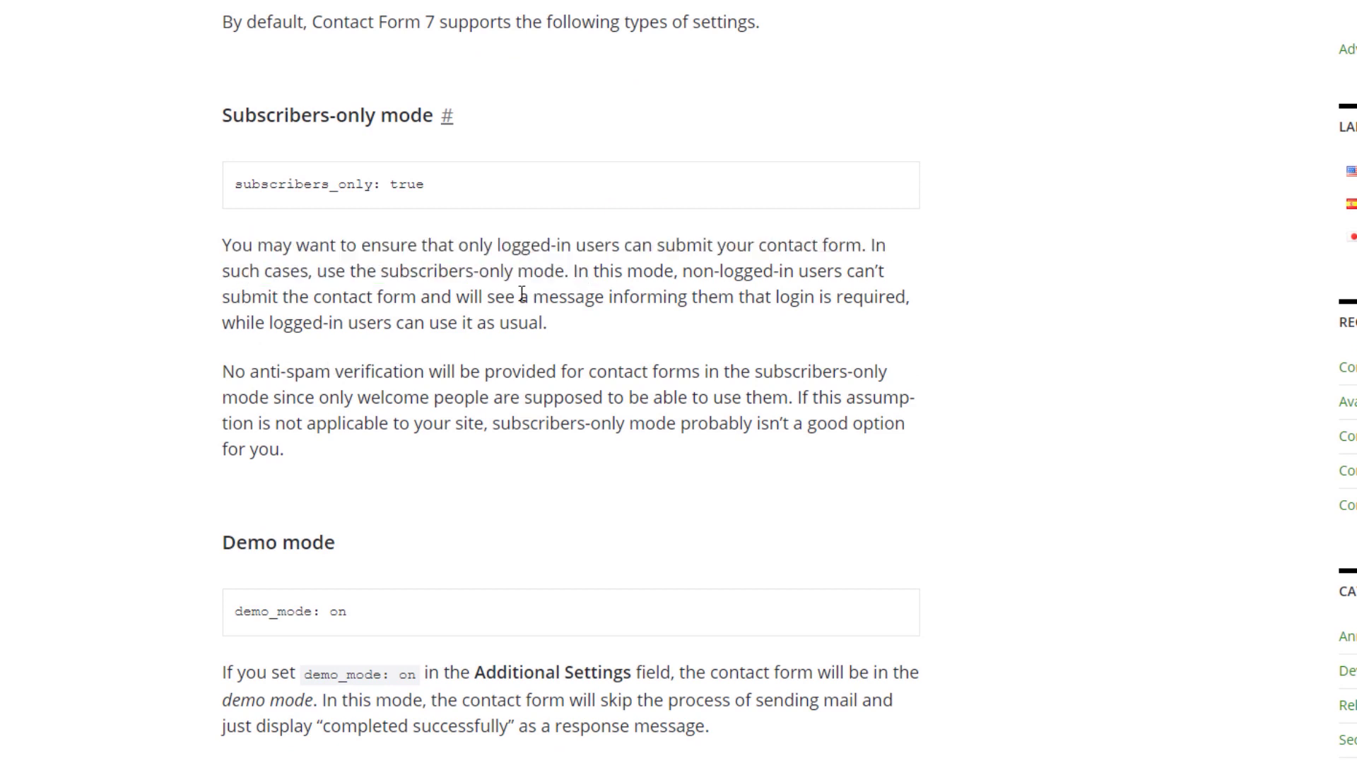
Copy 'subscribers_only: true' from the docs into the additional settings field
{"action": "left_click_drag", "start_coordinate": [425, 184], "coordinate": [234, 185]}
{"action": "key", "text": "ctrl+c"}
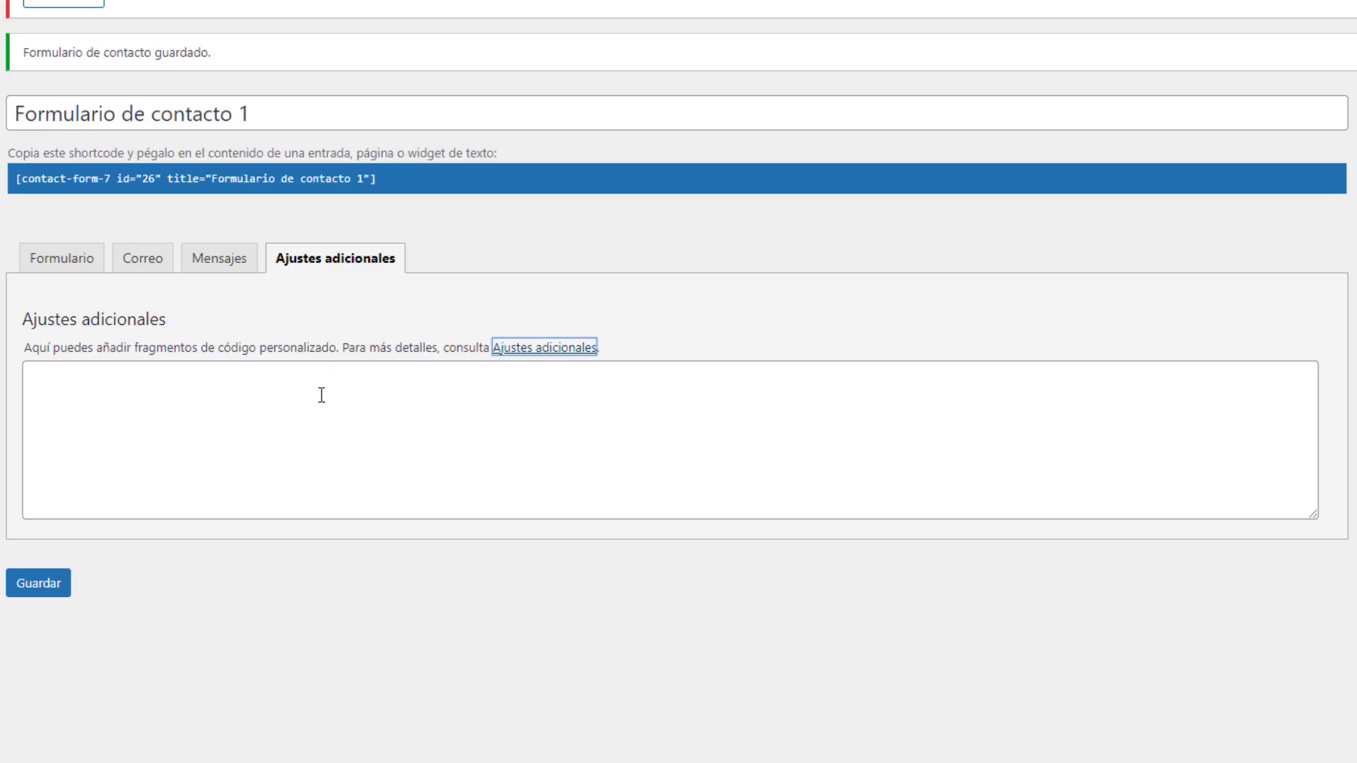
{"action": "left_click", "coordinate": [318, 393]}
{"action": "key", "text": "ctrl+v"}
{"action": "key", "text": "Return"}
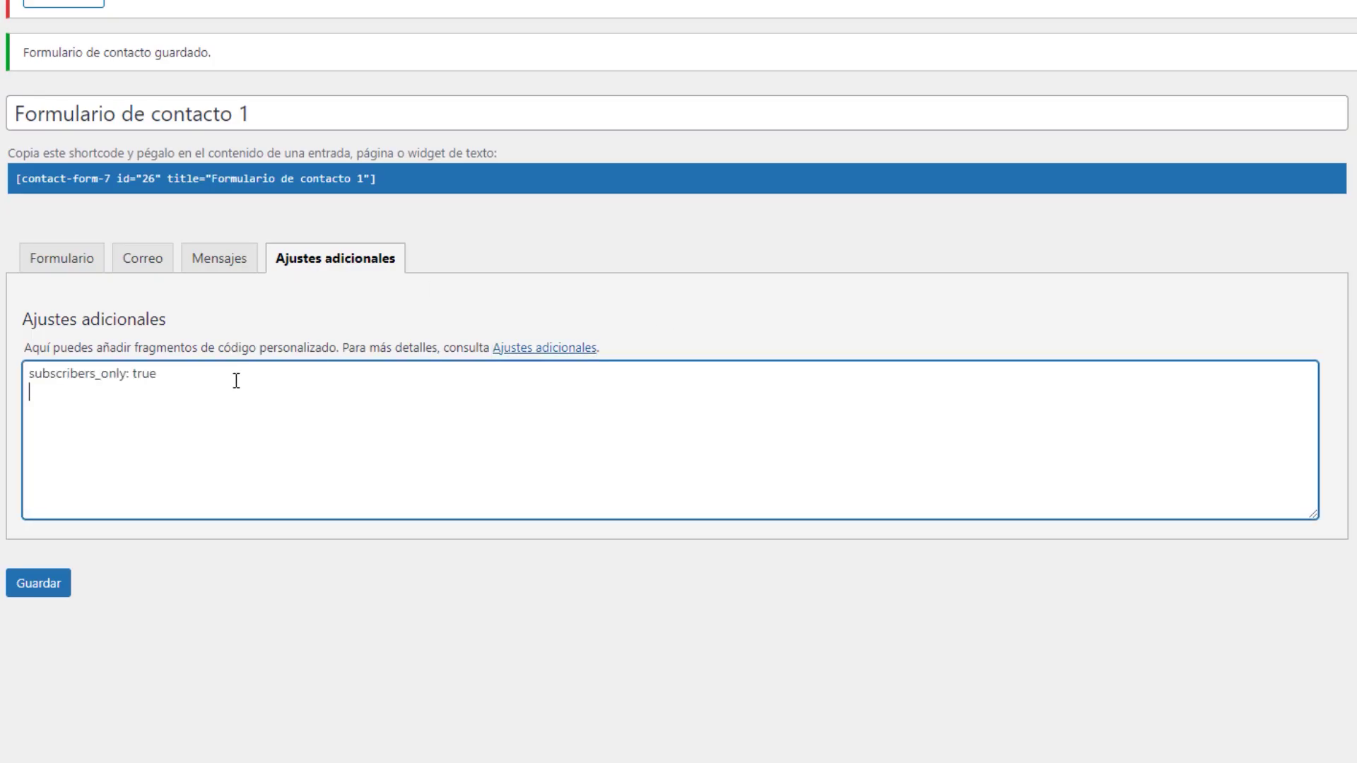
{"action": "key", "text": "ctrl+z"}
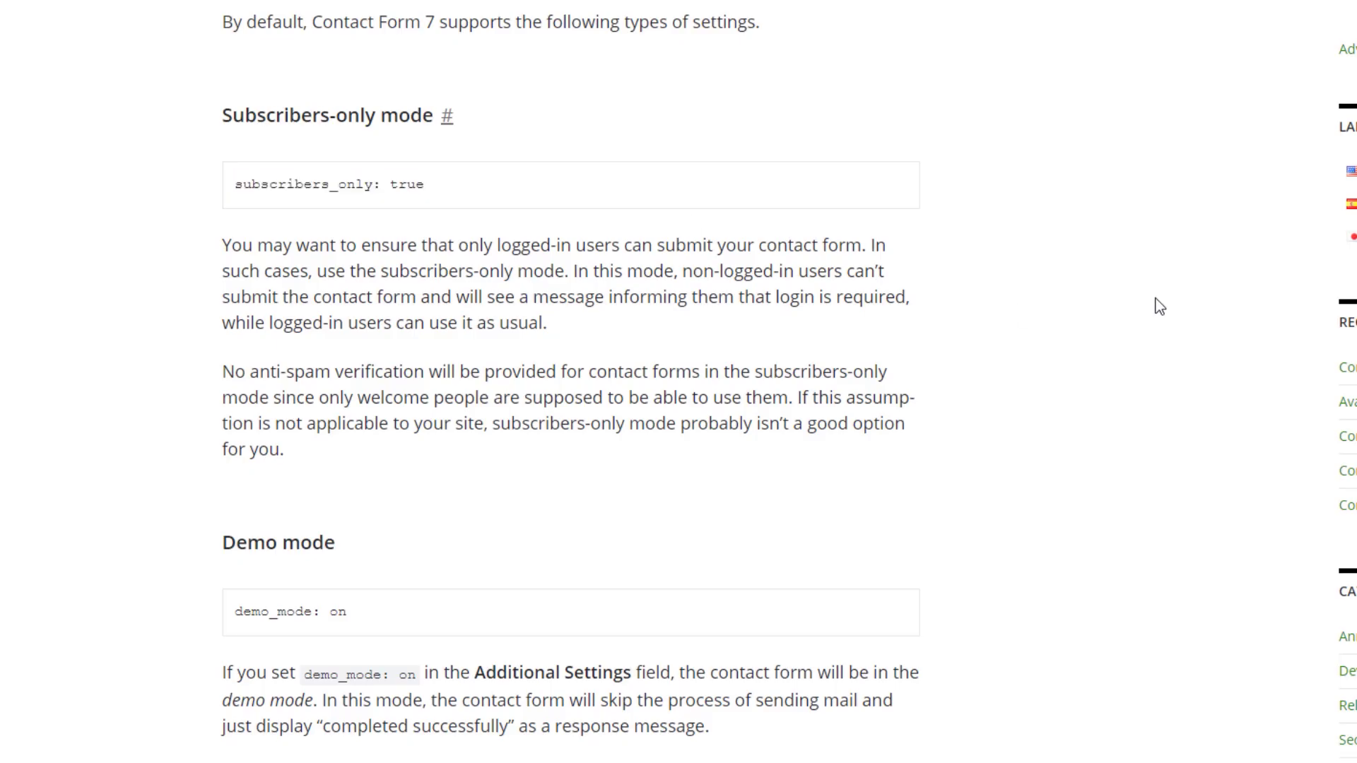
{"action": "middle_click", "coordinate": [1145, 334]}
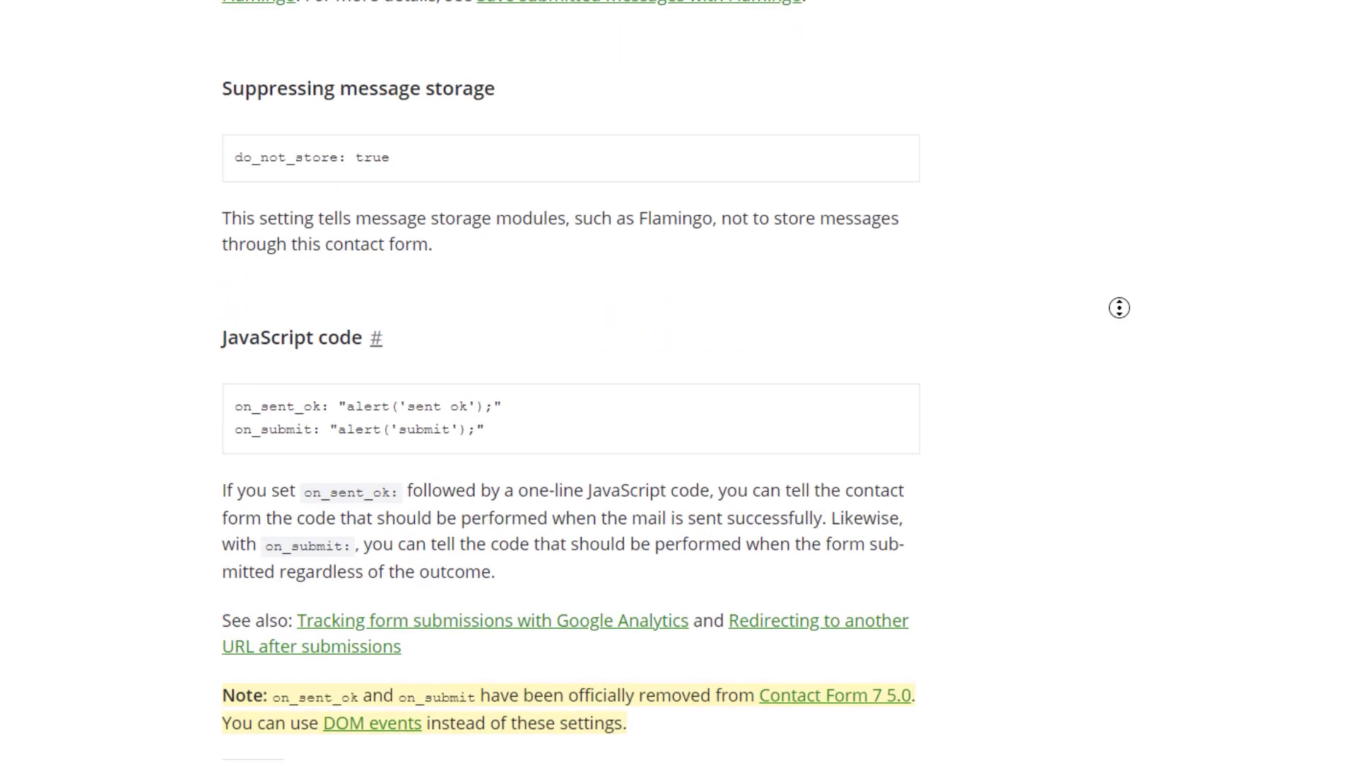
Open the 'DOM events' link from the JavaScript code note in a new tab
{"action": "left_click_drag", "start_coordinate": [483, 432], "coordinate": [171, 400]}
{"action": "left_click", "coordinate": [171, 401]}
{"action": "scroll", "coordinate": [1191, 366], "scroll_direction": "down", "scroll_amount": 4}
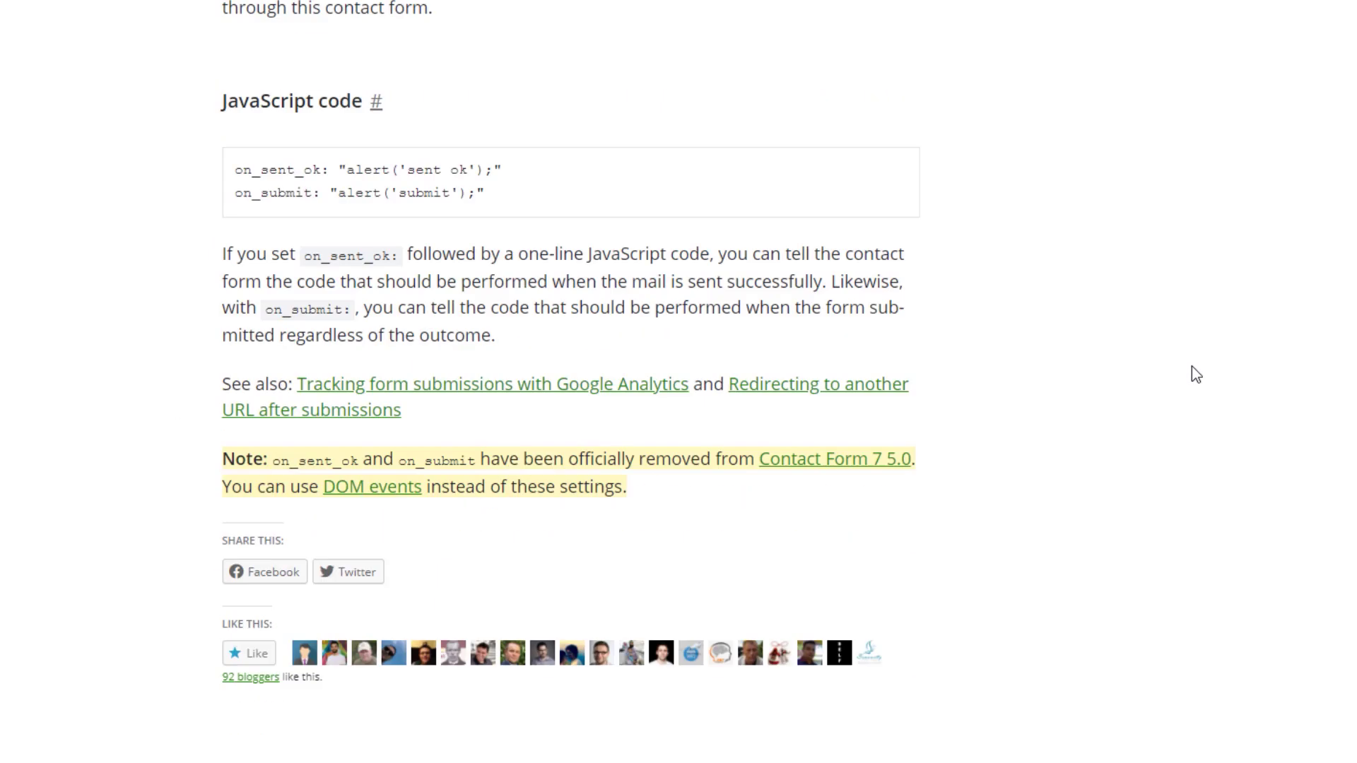
{"action": "right_click", "coordinate": [403, 434]}
{"action": "left_click", "coordinate": [446, 442]}
Scroll through the DOM events article's list of custom events
{"action": "left_click", "coordinate": [1011, 15]}
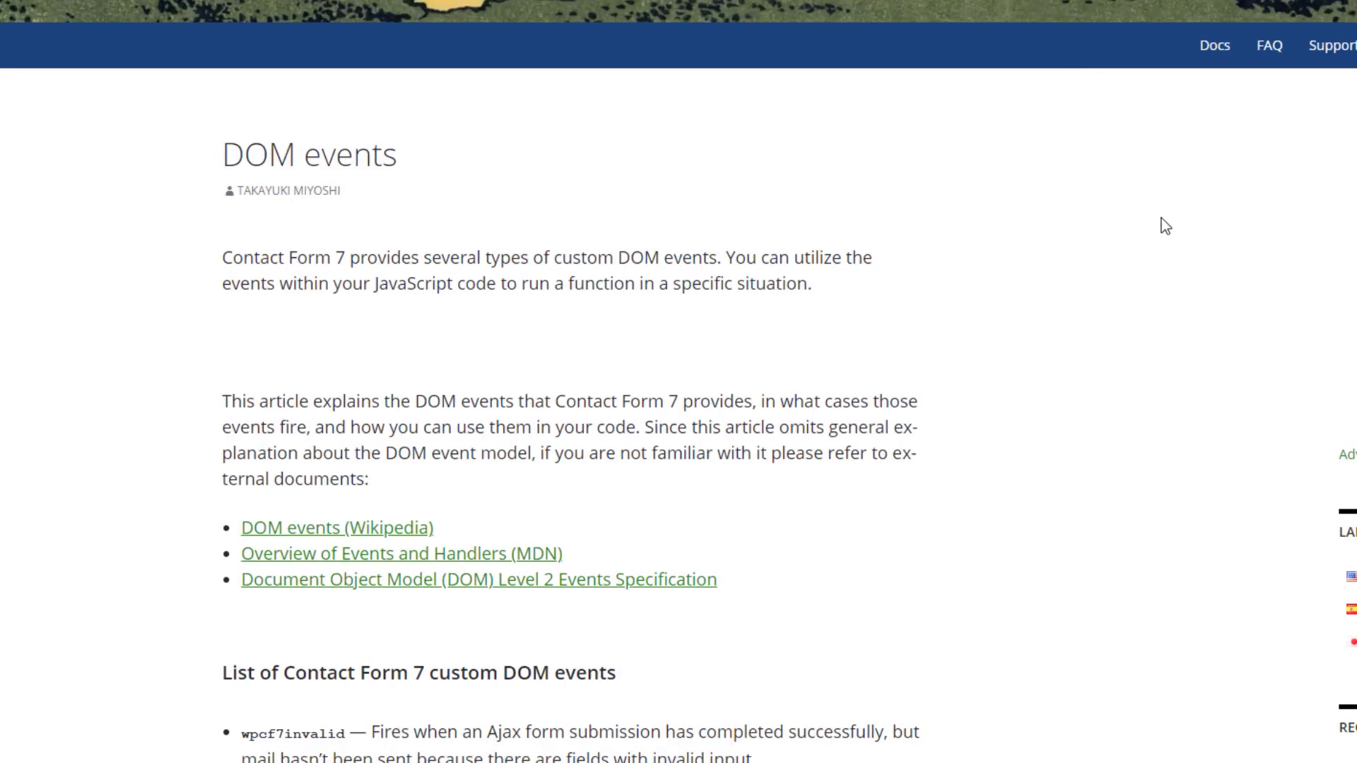
{"action": "middle_click", "coordinate": [1144, 252]}
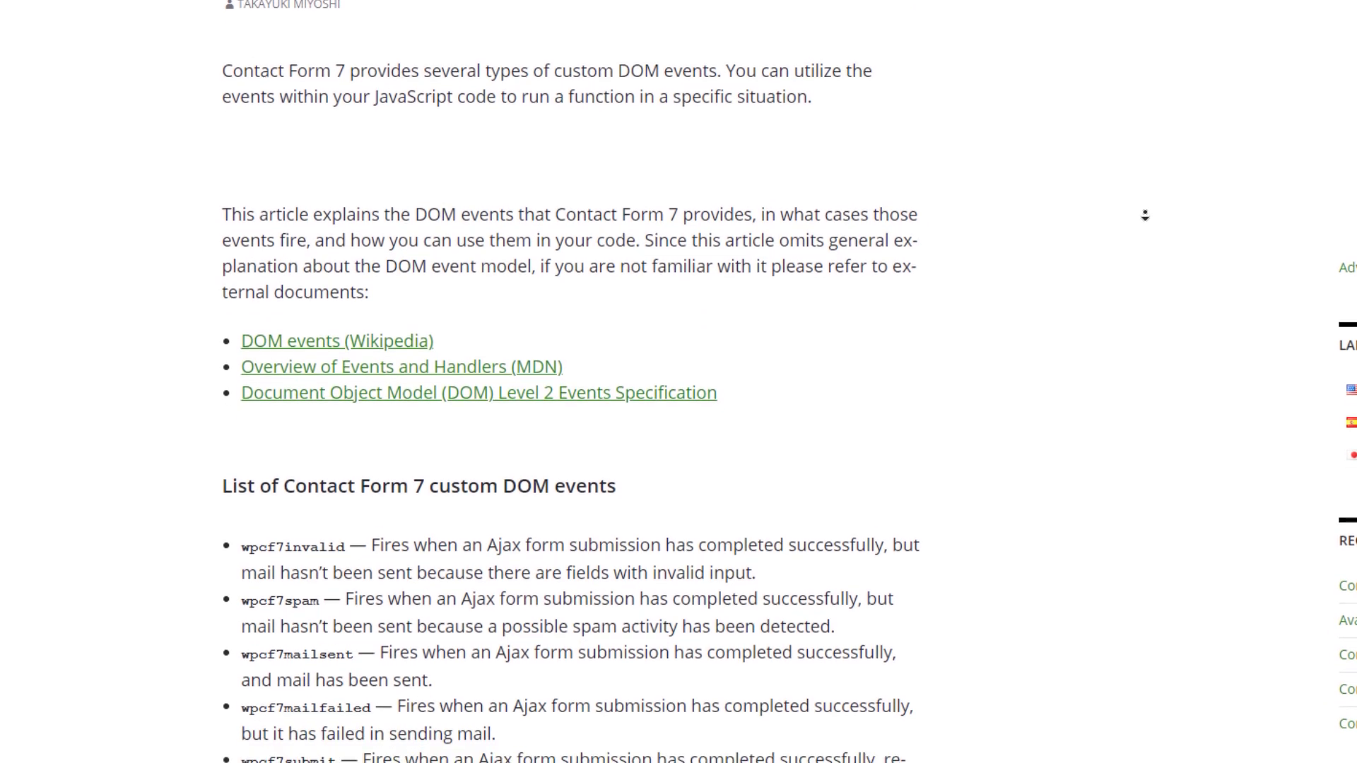
{"action": "left_click", "coordinate": [461, 366]}
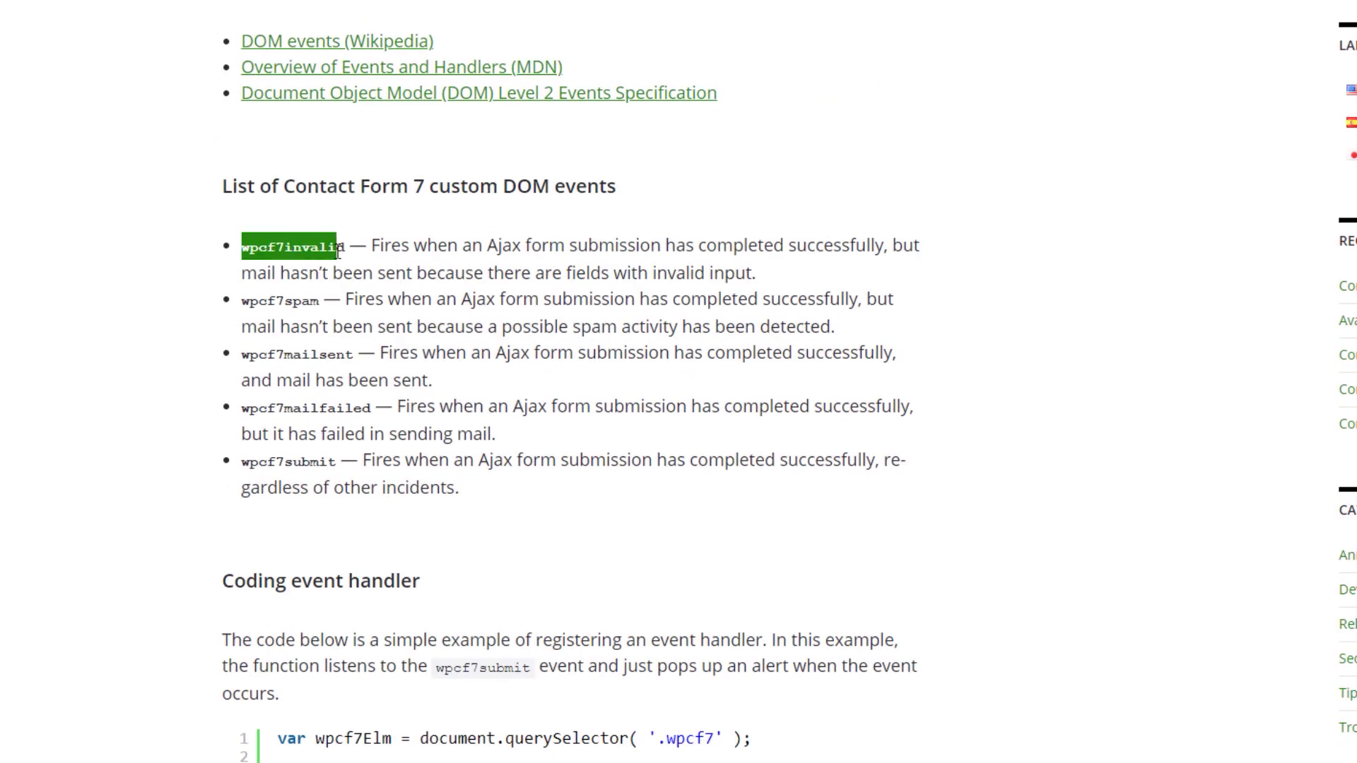
{"action": "scroll", "coordinate": [1229, 305], "scroll_direction": "down", "scroll_amount": 1}
{"action": "scroll", "coordinate": [1226, 297], "scroll_direction": "down", "scroll_amount": 5}
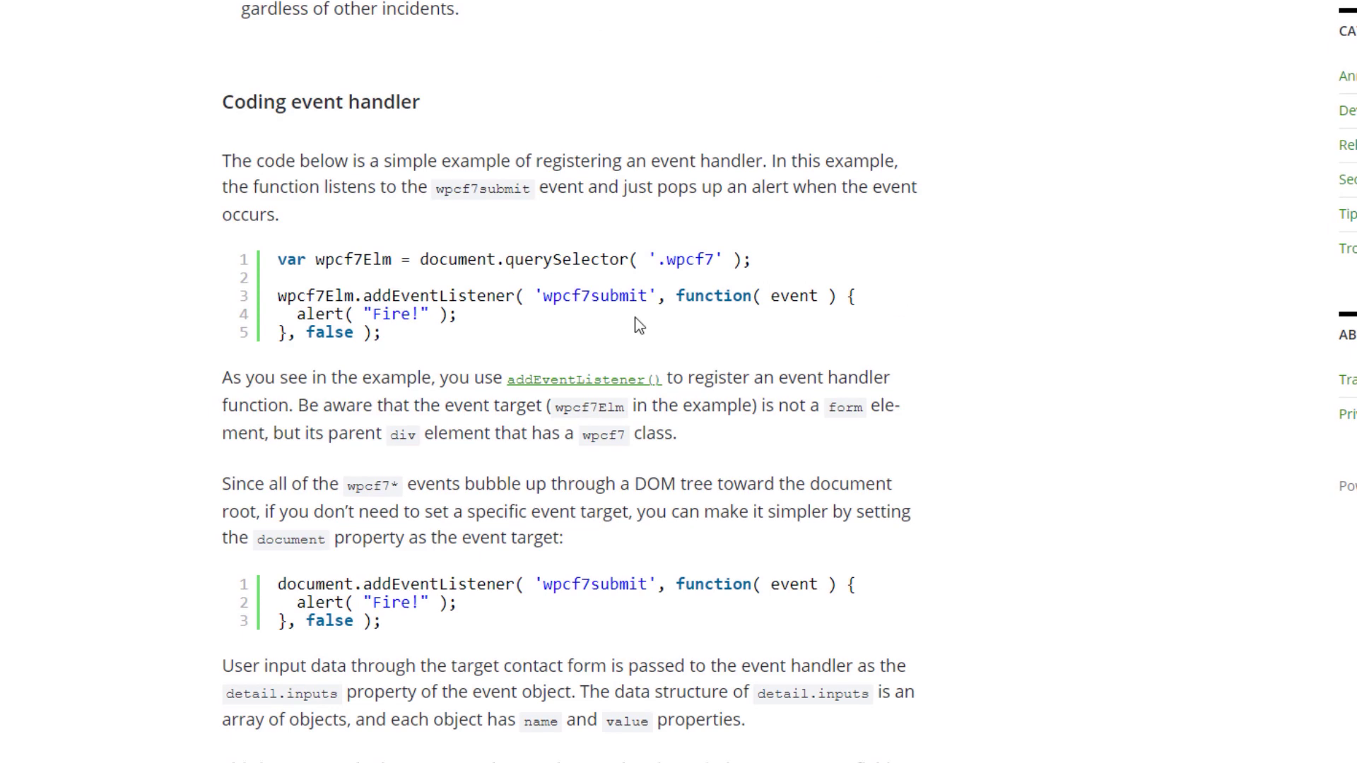
{"action": "scroll", "coordinate": [1215, 250], "scroll_direction": "down", "scroll_amount": 8}
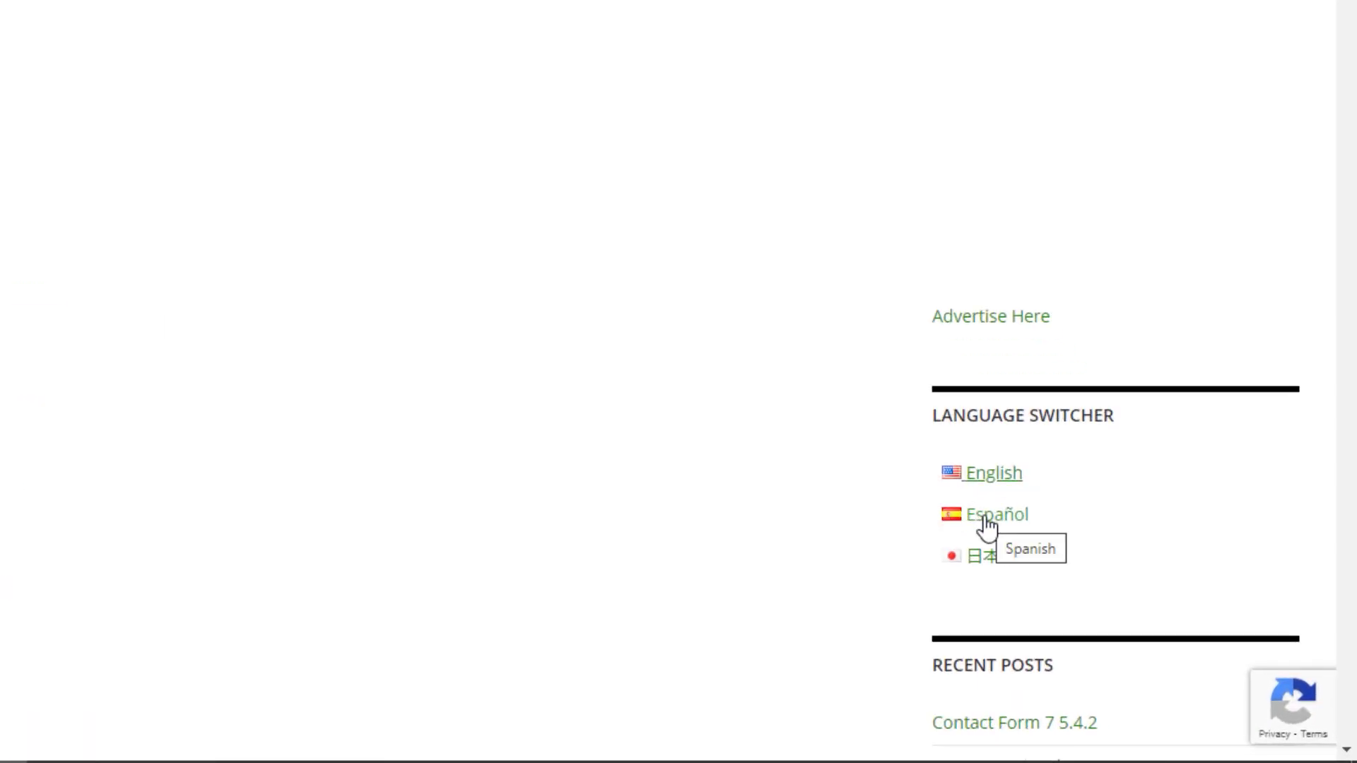
Switch the Contact Form 7 documentation to Español
{"action": "left_click", "coordinate": [987, 521]}
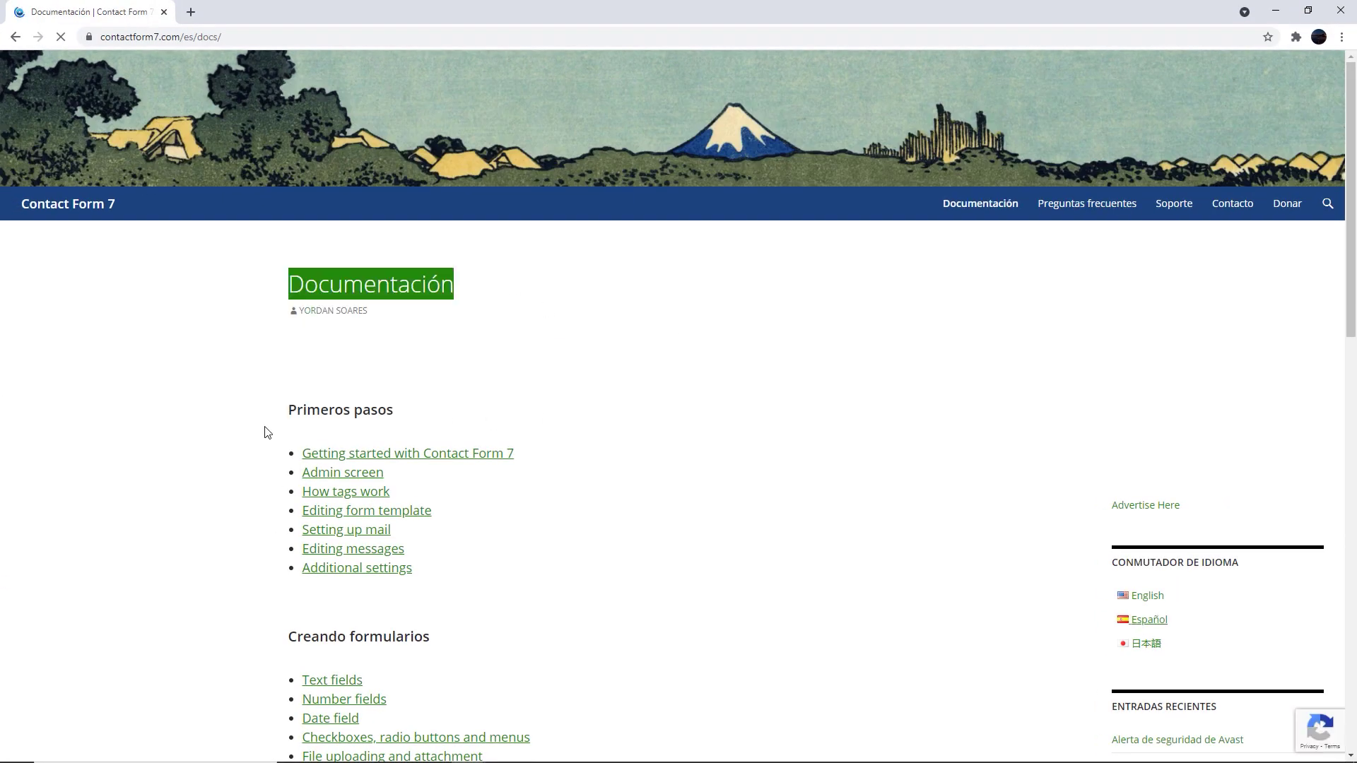
{"action": "left_click_drag", "start_coordinate": [412, 417], "coordinate": [293, 409]}
{"action": "scroll", "coordinate": [715, 375], "scroll_direction": "down", "scroll_amount": 4}
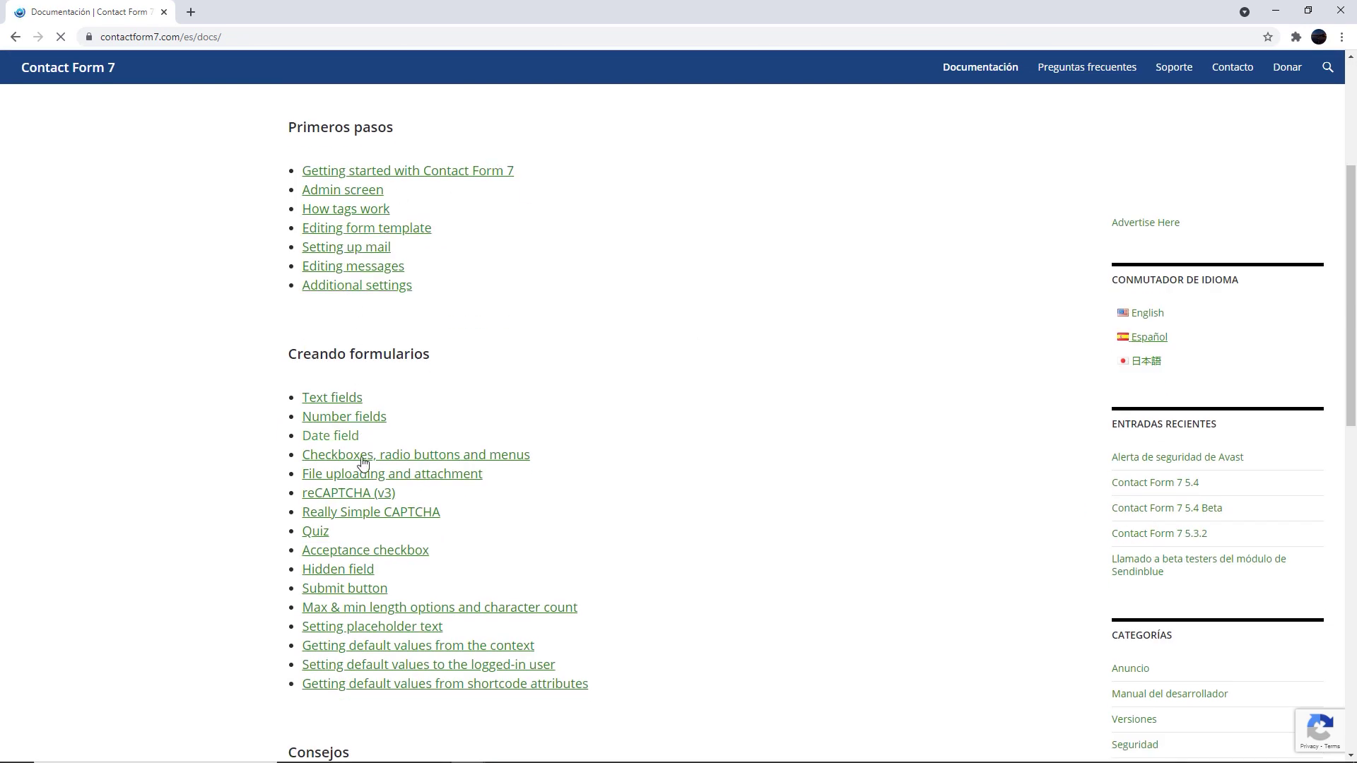
{"action": "scroll", "coordinate": [363, 547], "scroll_direction": "up", "scroll_amount": 3}
Open the Getting started, How tags work and Editing messages guides in new tabs
{"action": "middle_click", "coordinate": [375, 382]}
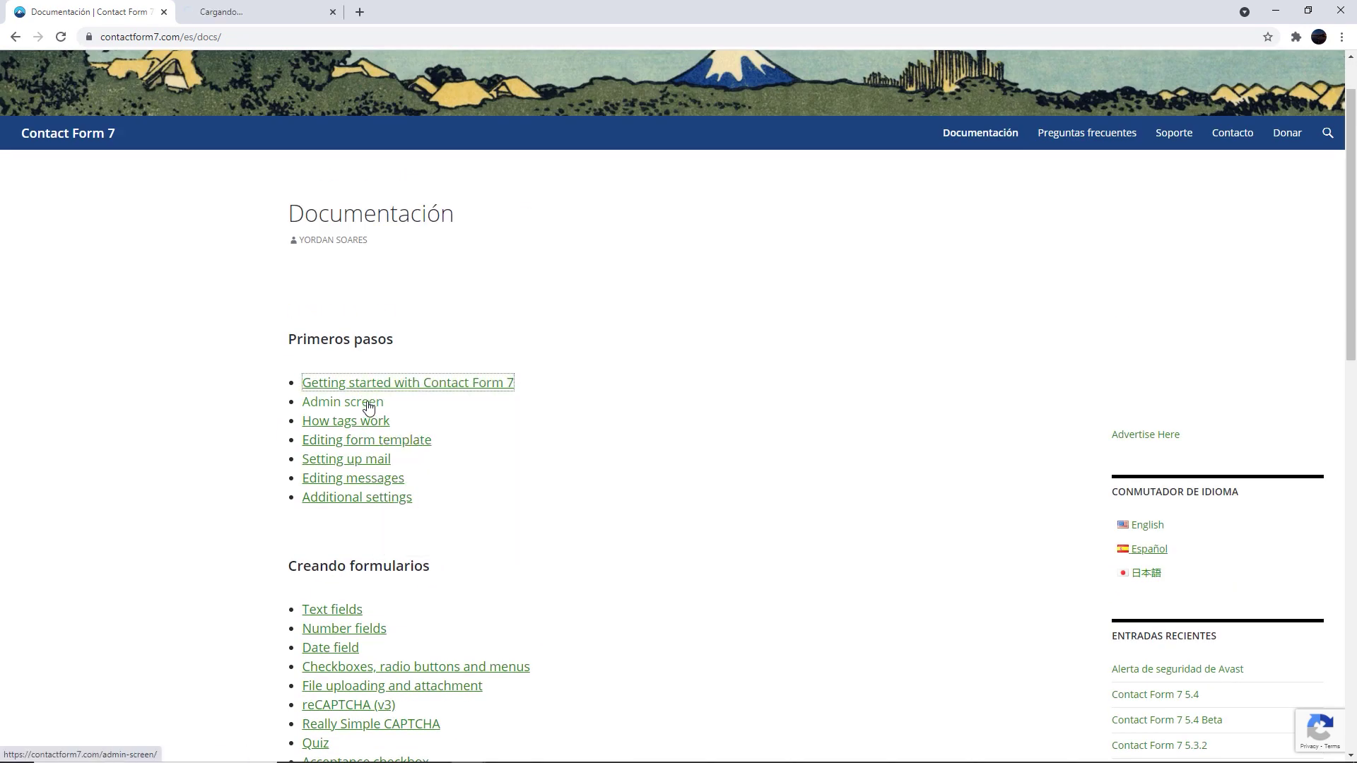
{"action": "right_click", "coordinate": [362, 424]}
{"action": "left_click", "coordinate": [396, 434]}
{"action": "right_click", "coordinate": [363, 480]}
{"action": "left_click", "coordinate": [424, 491]}
{"action": "scroll", "coordinate": [787, 414], "scroll_direction": "down", "scroll_amount": 5}
Read the form-tag syntax and tag-type sections, then close the extra guide tabs
{"action": "key", "text": "ctrl+Tab"}
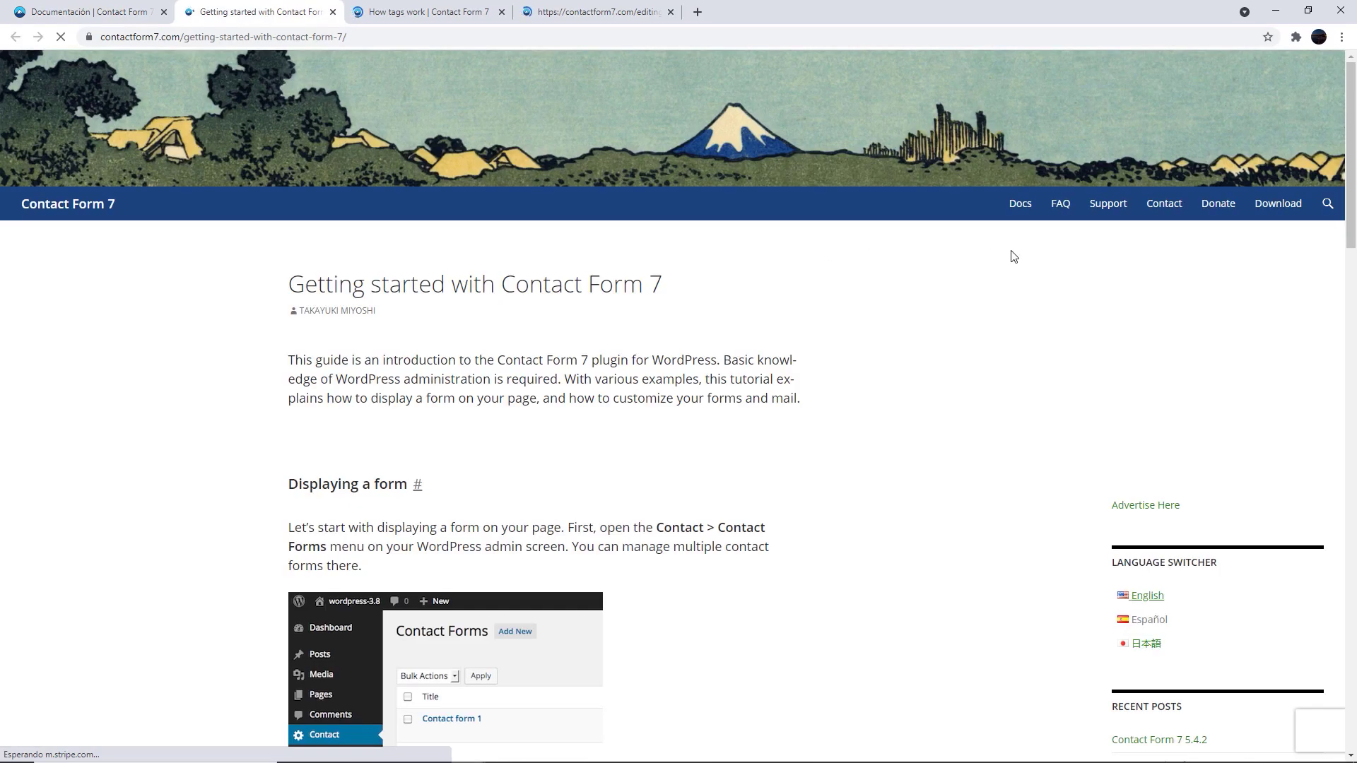
{"action": "scroll", "coordinate": [989, 318], "scroll_direction": "down", "scroll_amount": 7}
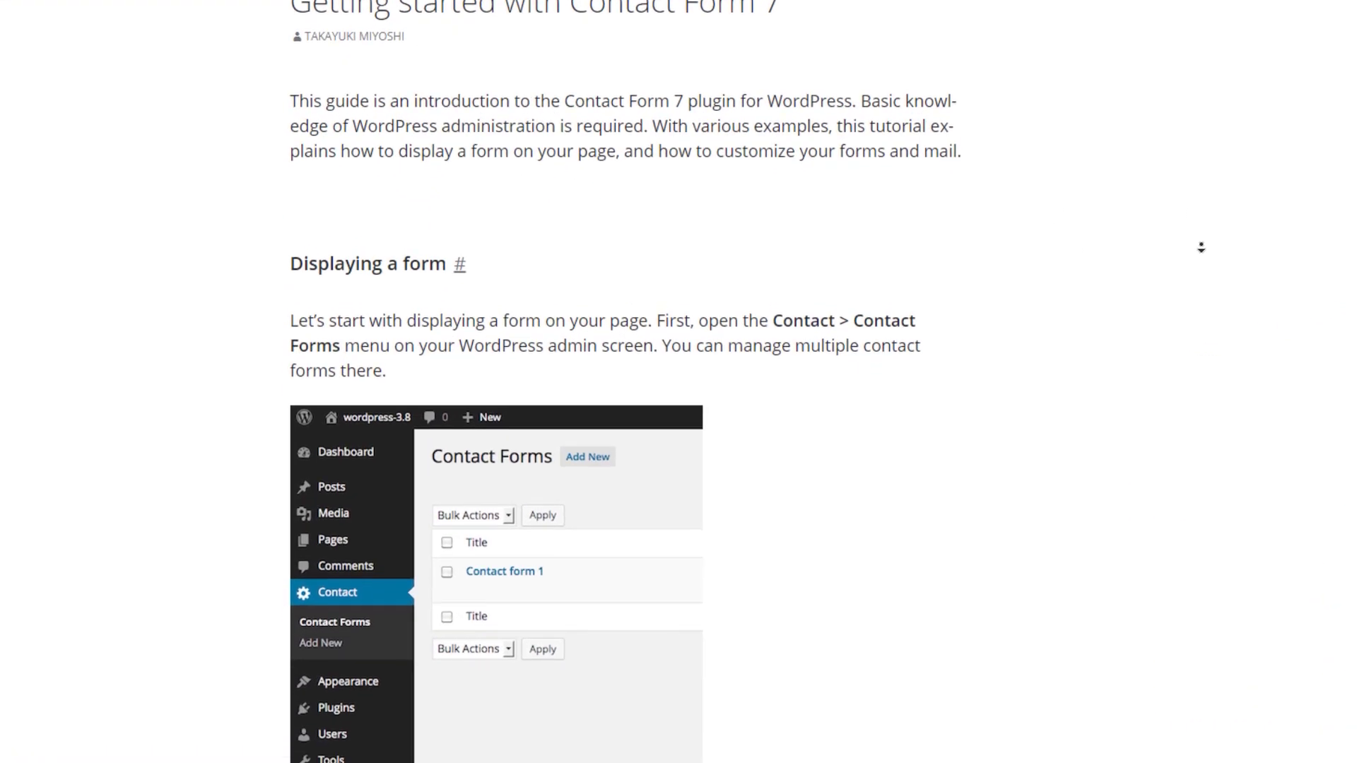
{"action": "scroll", "coordinate": [1201, 332], "scroll_direction": "down", "scroll_amount": 15}
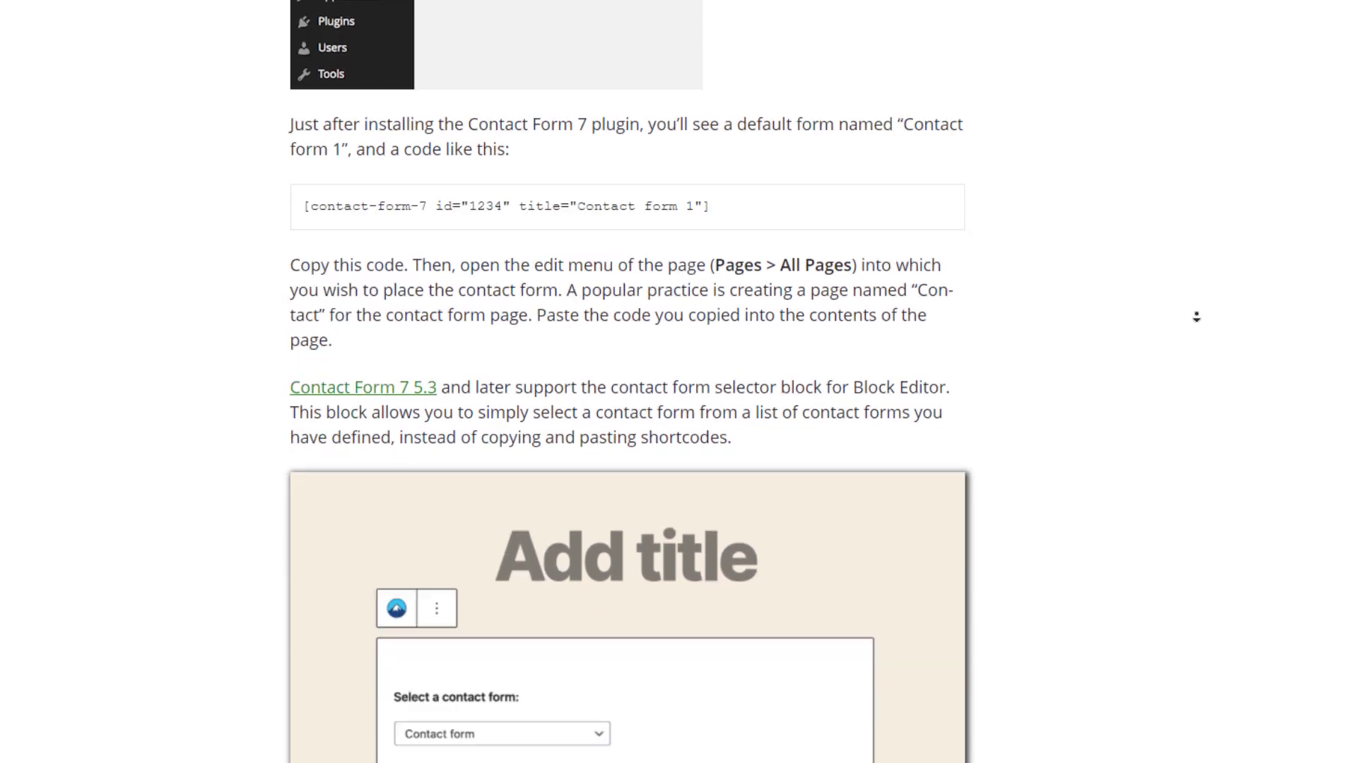
{"action": "scroll", "coordinate": [1200, 266], "scroll_direction": "down", "scroll_amount": 2}
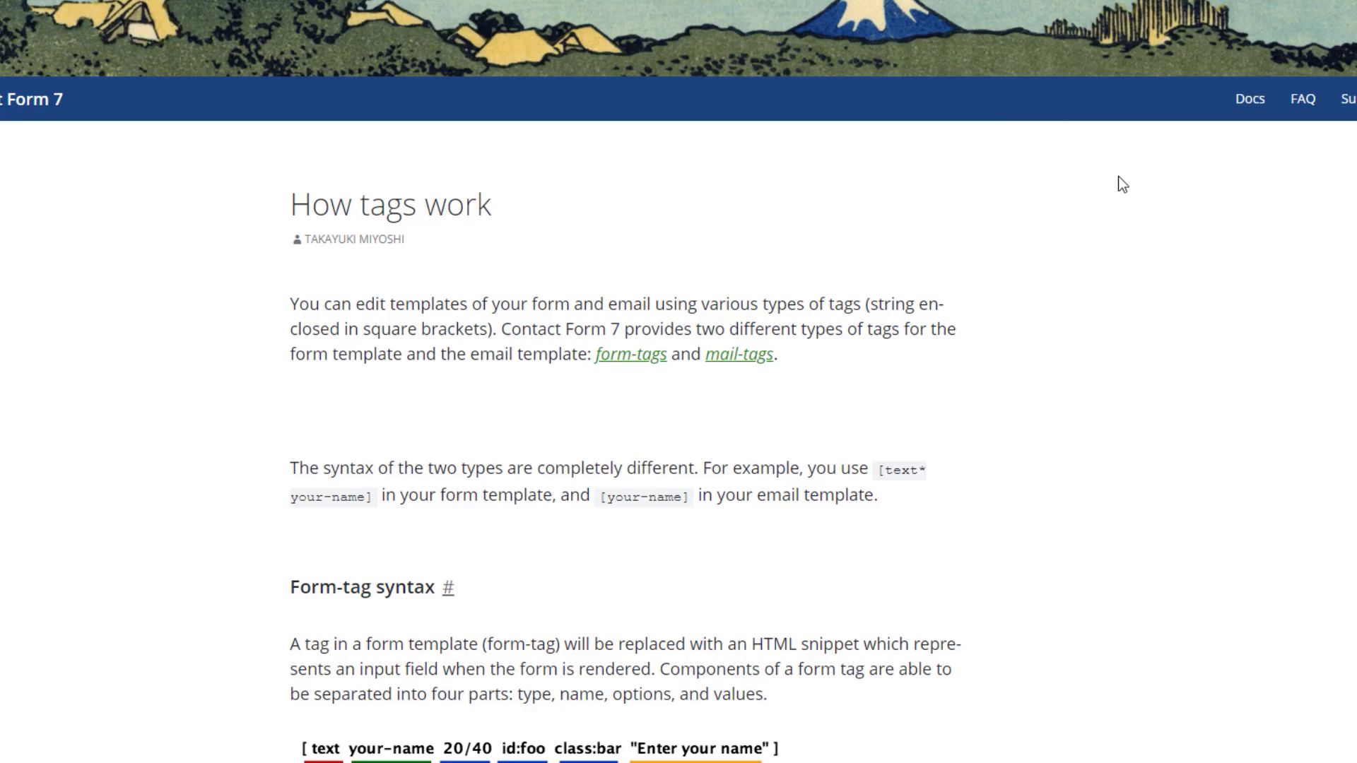
{"action": "middle_click", "coordinate": [1123, 203]}
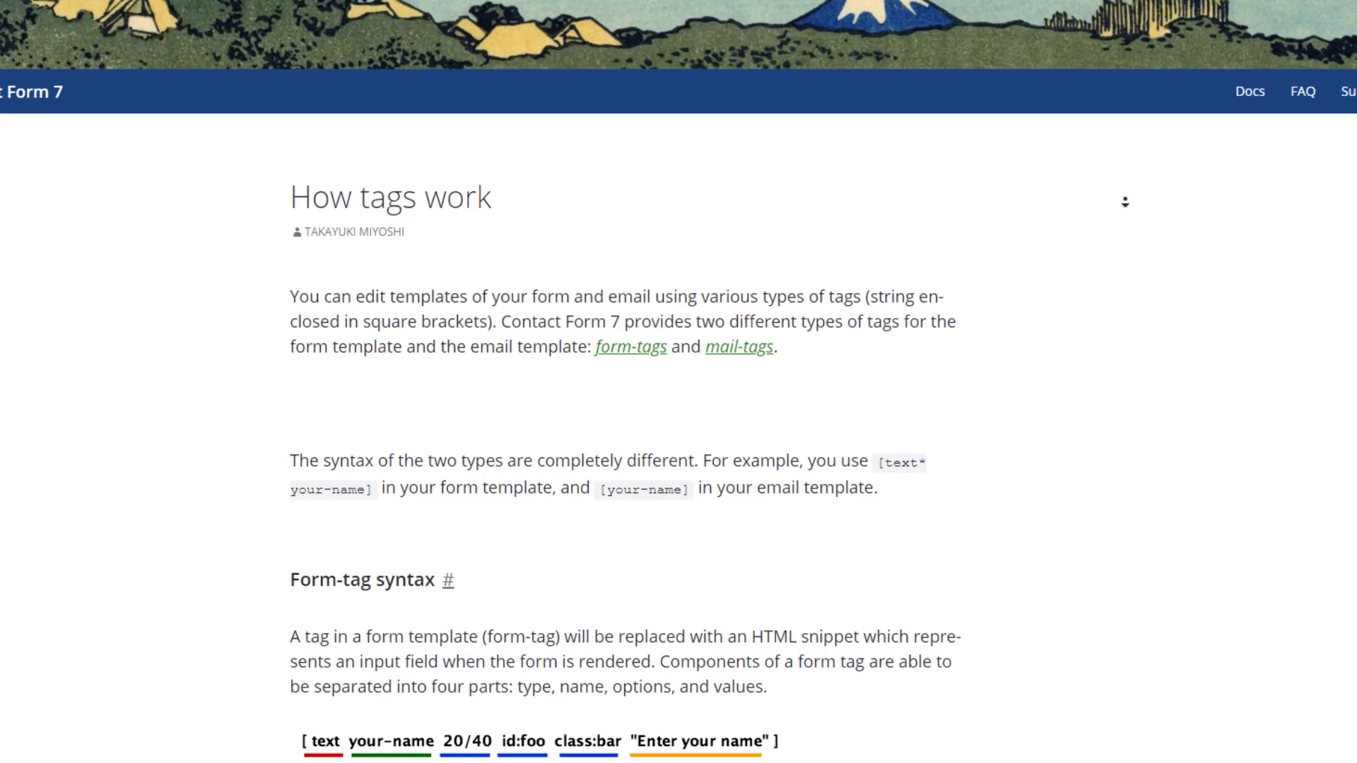
{"action": "scroll", "coordinate": [1125, 203], "scroll_direction": "down", "scroll_amount": 5}
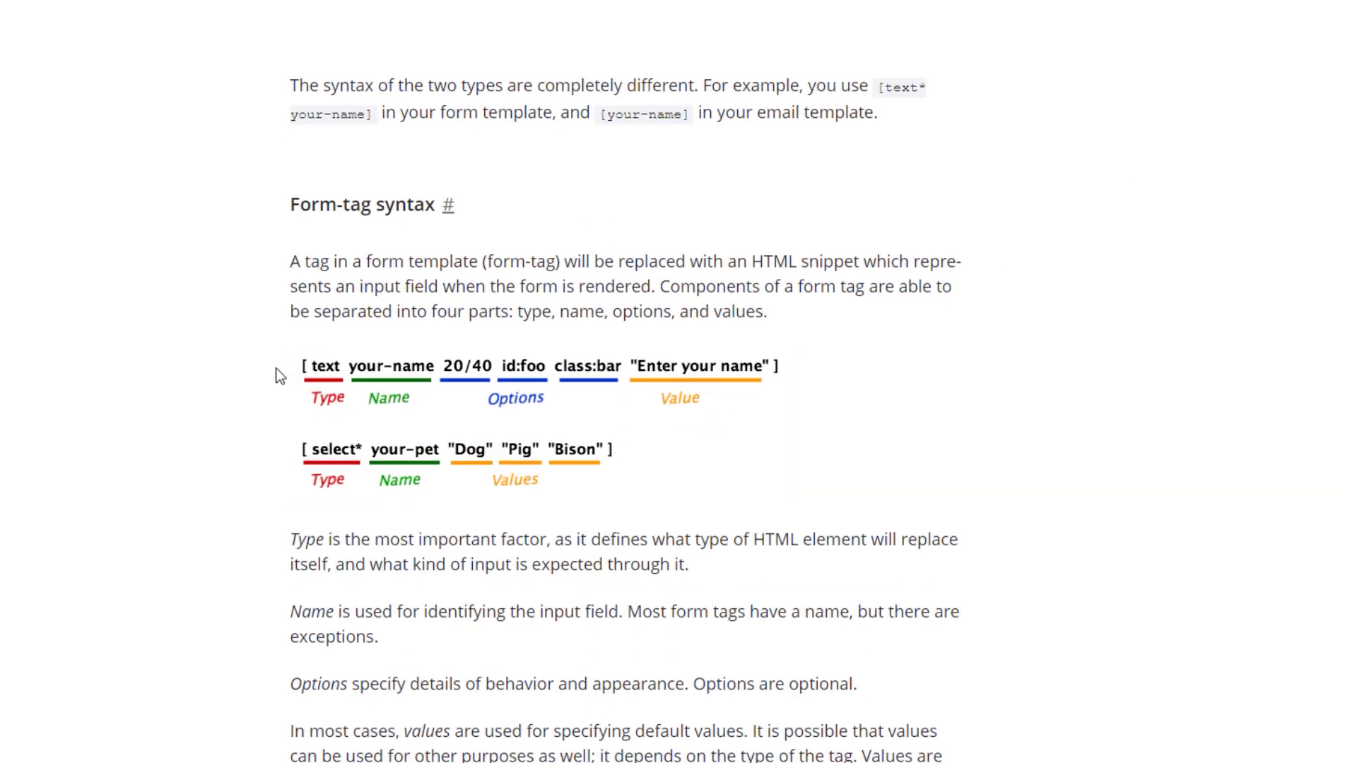
{"action": "middle_click", "coordinate": [1115, 289]}
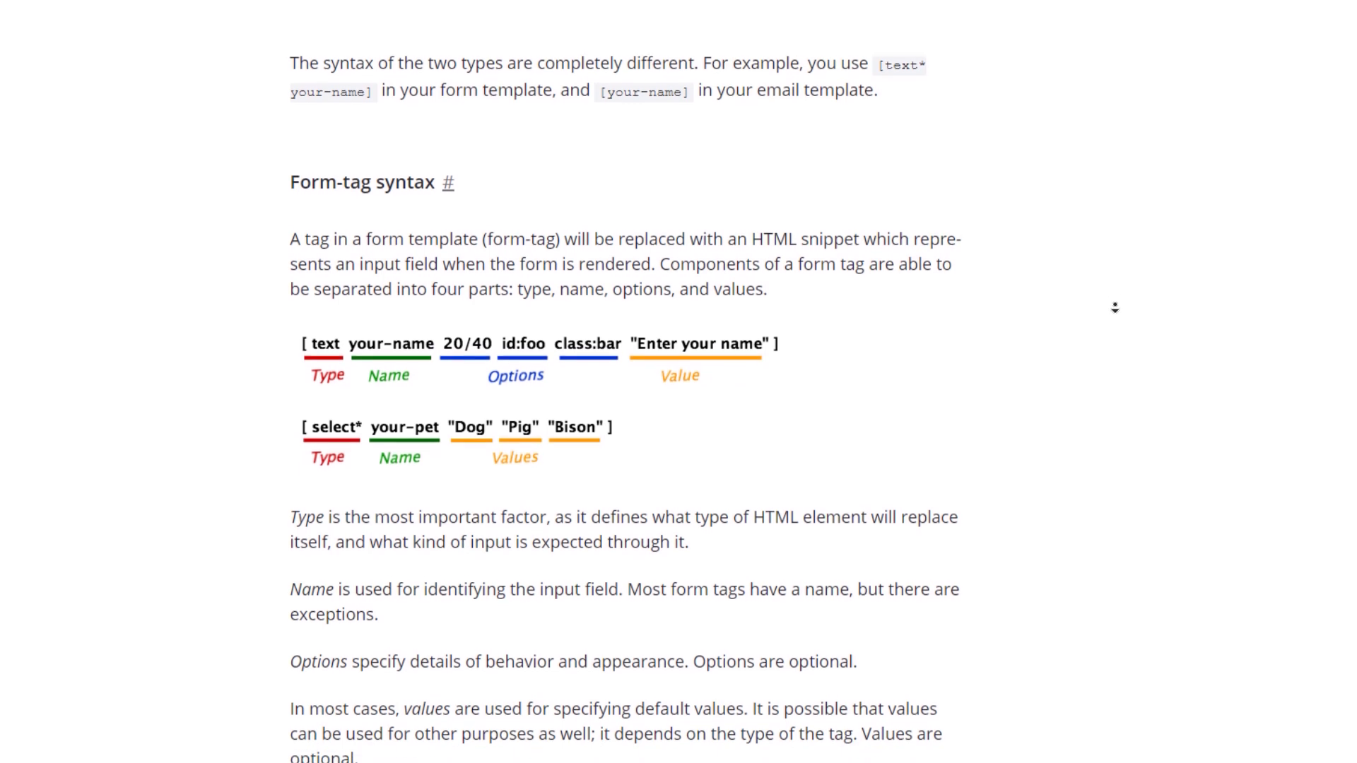
{"action": "left_click_drag", "start_coordinate": [551, 648], "coordinate": [274, 332]}
{"action": "left_click", "coordinate": [1234, 249]}
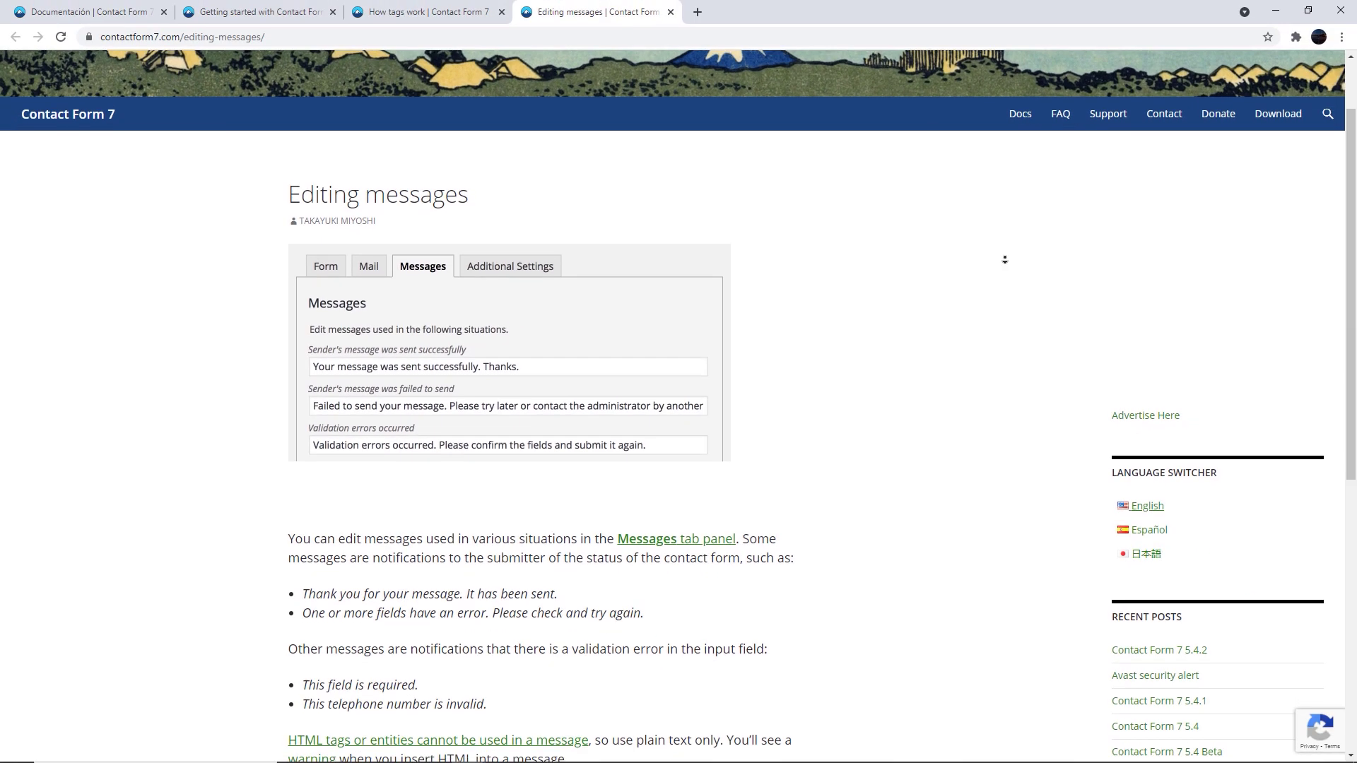
{"action": "middle_click", "coordinate": [1005, 349]}
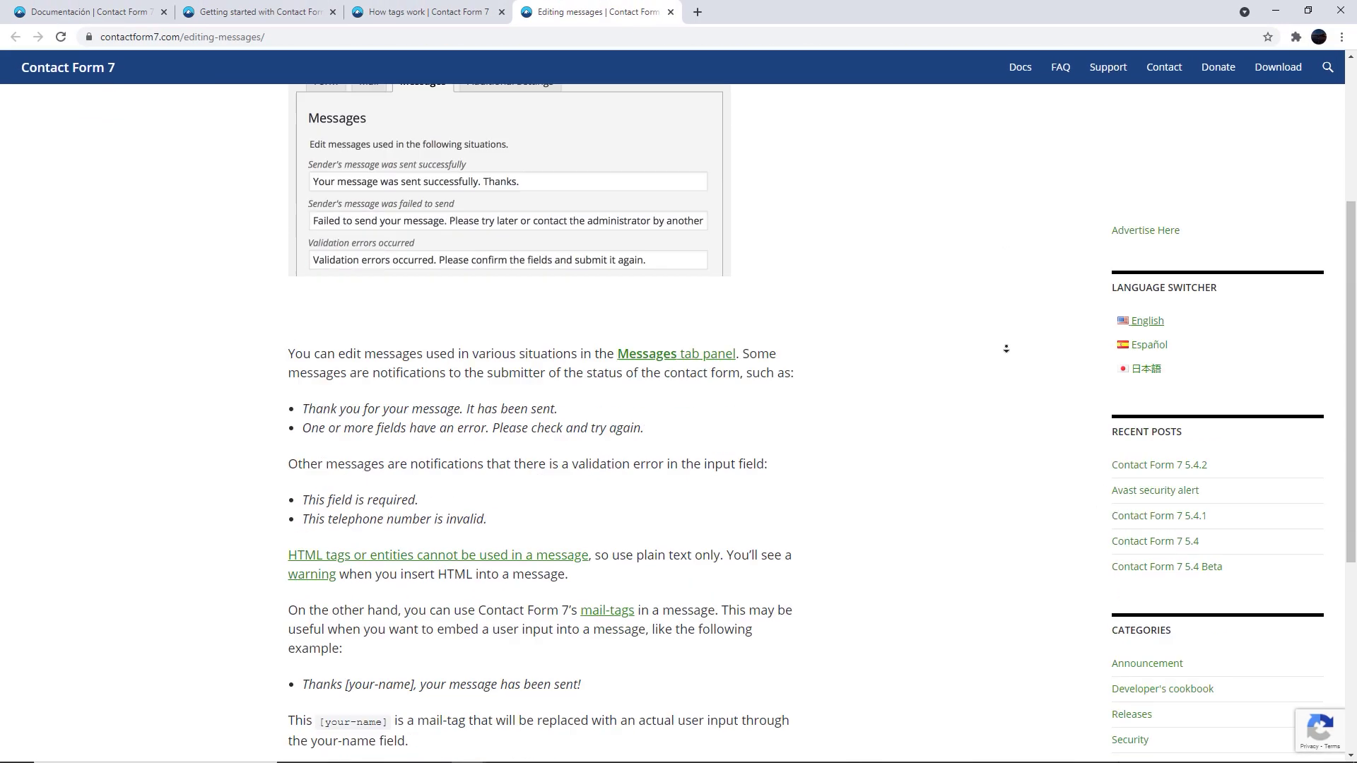
{"action": "key", "text": "ctrl+w"}
{"action": "key", "text": "ctrl+w"}
{"action": "key", "text": "ctrl+w"}
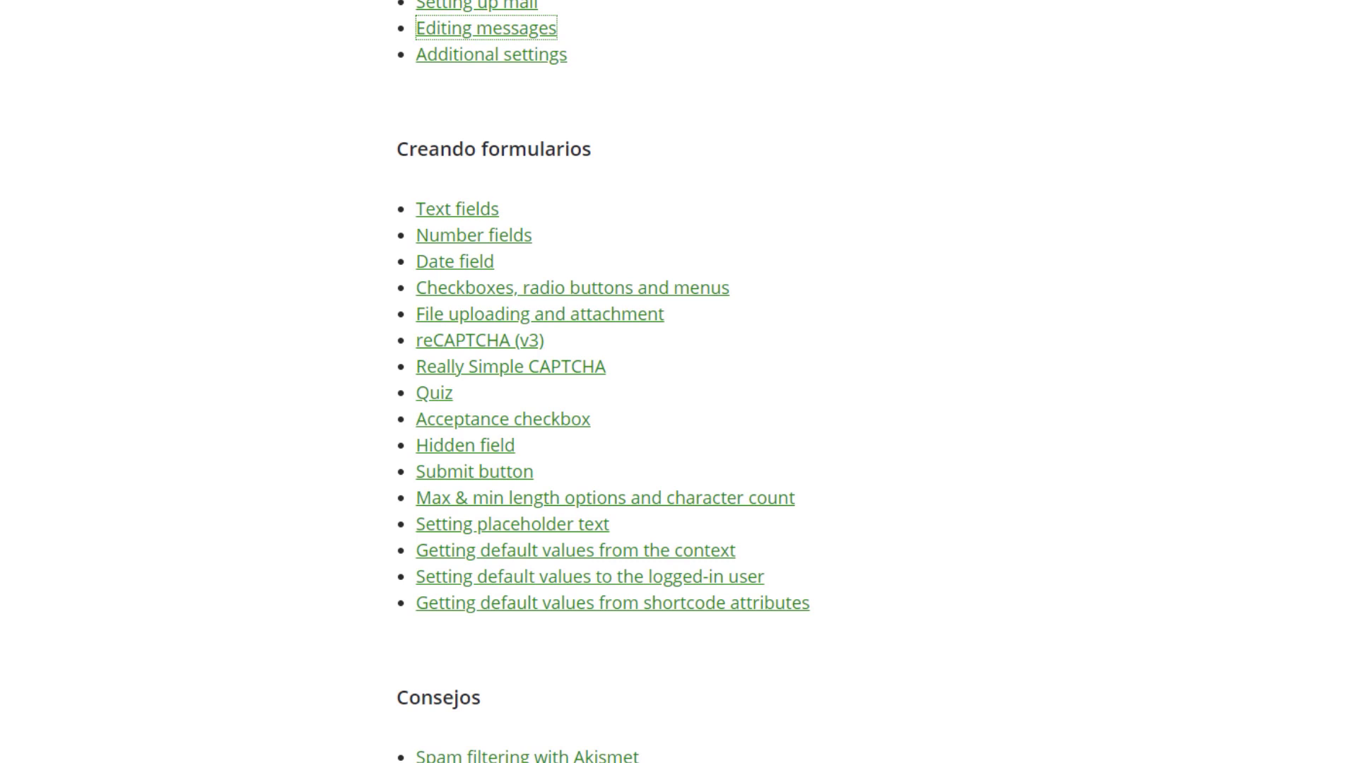
{"action": "scroll", "coordinate": [1326, 466], "scroll_direction": "down", "scroll_amount": 7}
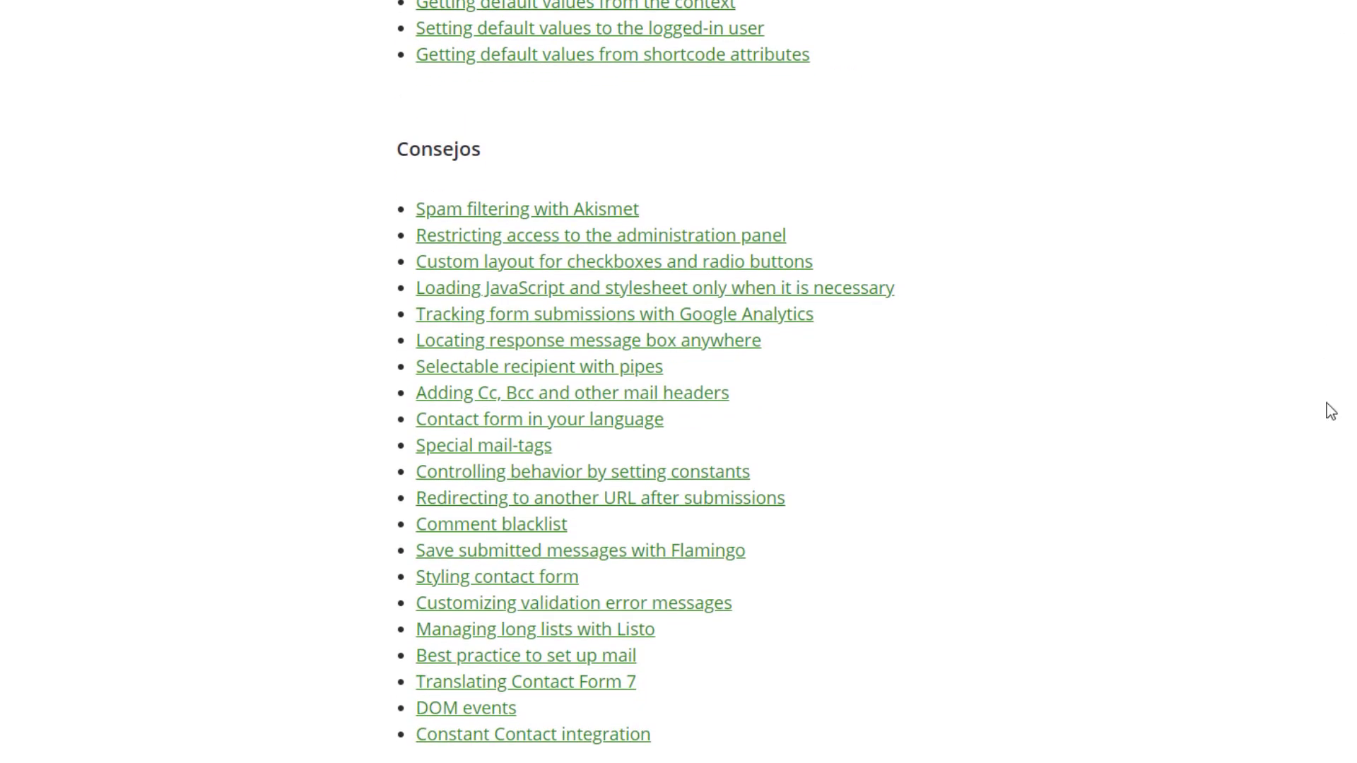
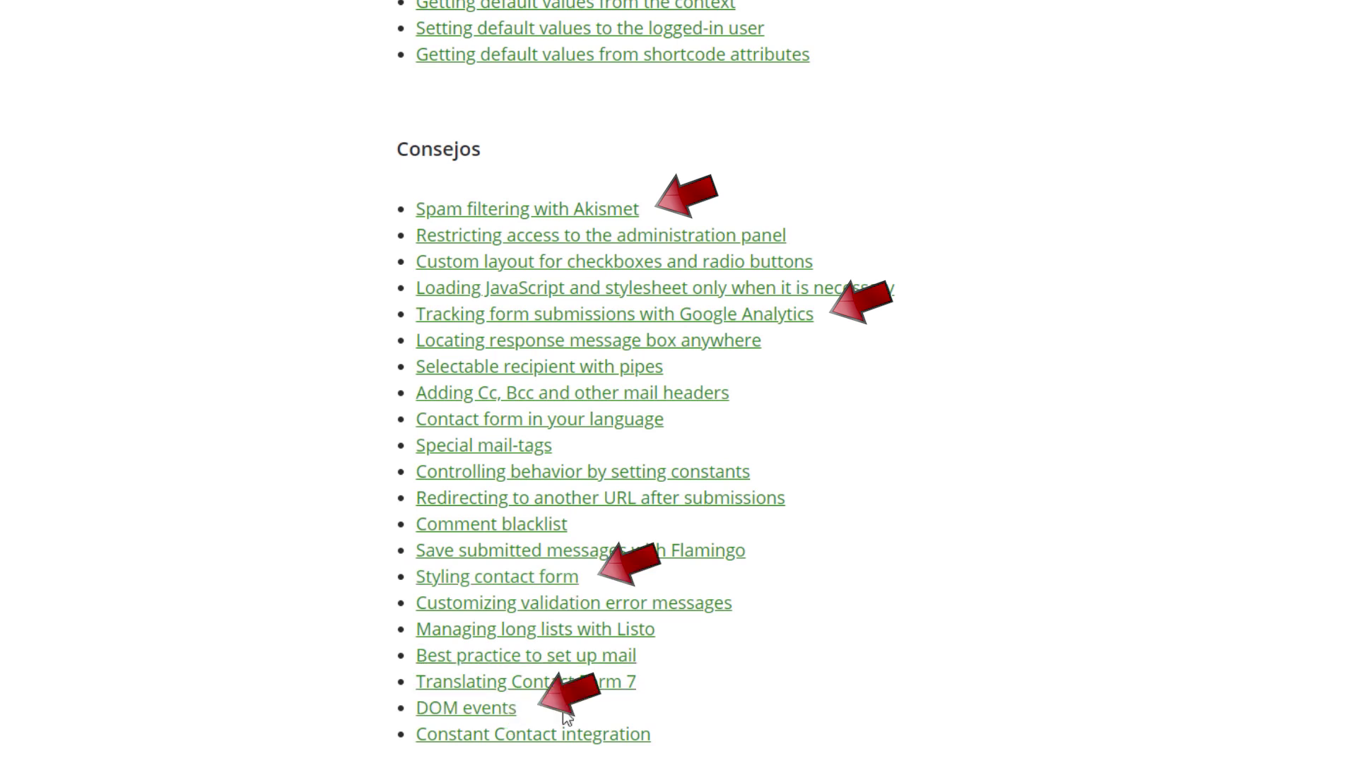
Open the 'Styling contact form' article from the Consejos tips list in a new tab
{"action": "scroll", "coordinate": [1244, 389], "scroll_direction": "down", "scroll_amount": 2}
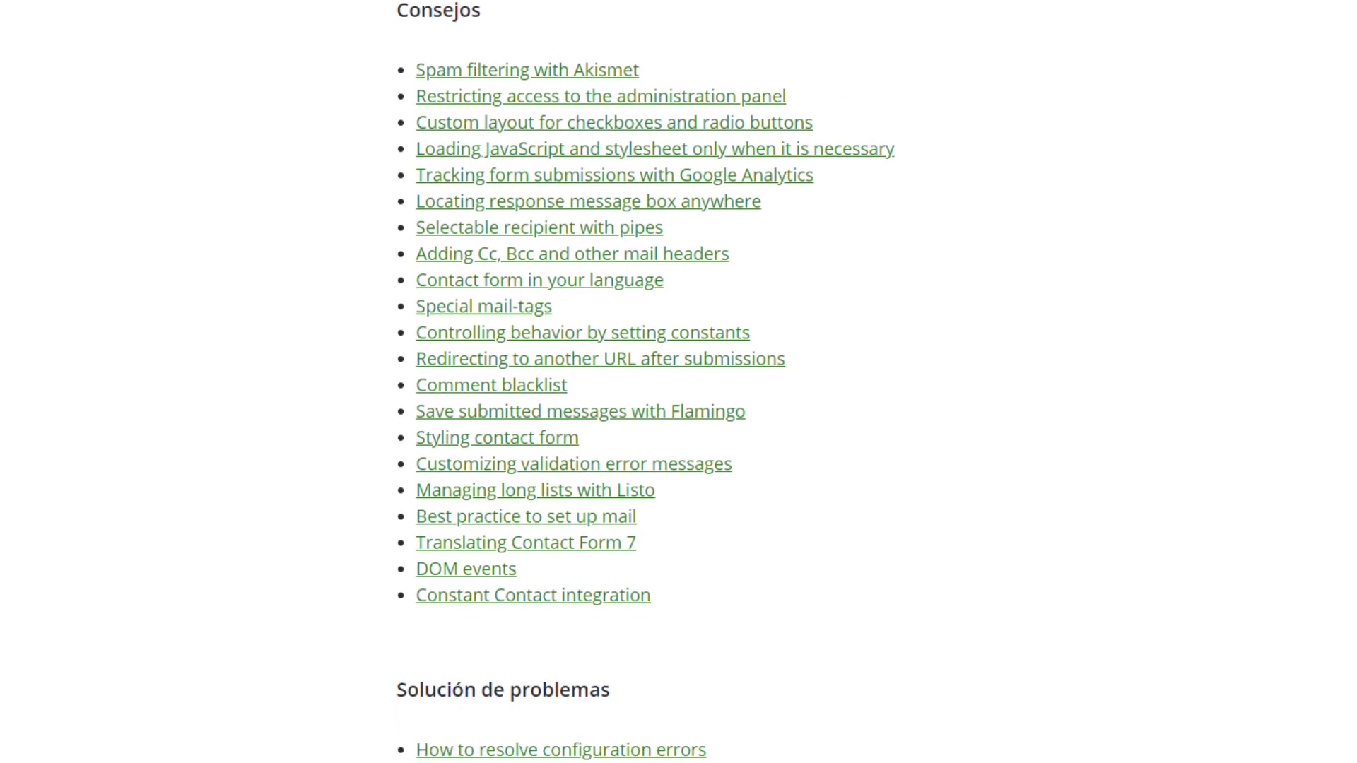
{"action": "scroll", "coordinate": [1161, 337], "scroll_direction": "up", "scroll_amount": 6}
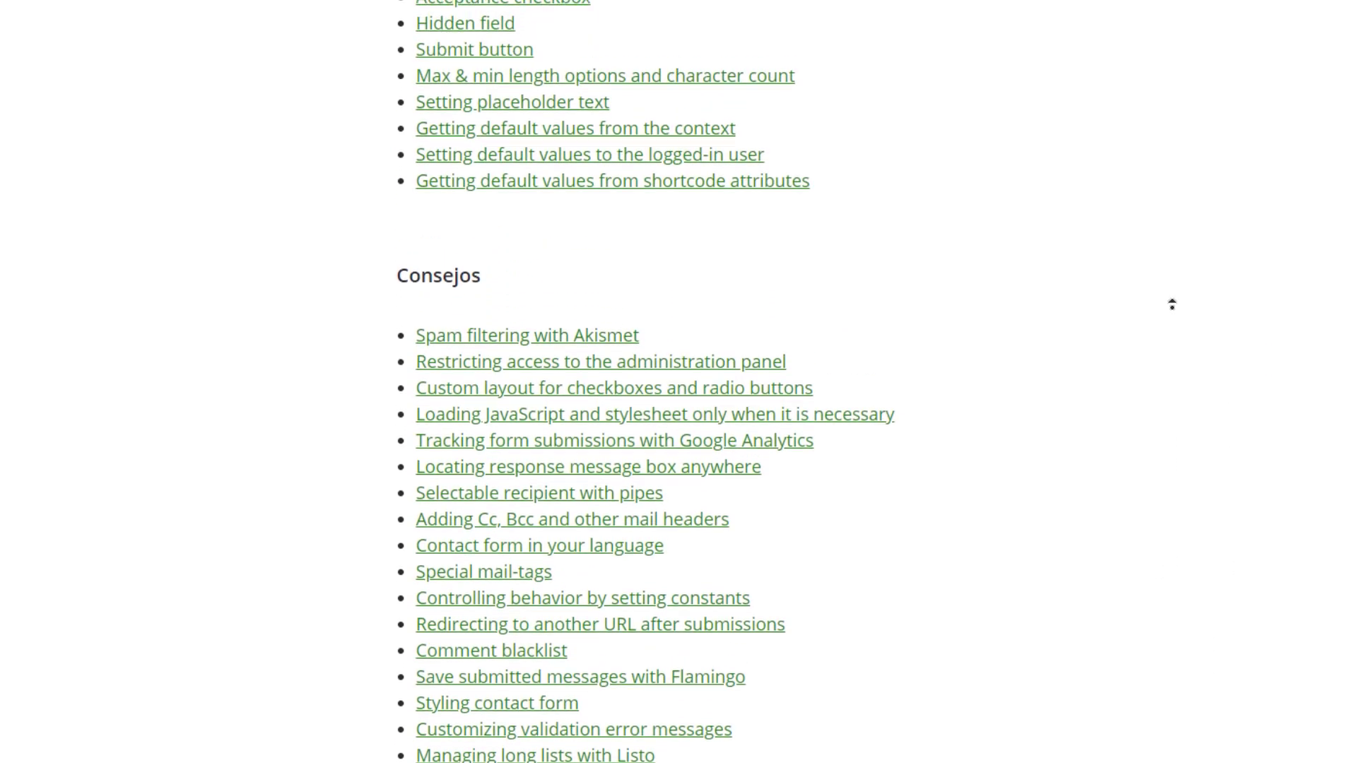
{"action": "scroll", "coordinate": [1171, 303], "scroll_direction": "up", "scroll_amount": 5}
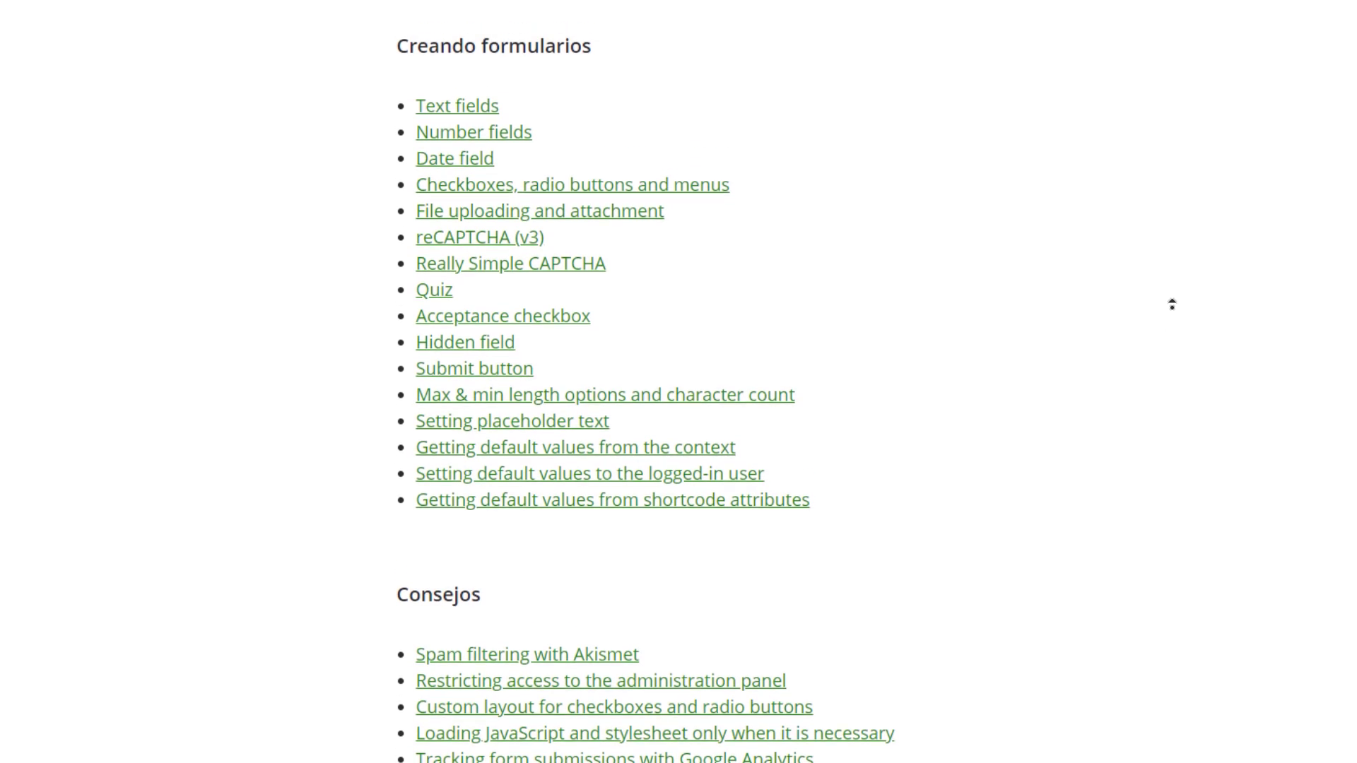
{"action": "scroll", "coordinate": [1171, 304], "scroll_direction": "up", "scroll_amount": 2}
{"action": "scroll", "coordinate": [1161, 355], "scroll_direction": "down", "scroll_amount": 10}
{"action": "left_click", "coordinate": [572, 578]}
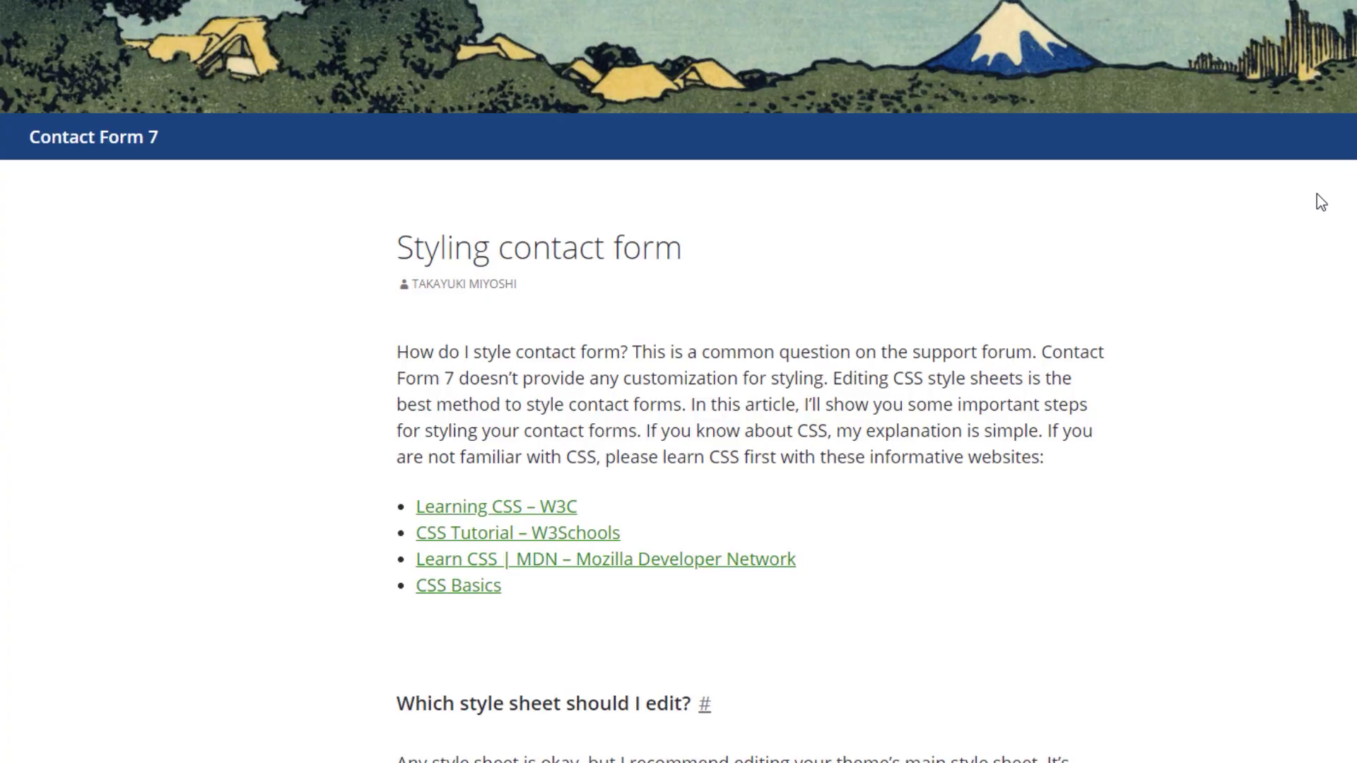
{"action": "middle_click", "coordinate": [1167, 235]}
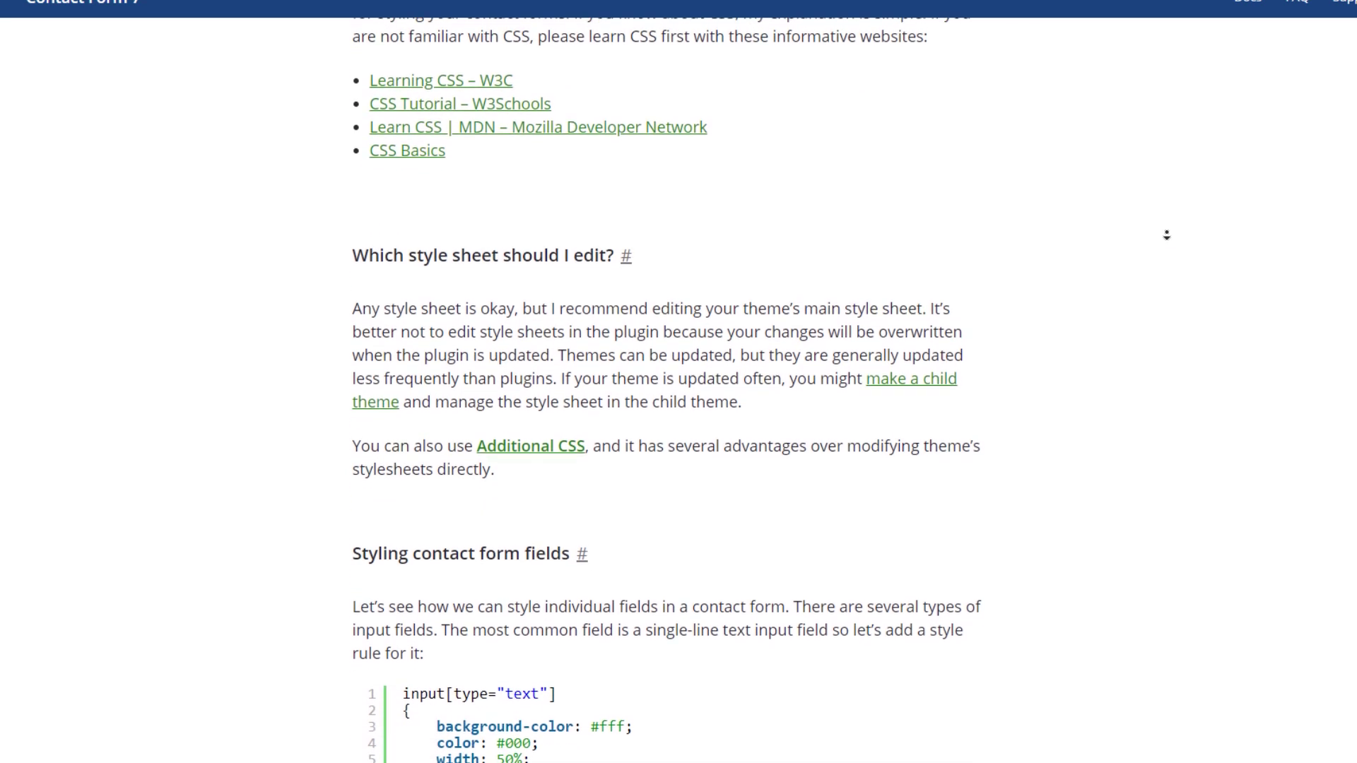
{"action": "scroll", "coordinate": [1193, 226], "scroll_direction": "up", "scroll_amount": 5}
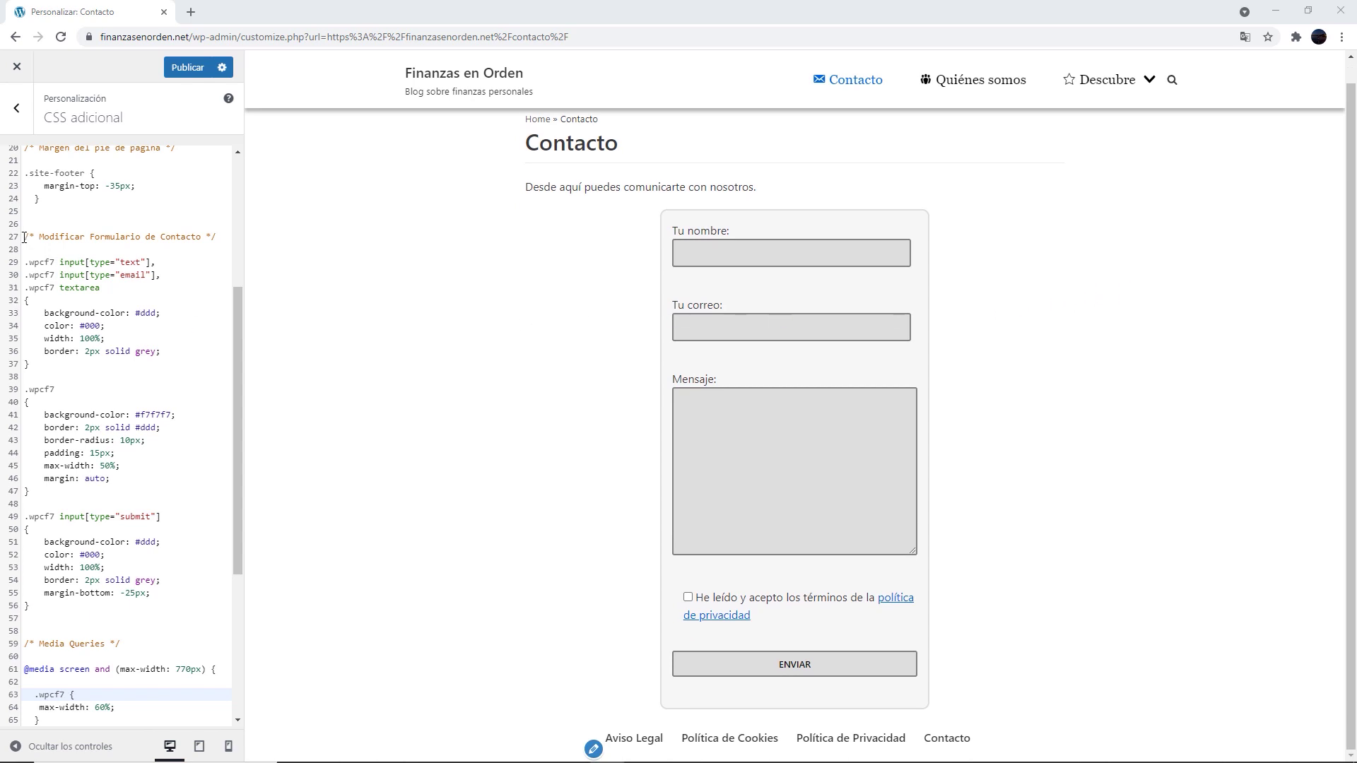
Highlight the contact form rules in Additional CSS, then go back to the main Customizer menu
{"action": "left_click_drag", "start_coordinate": [23, 237], "coordinate": [133, 710]}
{"action": "scroll", "coordinate": [177, 645], "scroll_direction": "down", "scroll_amount": 3}
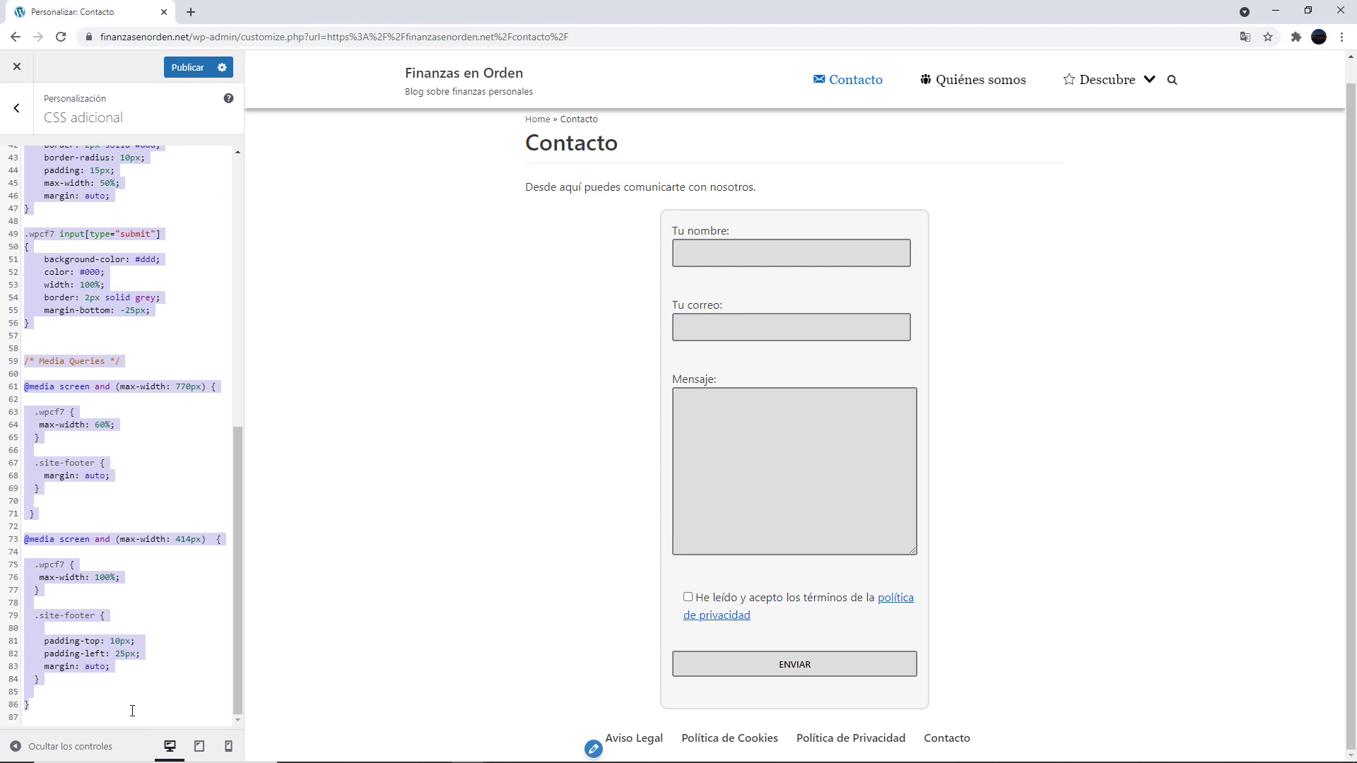
{"action": "scroll", "coordinate": [152, 456], "scroll_direction": "up", "scroll_amount": 5}
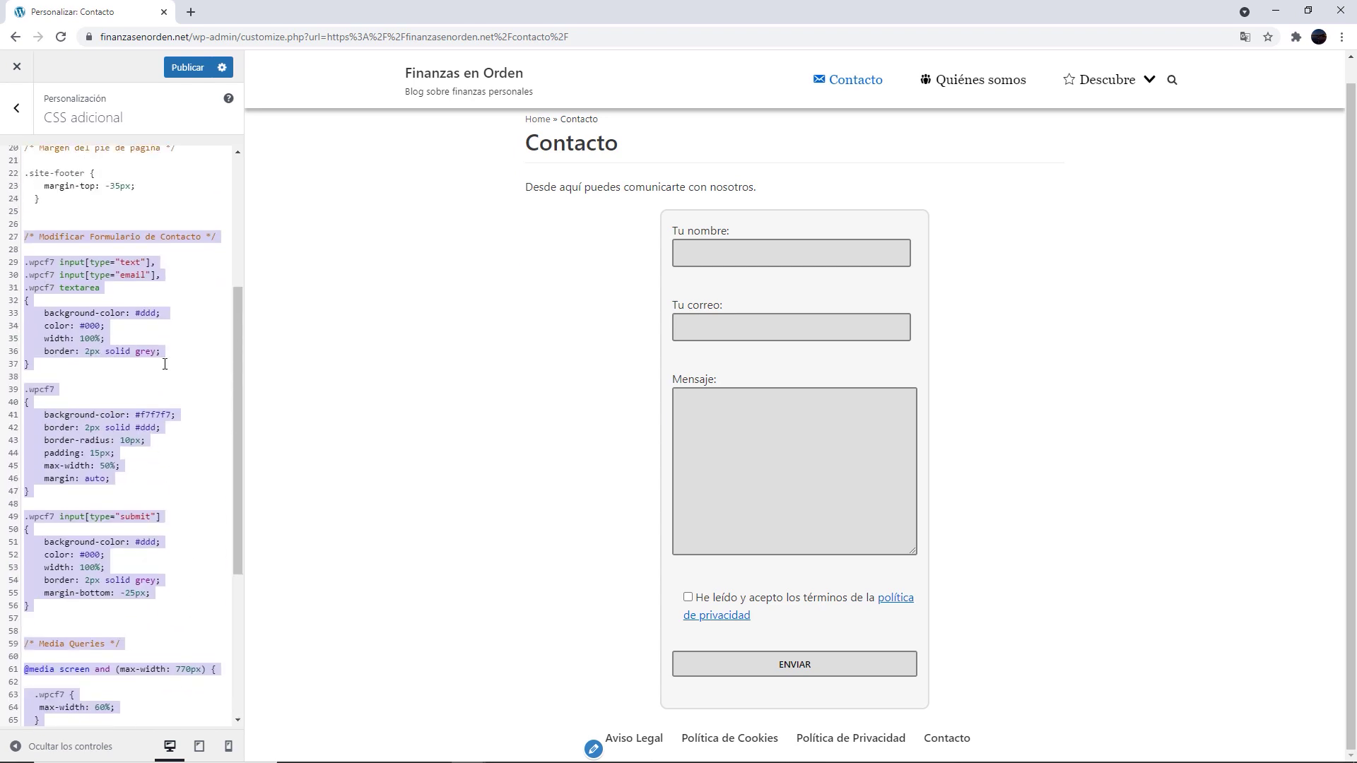
{"action": "left_click", "coordinate": [163, 363]}
{"action": "scroll", "coordinate": [163, 363], "scroll_direction": "up", "scroll_amount": 4}
{"action": "scroll", "coordinate": [165, 361], "scroll_direction": "up", "scroll_amount": 1}
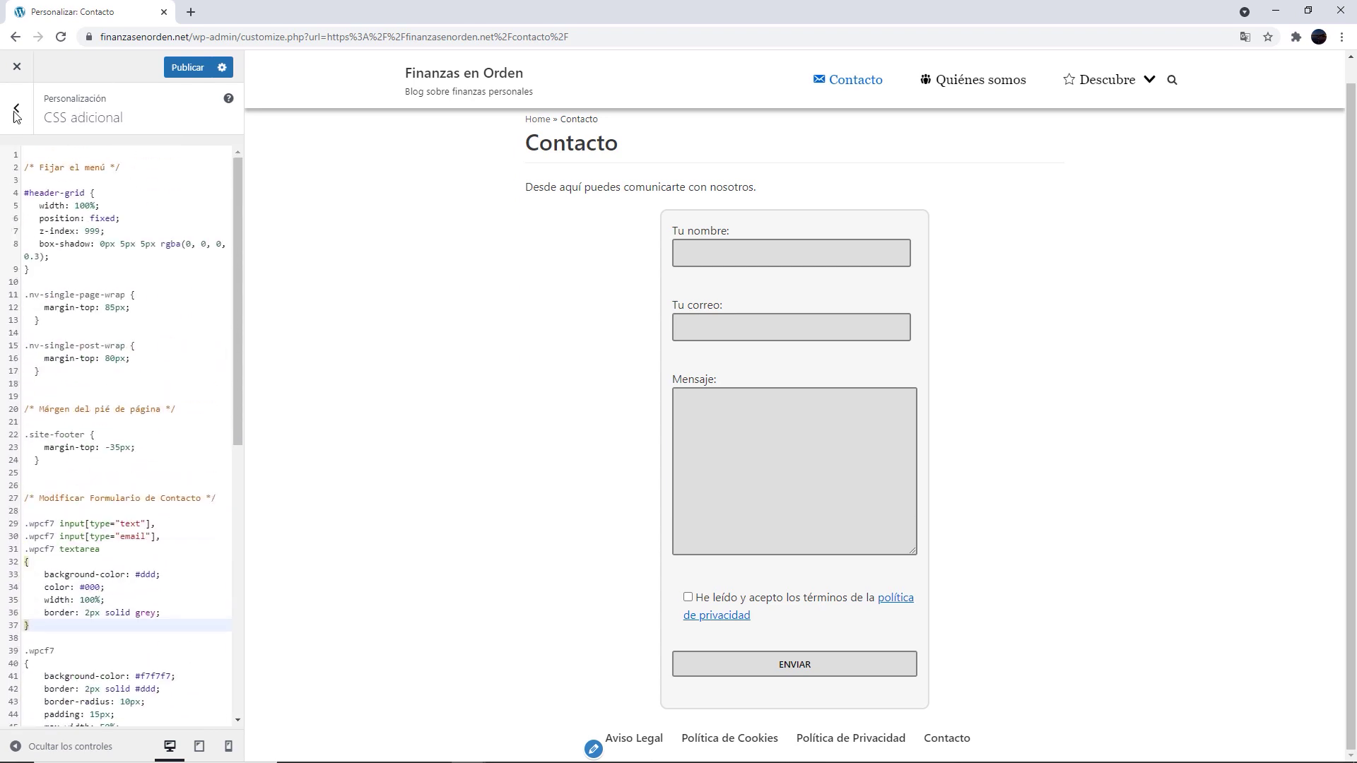
{"action": "key", "text": "Escape"}
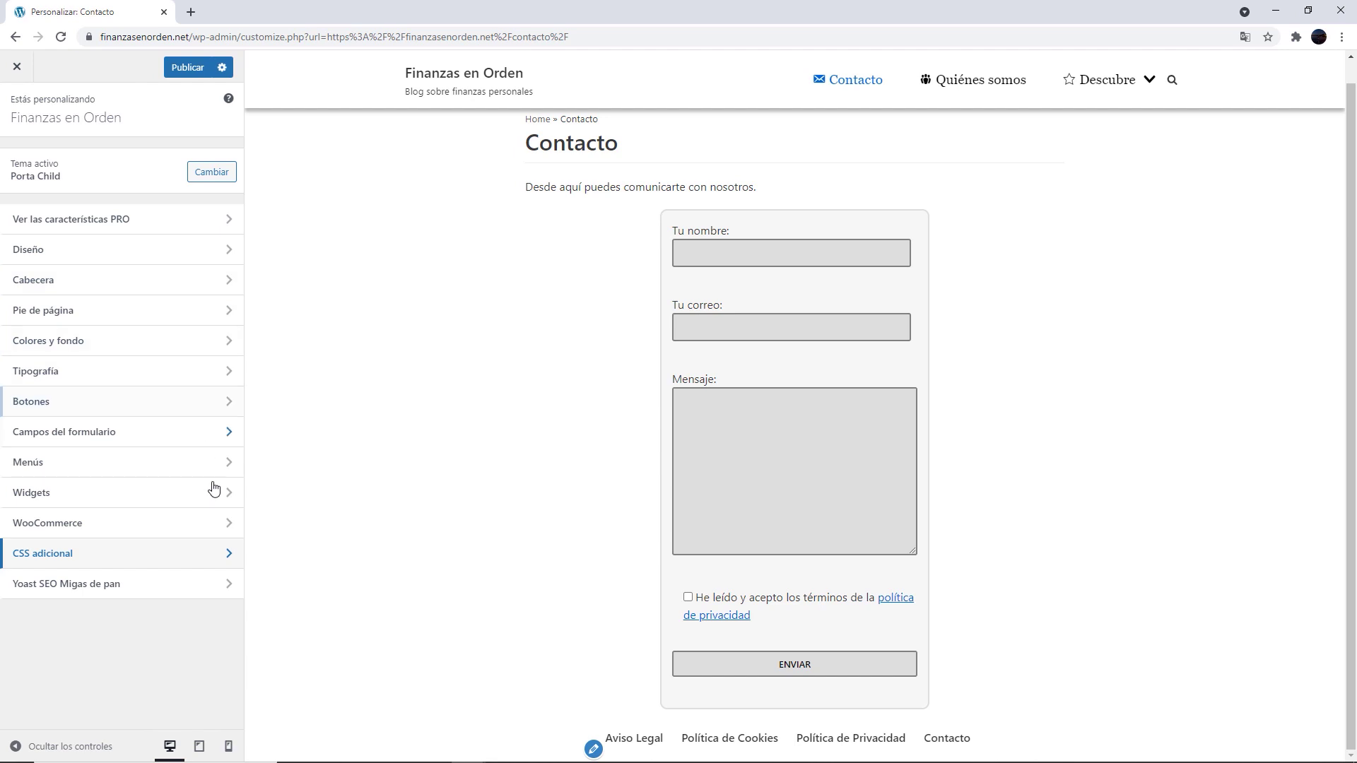
Delete CSS lines 27–86 to preview the unstyled form, restore them, and return to the article
{"action": "left_click", "coordinate": [229, 555]}
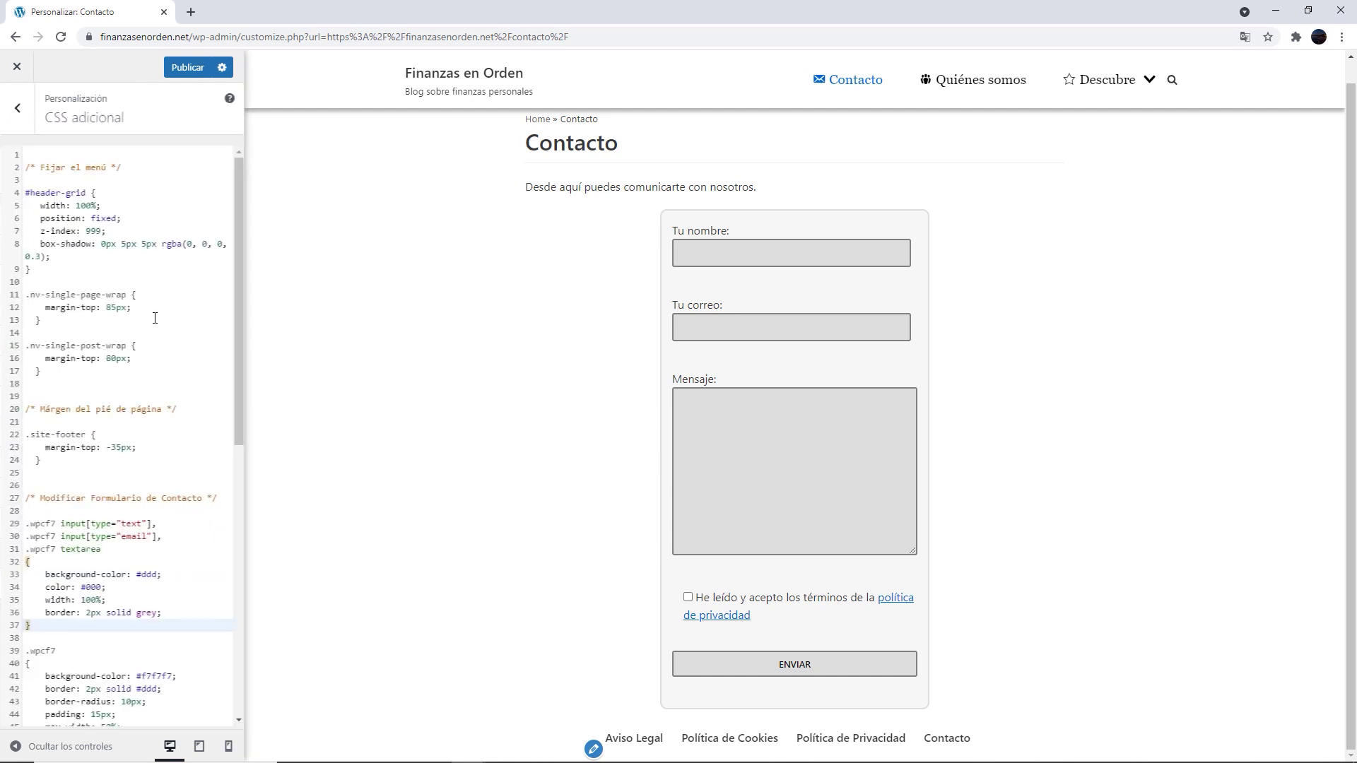
{"action": "scroll", "coordinate": [155, 318], "scroll_direction": "down", "scroll_amount": 4}
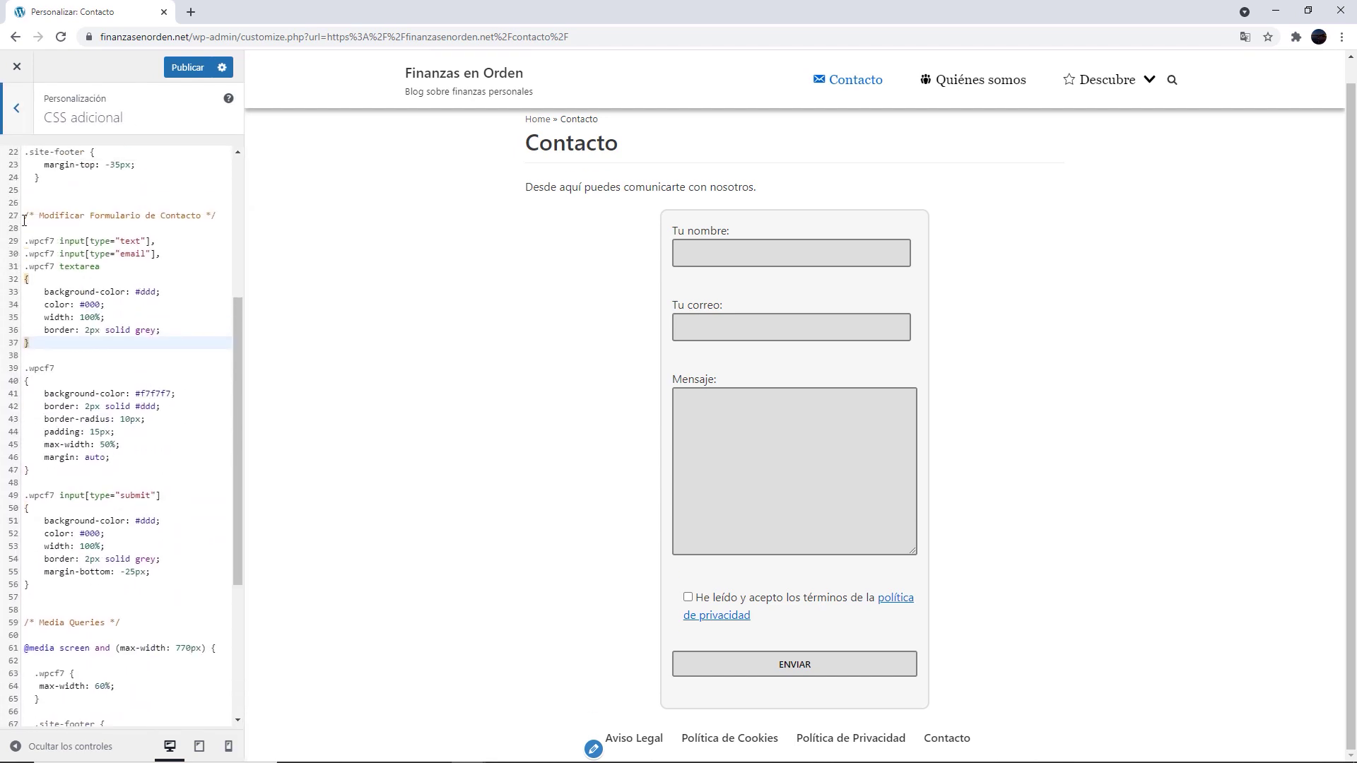
{"action": "left_click_drag", "start_coordinate": [27, 219], "coordinate": [133, 697]}
{"action": "left_click_drag", "start_coordinate": [141, 480], "coordinate": [75, 564]}
{"action": "left_click_drag", "start_coordinate": [151, 596], "coordinate": [149, 703]}
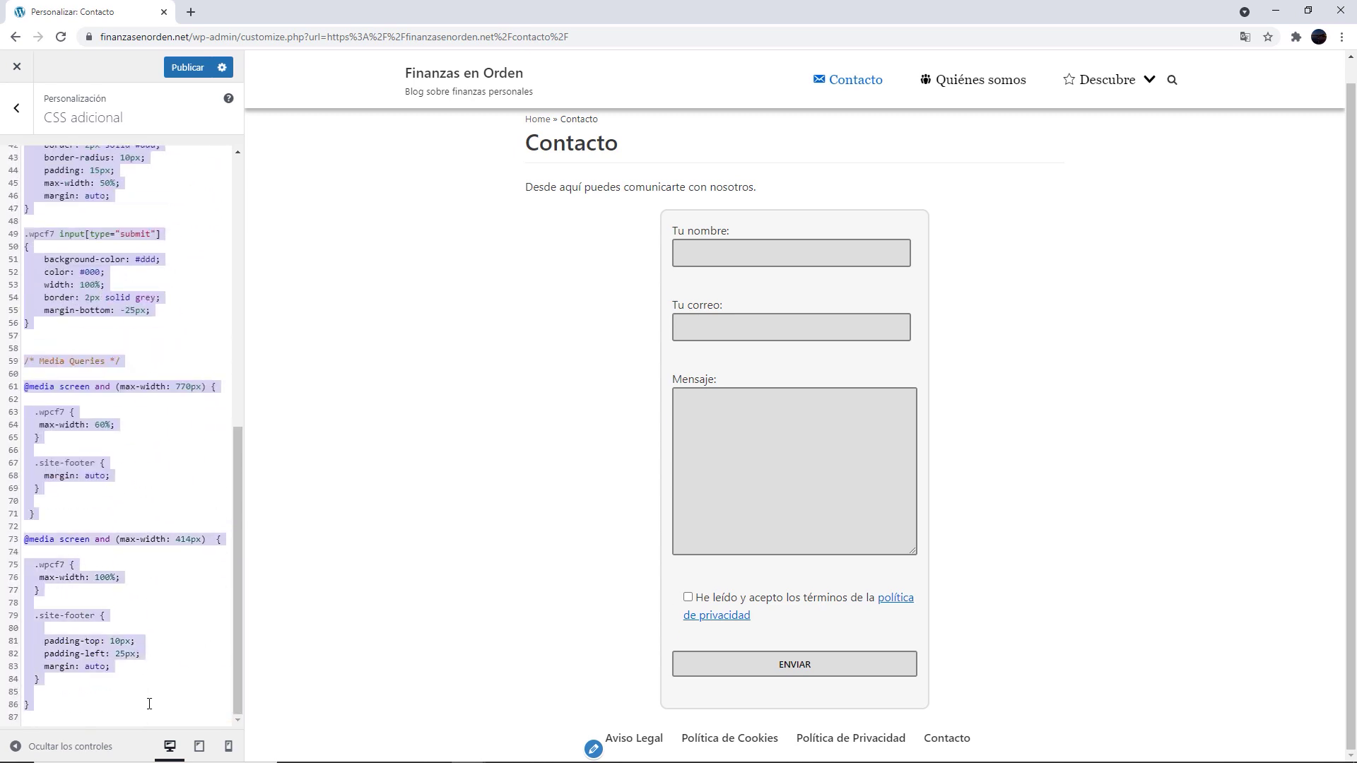
{"action": "key", "text": "BackSpace"}
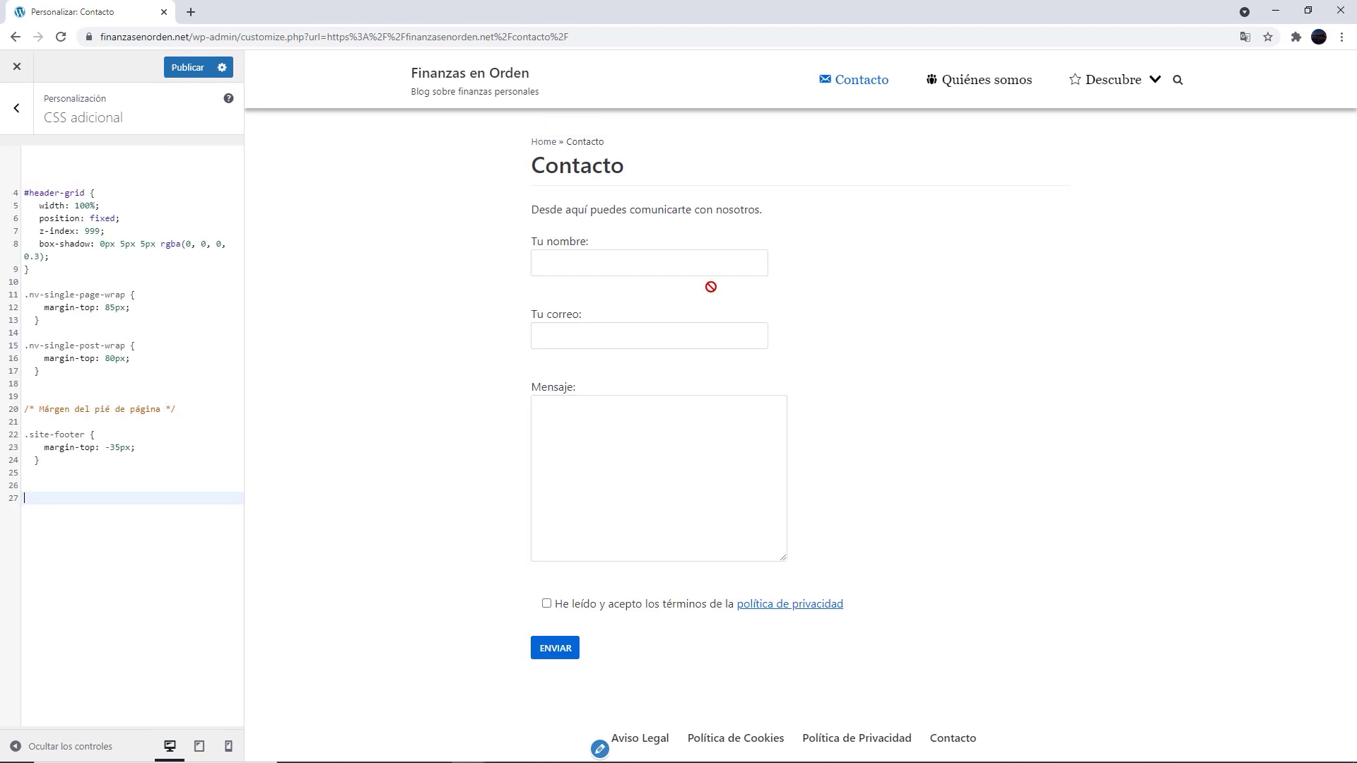
{"action": "key", "text": "ctrl+z"}
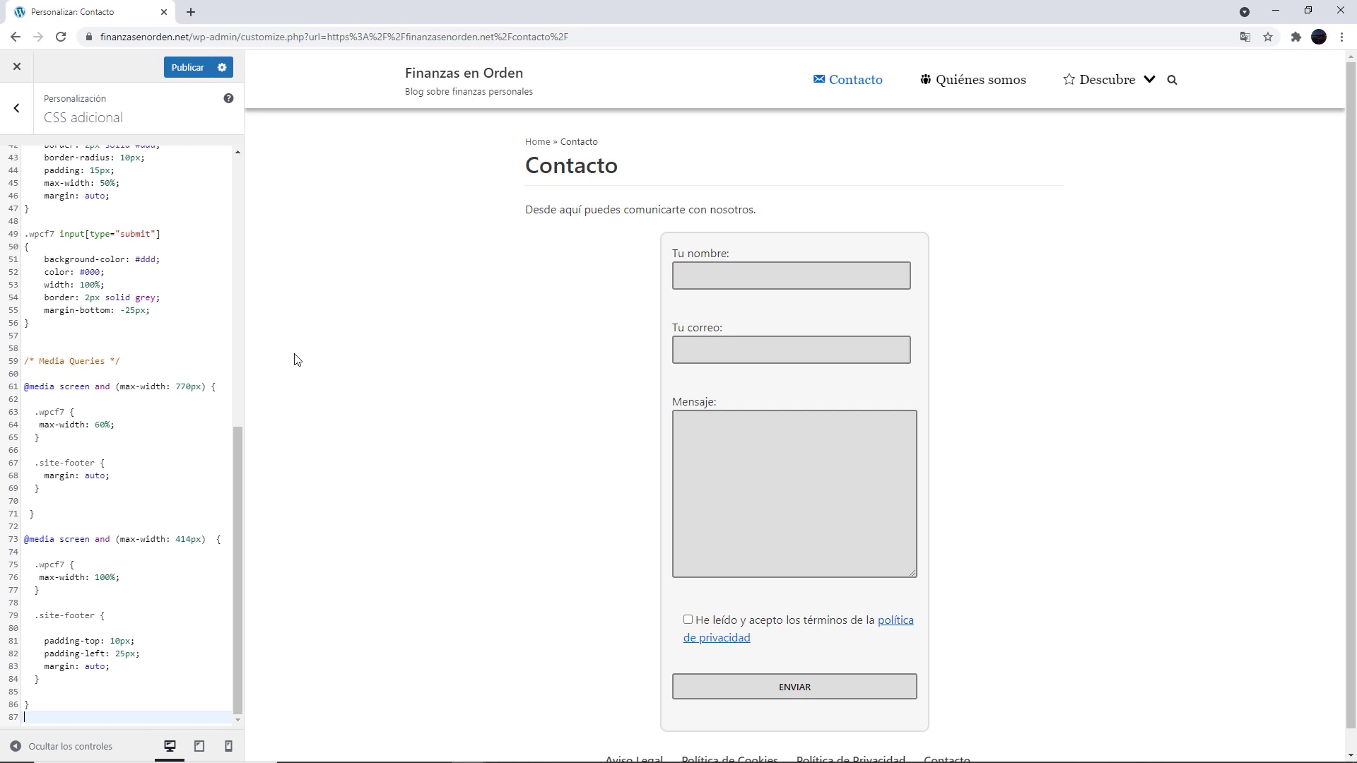
{"action": "left_click_drag", "start_coordinate": [236, 455], "coordinate": [234, 305]}
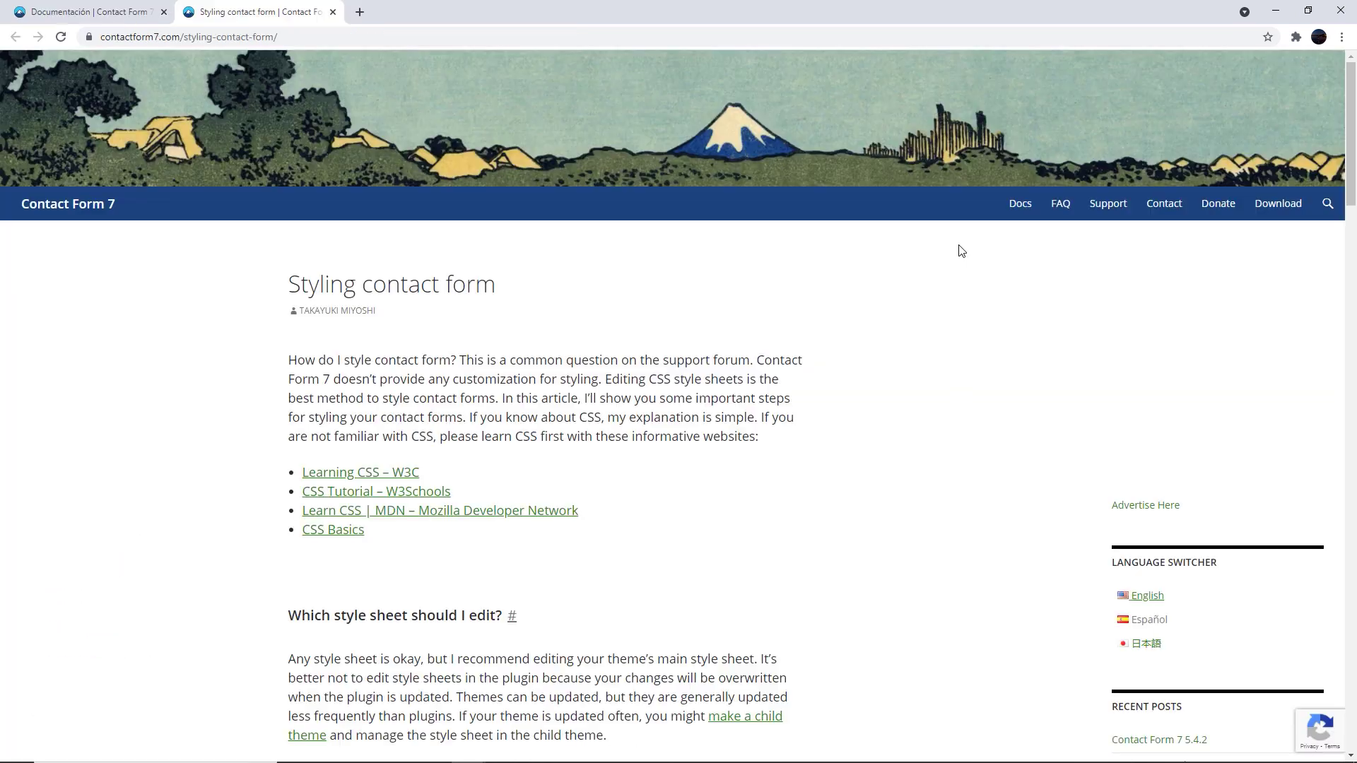
{"action": "middle_click", "coordinate": [954, 248]}
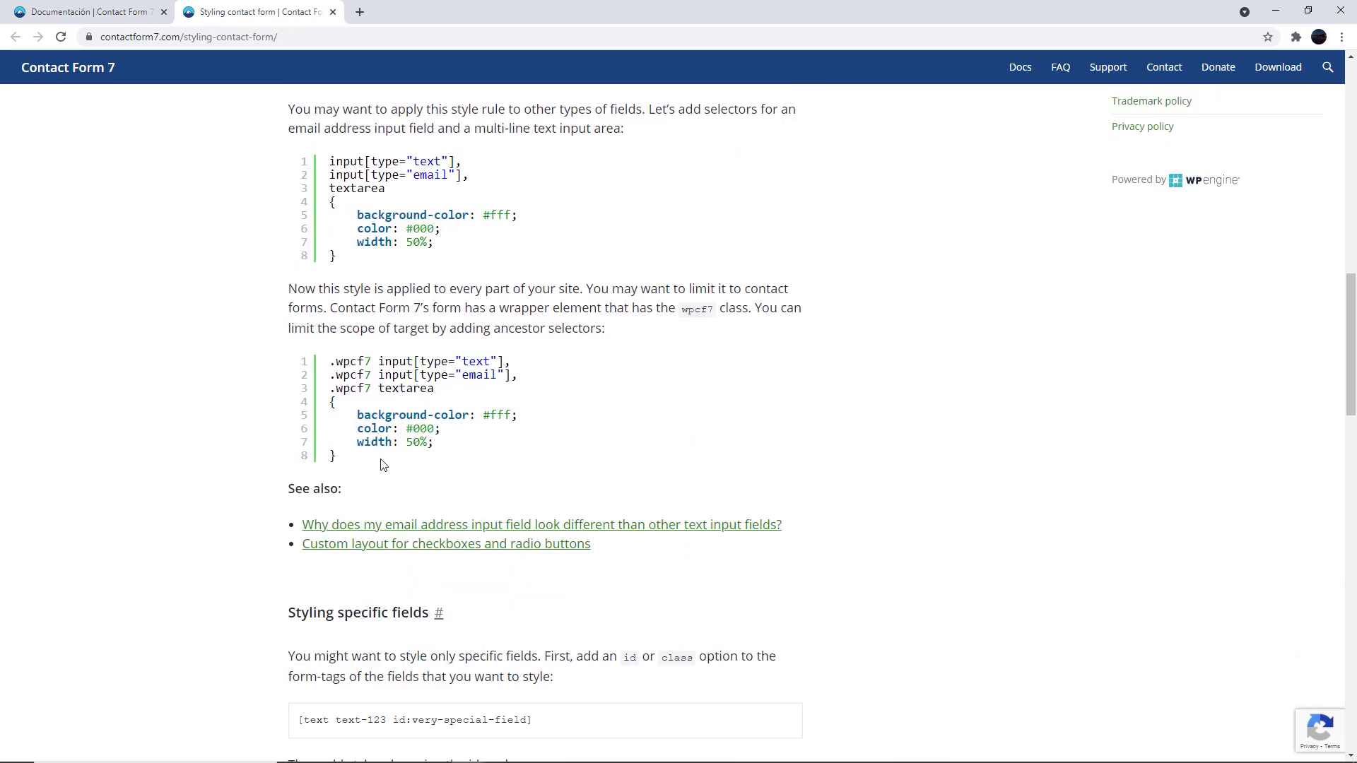
Compare the unscoped and .wpcf7-scoped selector examples, then scroll to 'Styling specific fields'
{"action": "left_click_drag", "start_coordinate": [332, 361], "coordinate": [426, 381]}
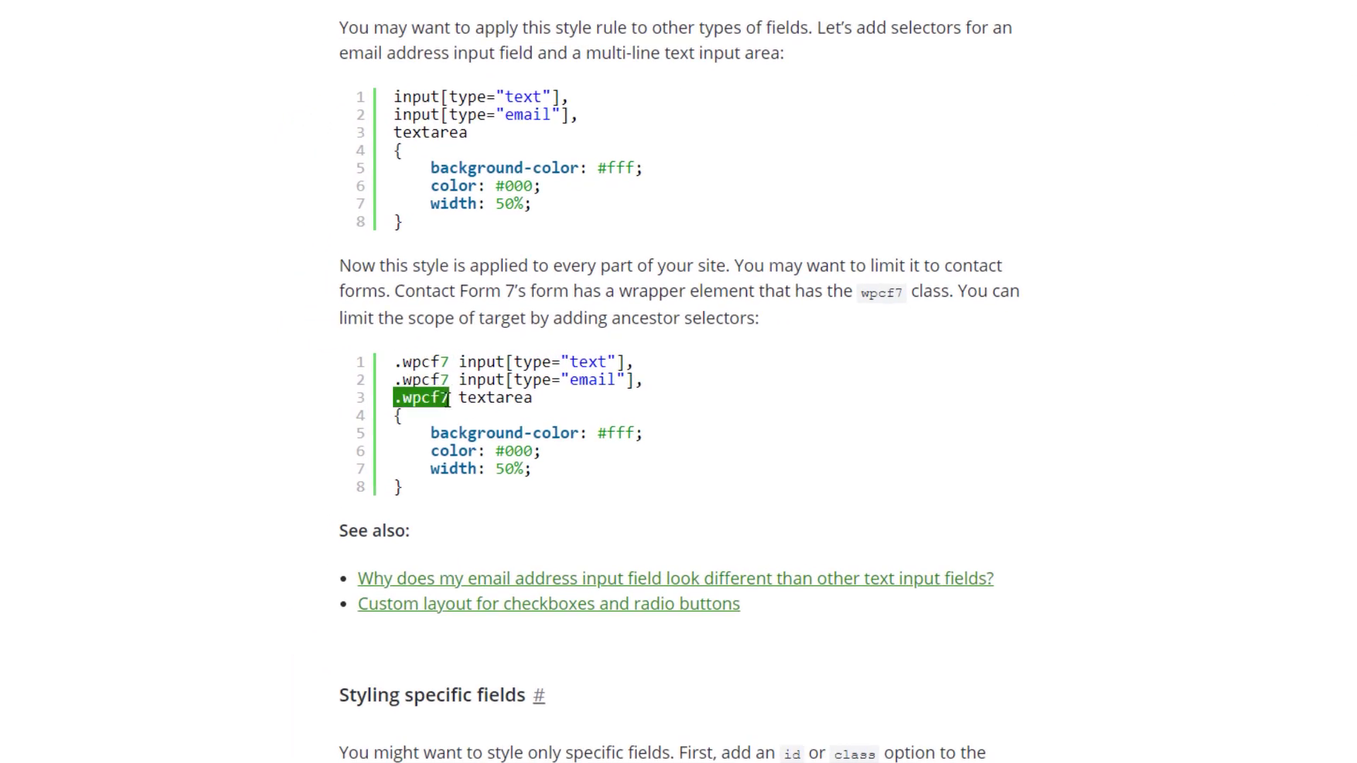
{"action": "left_click_drag", "start_coordinate": [540, 408], "coordinate": [470, 361]}
{"action": "left_click_drag", "start_coordinate": [394, 97], "coordinate": [478, 132]}
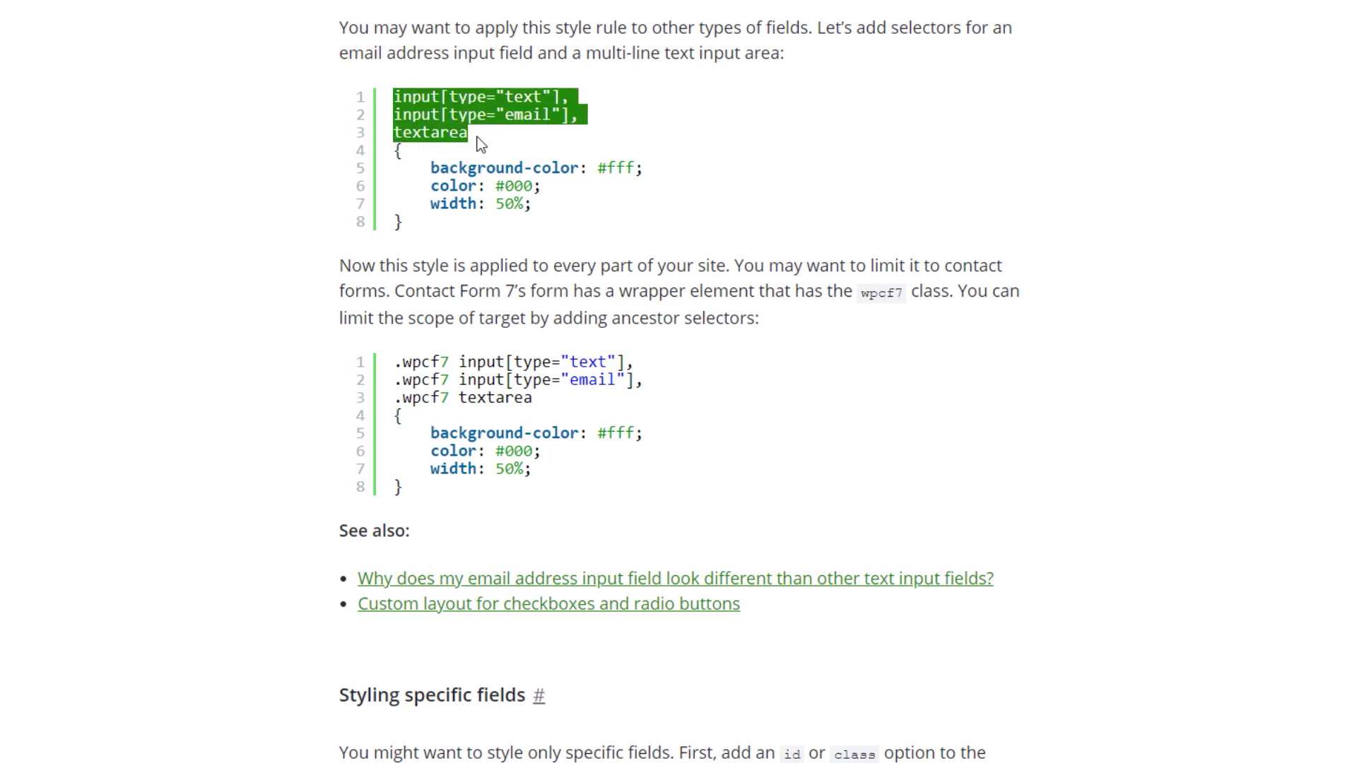
{"action": "left_click_drag", "start_coordinate": [396, 363], "coordinate": [578, 490]}
{"action": "left_click", "coordinate": [398, 399]}
{"action": "left_click", "coordinate": [454, 380]}
{"action": "left_click", "coordinate": [580, 490]}
{"action": "scroll", "coordinate": [581, 456], "scroll_direction": "down", "scroll_amount": 8}
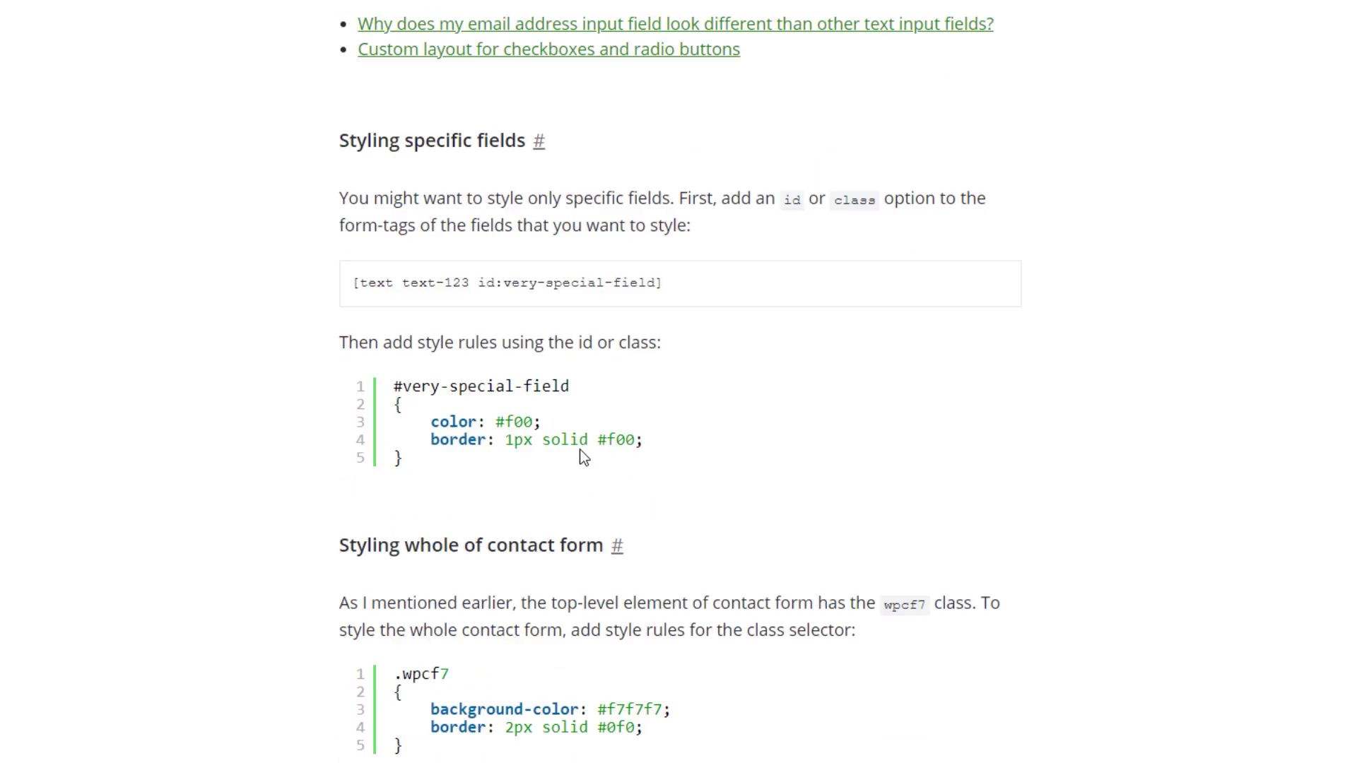
{"action": "scroll", "coordinate": [751, 409], "scroll_direction": "down", "scroll_amount": 4}
{"action": "scroll", "coordinate": [751, 410], "scroll_direction": "up", "scroll_amount": 9}
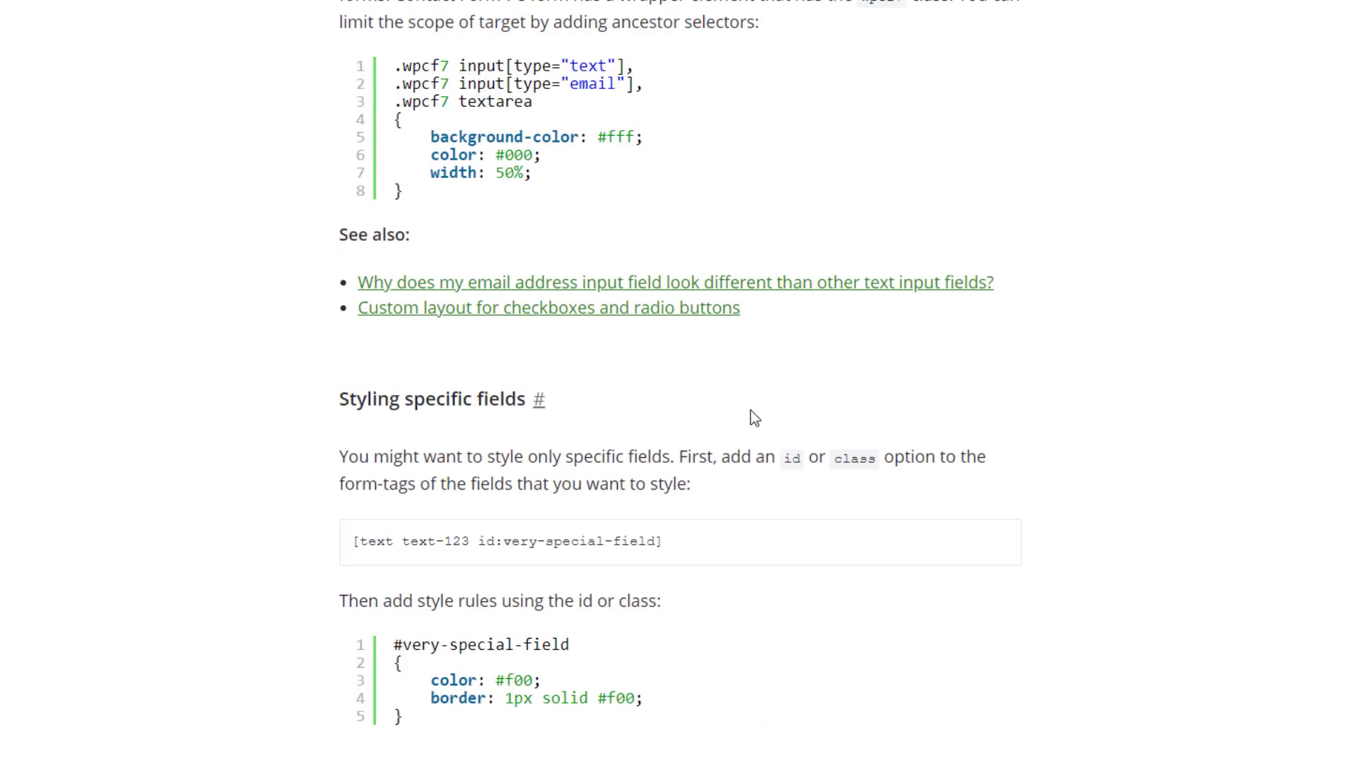
{"action": "scroll", "coordinate": [762, 638], "scroll_direction": "down", "scroll_amount": 20}
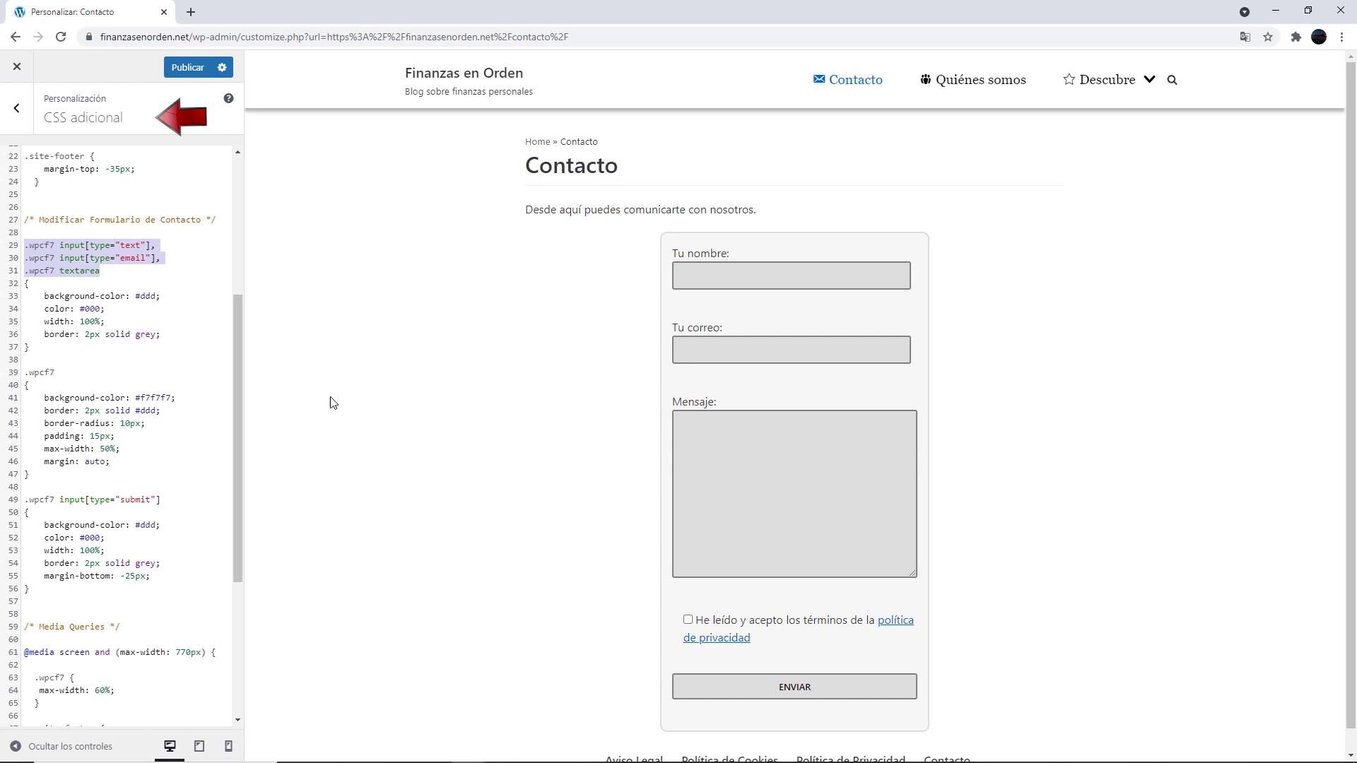
Enter test text 'fdgdgfd' in Mensaje and try a 100 max-width, reverting to 50%
{"action": "left_click_drag", "start_coordinate": [45, 309], "coordinate": [92, 309]}
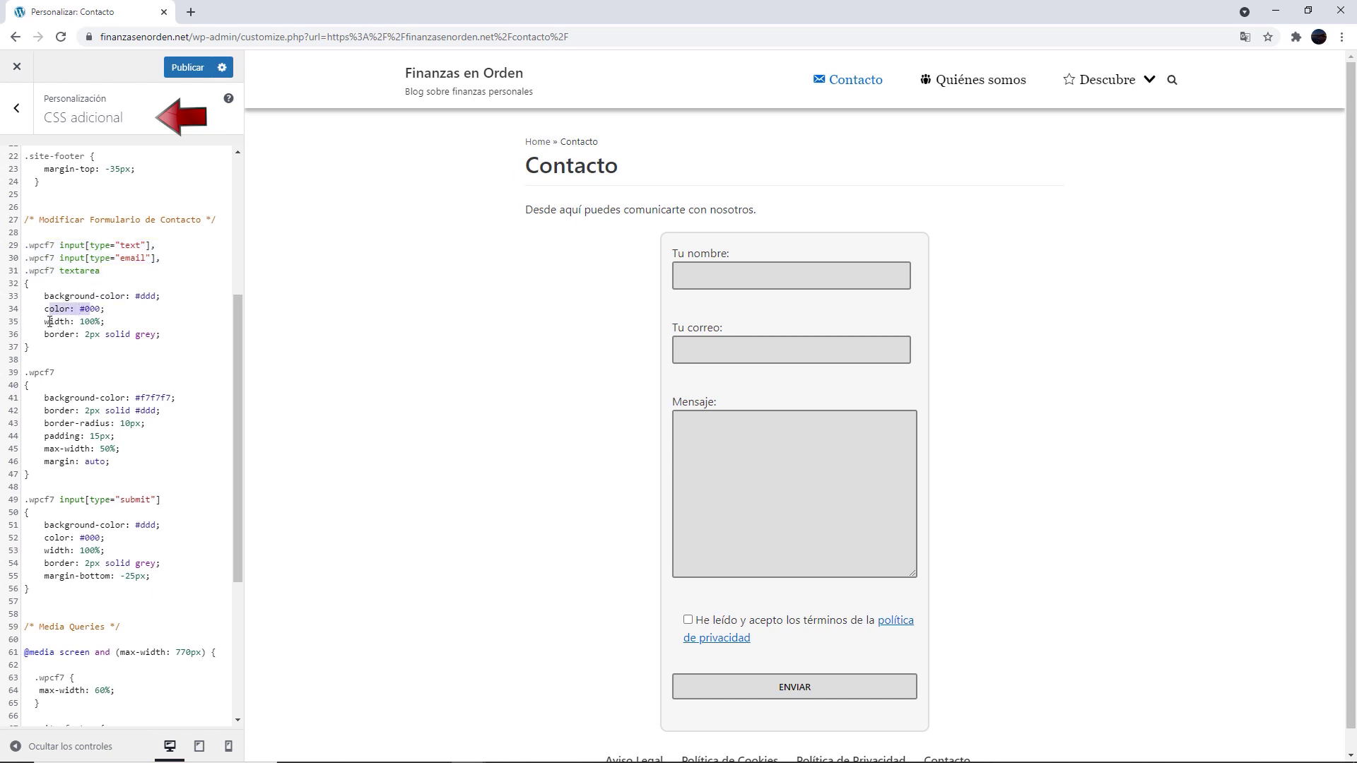
{"action": "left_click", "coordinate": [745, 442]}
{"action": "type", "text": "fdgdgfdgd"}
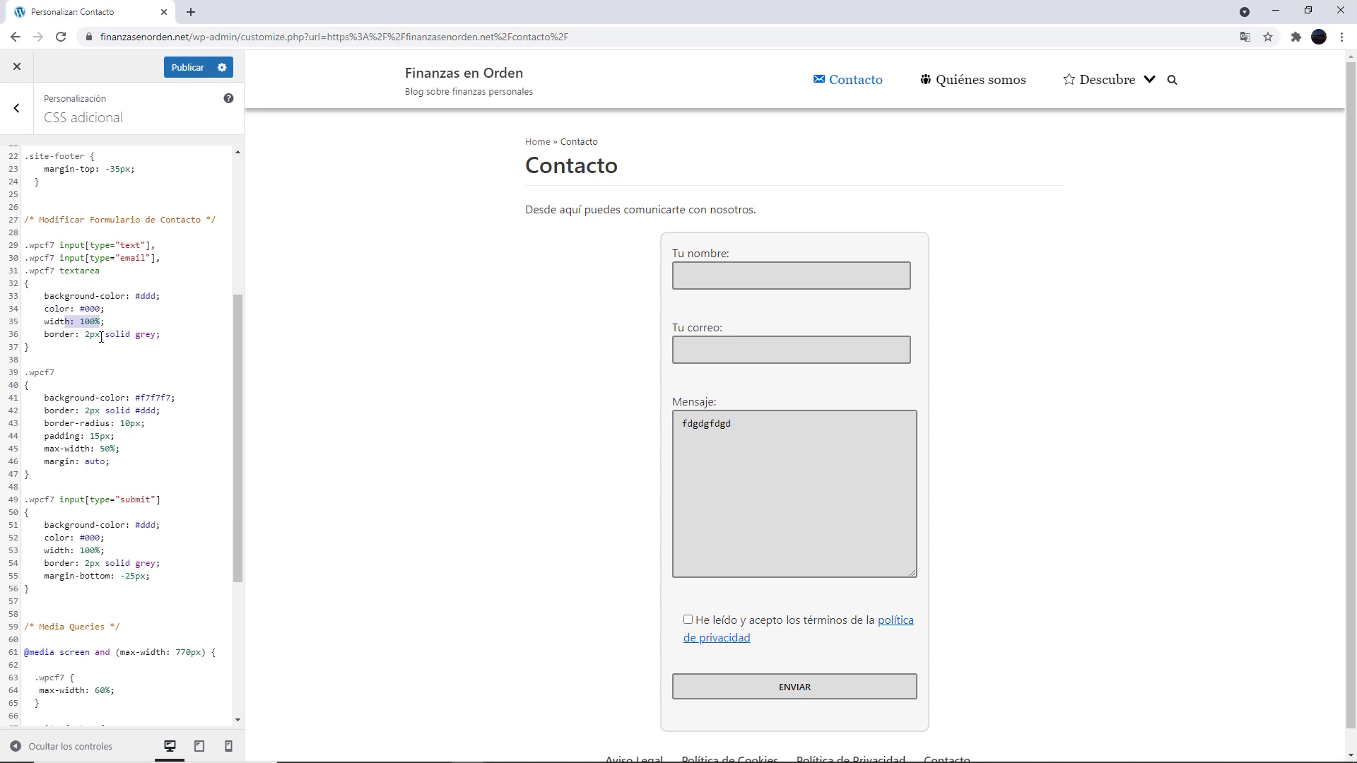
{"action": "left_click_drag", "start_coordinate": [59, 334], "coordinate": [140, 334]}
{"action": "double_click", "coordinate": [31, 372]}
{"action": "double_click", "coordinate": [106, 449]}
{"action": "type", "text": "100"}
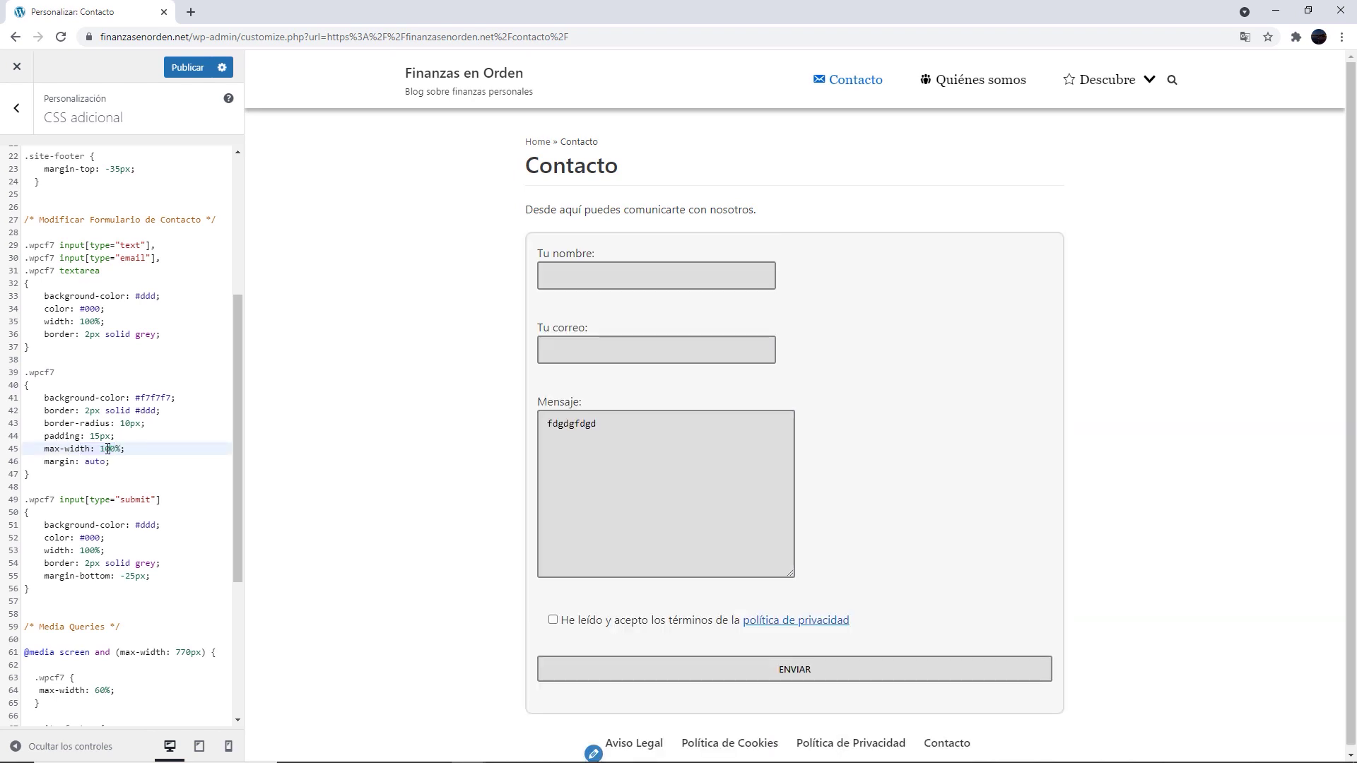
{"action": "key", "text": "ctrl+z"}
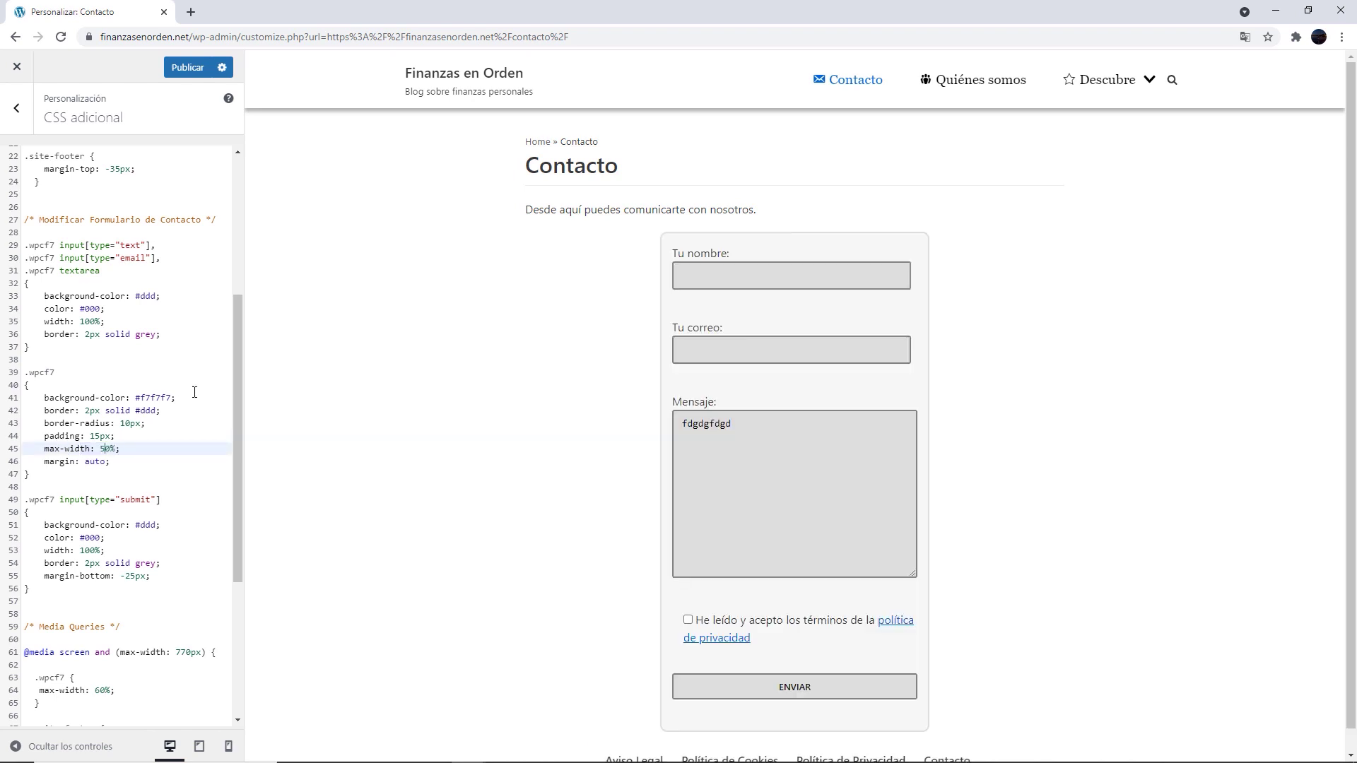
Experiment with the container's 10px border-radius, then scroll to the Media Queries section
{"action": "left_click_drag", "start_coordinate": [79, 423], "coordinate": [105, 424]}
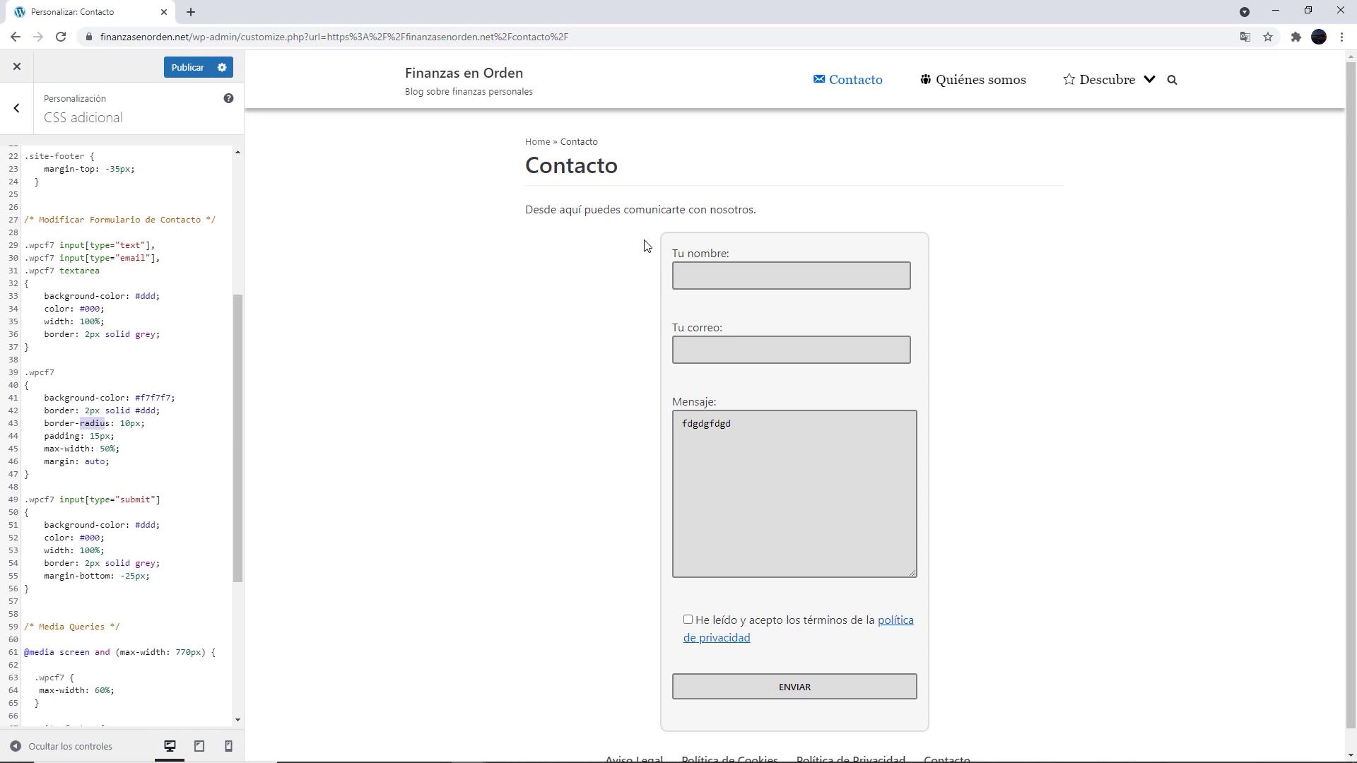
{"action": "left_click", "coordinate": [127, 423]}
{"action": "type", "text": "0"}
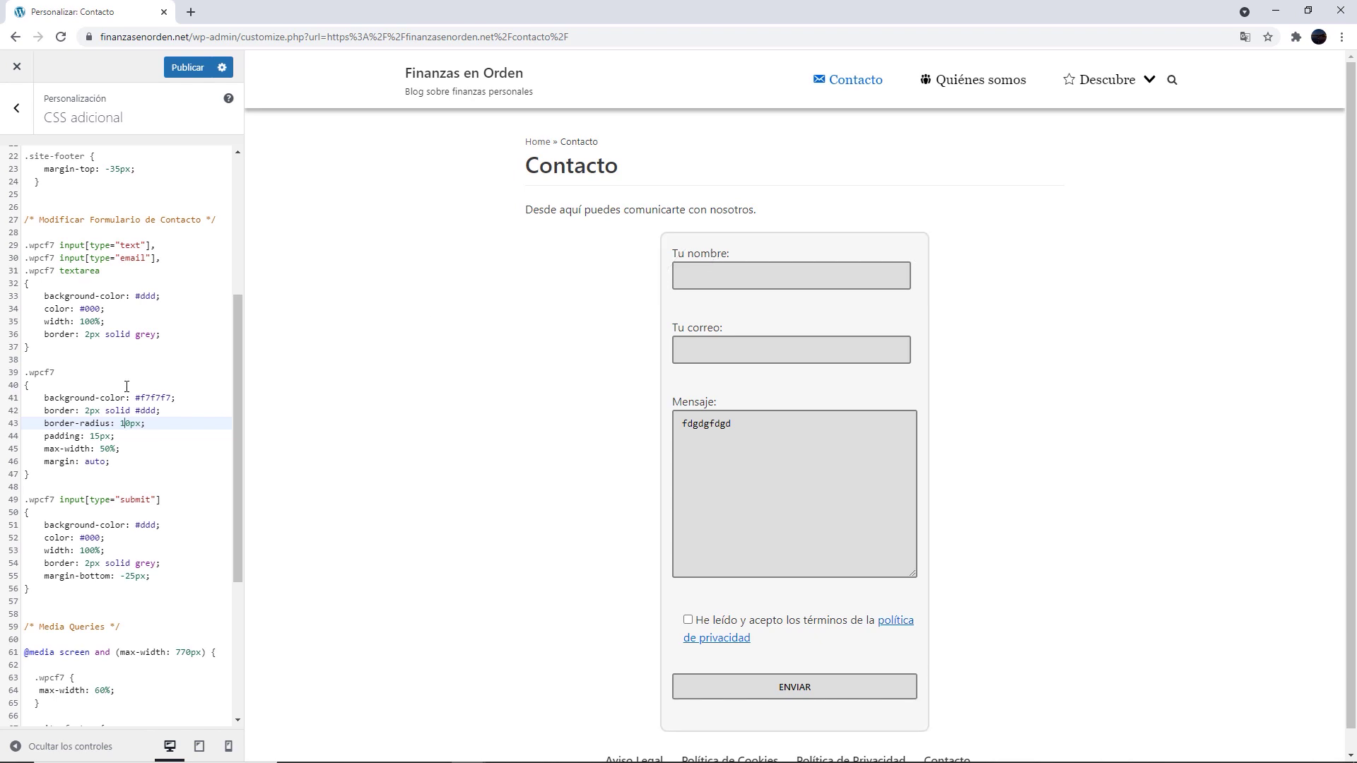
{"action": "scroll", "coordinate": [127, 424], "scroll_direction": "down", "scroll_amount": 2}
{"action": "left_click_drag", "start_coordinate": [85, 358], "coordinate": [139, 359]}
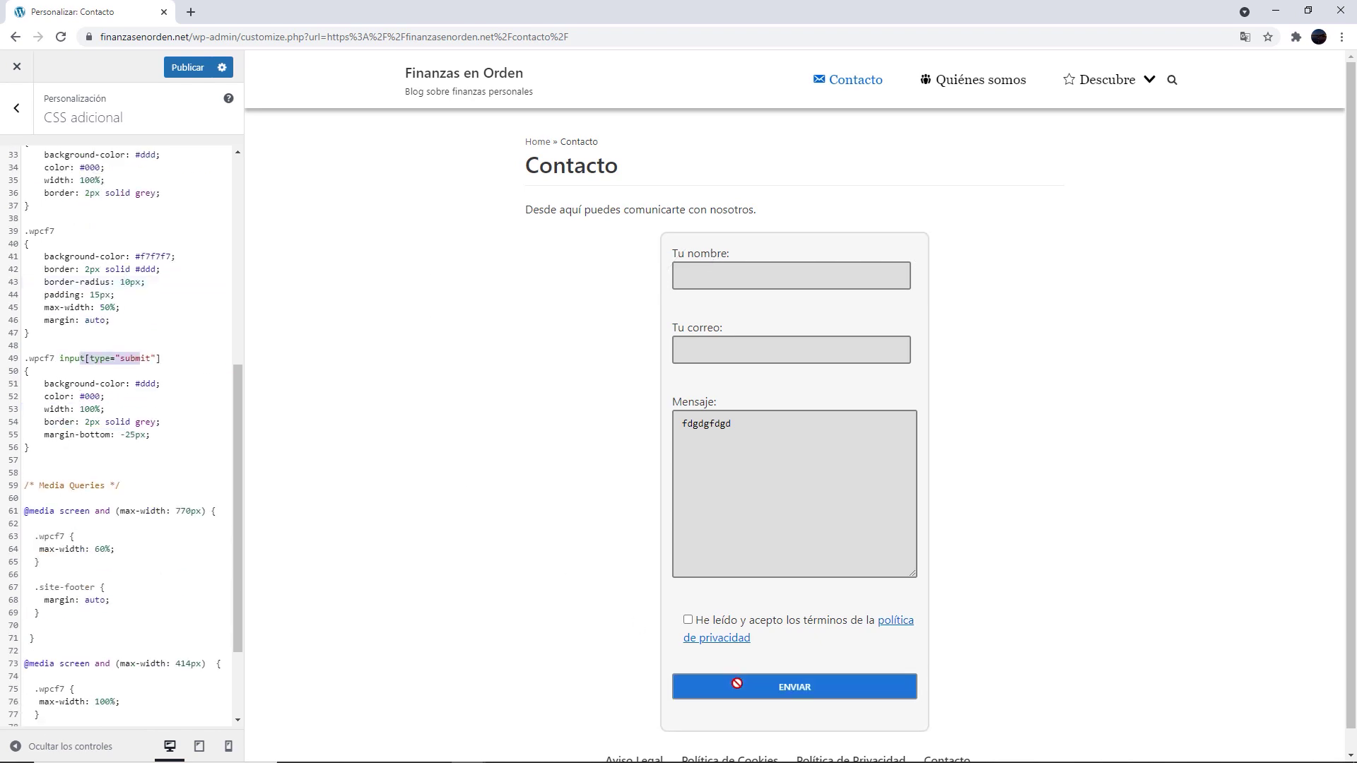
{"action": "scroll", "coordinate": [92, 372], "scroll_direction": "down", "scroll_amount": 2}
{"action": "left_click_drag", "start_coordinate": [34, 361], "coordinate": [117, 362]}
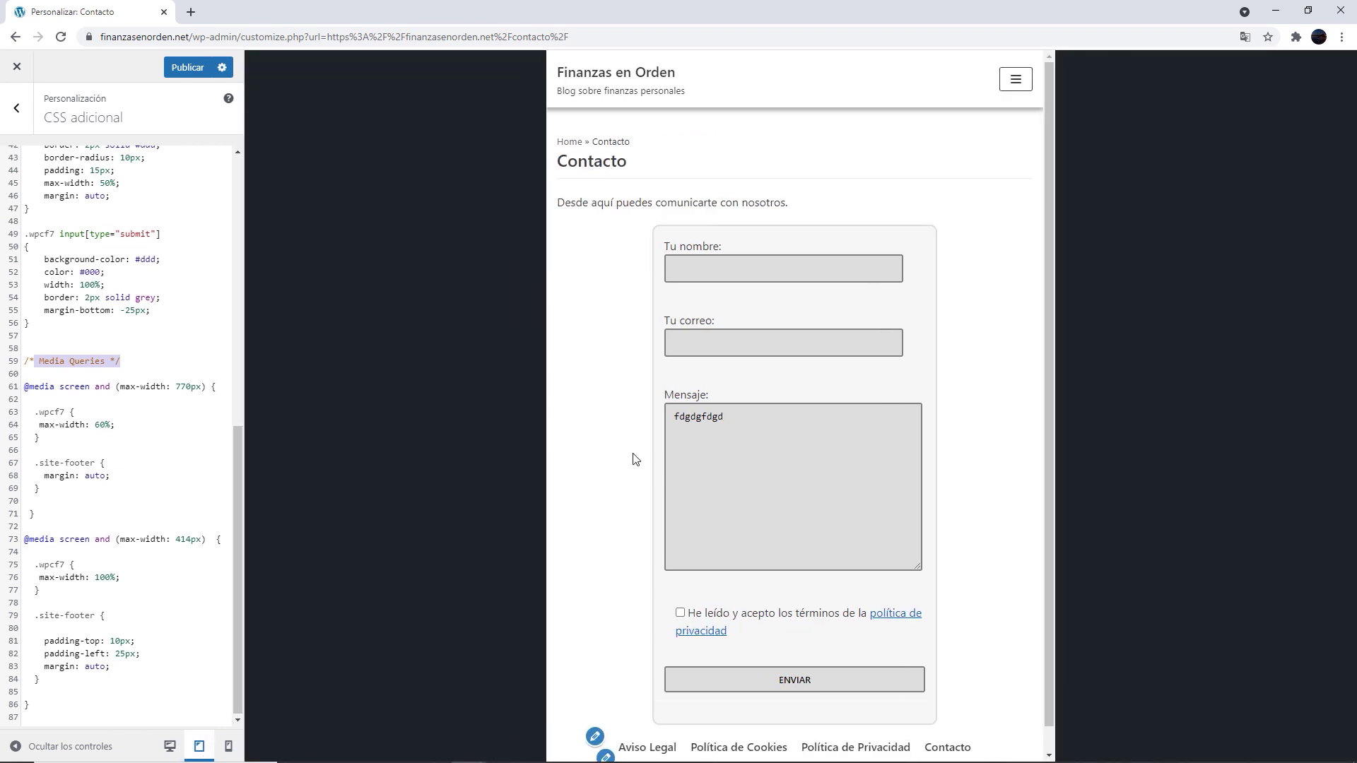
Preview the Contacto page at phone and tablet widths, then return to desktop width
{"action": "left_click", "coordinate": [228, 746]}
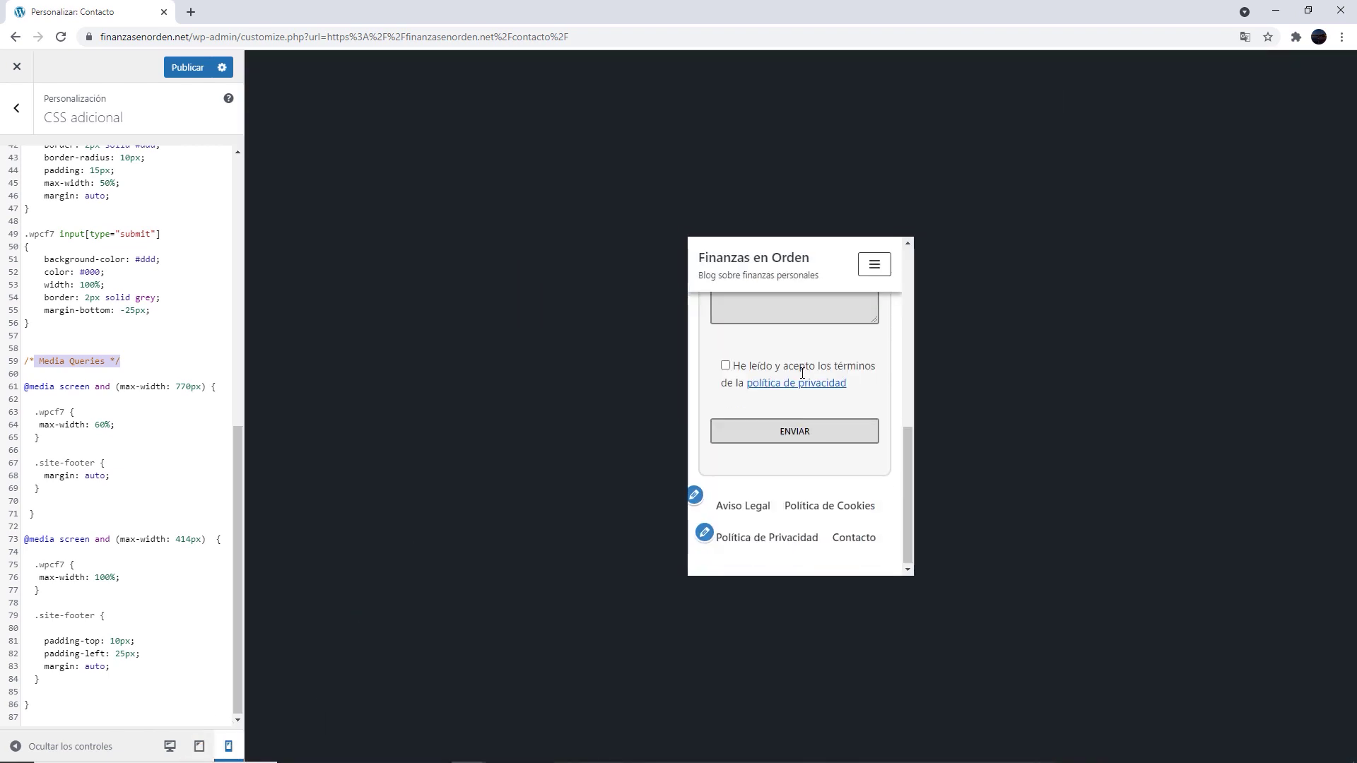
{"action": "left_click_drag", "start_coordinate": [40, 680], "coordinate": [34, 616]}
{"action": "scroll", "coordinate": [846, 539], "scroll_direction": "down", "scroll_amount": 1}
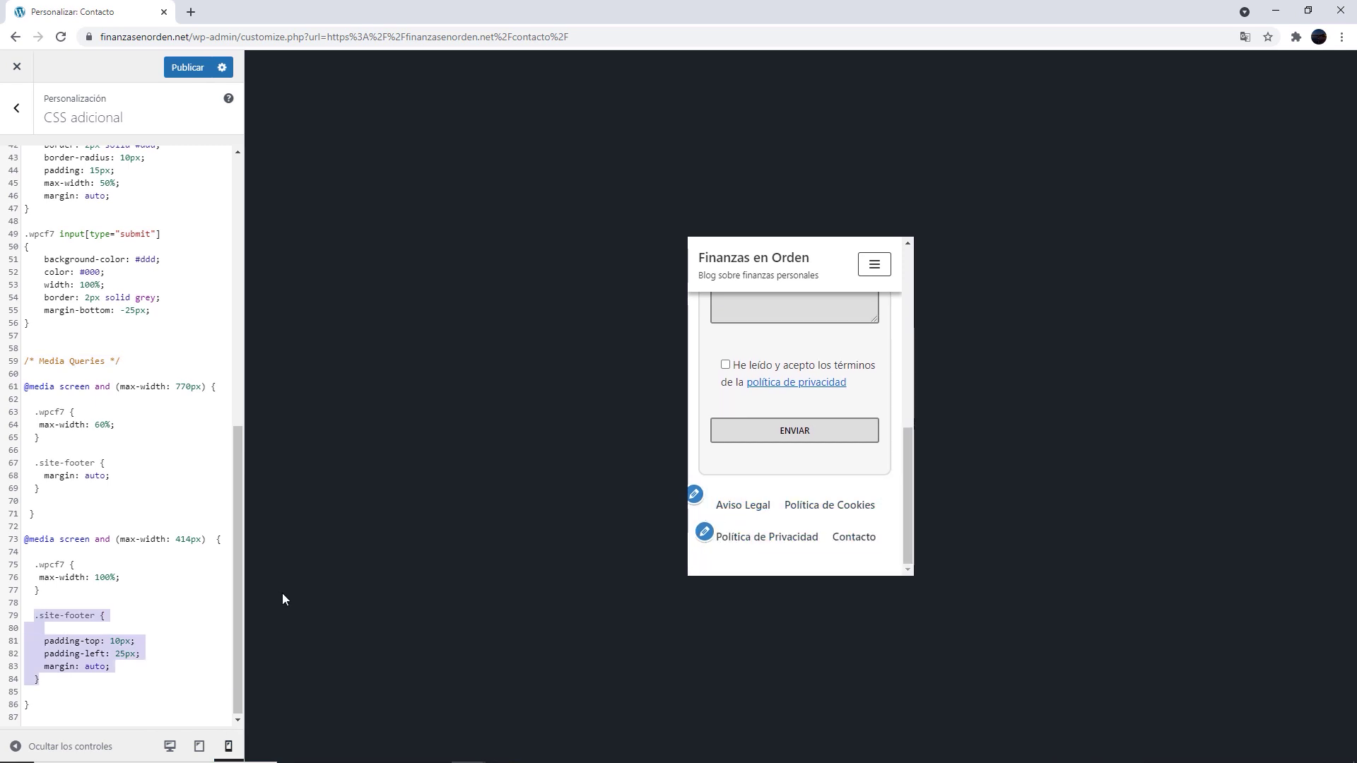
{"action": "left_click", "coordinate": [127, 590]}
{"action": "left_click", "coordinate": [199, 746]}
{"action": "left_click", "coordinate": [170, 746]}
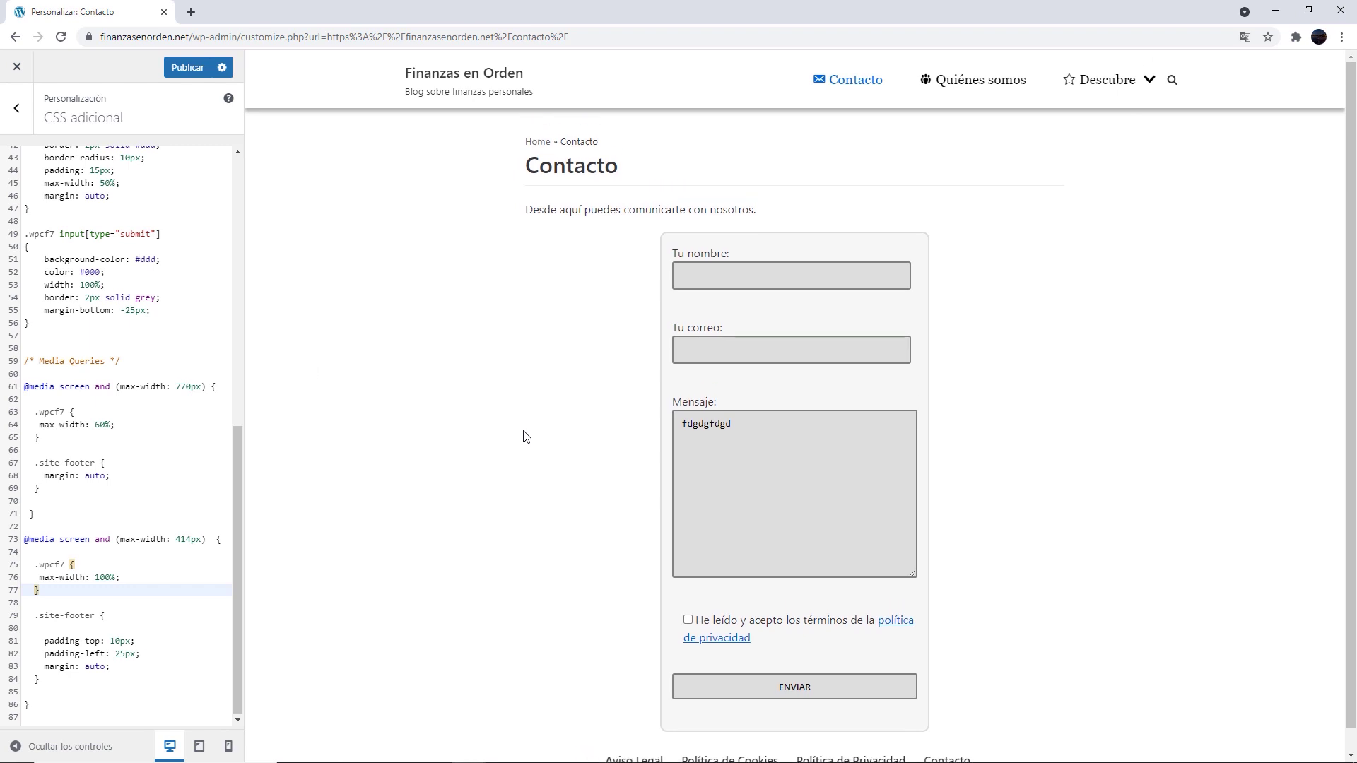
Delete the test text from the Mensaje box
{"action": "double_click", "coordinate": [748, 422]}
{"action": "key", "text": "BackSpace"}
{"action": "left_click_drag", "start_coordinate": [716, 328], "coordinate": [597, 334]}
{"action": "left_click", "coordinate": [470, 329]}
Paste a .wpcf7 label rule with font-weight: bold into Additional CSS
{"action": "scroll", "coordinate": [221, 378], "scroll_direction": "up", "scroll_amount": 6}
{"action": "left_click", "coordinate": [221, 378]}
{"action": "key", "text": "Return"}
{"action": "key", "text": "Return"}
{"action": "key", "text": "alt+Tab"}
{"action": "key", "text": "ctrl+c"}
{"action": "left_click", "coordinate": [956, 92]}
{"action": "left_click", "coordinate": [89, 403]}
{"action": "key", "text": "ctrl+v"}
Check the bold Tu nombre, Tu correo and Mensaje labels, then delete the rule
{"action": "left_click_drag", "start_coordinate": [724, 400], "coordinate": [671, 401]}
{"action": "left_click_drag", "start_coordinate": [728, 328], "coordinate": [669, 329]}
{"action": "left_click_drag", "start_coordinate": [736, 253], "coordinate": [669, 256]}
{"action": "left_click", "coordinate": [352, 352]}
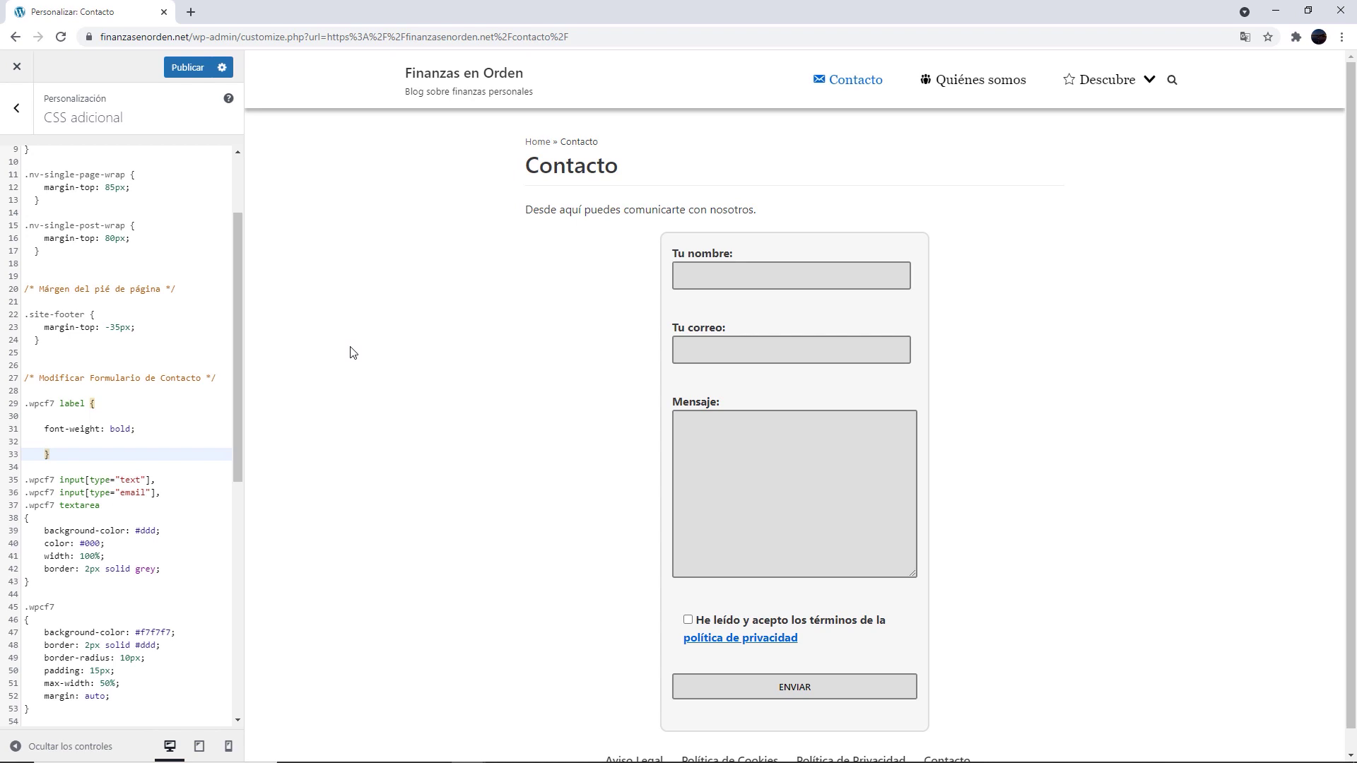
{"action": "left_click_drag", "start_coordinate": [138, 429], "coordinate": [34, 429]}
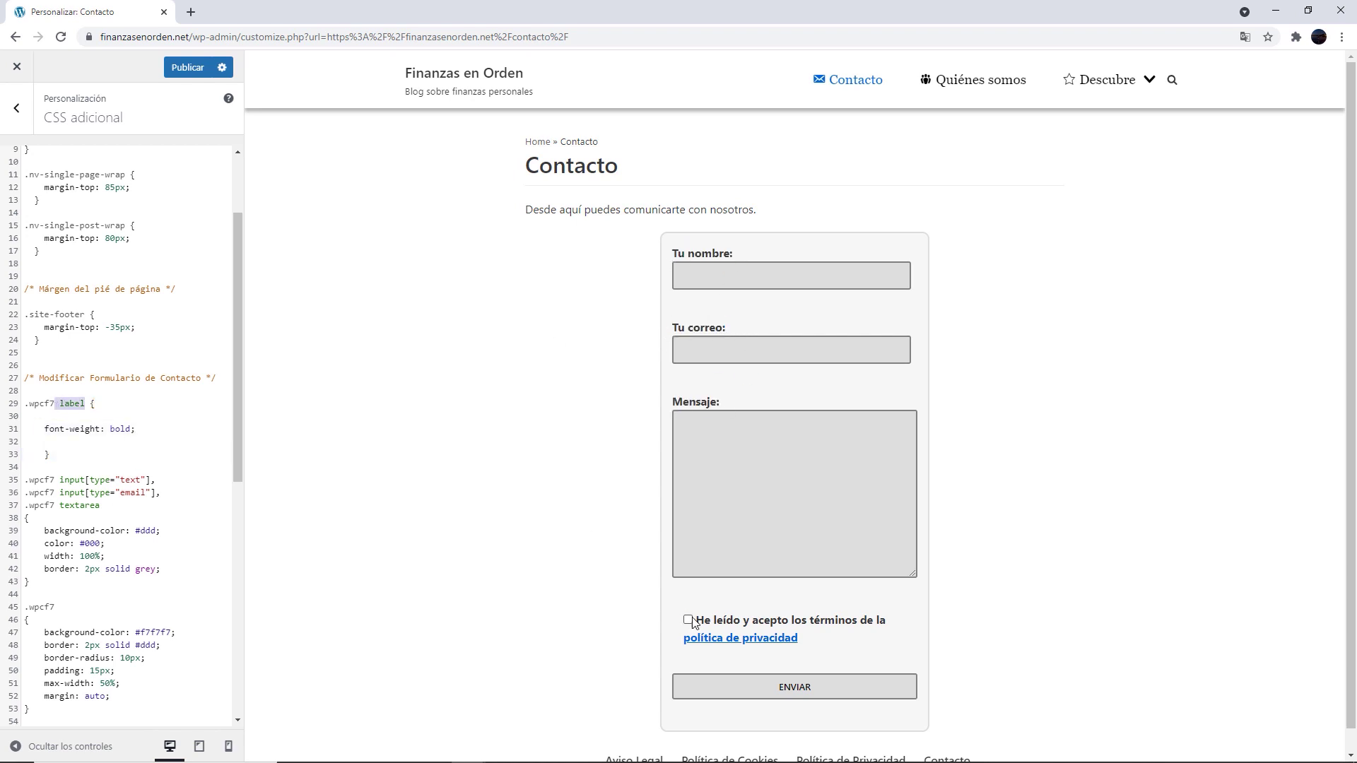
{"action": "left_click_drag", "start_coordinate": [25, 467], "coordinate": [9, 404]}
{"action": "key", "text": "Delete"}
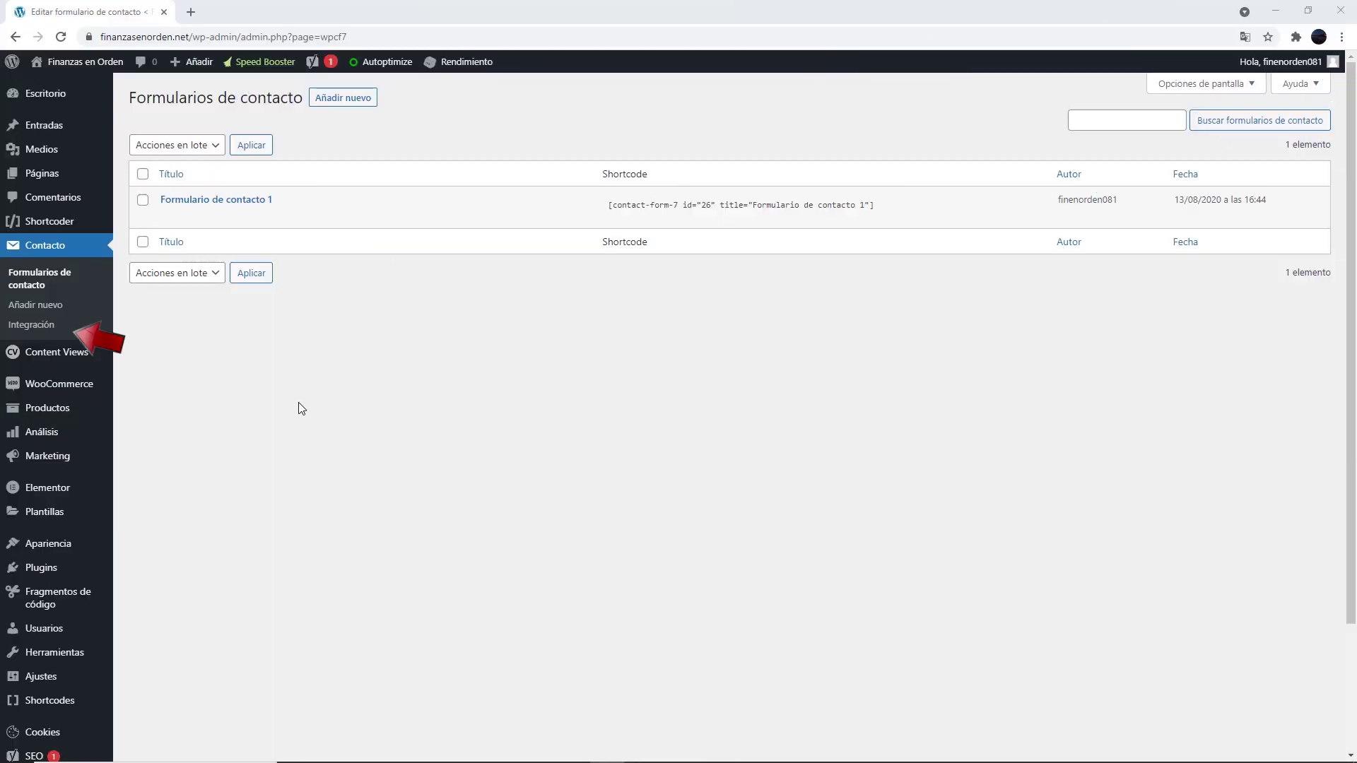
Open Contacto > Integración and review the Sendinblue and Constant Contact integrations
{"action": "left_click", "coordinate": [41, 326]}
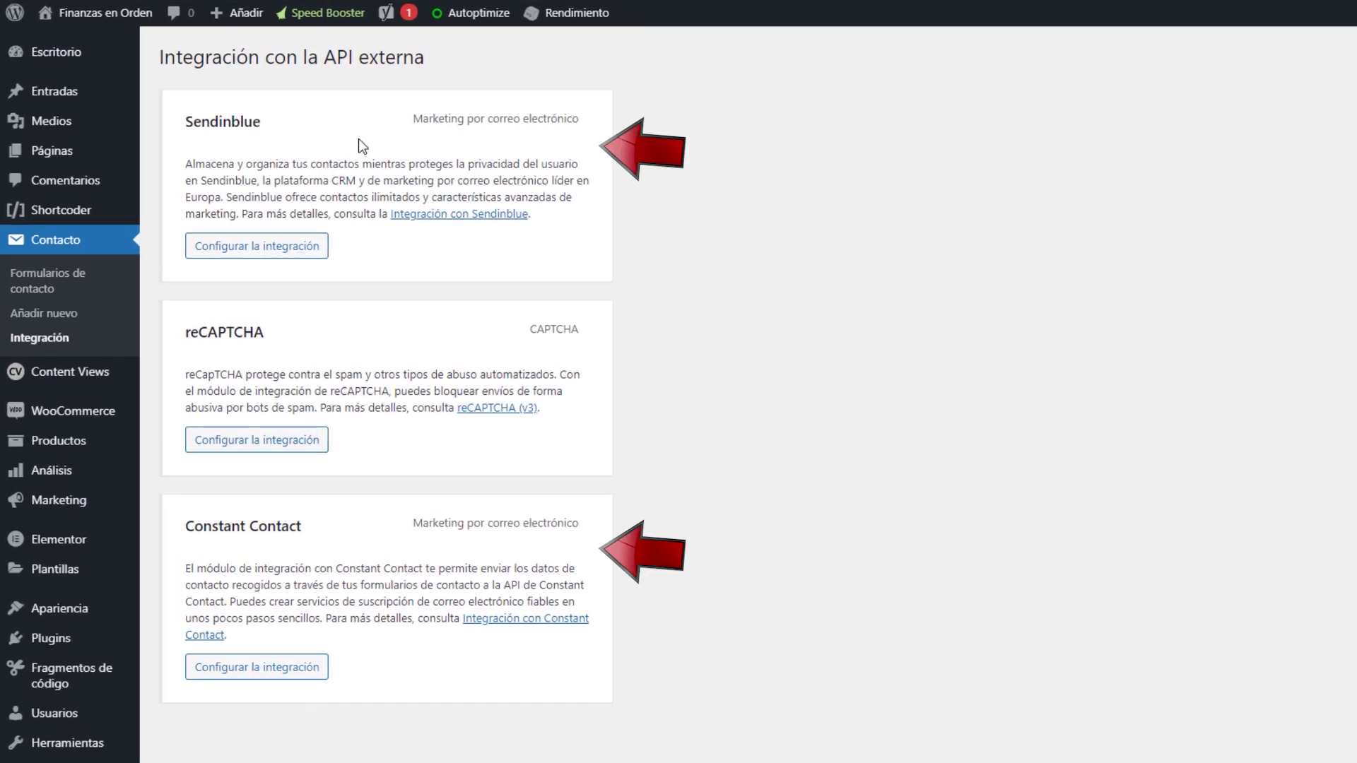
{"action": "left_click_drag", "start_coordinate": [246, 127], "coordinate": [195, 120]}
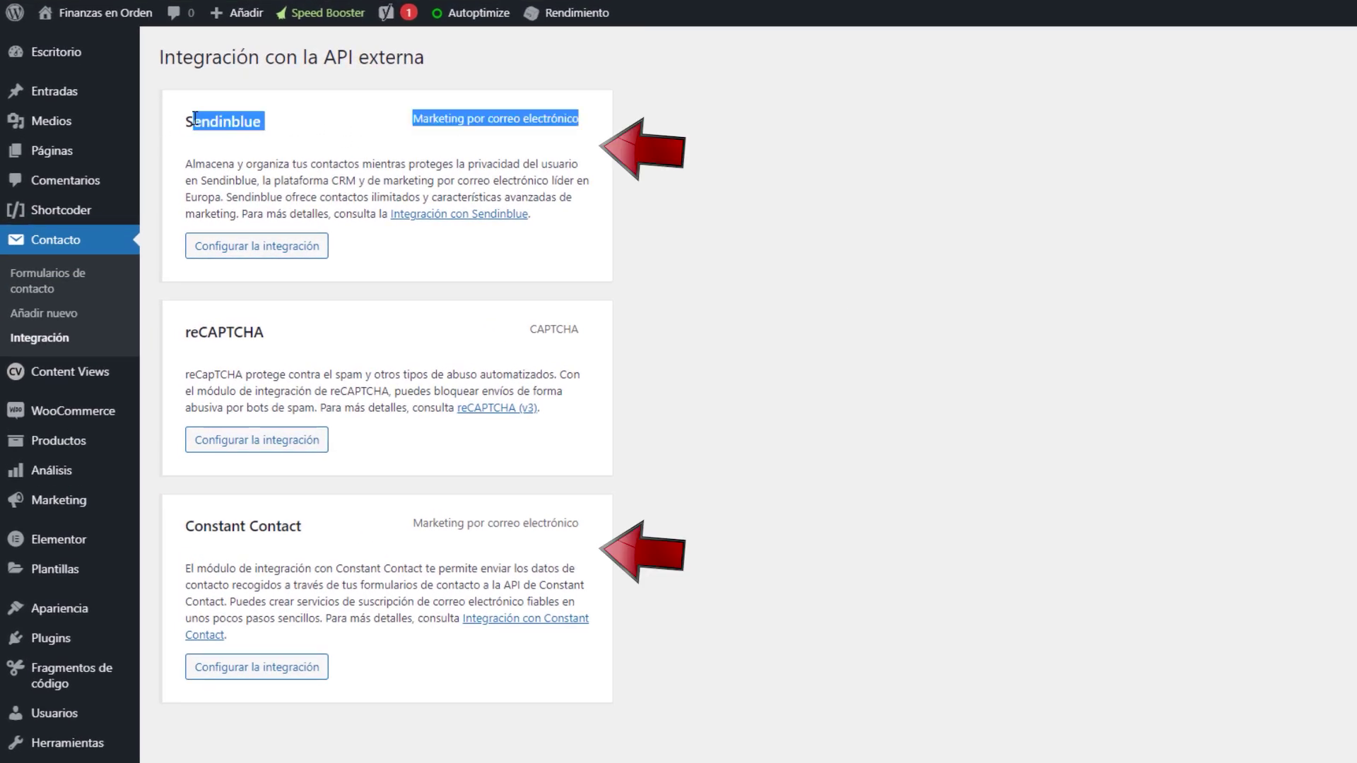
{"action": "left_click", "coordinate": [579, 323]}
{"action": "left_click_drag", "start_coordinate": [579, 525], "coordinate": [189, 519]}
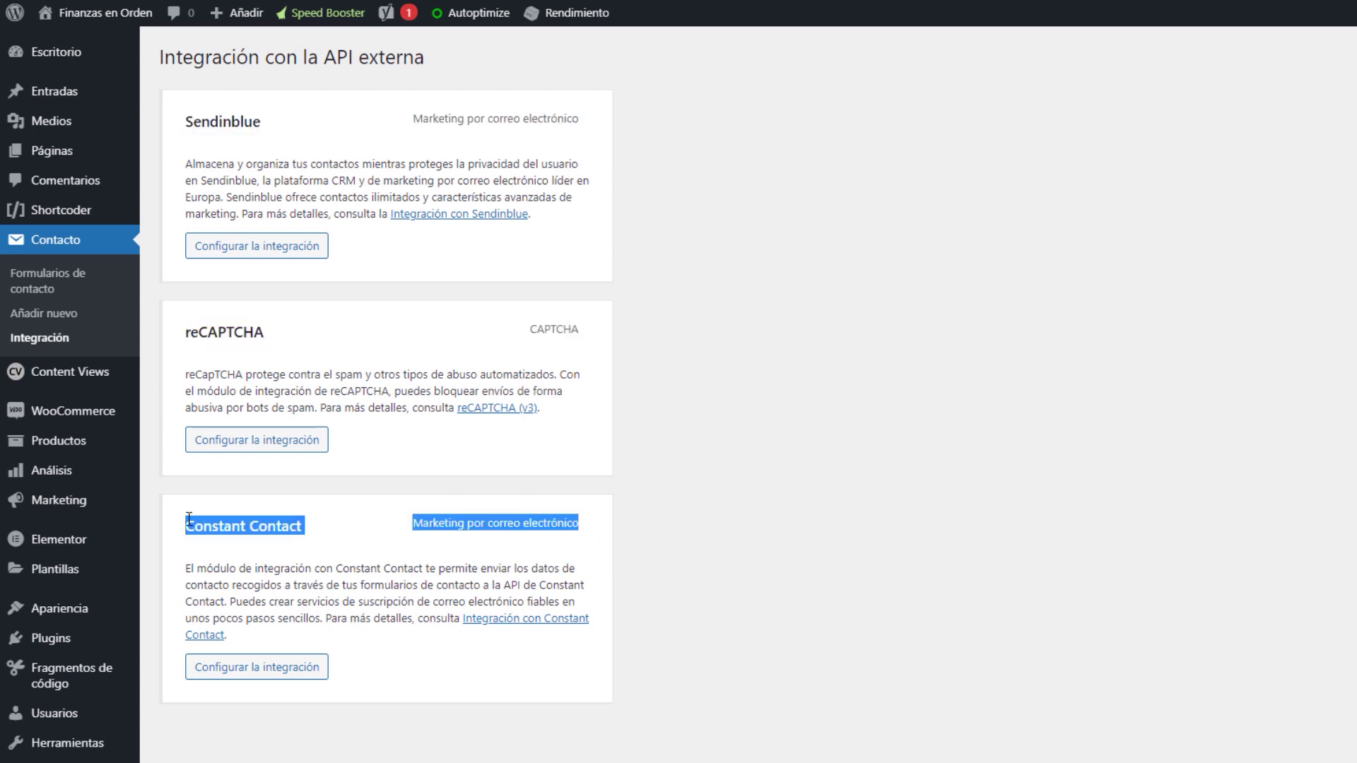
{"action": "left_click", "coordinate": [765, 307]}
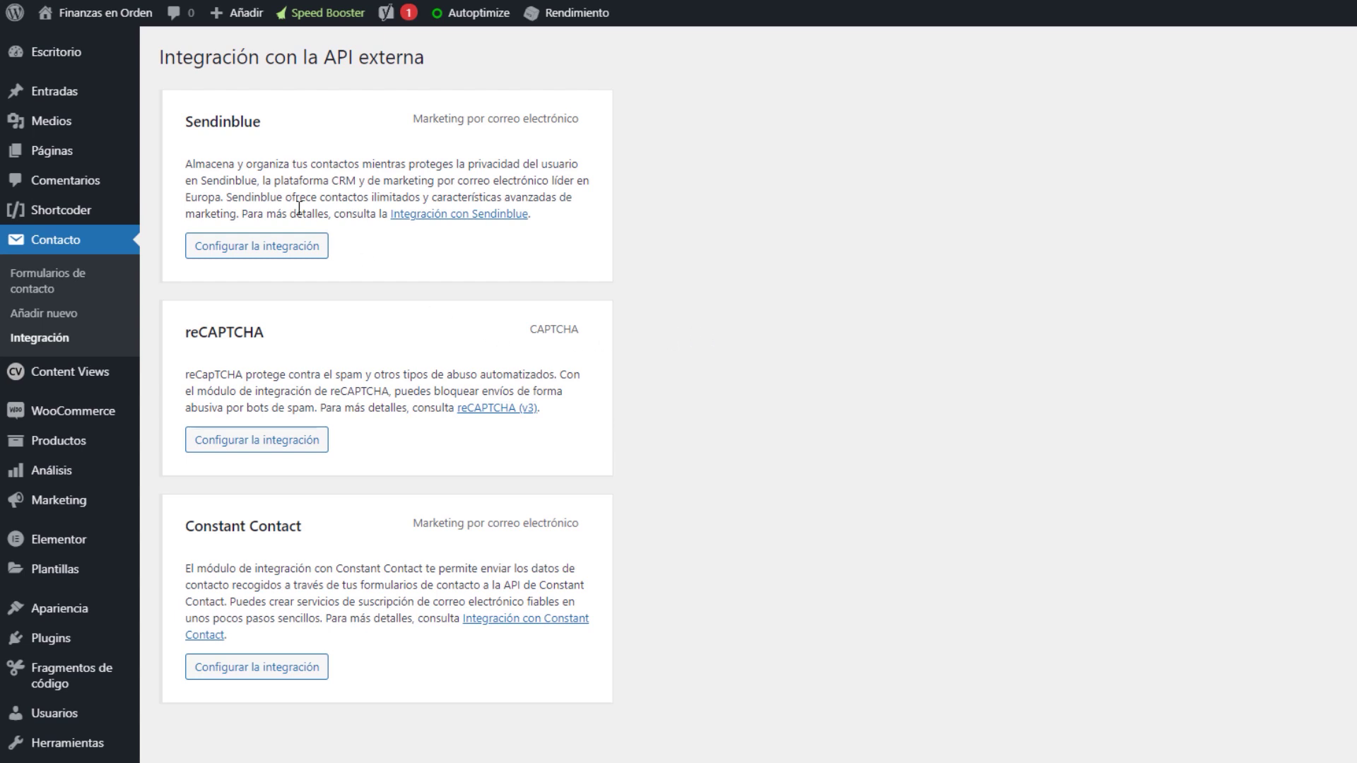
{"action": "left_click_drag", "start_coordinate": [186, 163], "coordinate": [375, 213]}
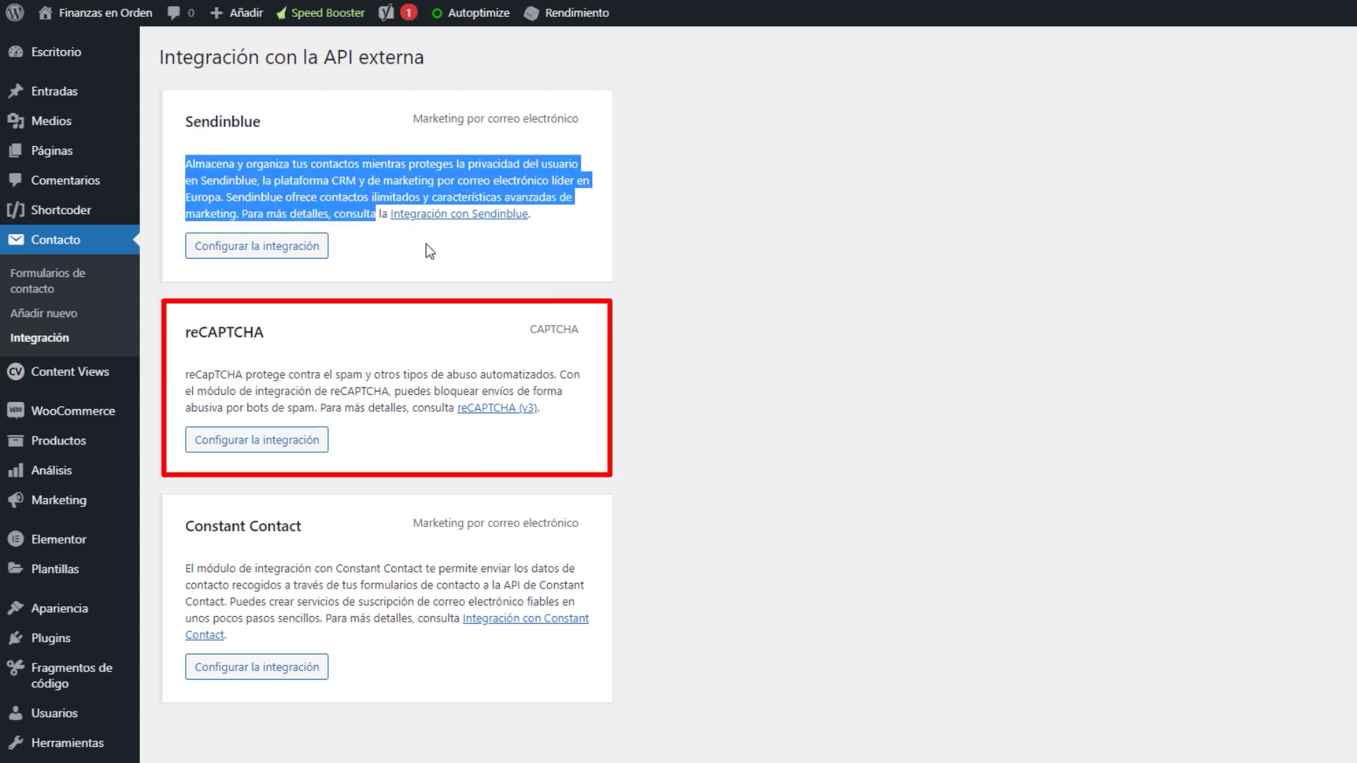
{"action": "left_click", "coordinate": [713, 246]}
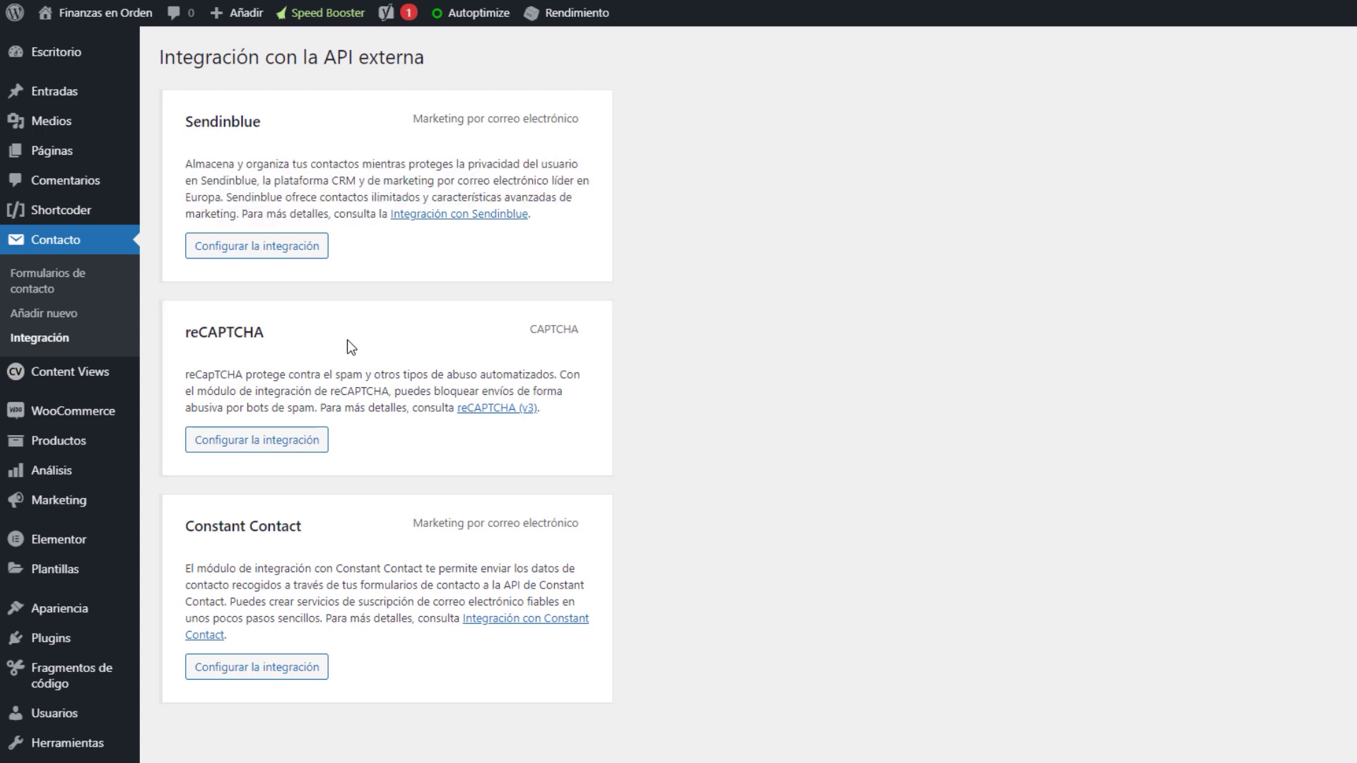
Open the reCAPTCHA integration setup and its reCAPTCHA (v3) help in a new tab
{"action": "left_click", "coordinate": [327, 440]}
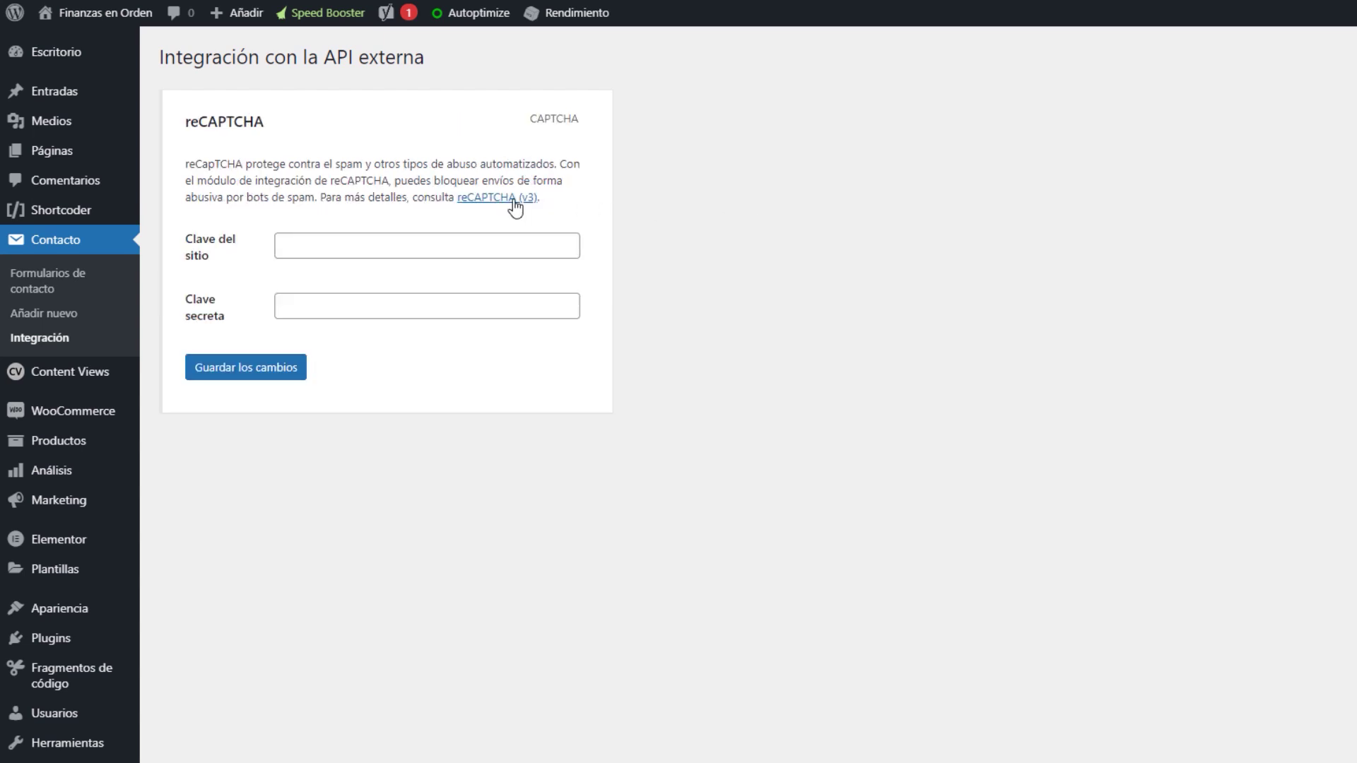
{"action": "right_click", "coordinate": [514, 204]}
{"action": "left_click", "coordinate": [539, 210]}
Read the reCAPTCHA (v3) article's 'Registering a site' section and open My reCAPTCHA in a new tab
{"action": "left_click", "coordinate": [528, 31]}
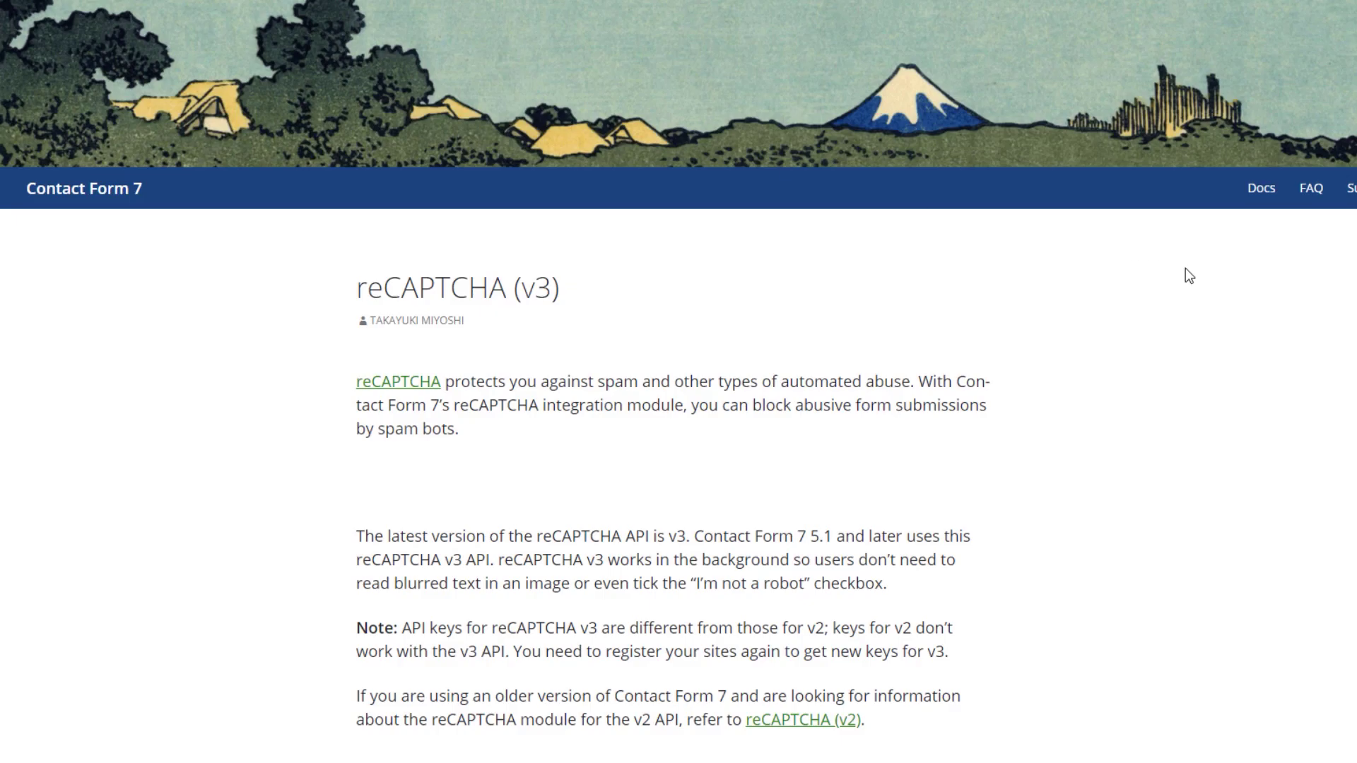
{"action": "scroll", "coordinate": [1178, 273], "scroll_direction": "down", "scroll_amount": 2}
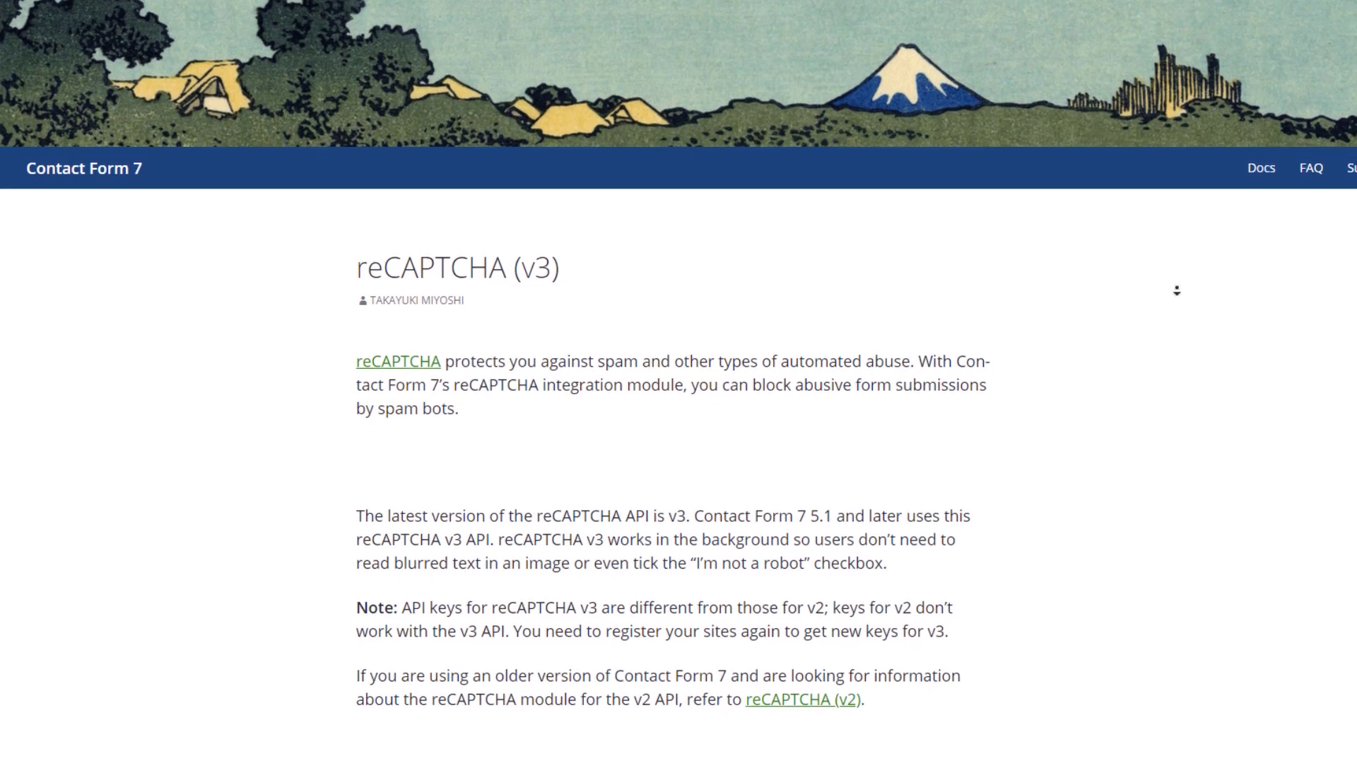
{"action": "scroll", "coordinate": [1176, 304], "scroll_direction": "down", "scroll_amount": 8}
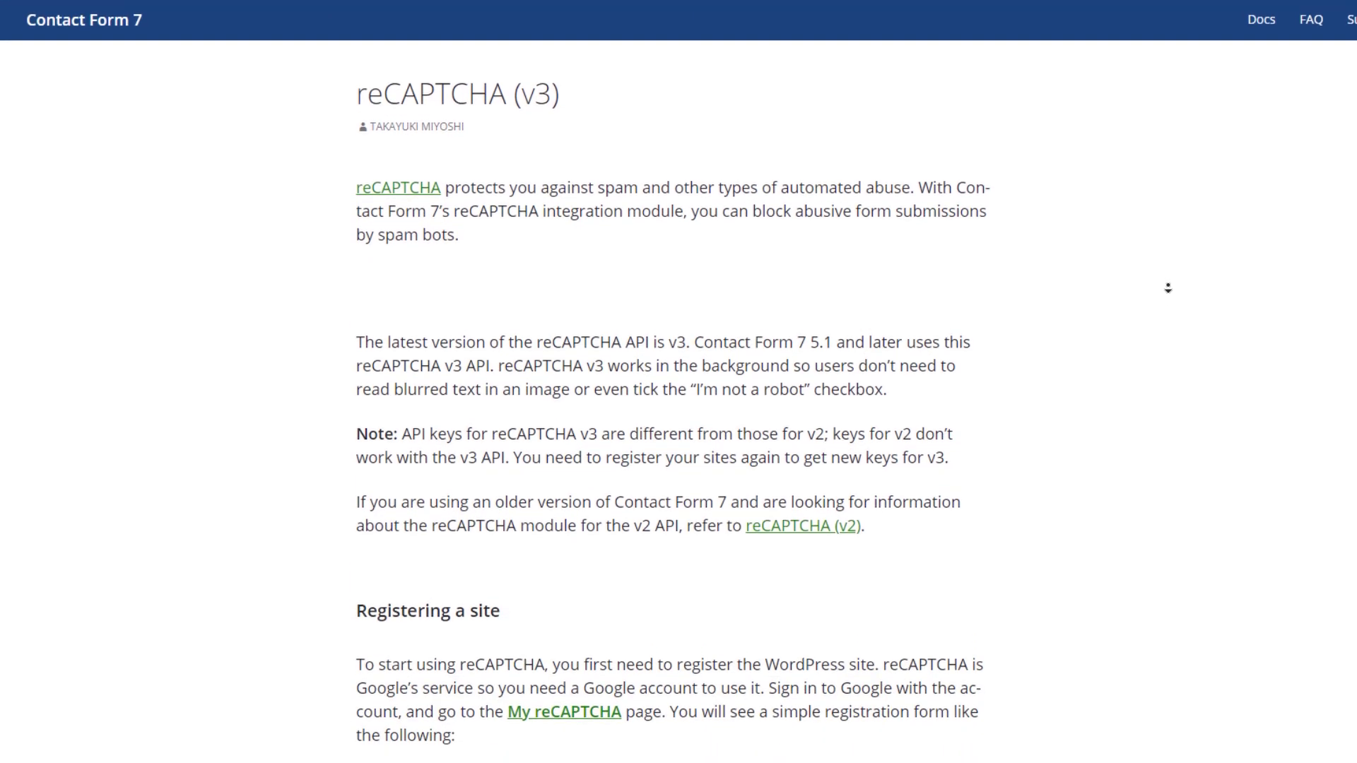
{"action": "scroll", "coordinate": [1161, 347], "scroll_direction": "down", "scroll_amount": 7}
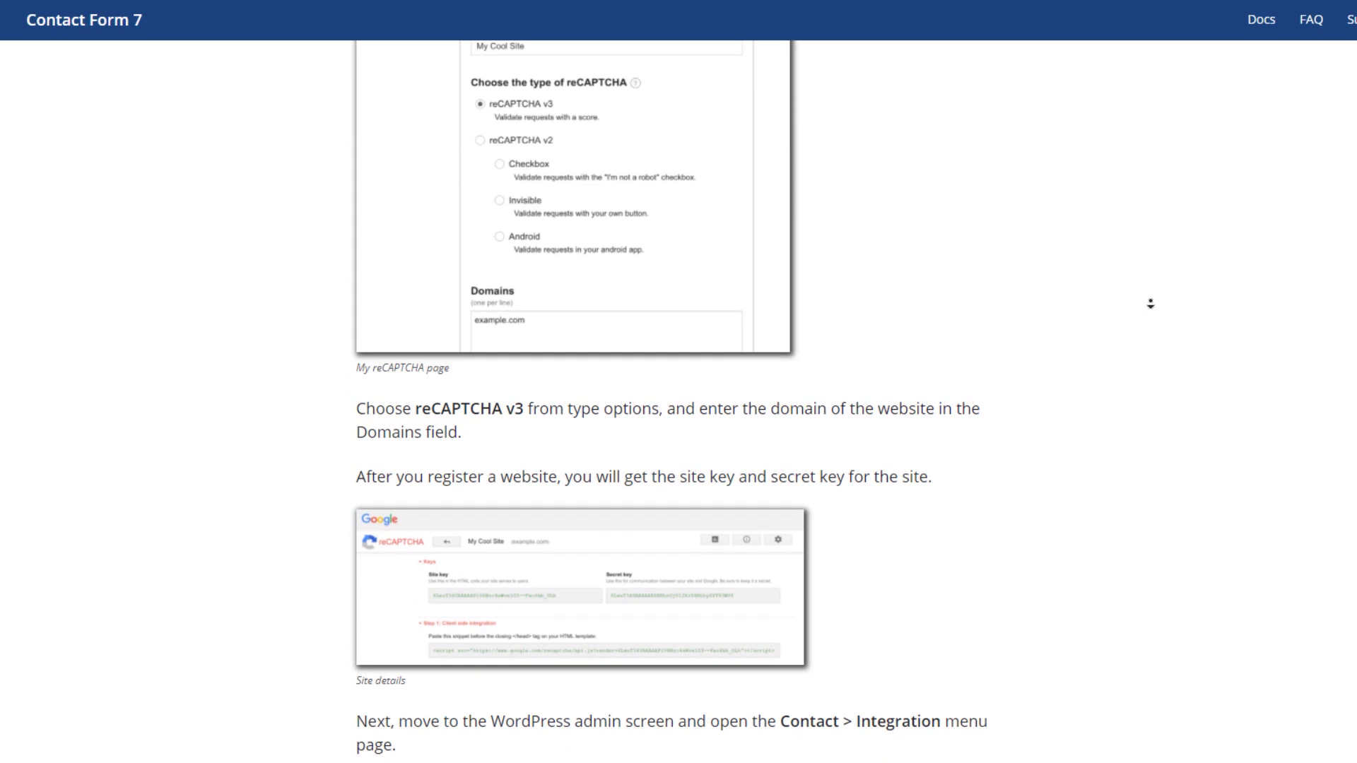
{"action": "key", "text": "Home"}
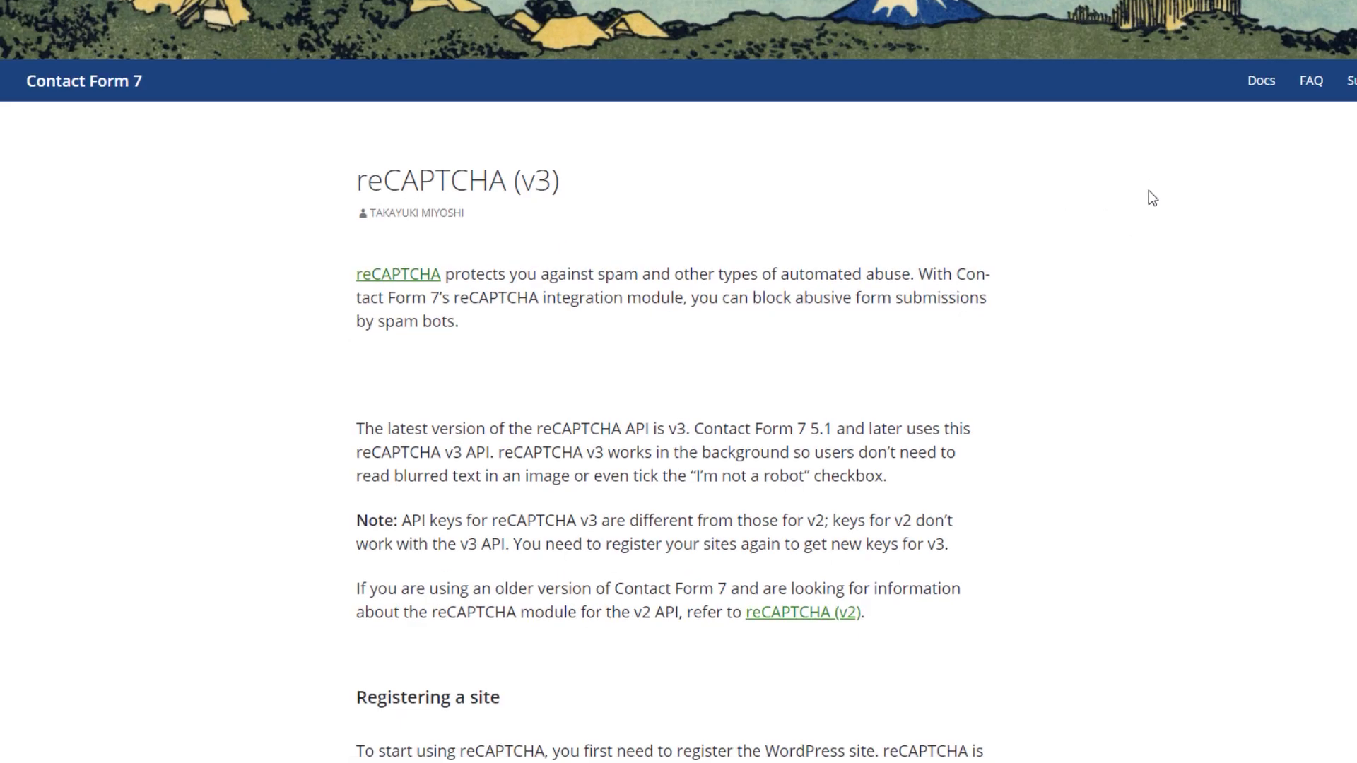
{"action": "scroll", "coordinate": [1147, 190], "scroll_direction": "down", "scroll_amount": 9}
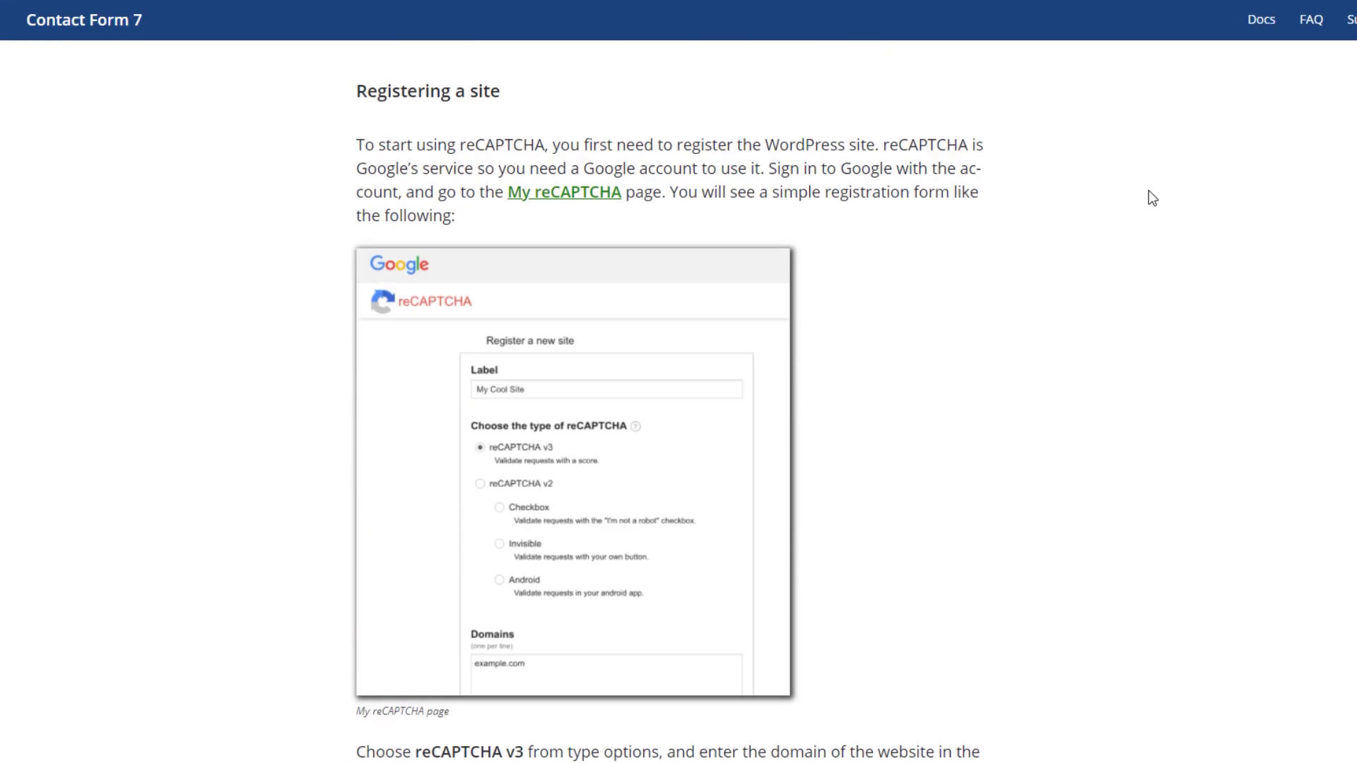
{"action": "right_click", "coordinate": [584, 200]}
{"action": "left_click", "coordinate": [807, 204]}
Register 'Captcha Finanzas en orden' as a reCAPTCHA v3 site for finanzasenorden.net
{"action": "left_click", "coordinate": [465, 10]}
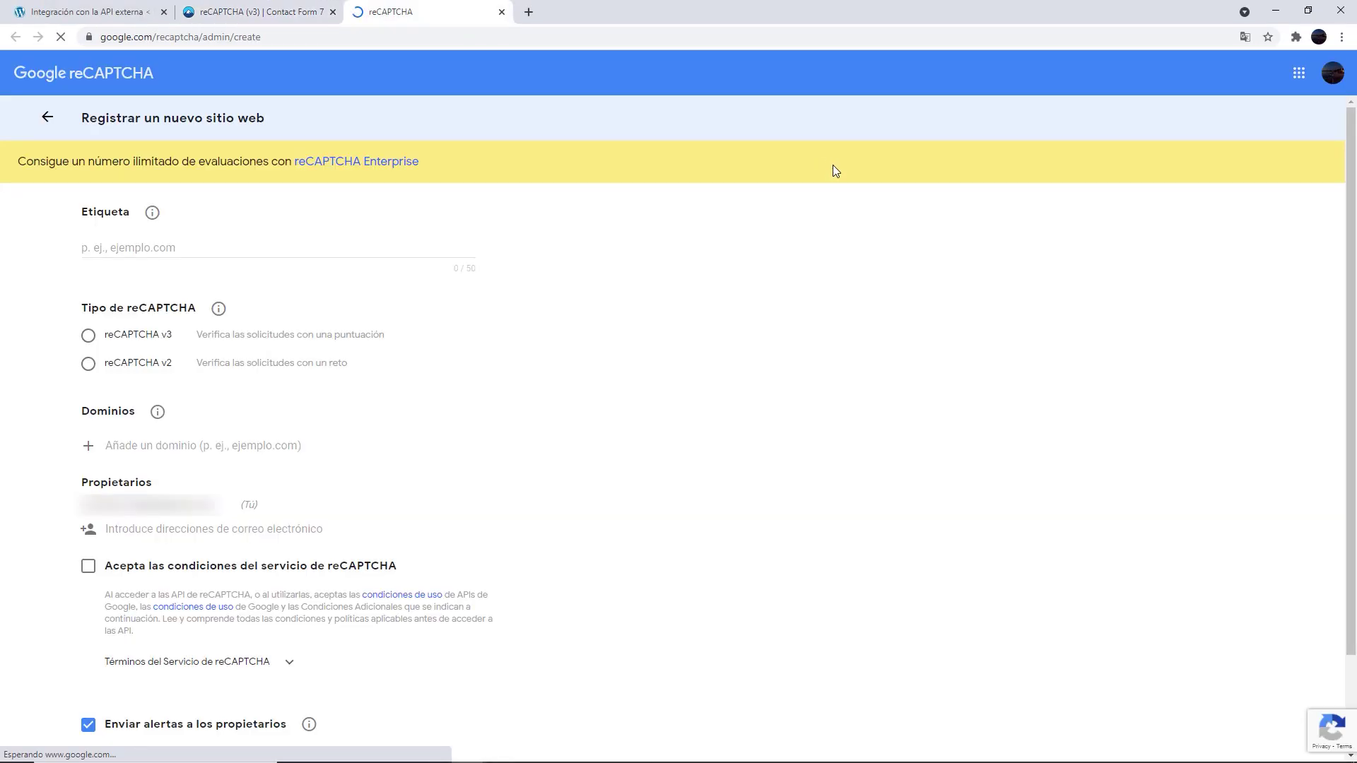
{"action": "left_click", "coordinate": [280, 248]}
{"action": "type", "text": "Captcha Finanzas en orden"}
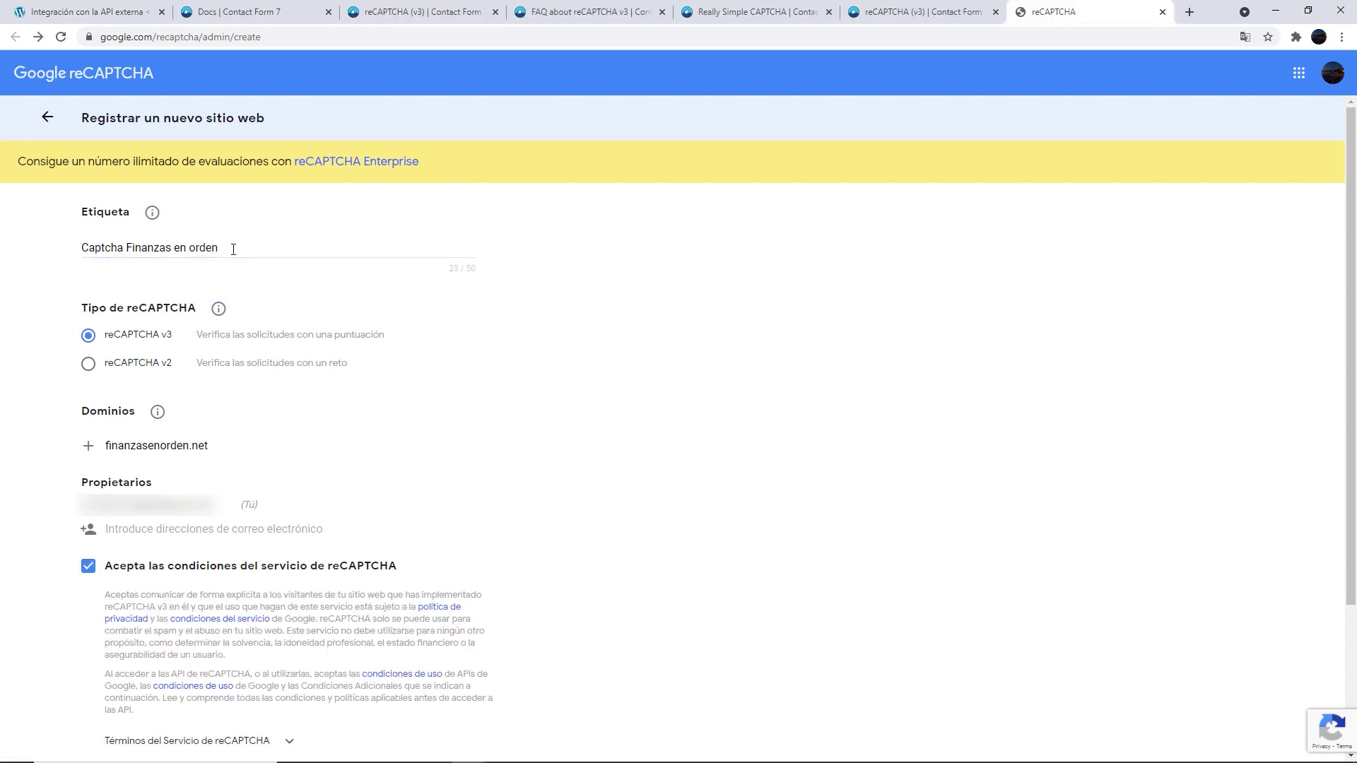
{"action": "left_click_drag", "start_coordinate": [230, 248], "coordinate": [12, 247]}
{"action": "key", "text": "shift+Tab"}
{"action": "scroll", "coordinate": [36, 255], "scroll_direction": "down", "scroll_amount": 2}
{"action": "triple_click", "coordinate": [175, 198]}
{"action": "left_click_drag", "start_coordinate": [252, 300], "coordinate": [138, 303]}
{"action": "left_click", "coordinate": [611, 304]}
{"action": "scroll", "coordinate": [551, 472], "scroll_direction": "down", "scroll_amount": 1}
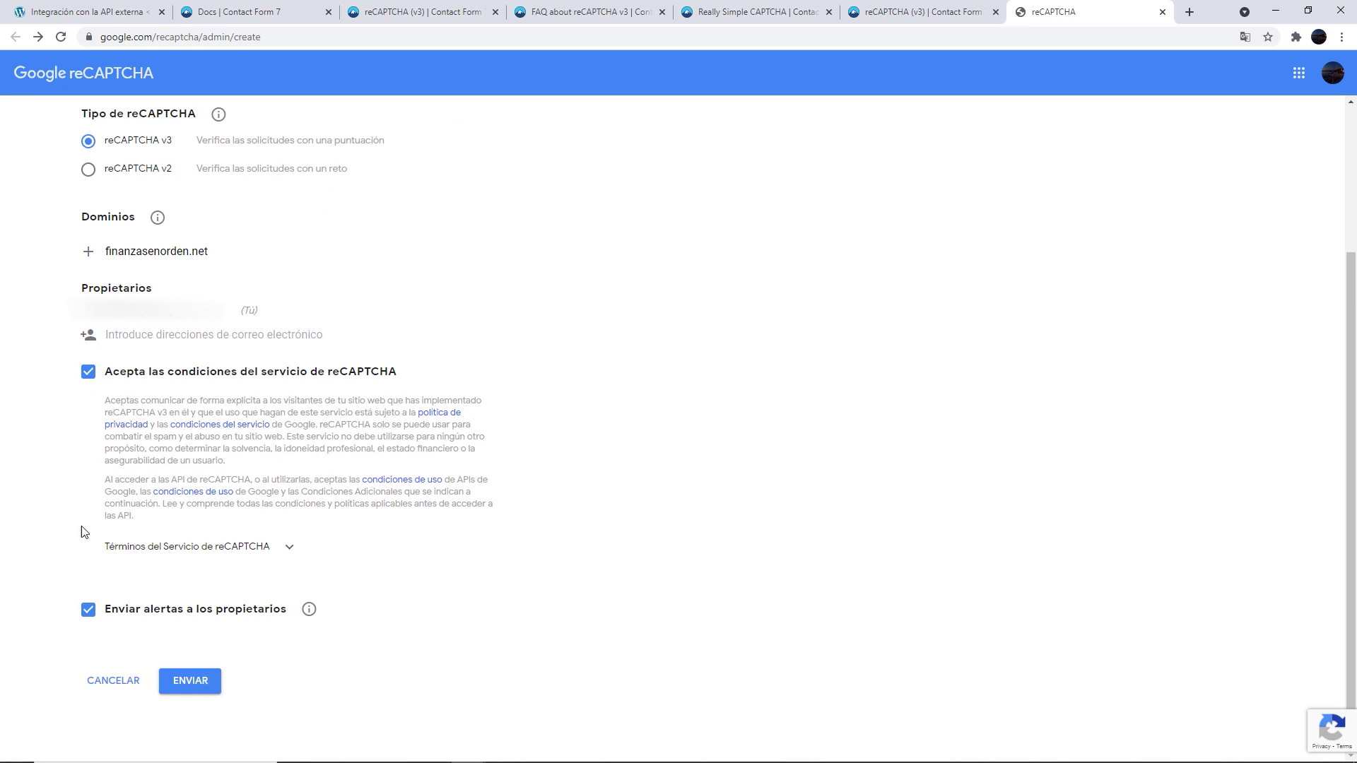
{"action": "left_click", "coordinate": [210, 682]}
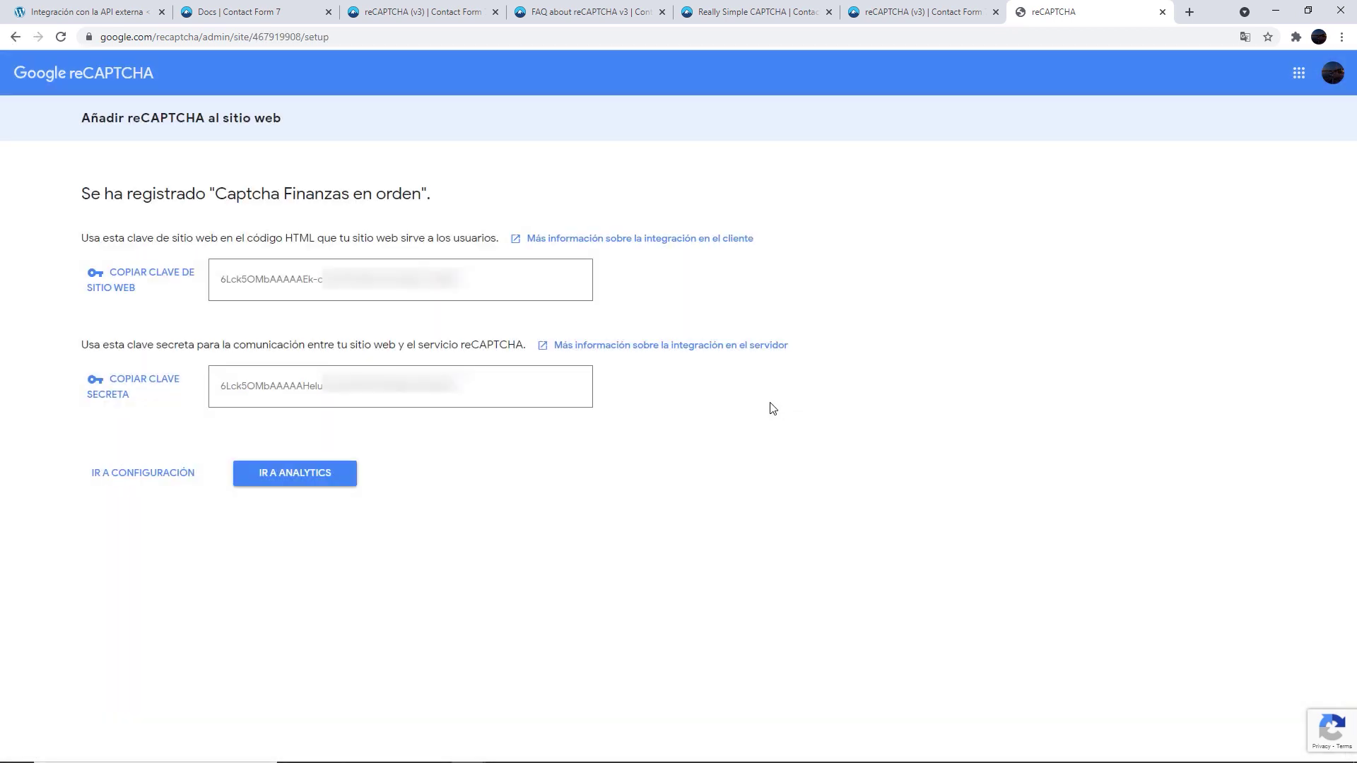
Copy the site key and secret key into WordPress's reCAPTCHA integration fields
{"action": "left_click", "coordinate": [142, 282]}
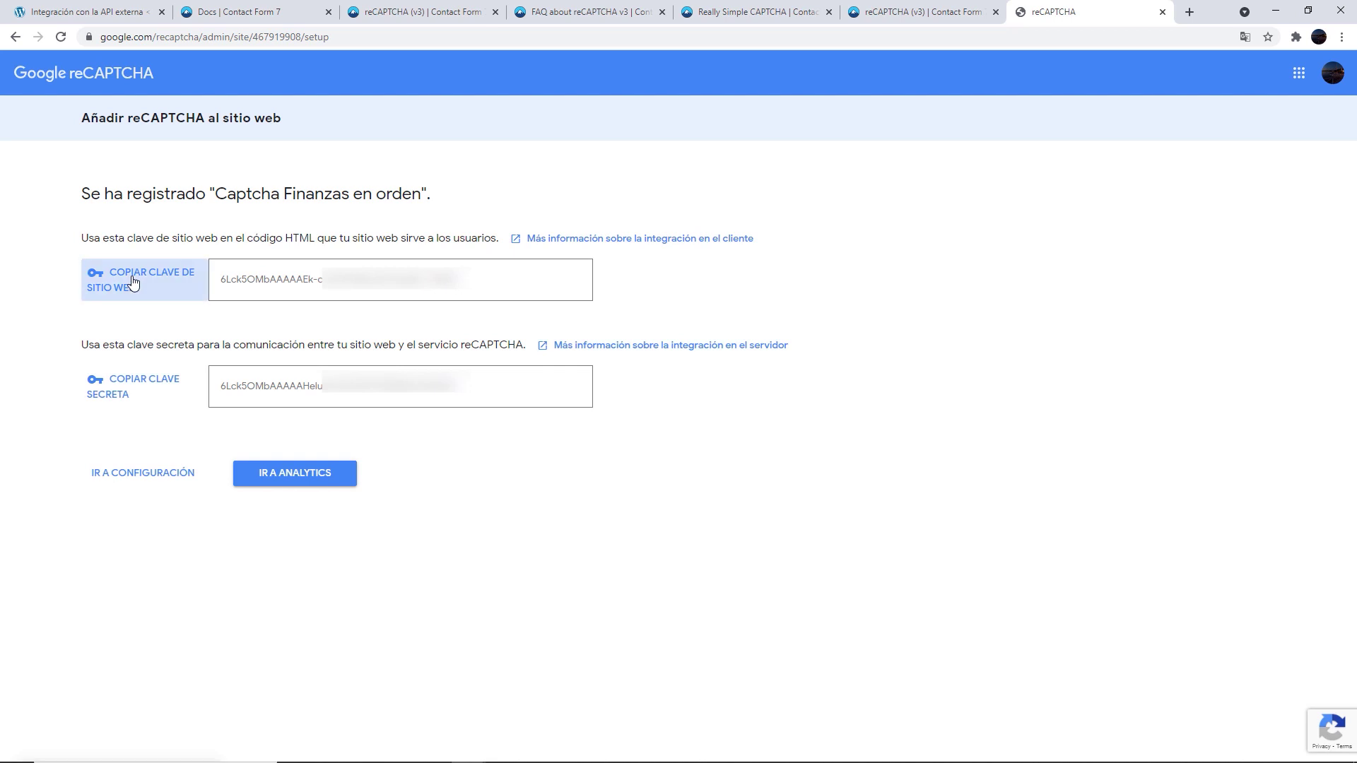
{"action": "key", "text": "ctrl+1"}
{"action": "right_click", "coordinate": [363, 251]}
{"action": "left_click", "coordinate": [374, 358]}
{"action": "key", "text": "ctrl+9"}
{"action": "left_click", "coordinate": [142, 387]}
{"action": "key", "text": "ctrl+1"}
{"action": "left_click", "coordinate": [267, 297]}
{"action": "right_click", "coordinate": [267, 297]}
{"action": "left_click", "coordinate": [320, 367]}
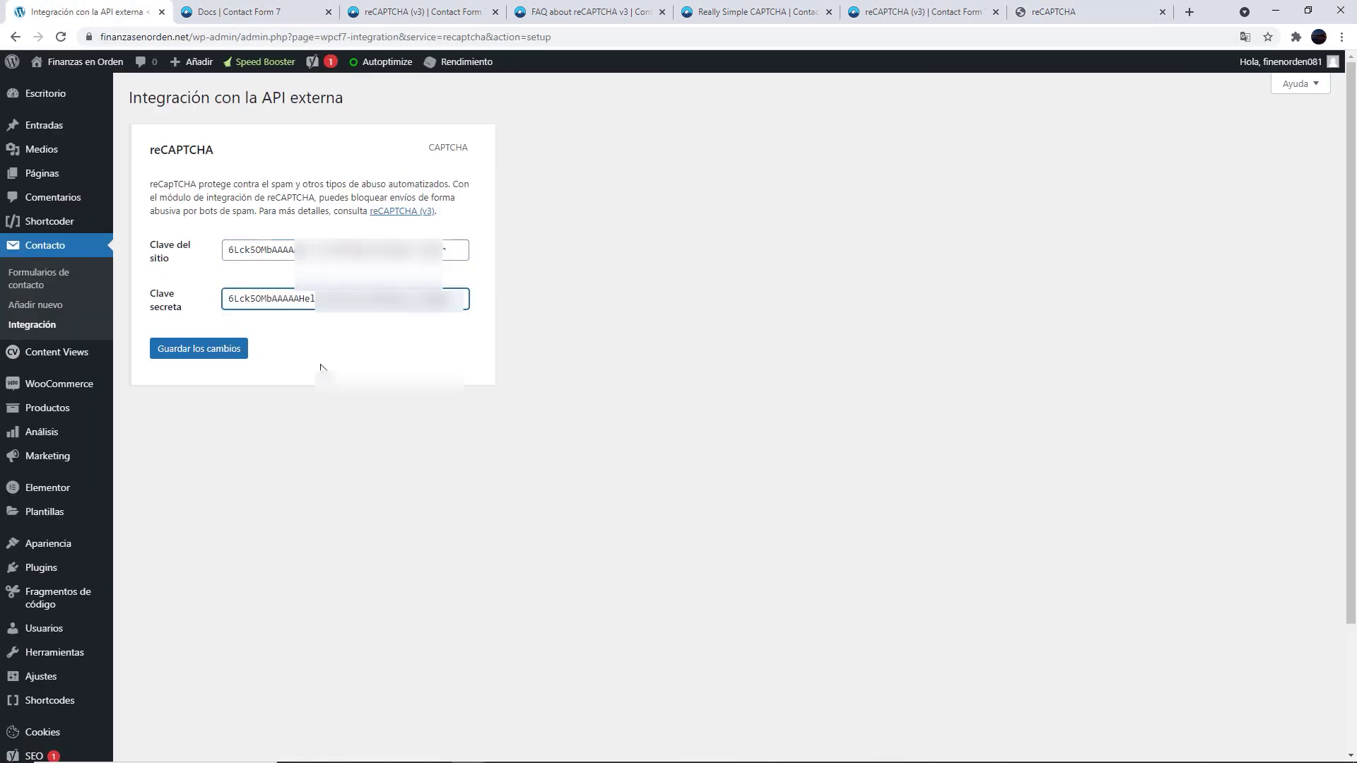
Save the reCAPTCHA keys, check the live Contacto page, and follow its Really Simple CAPTCHA link
{"action": "left_click", "coordinate": [236, 350]}
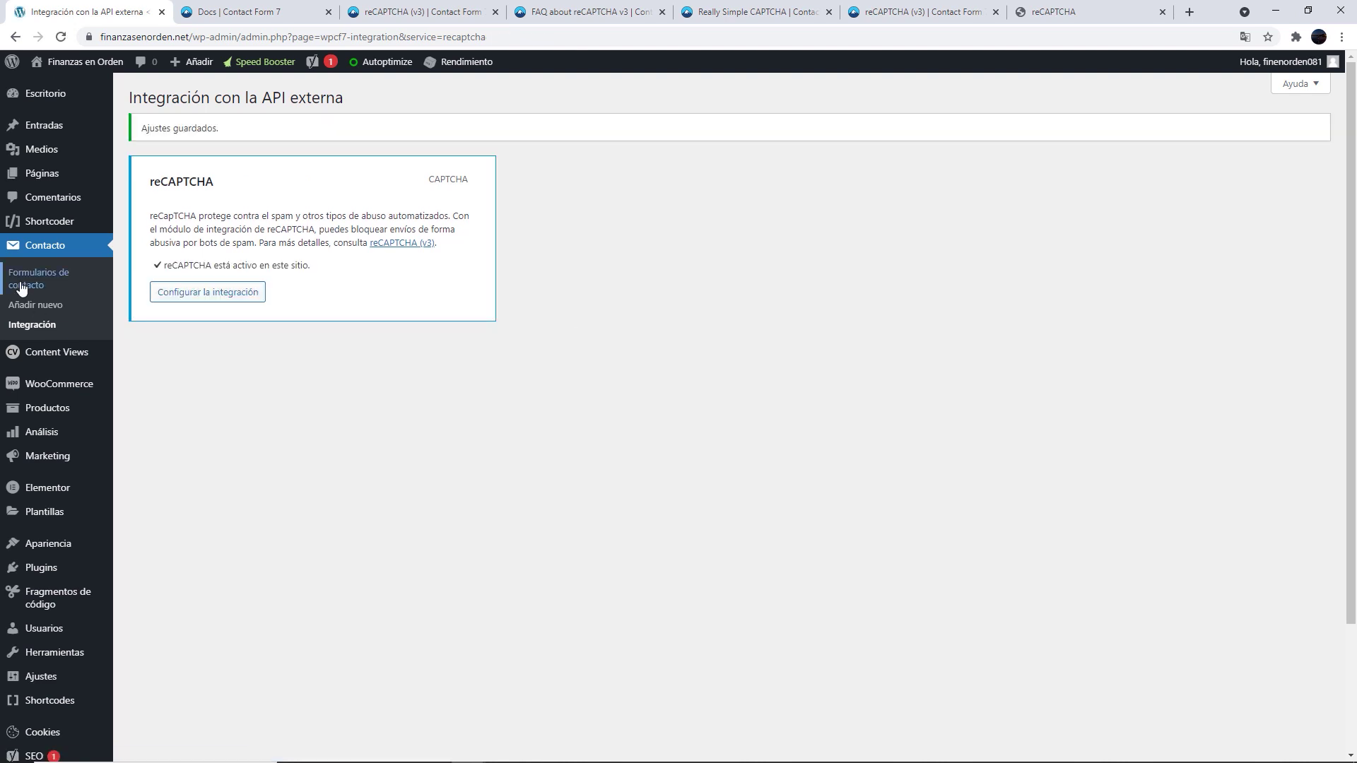
{"action": "left_click", "coordinate": [20, 283]}
{"action": "key", "text": "alt+Tab"}
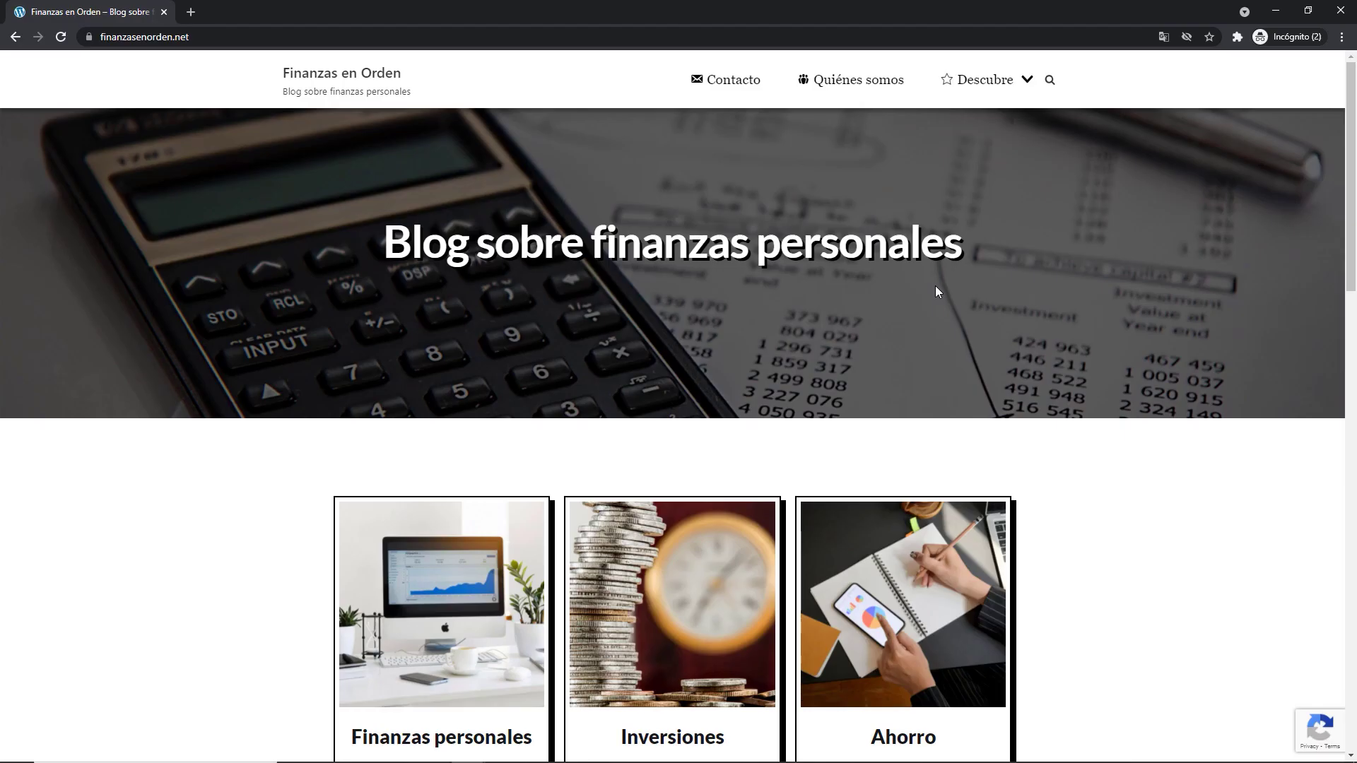
{"action": "left_click", "coordinate": [727, 82]}
{"action": "scroll", "coordinate": [1175, 251], "scroll_direction": "down", "scroll_amount": 2}
{"action": "scroll", "coordinate": [1175, 253], "scroll_direction": "up", "scroll_amount": 2}
{"action": "scroll", "coordinate": [1171, 262], "scroll_direction": "down", "scroll_amount": 2}
{"action": "left_click", "coordinate": [663, 584]}
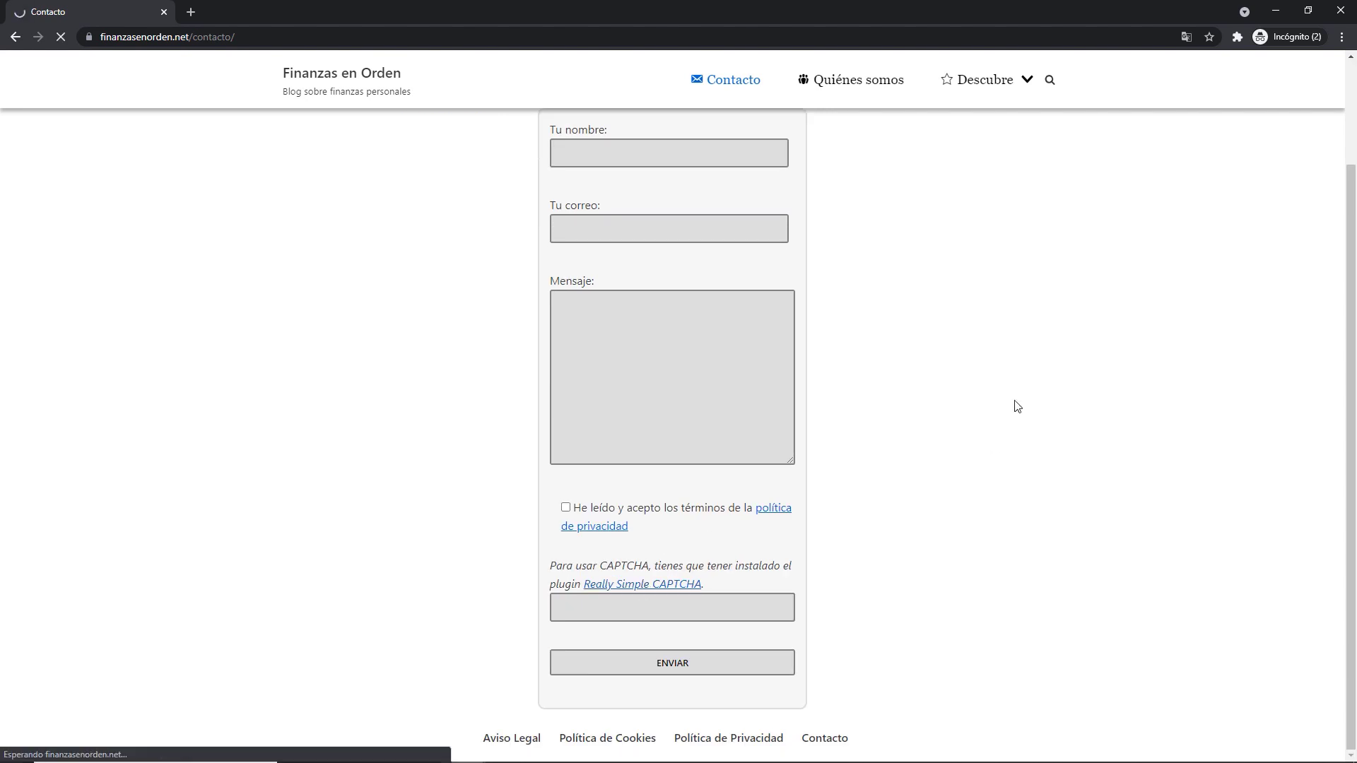
Install and activate Really Simple CAPTCHA from Plugins > Añadir nuevo
{"action": "scroll", "coordinate": [1136, 356], "scroll_direction": "down", "scroll_amount": 6}
{"action": "scroll", "coordinate": [1136, 355], "scroll_direction": "up", "scroll_amount": 6}
{"action": "scroll", "coordinate": [1138, 352], "scroll_direction": "down", "scroll_amount": 6}
{"action": "key", "text": "alt+Tab"}
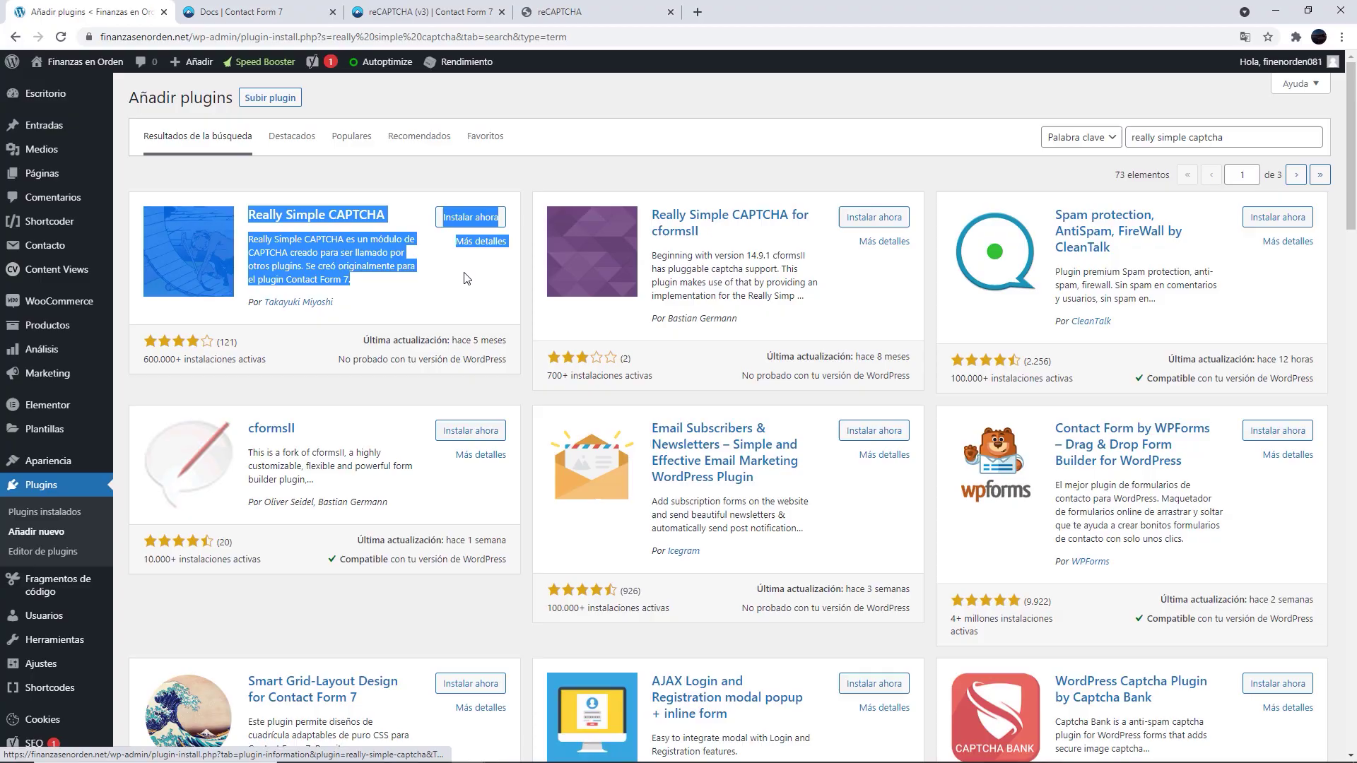
{"action": "left_click", "coordinate": [465, 217]}
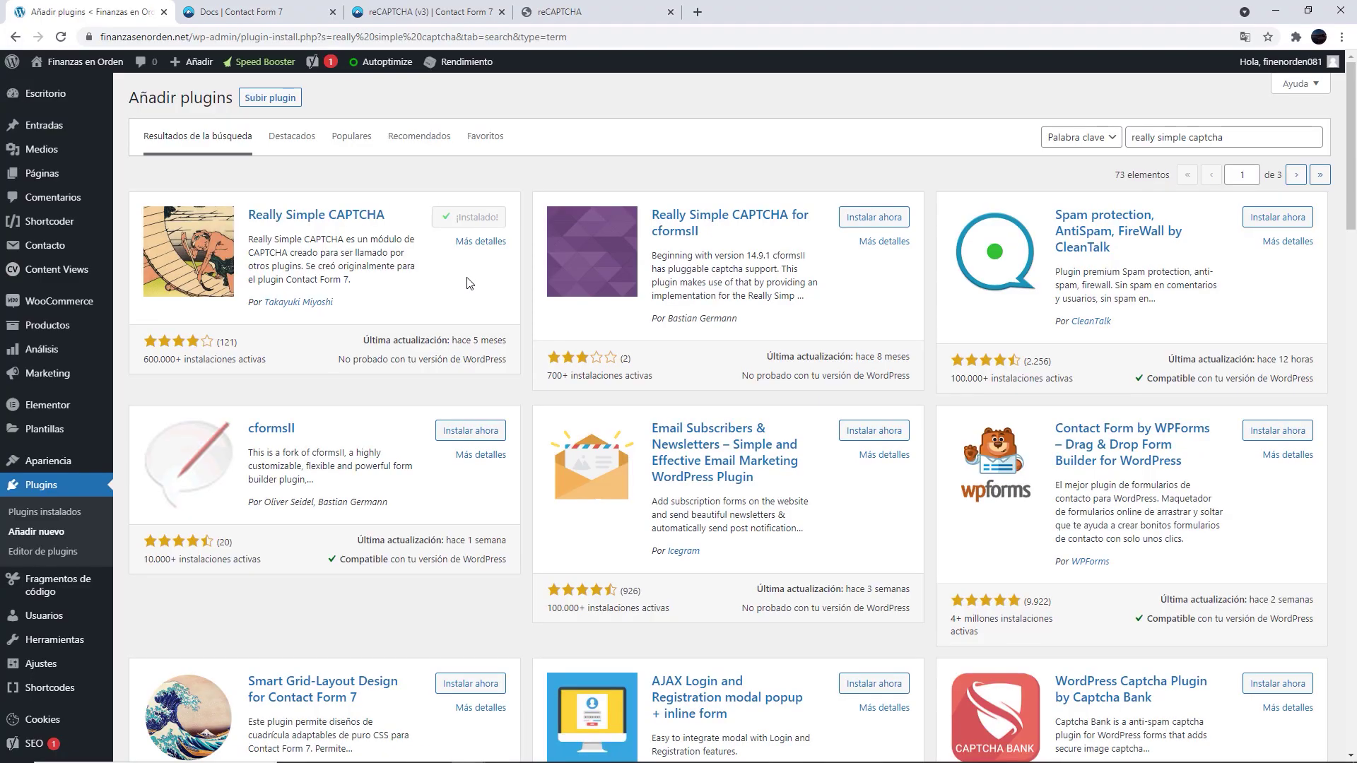
{"action": "left_click", "coordinate": [461, 223]}
{"action": "left_click_drag", "start_coordinate": [388, 292], "coordinate": [300, 261]}
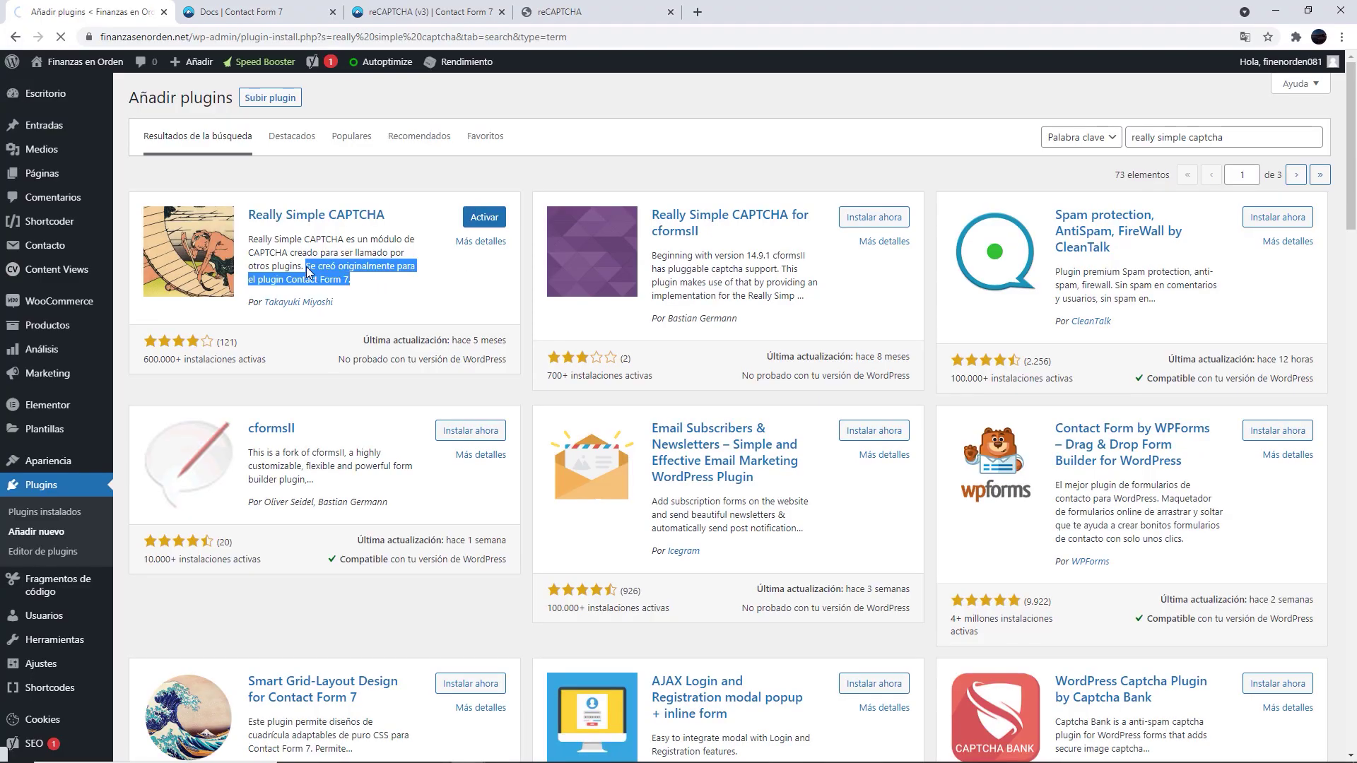
Move the Essential Addons setup wizard on to its elements step
{"action": "scroll", "coordinate": [298, 384], "scroll_direction": "down", "scroll_amount": 4}
{"action": "scroll", "coordinate": [298, 384], "scroll_direction": "down", "scroll_amount": 1}
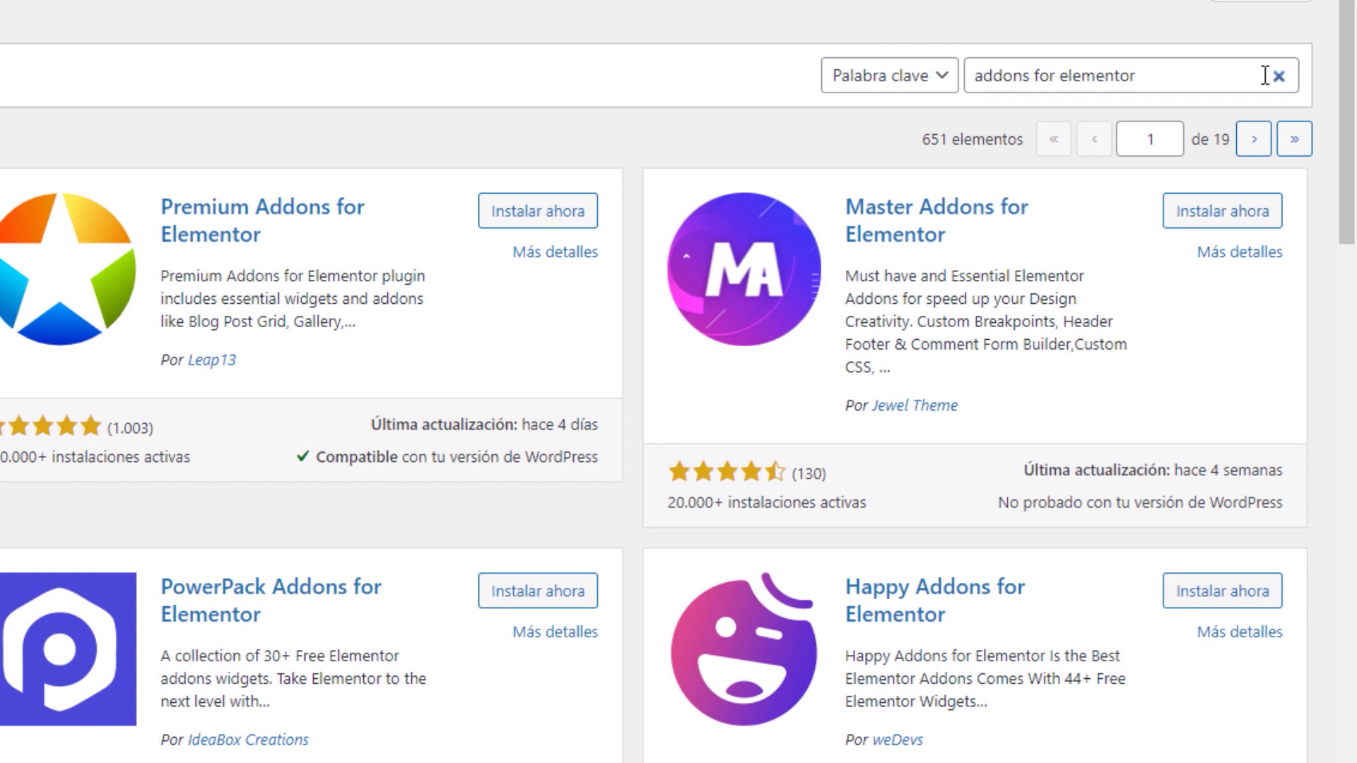
{"action": "left_click_drag", "start_coordinate": [1265, 75], "coordinate": [476, 88]}
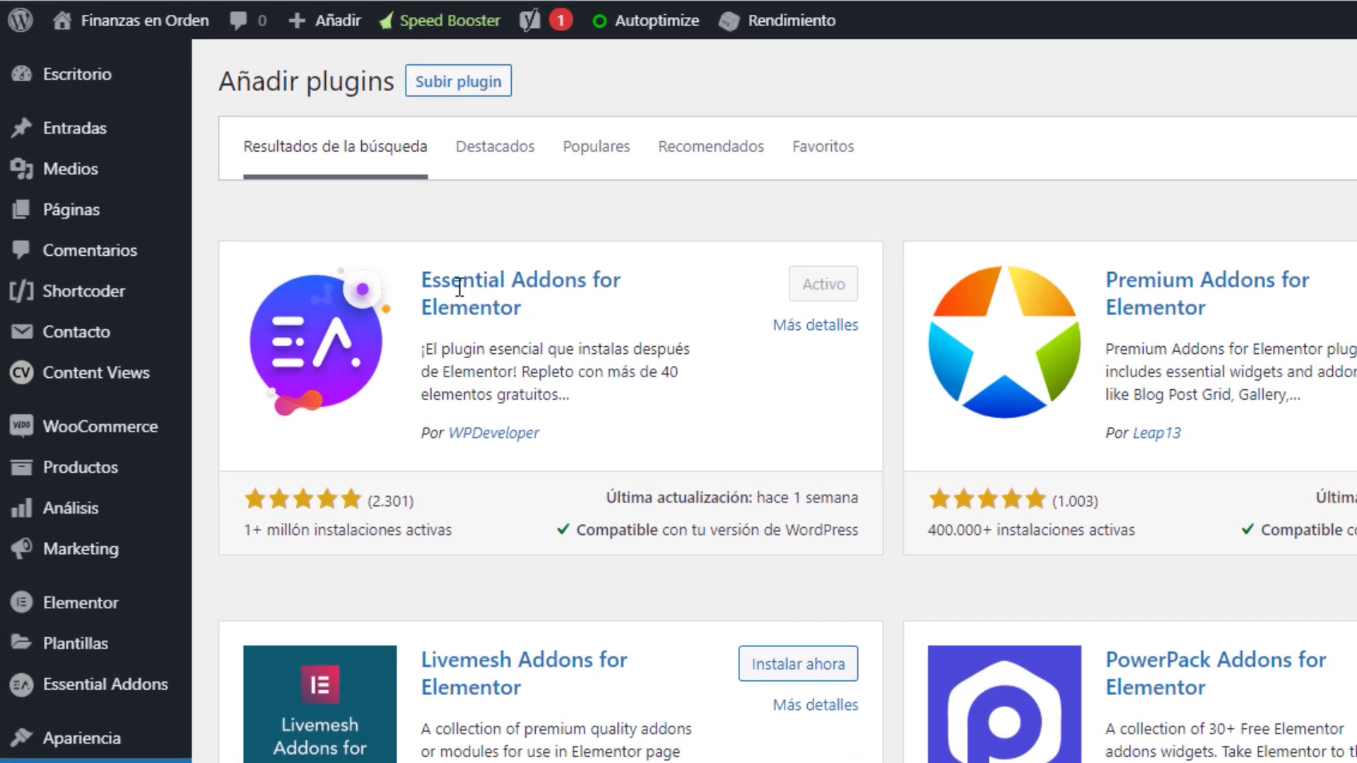
{"action": "left_click_drag", "start_coordinate": [522, 311], "coordinate": [423, 275]}
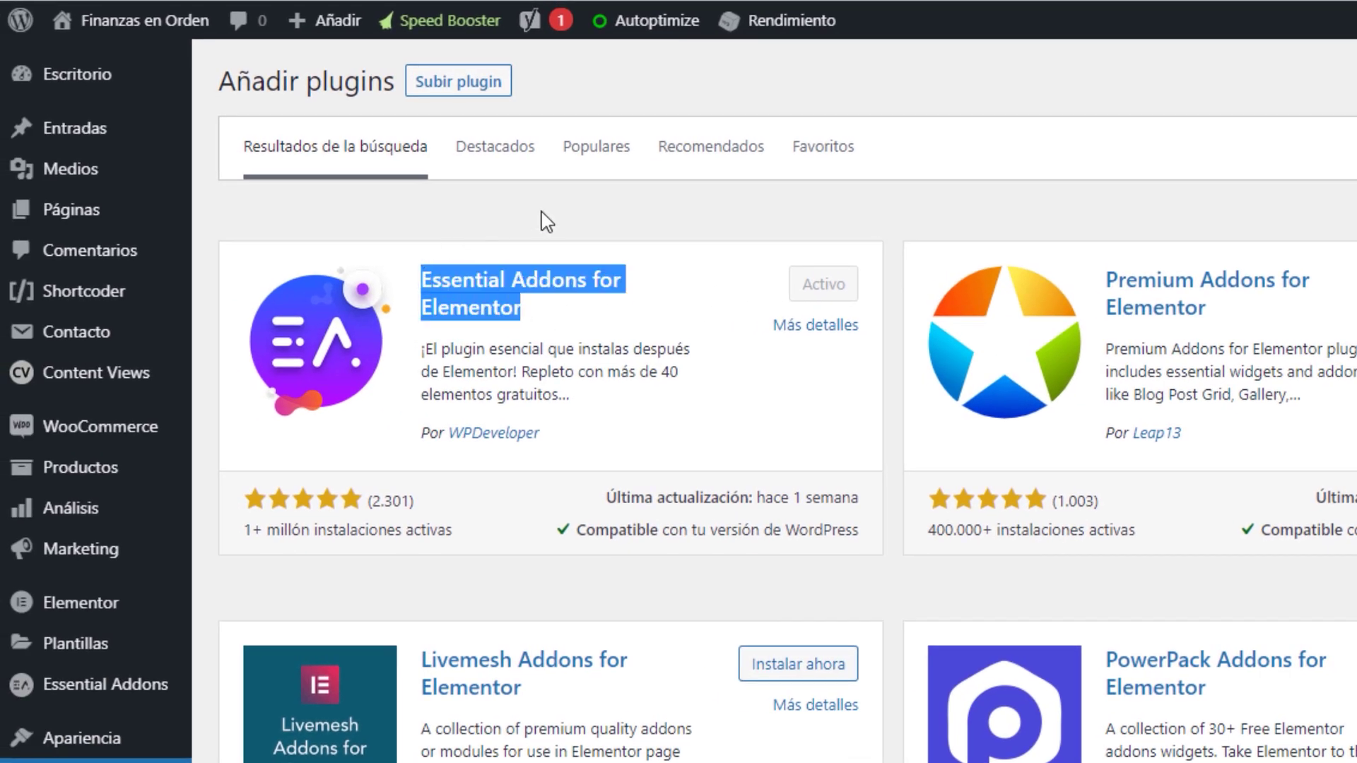
{"action": "left_click", "coordinate": [636, 216]}
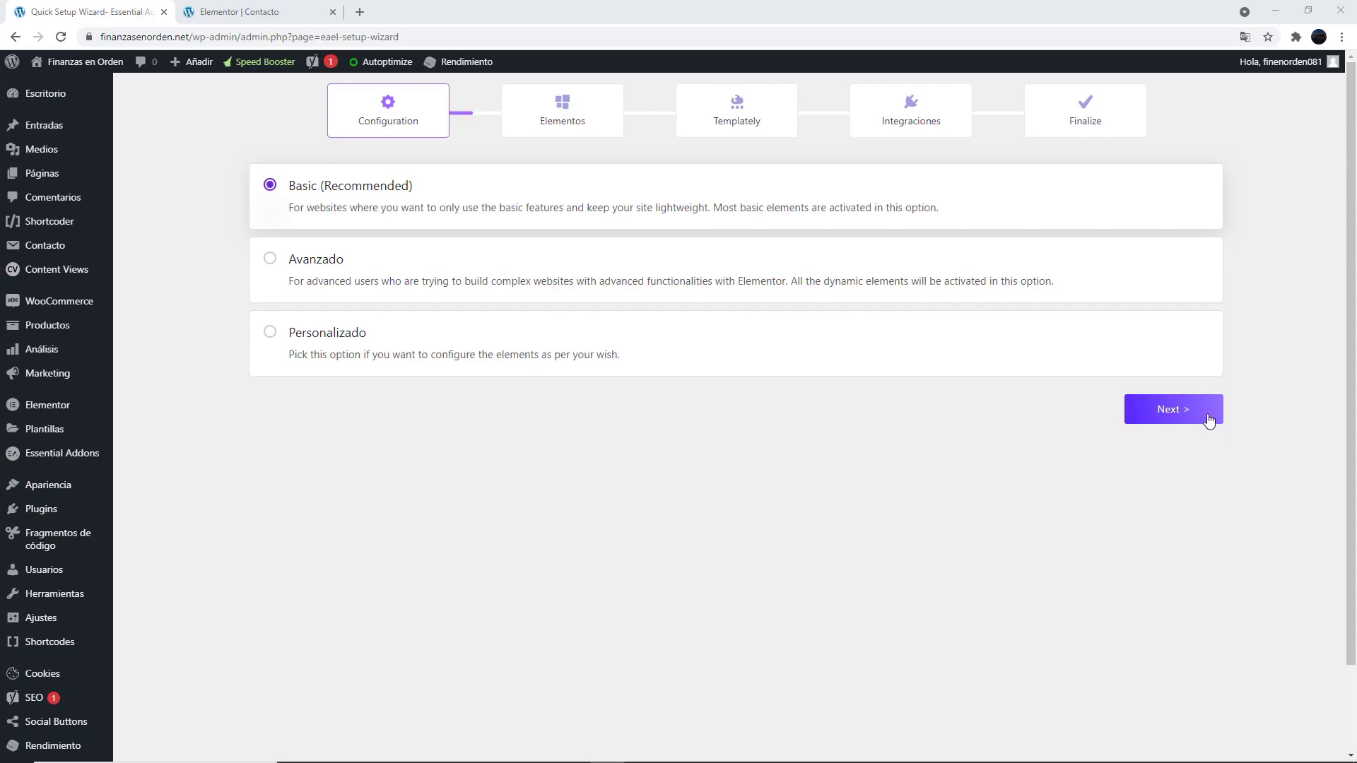
{"action": "left_click", "coordinate": [1209, 415]}
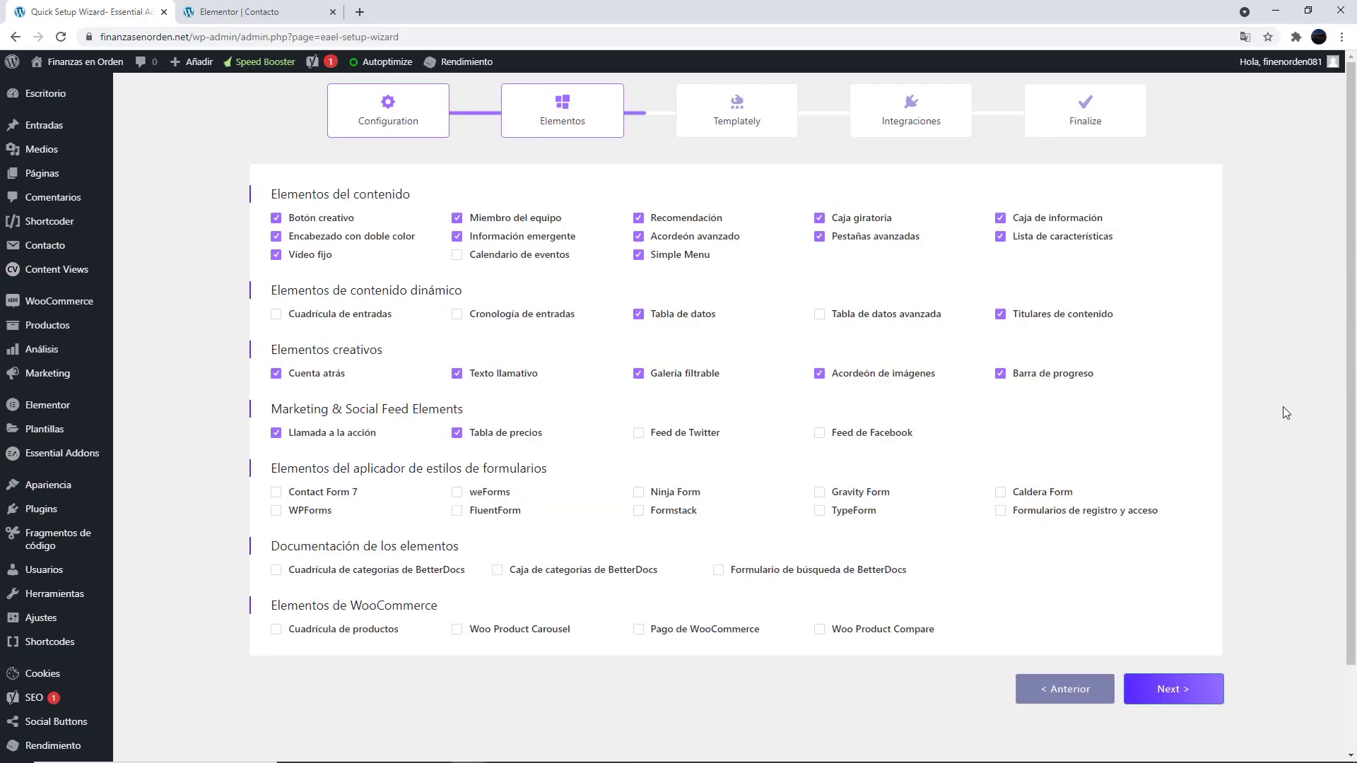
Untick nine unneeded elements, such as Llamada a la acción and Tabla de precios, and enable Contact Form 7
{"action": "left_click", "coordinate": [276, 433]}
{"action": "left_click", "coordinate": [456, 432]}
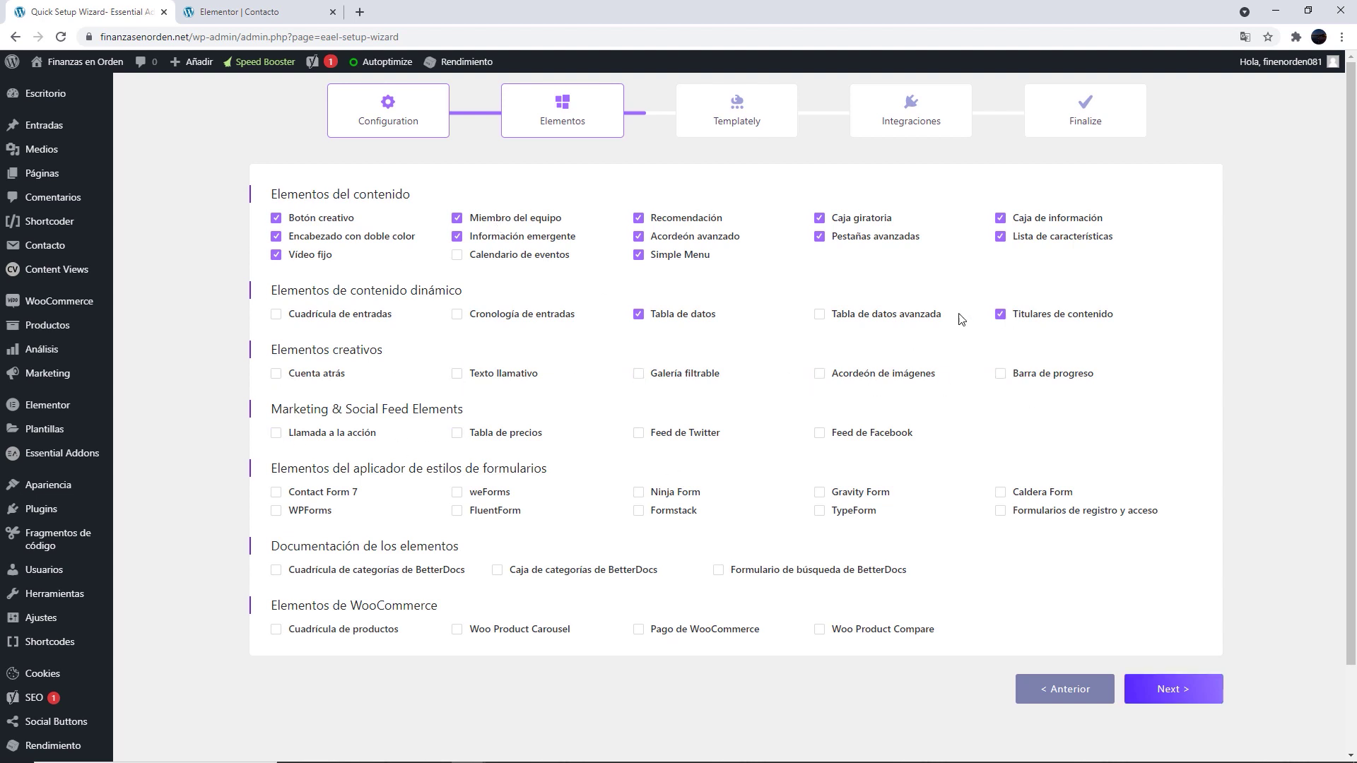
{"action": "left_click", "coordinate": [638, 236]}
{"action": "left_click", "coordinate": [638, 218]}
{"action": "left_click", "coordinate": [457, 218]}
{"action": "left_click", "coordinate": [457, 236]}
{"action": "left_click", "coordinate": [276, 254]}
{"action": "left_click", "coordinate": [276, 236]}
{"action": "left_click", "coordinate": [275, 217]}
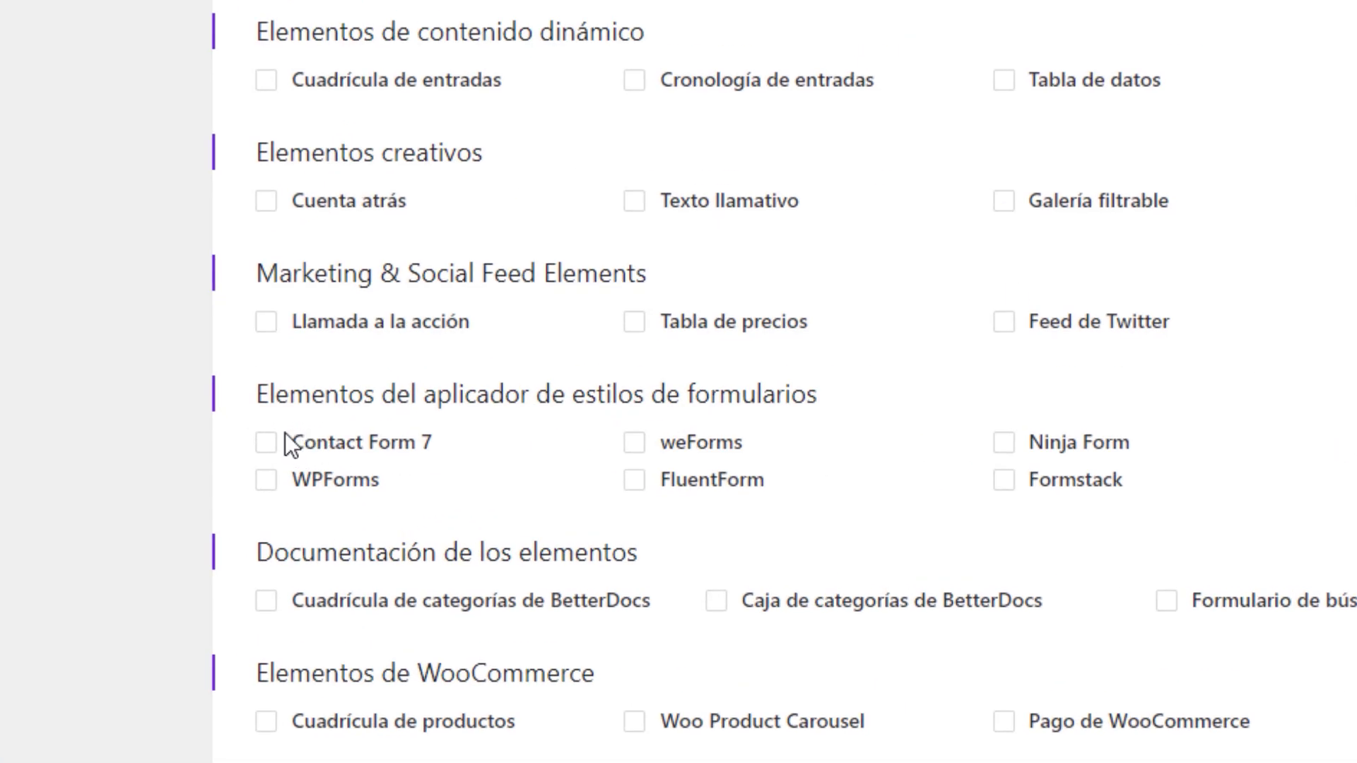
{"action": "left_click", "coordinate": [265, 443]}
{"action": "double_click", "coordinate": [332, 444]}
{"action": "left_click", "coordinate": [482, 447]}
Skip the Templately and integrations steps and finish the setup wizard
{"action": "left_click", "coordinate": [1295, 735]}
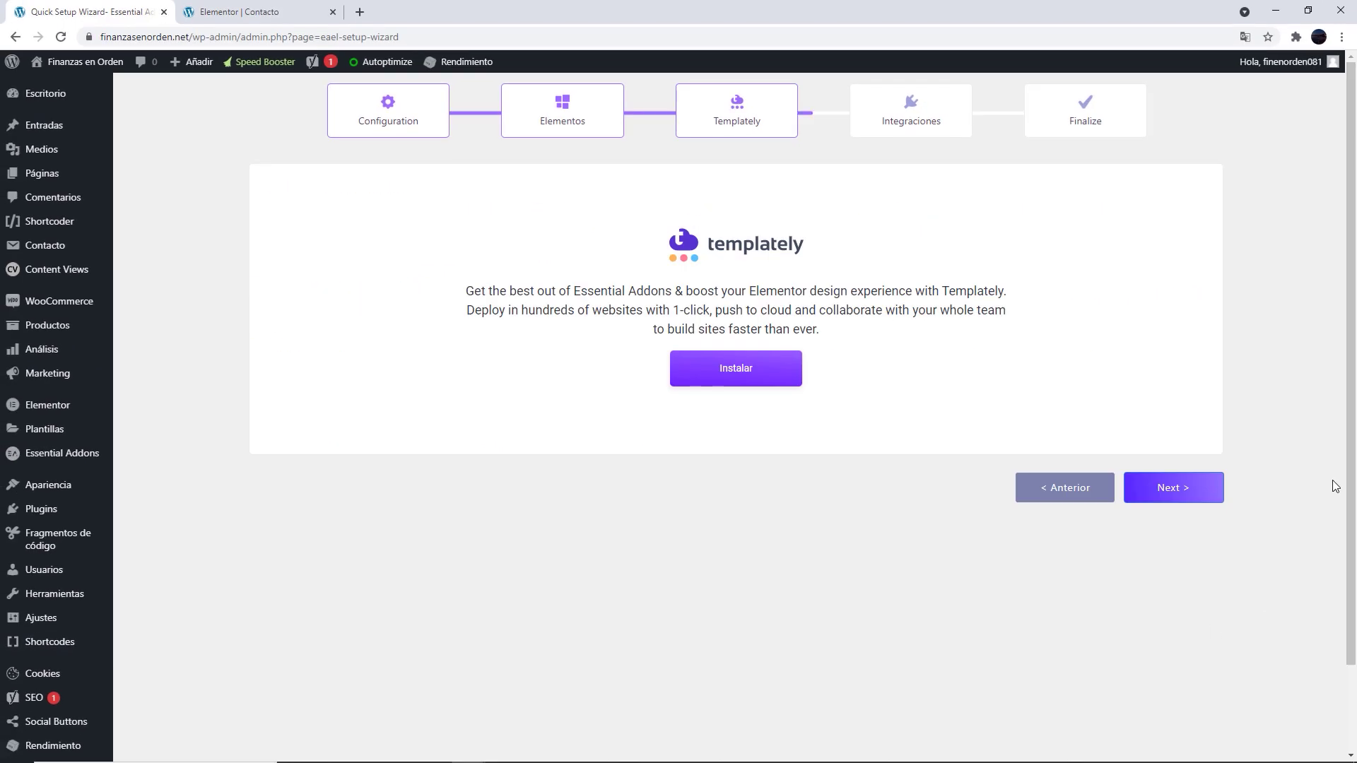
{"action": "left_click", "coordinate": [1188, 498]}
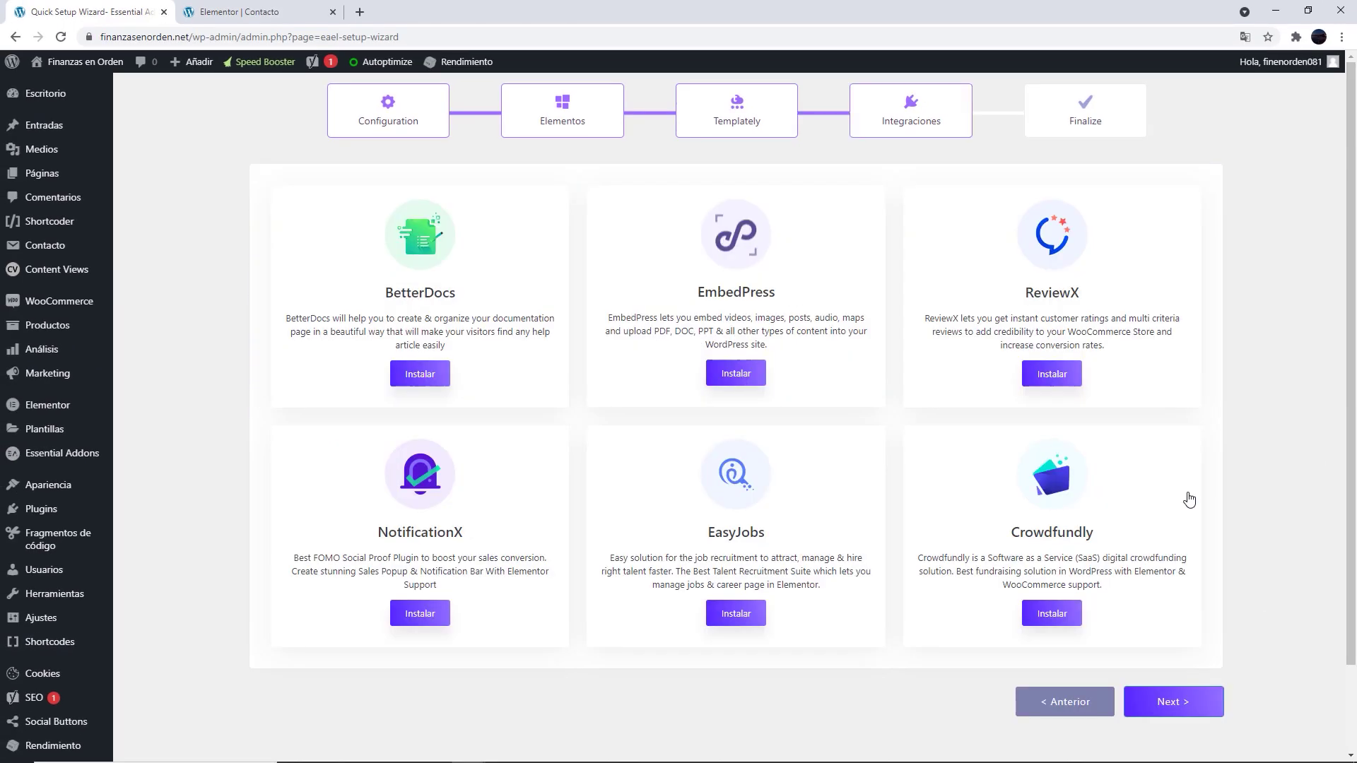
{"action": "left_click", "coordinate": [1173, 703]}
{"action": "scroll", "coordinate": [1270, 511], "scroll_direction": "down", "scroll_amount": 2}
{"action": "left_click", "coordinate": [1172, 702]}
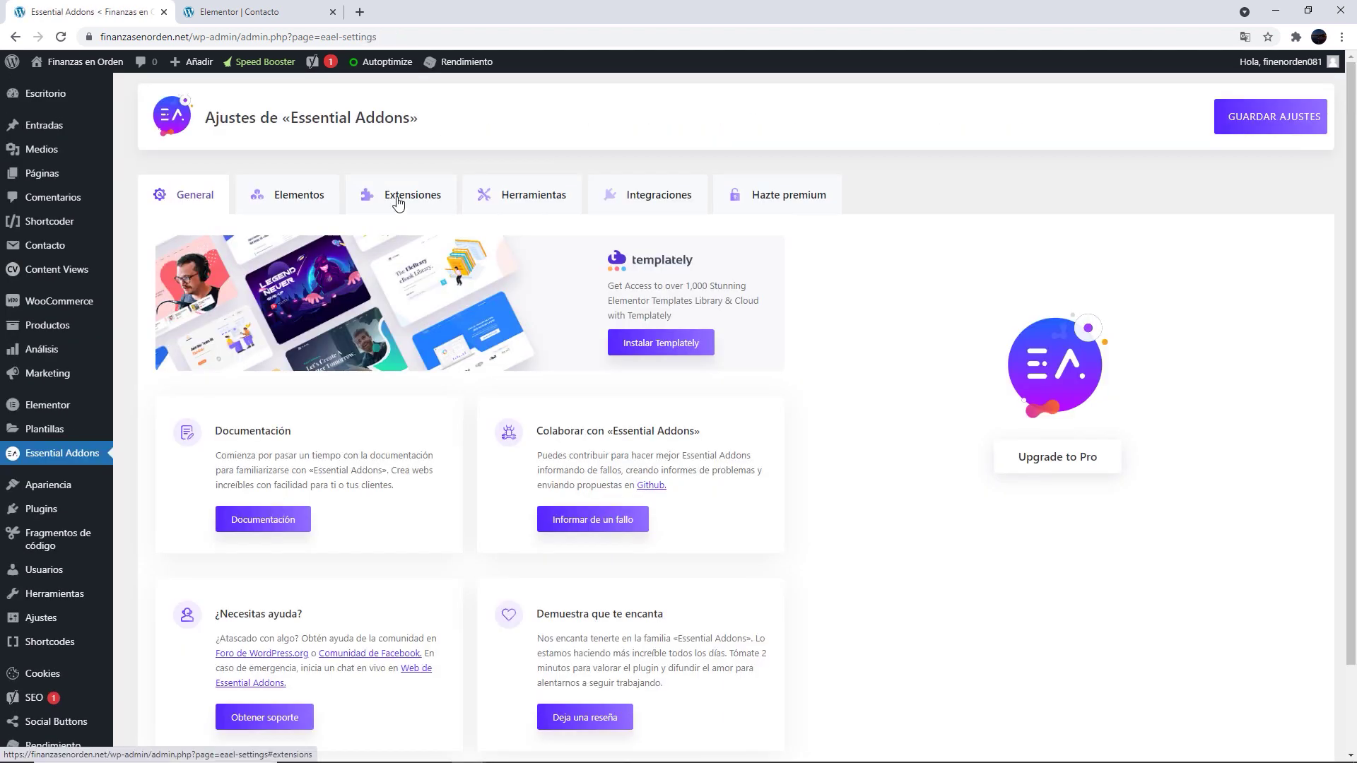
{"action": "left_click", "coordinate": [403, 201]}
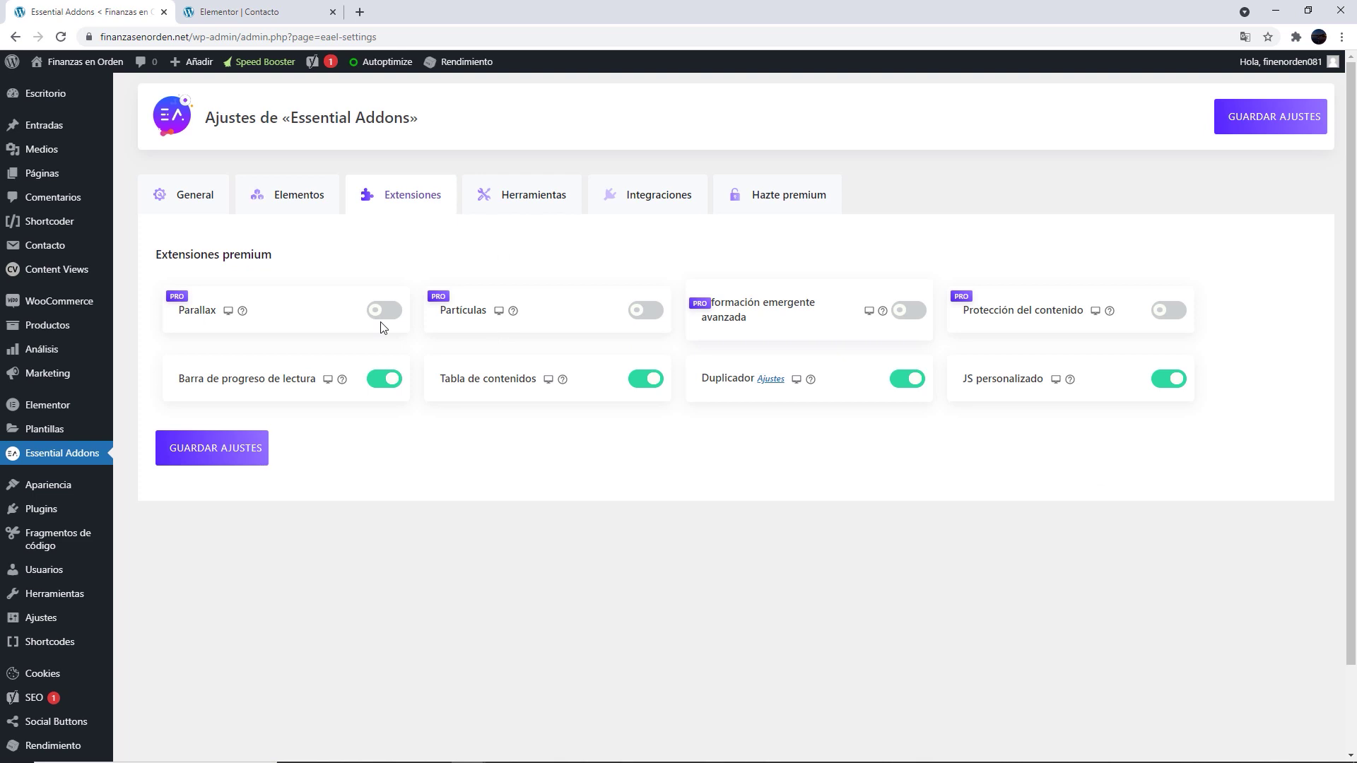
Switch off Duplicador, JS personalizado, Tabla de contenidos and Barra de progreso de lectura, then save
{"action": "left_click", "coordinate": [907, 378]}
{"action": "left_click", "coordinate": [1168, 379]}
{"action": "left_click", "coordinate": [645, 379]}
{"action": "left_click", "coordinate": [384, 379]}
{"action": "left_click", "coordinate": [226, 448]}
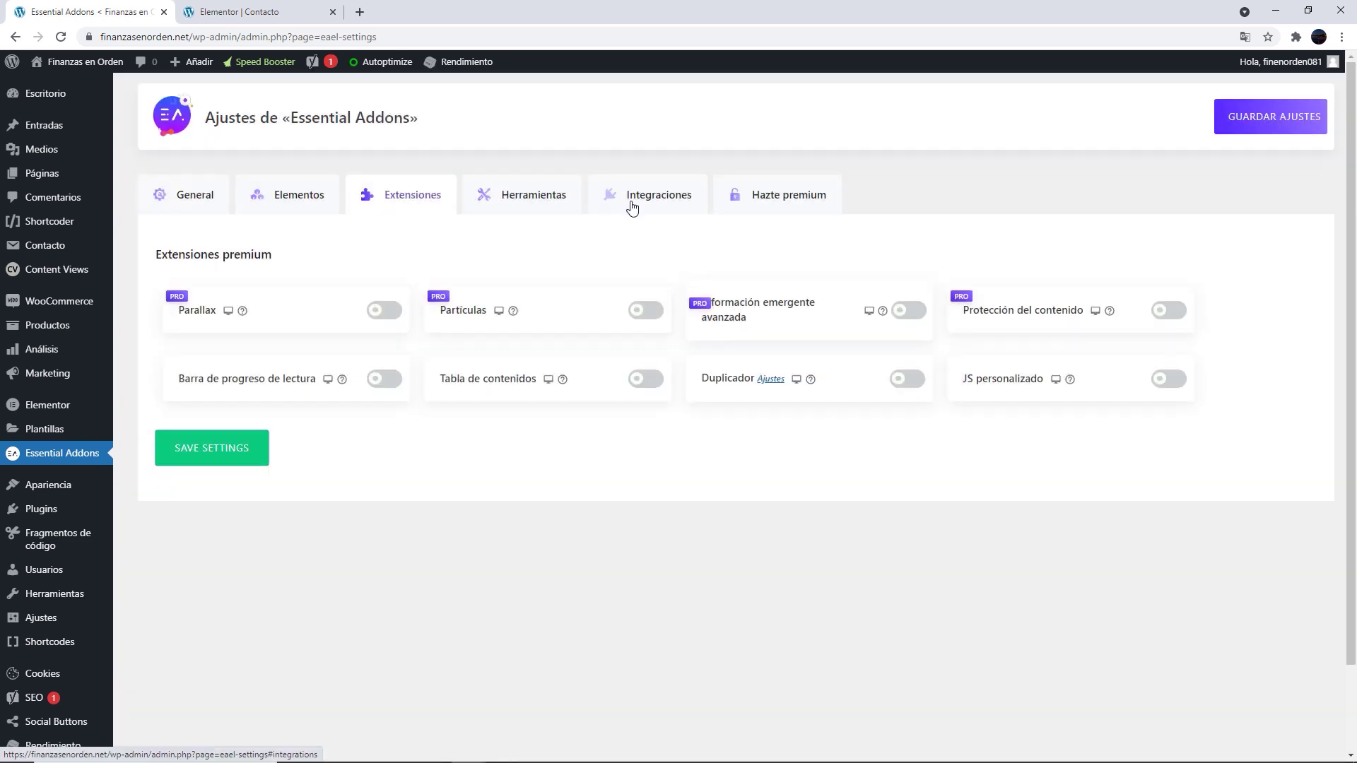
Browse the Integrations, Tools and Premium tabs, then review the enabled Elementos list
{"action": "left_click", "coordinate": [630, 204]}
{"action": "left_click", "coordinate": [495, 205]}
{"action": "left_click", "coordinate": [761, 206]}
{"action": "left_click", "coordinate": [282, 205]}
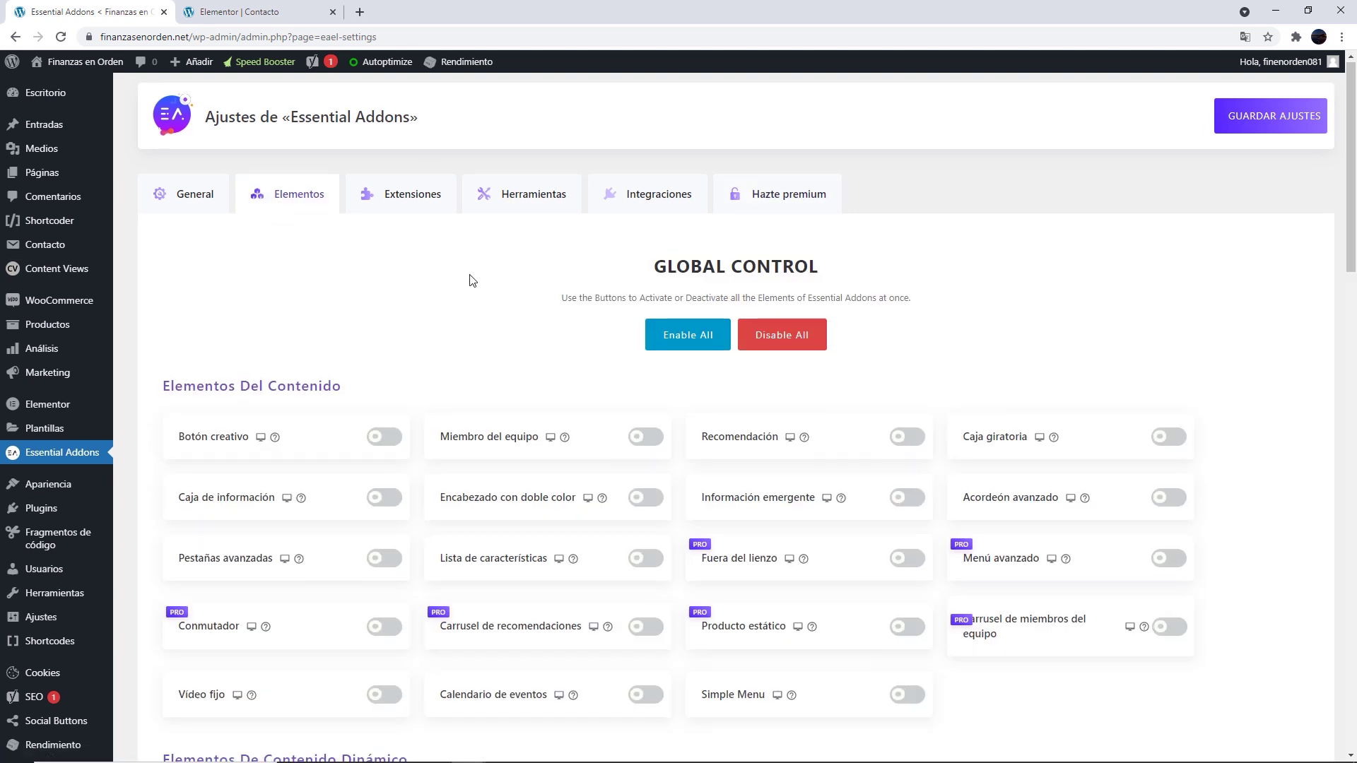
{"action": "scroll", "coordinate": [472, 280], "scroll_direction": "down", "scroll_amount": 3}
{"action": "scroll", "coordinate": [494, 290], "scroll_direction": "down", "scroll_amount": 5}
{"action": "scroll", "coordinate": [687, 305], "scroll_direction": "down", "scroll_amount": 6}
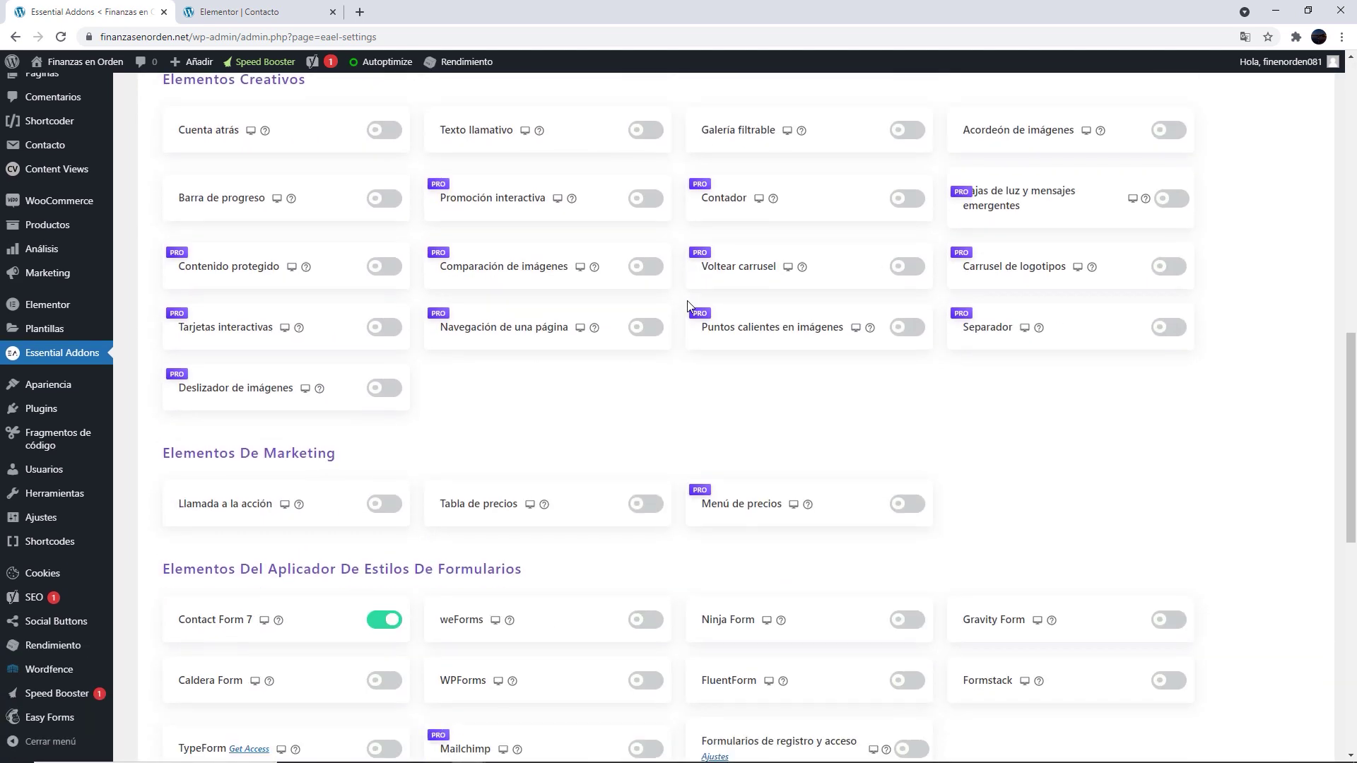
{"action": "scroll", "coordinate": [685, 303], "scroll_direction": "down", "scroll_amount": 5}
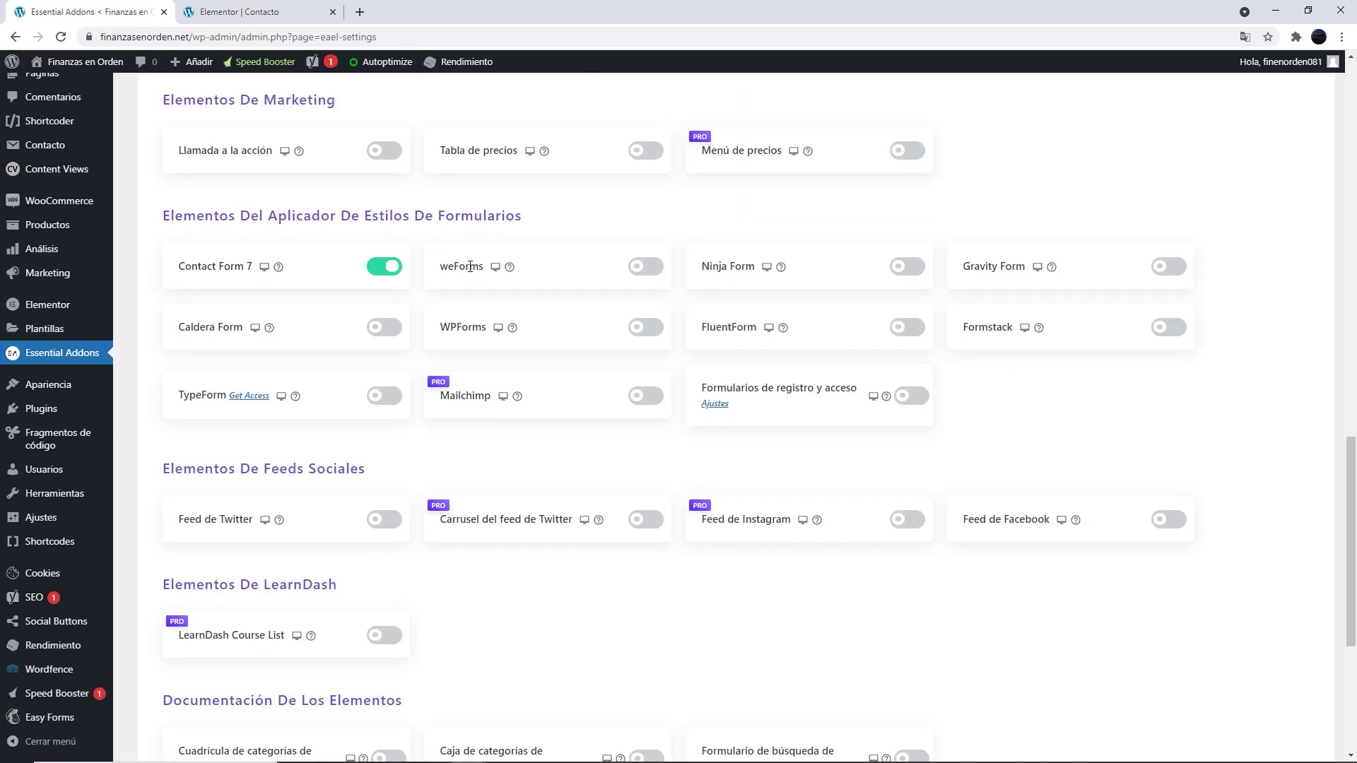
Open the Contact Form 7 help article and read through activation, content, styling and final outcome
{"action": "left_click", "coordinate": [276, 271]}
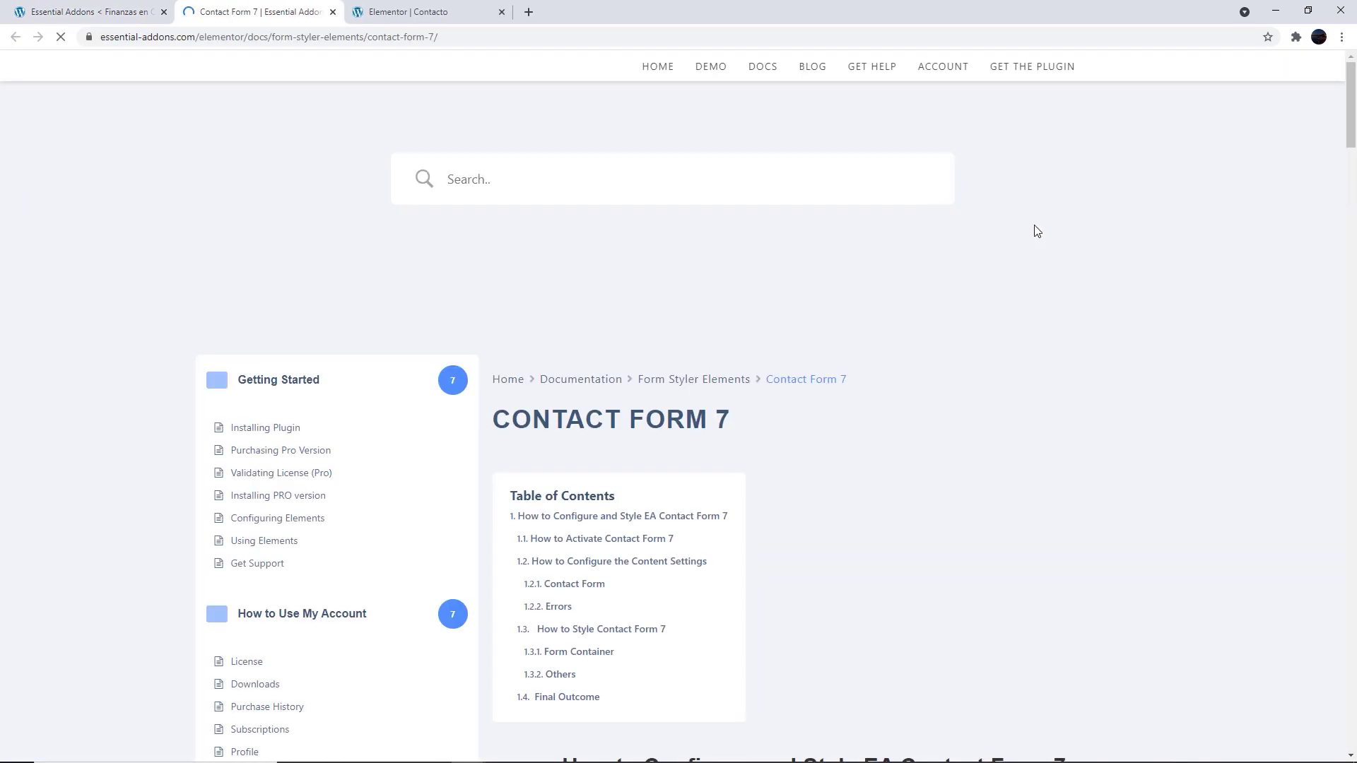
{"action": "scroll", "coordinate": [1087, 231], "scroll_direction": "down", "scroll_amount": 8}
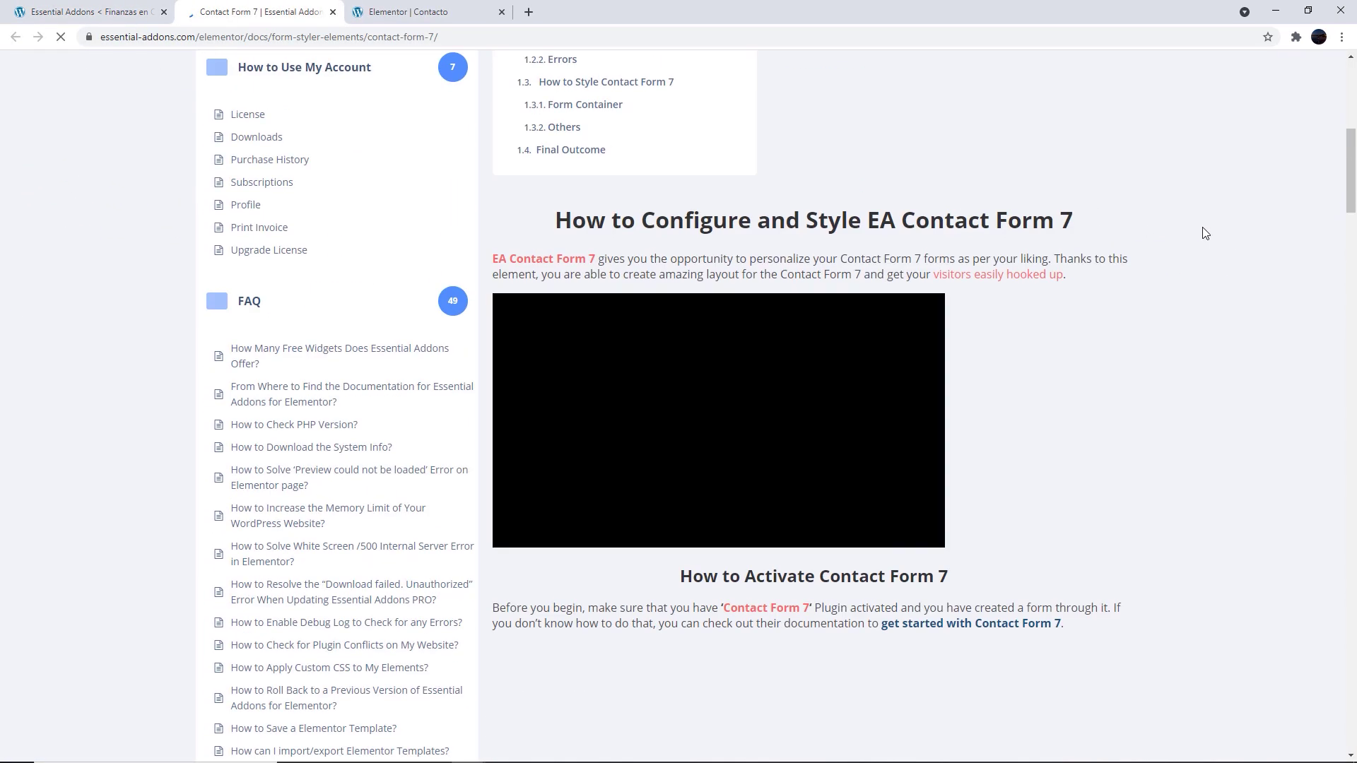
{"action": "scroll", "coordinate": [1204, 233], "scroll_direction": "down", "scroll_amount": 6}
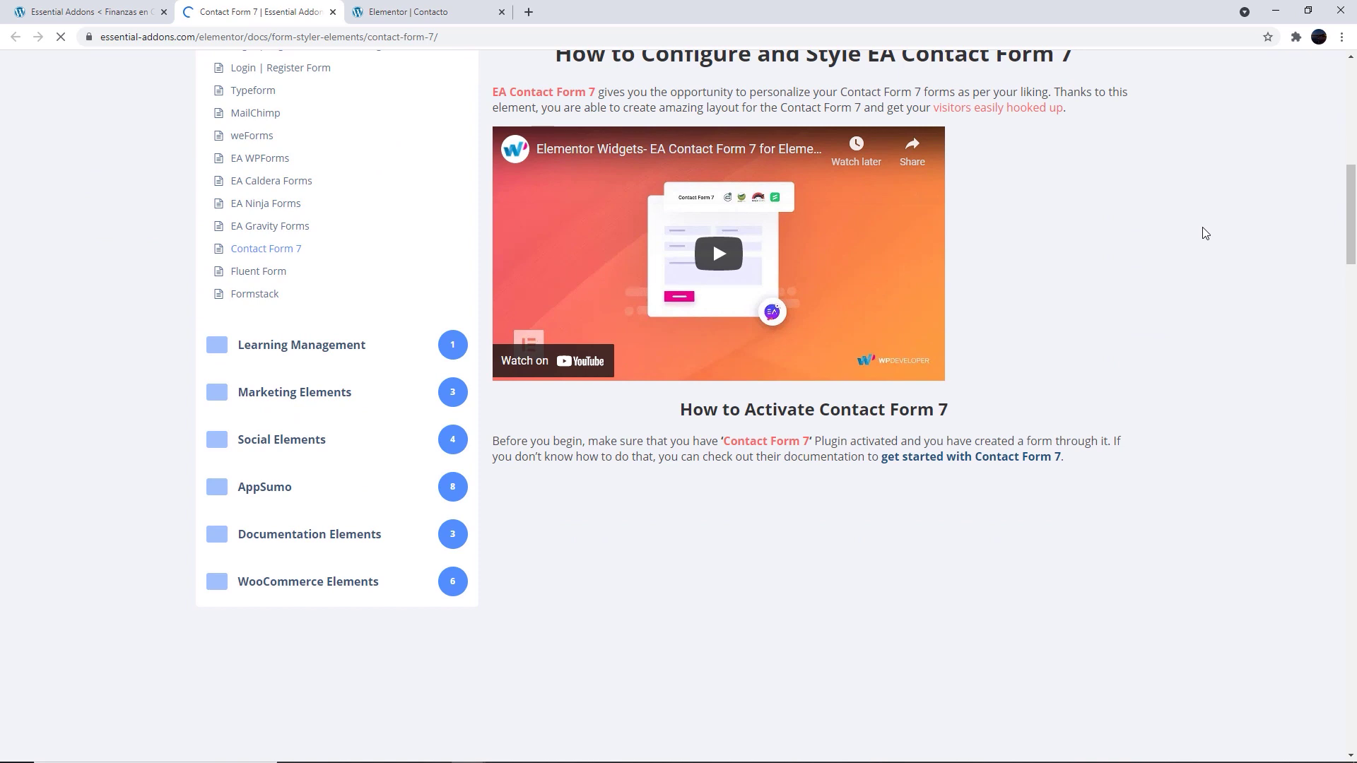
{"action": "scroll", "coordinate": [1205, 233], "scroll_direction": "down", "scroll_amount": 5}
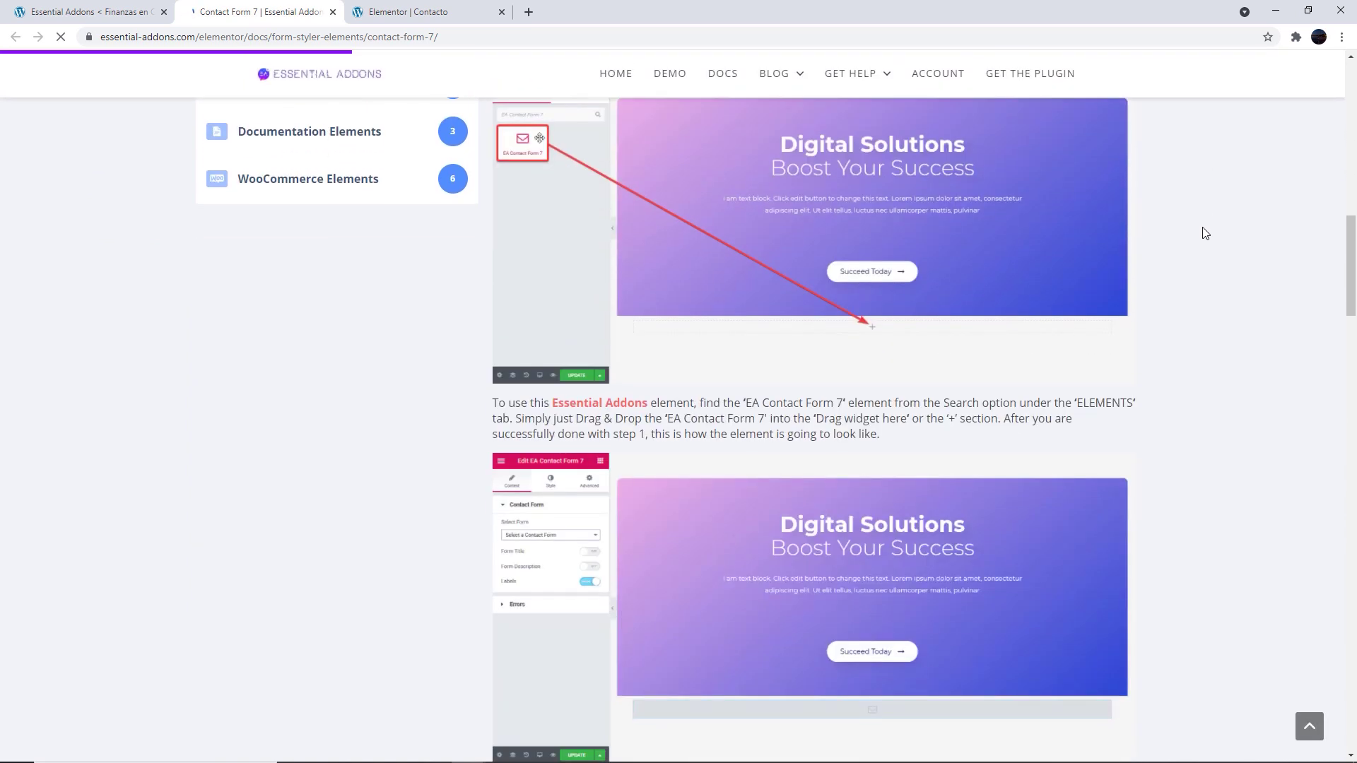
{"action": "scroll", "coordinate": [1203, 234], "scroll_direction": "down", "scroll_amount": 10}
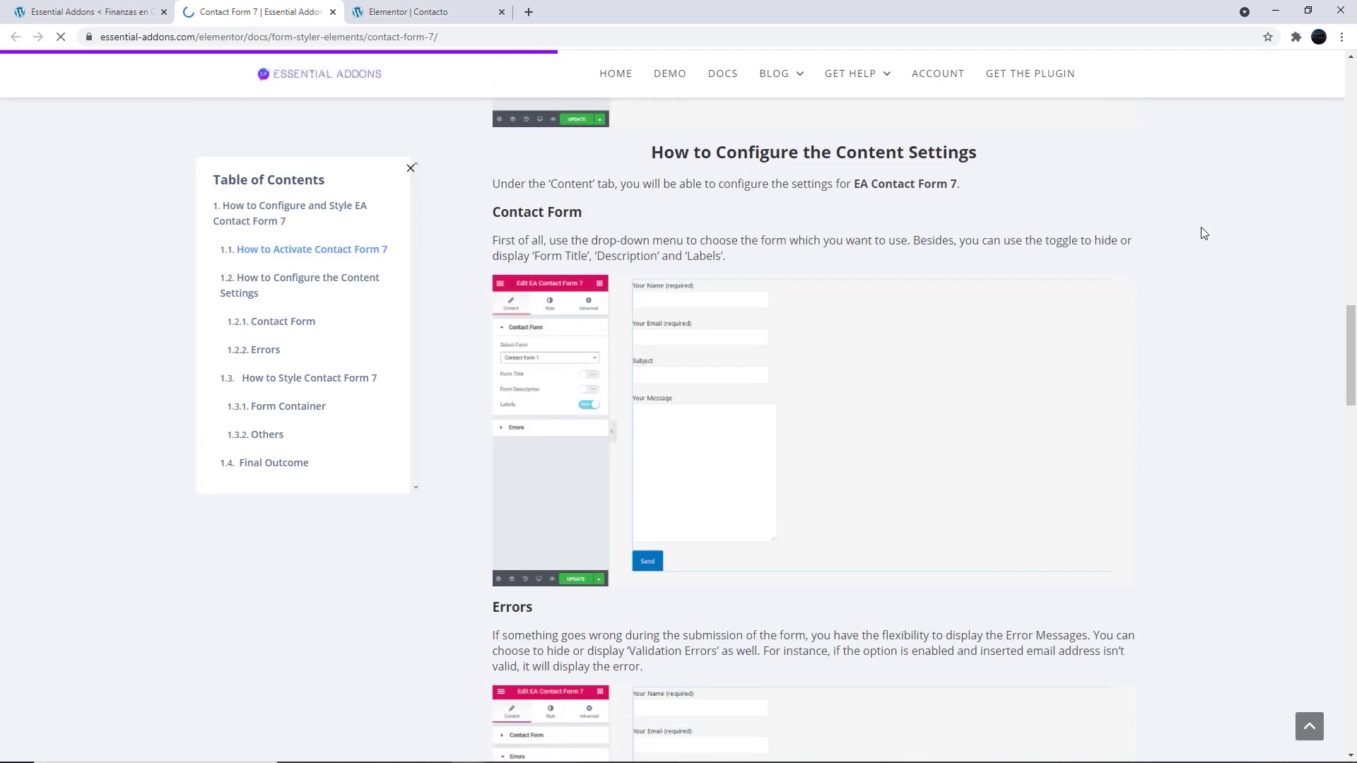
{"action": "scroll", "coordinate": [1204, 233], "scroll_direction": "down", "scroll_amount": 14}
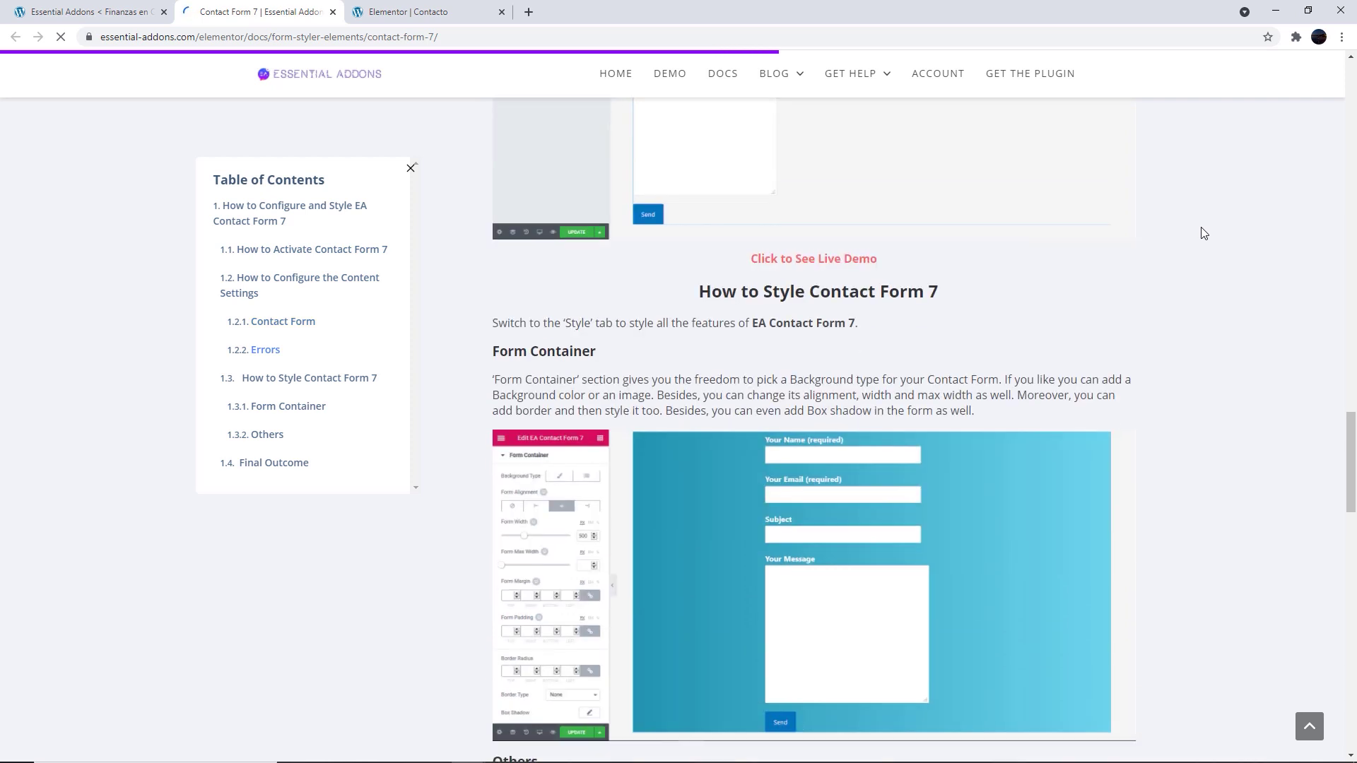
{"action": "scroll", "coordinate": [1204, 233], "scroll_direction": "down", "scroll_amount": 14}
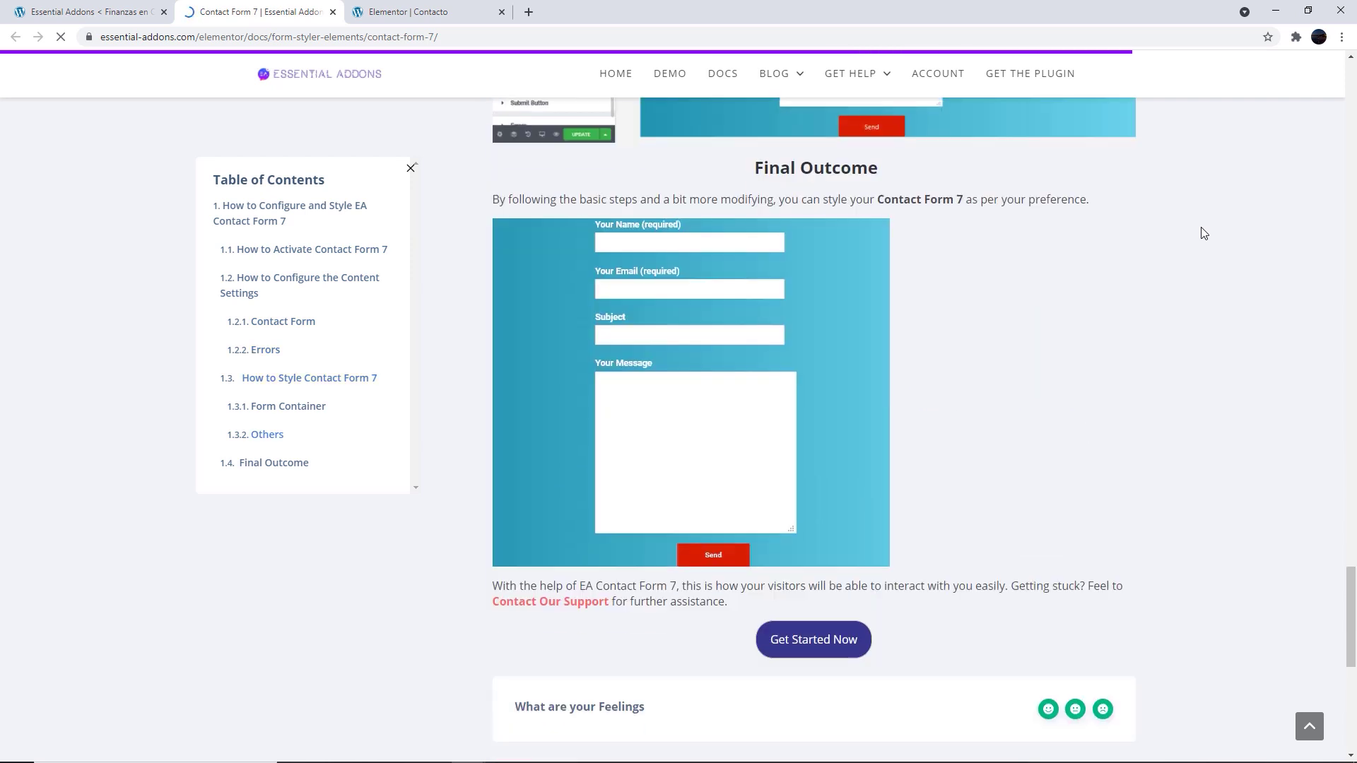
{"action": "scroll", "coordinate": [1204, 233], "scroll_direction": "down", "scroll_amount": 7}
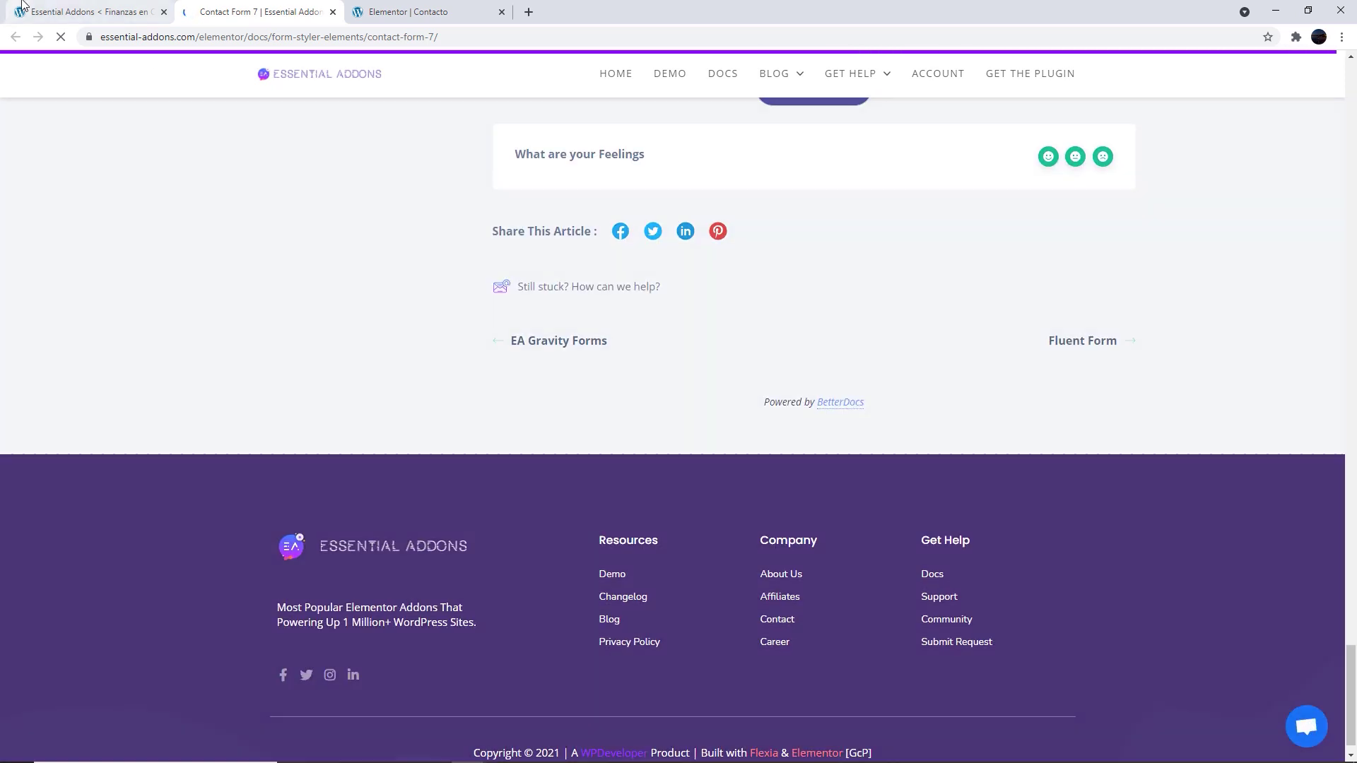
{"action": "left_click", "coordinate": [85, 12]}
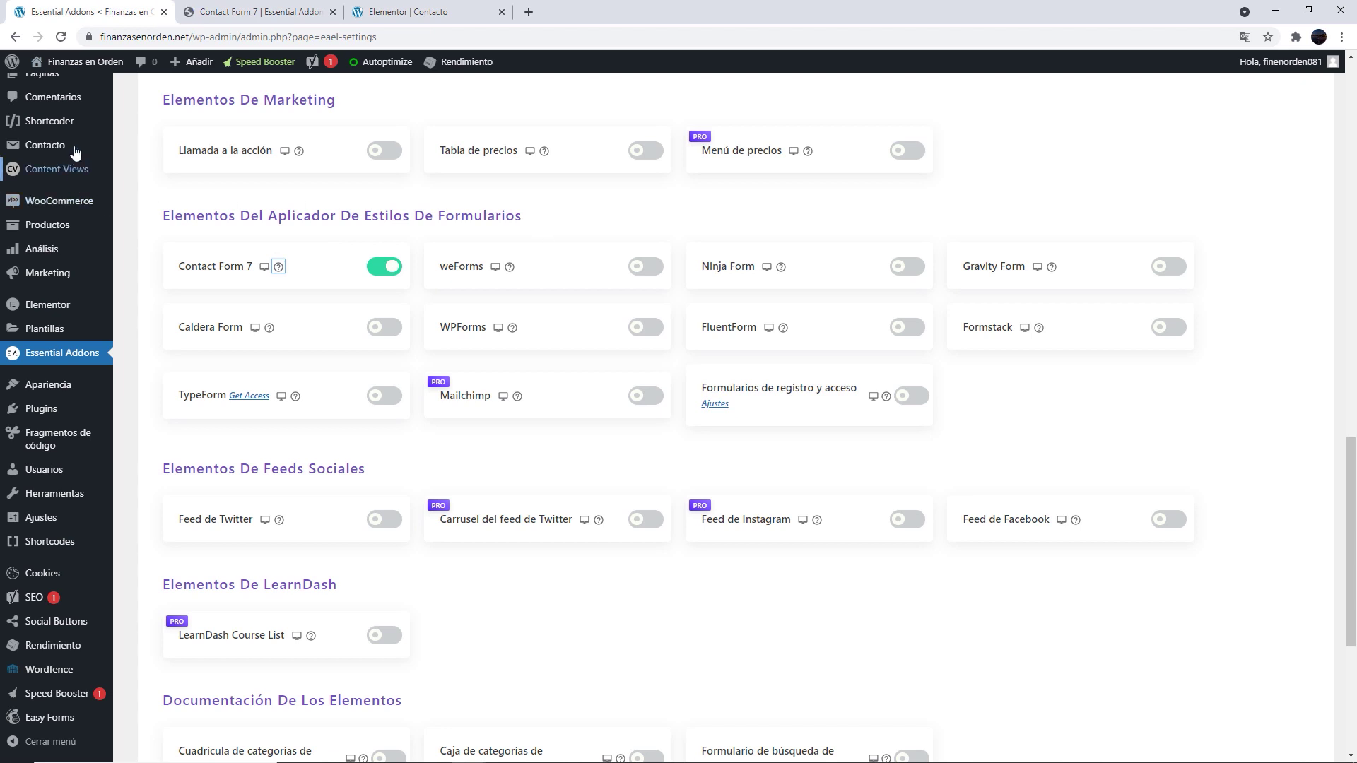
Drag the Essential Addons Contact Form 7 widget onto the Contacto page below the existing form
{"action": "scroll", "coordinate": [84, 184], "scroll_direction": "up", "scroll_amount": 4}
{"action": "mouse_move", "coordinate": [75, 103]}
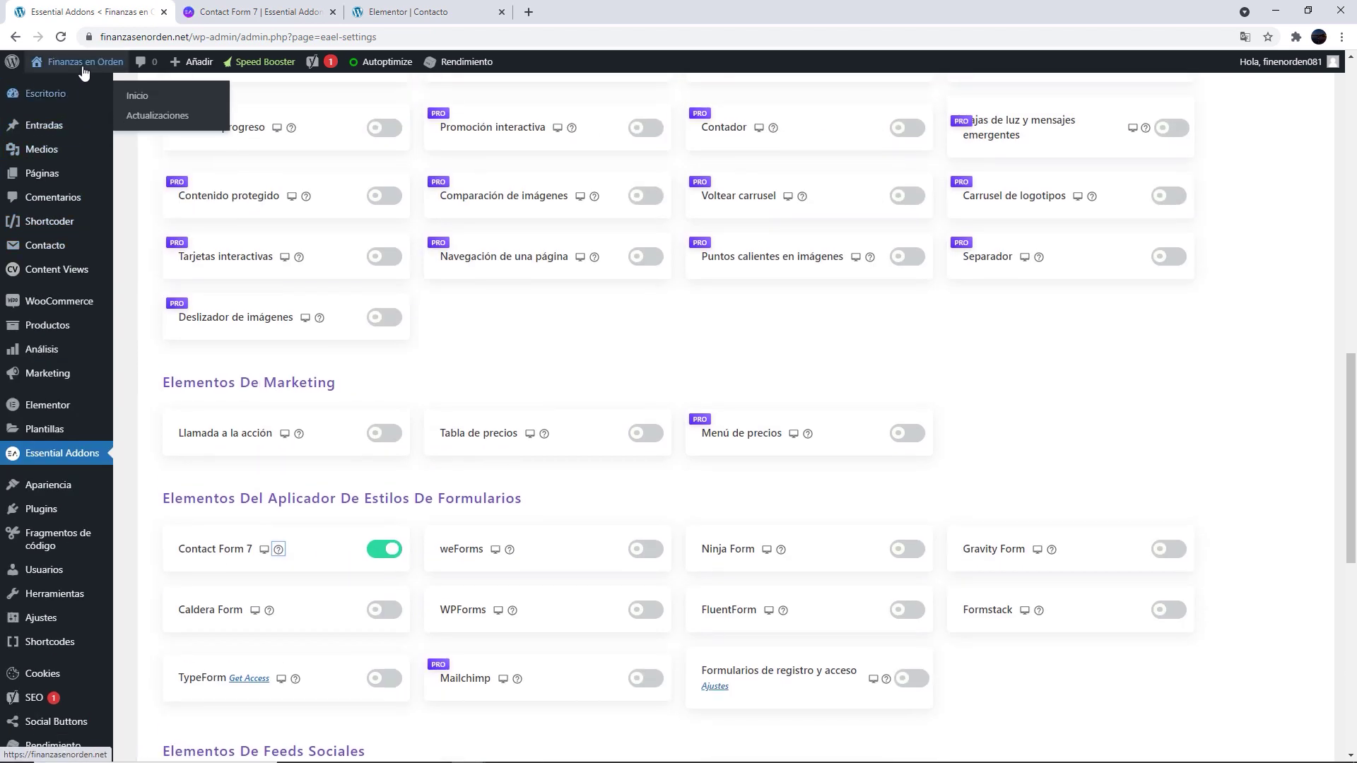
{"action": "mouse_move", "coordinate": [79, 65]}
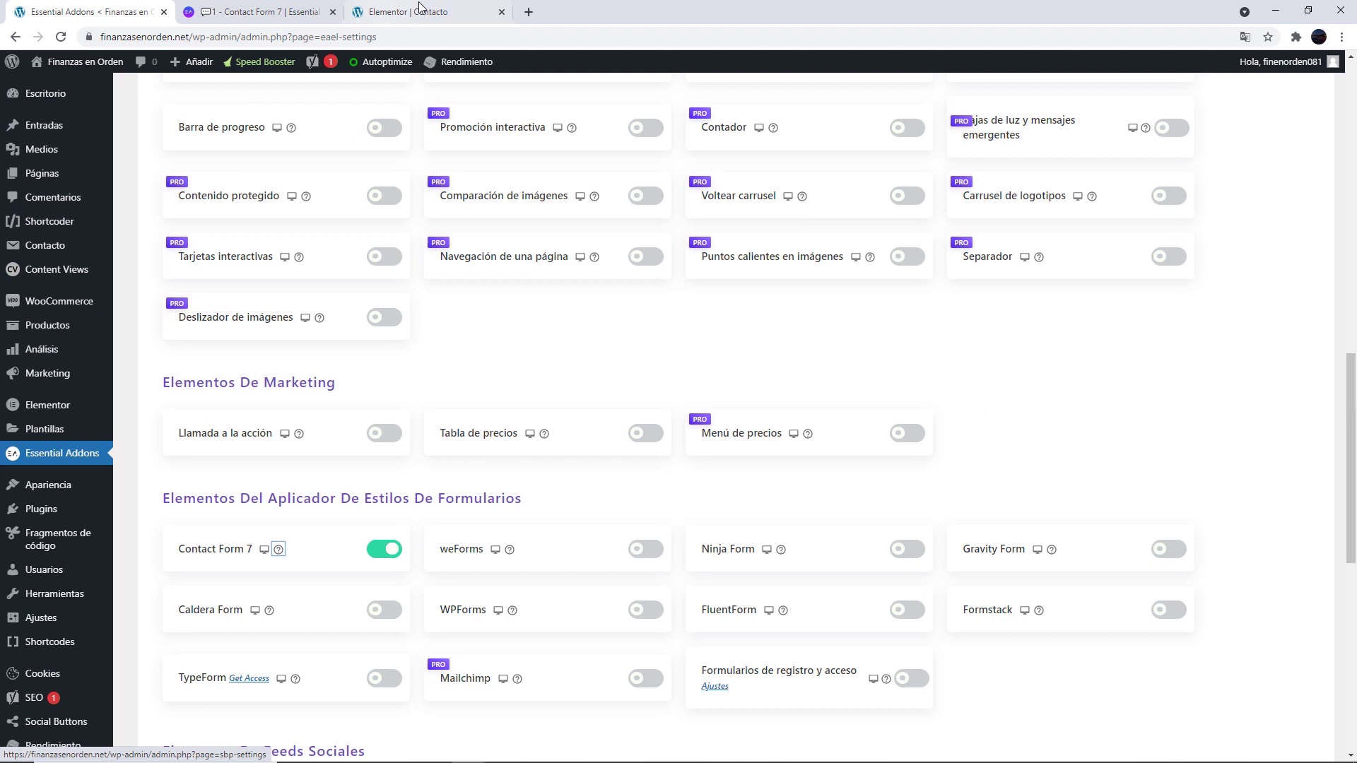
{"action": "left_click", "coordinate": [422, 10]}
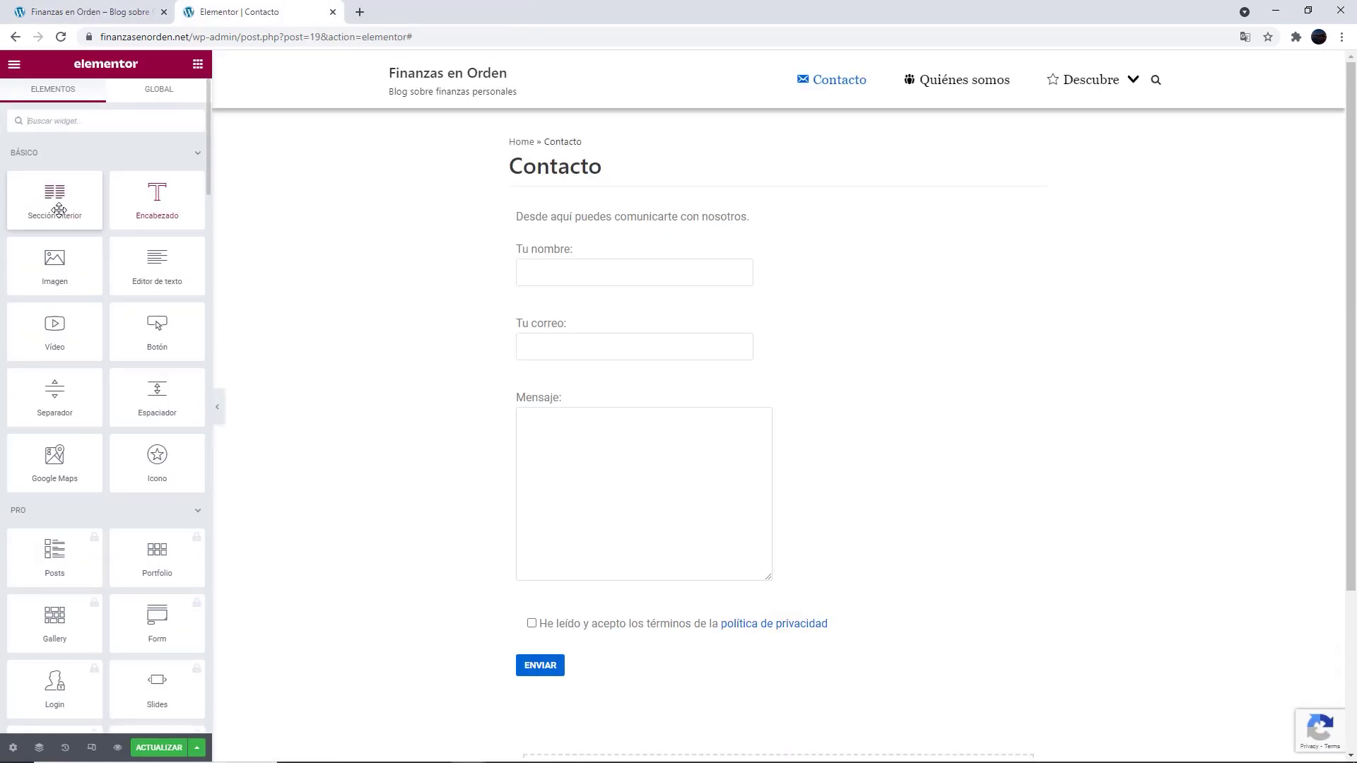
{"action": "scroll", "coordinate": [157, 402], "scroll_direction": "down", "scroll_amount": 7}
{"action": "scroll", "coordinate": [157, 408], "scroll_direction": "down", "scroll_amount": 6}
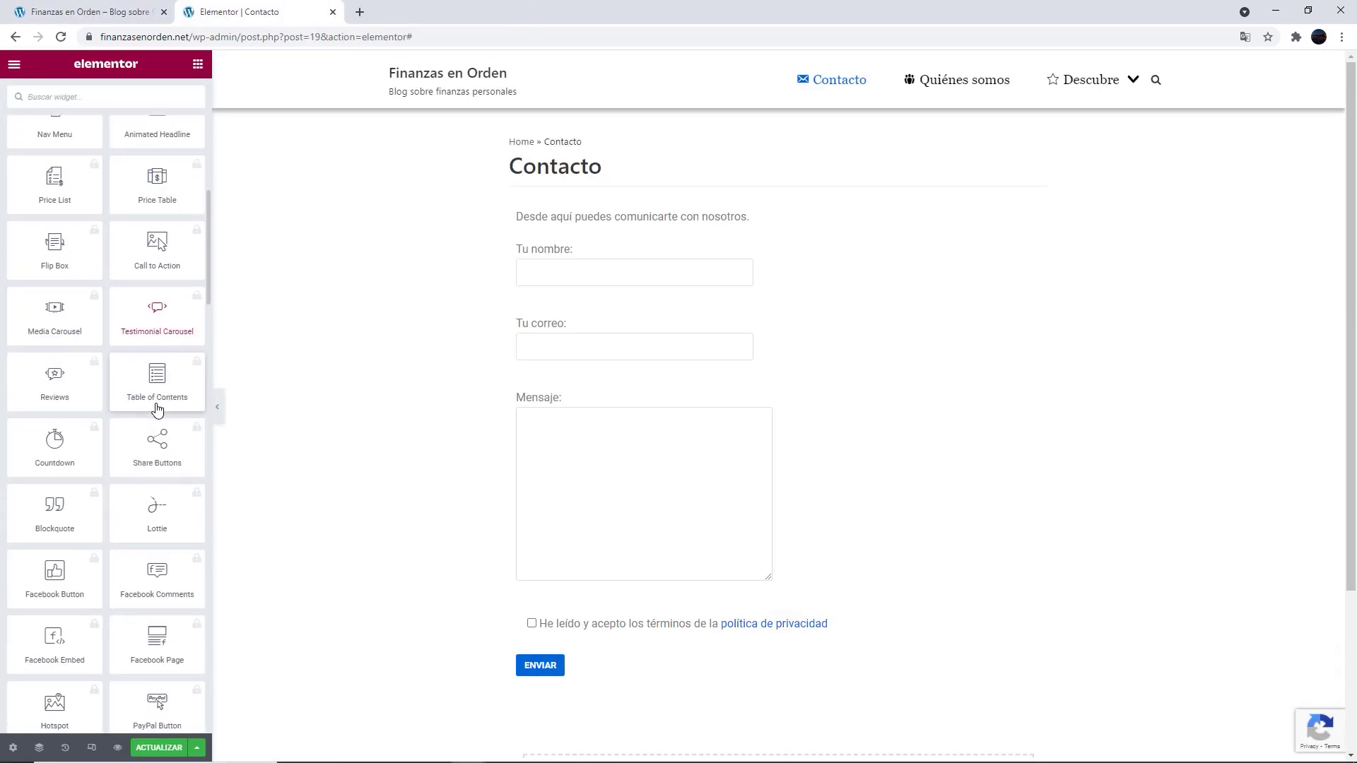
{"action": "scroll", "coordinate": [155, 382], "scroll_direction": "down", "scroll_amount": 3}
{"action": "scroll", "coordinate": [155, 393], "scroll_direction": "down", "scroll_amount": 4}
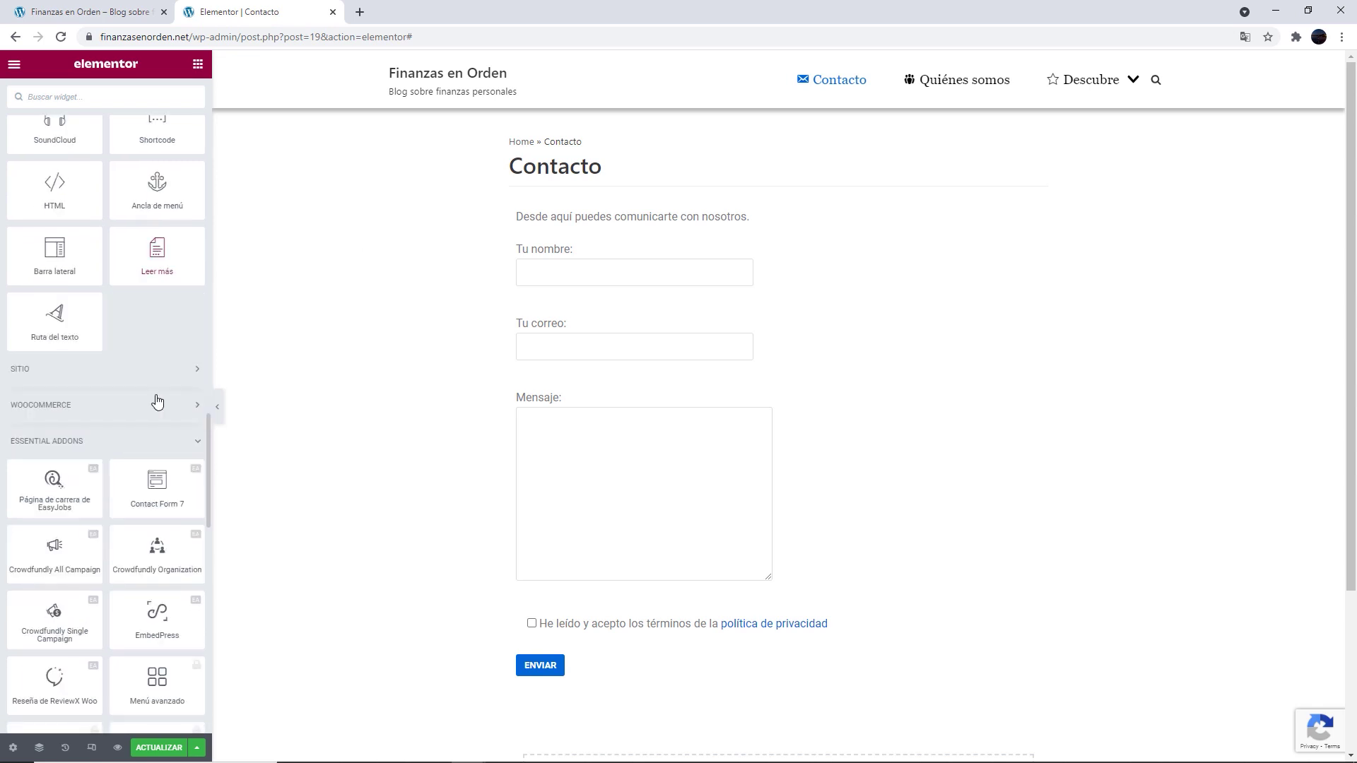
{"action": "scroll", "coordinate": [102, 307], "scroll_direction": "down", "scroll_amount": 2}
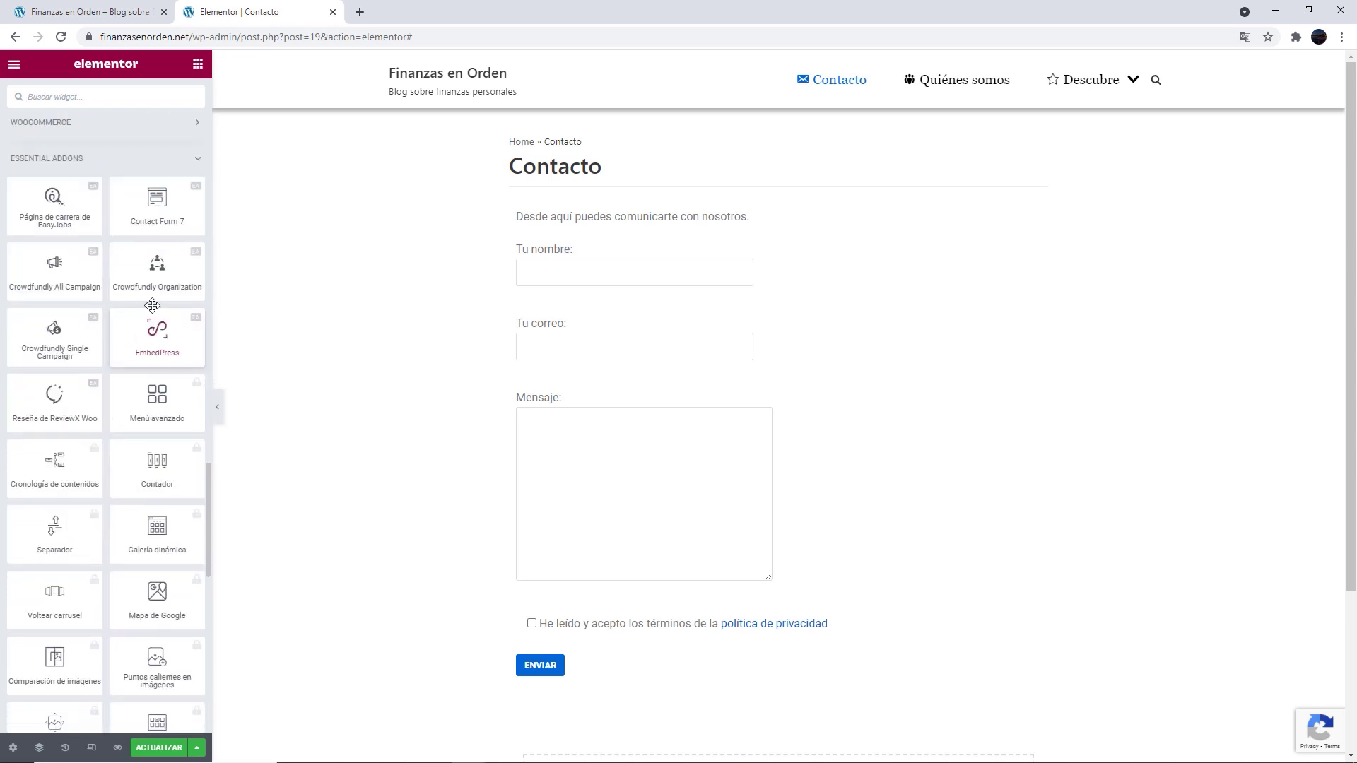
{"action": "left_click_drag", "start_coordinate": [140, 220], "coordinate": [625, 696]}
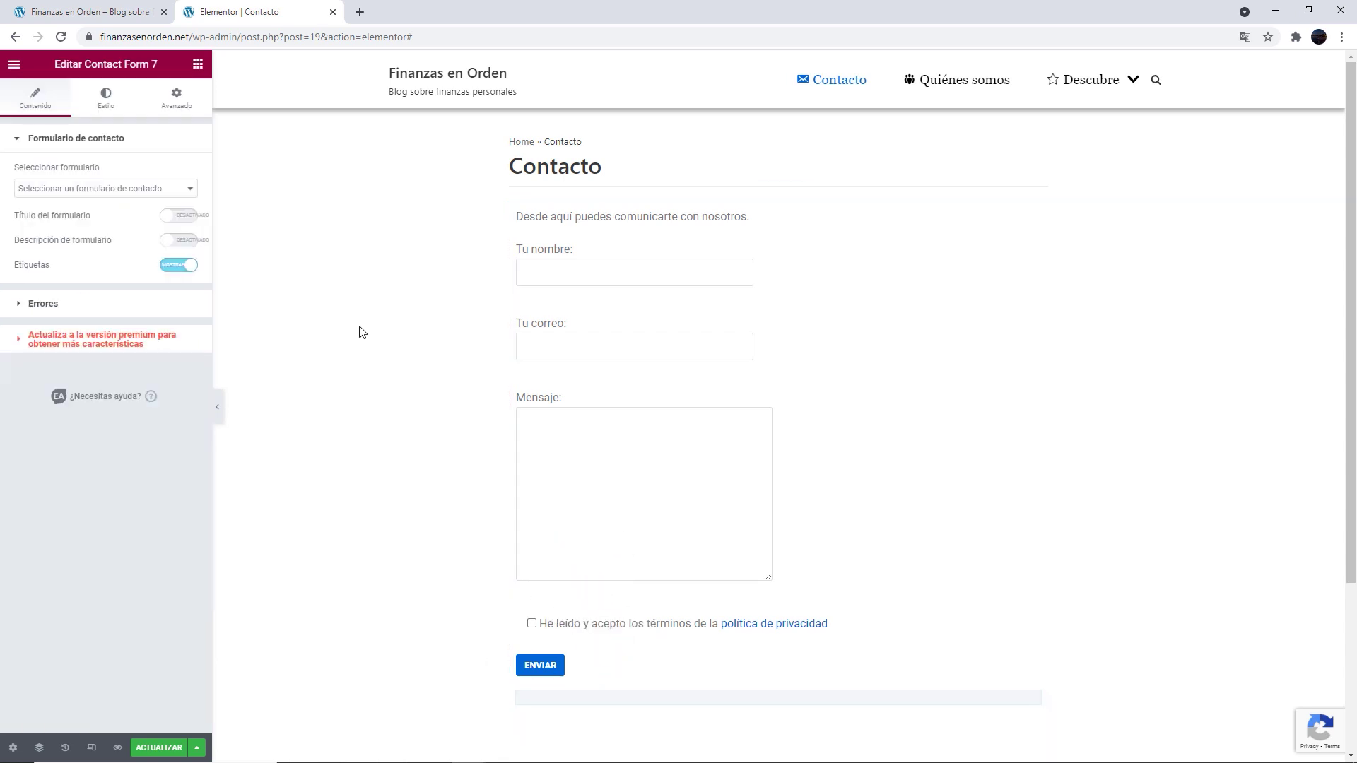
Select 'Formulario de contacto 2' and enable title 'fghfghfg' and description 'fhfghfgh'
{"action": "scroll", "coordinate": [370, 324], "scroll_direction": "down", "scroll_amount": 3}
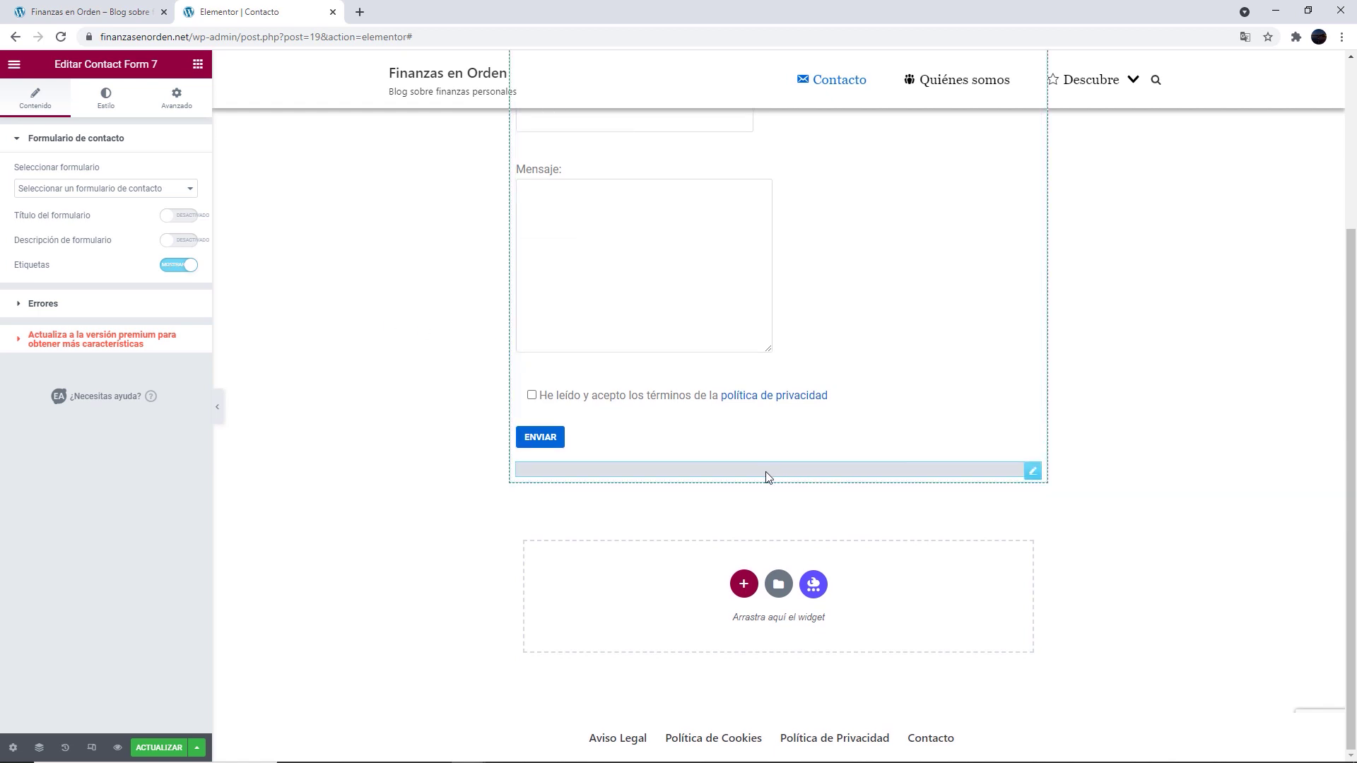
{"action": "left_click", "coordinate": [175, 192]}
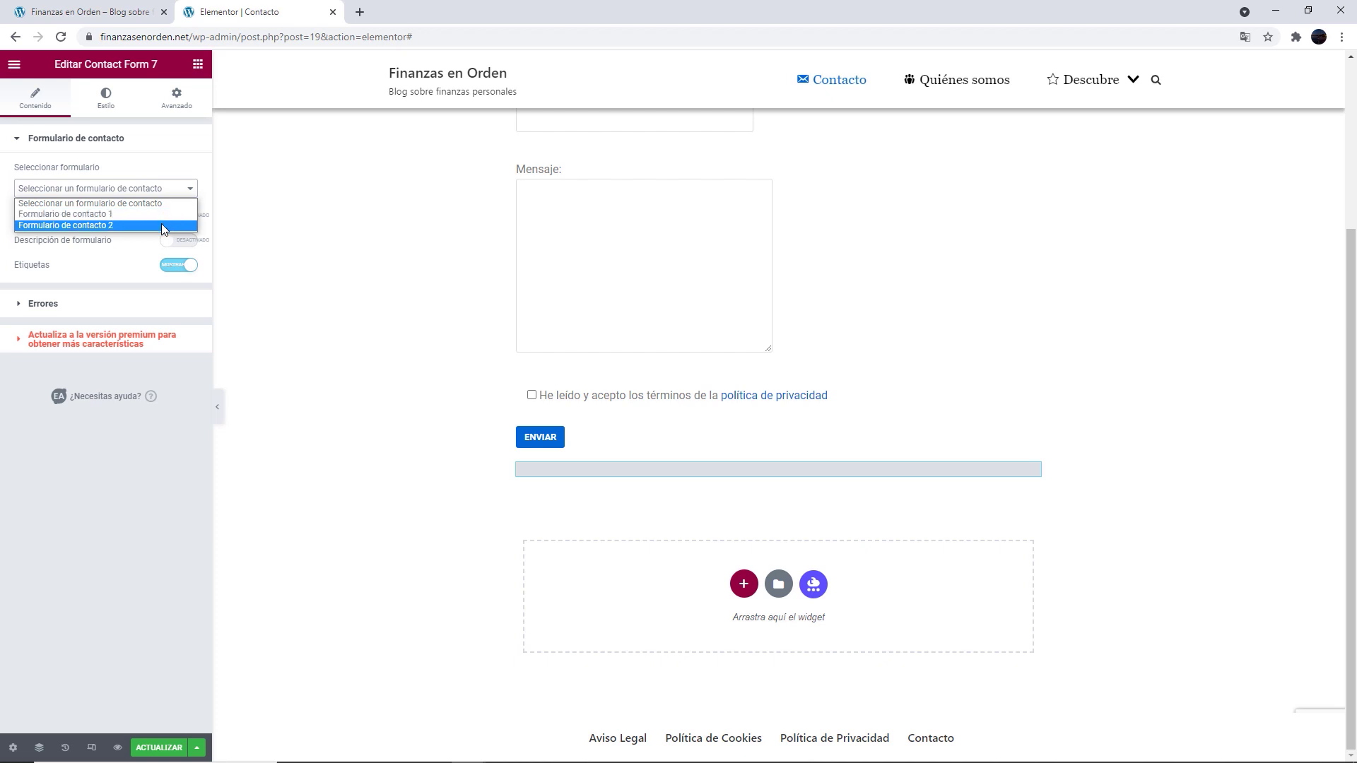
{"action": "left_click", "coordinate": [162, 225]}
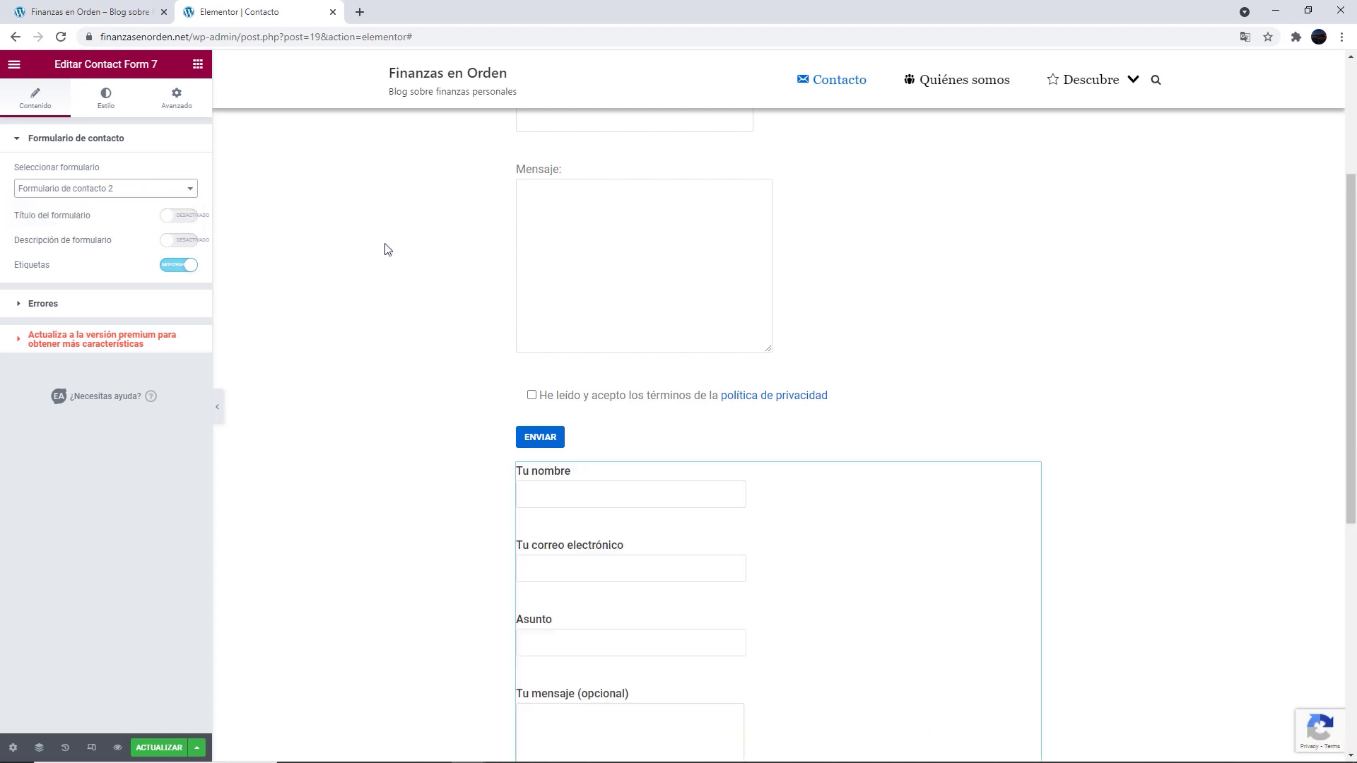
{"action": "scroll", "coordinate": [393, 260], "scroll_direction": "down", "scroll_amount": 3}
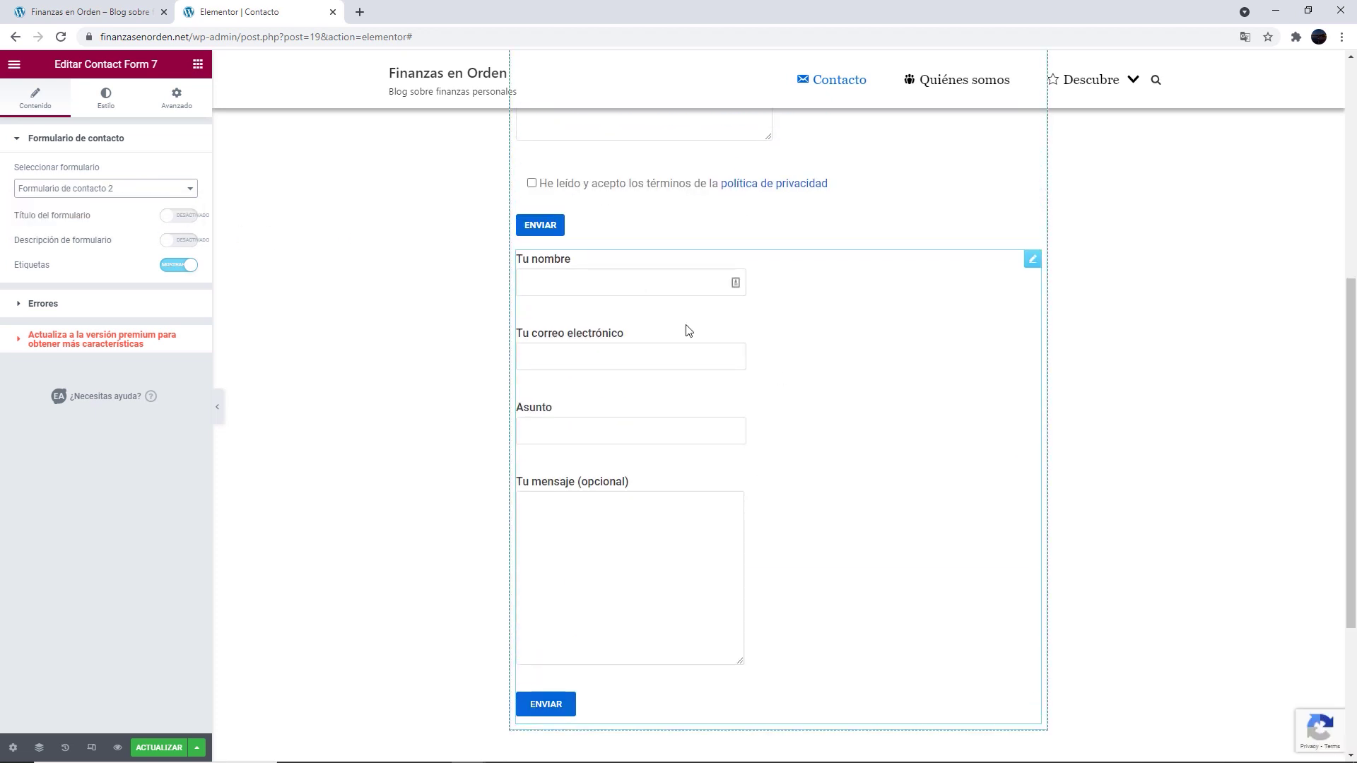
{"action": "left_click", "coordinate": [178, 215]}
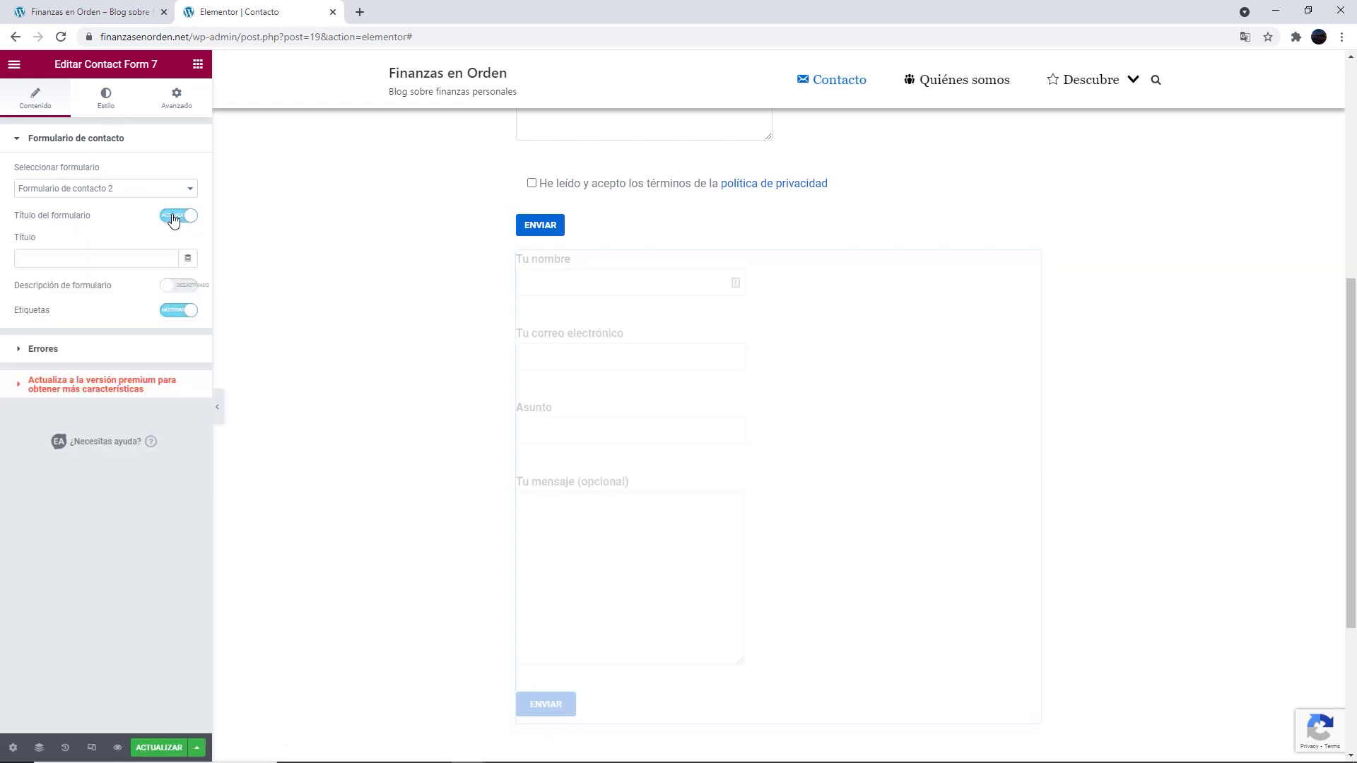
{"action": "left_click", "coordinate": [157, 258]}
{"action": "type", "text": "fghfghfg"}
{"action": "left_click", "coordinate": [178, 285]}
{"action": "left_click", "coordinate": [106, 347]}
{"action": "type", "text": "fhfghfgh"}
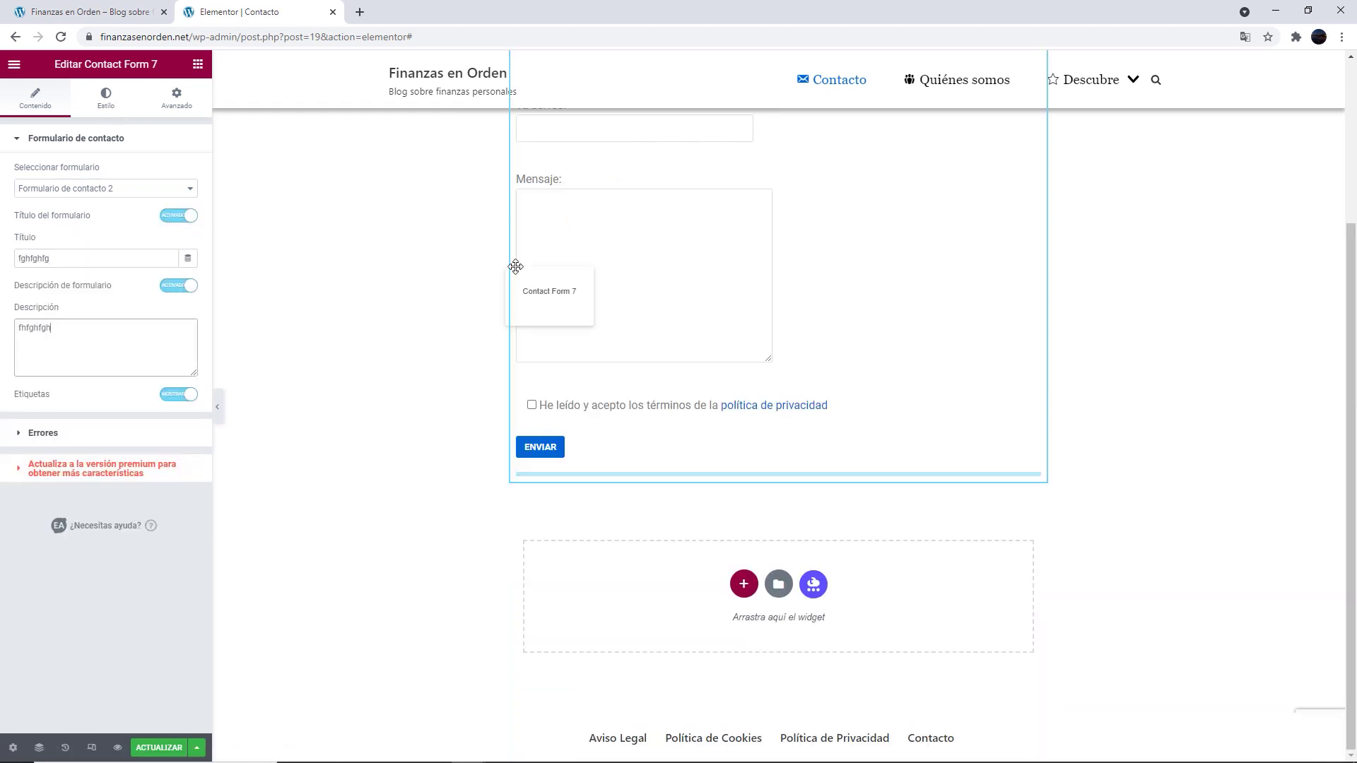
Give the form container a gradient background with a light red start colour
{"action": "left_click", "coordinate": [43, 432]}
{"action": "left_click", "coordinate": [120, 194]}
{"action": "left_click", "coordinate": [106, 98]}
{"action": "left_click", "coordinate": [189, 175]}
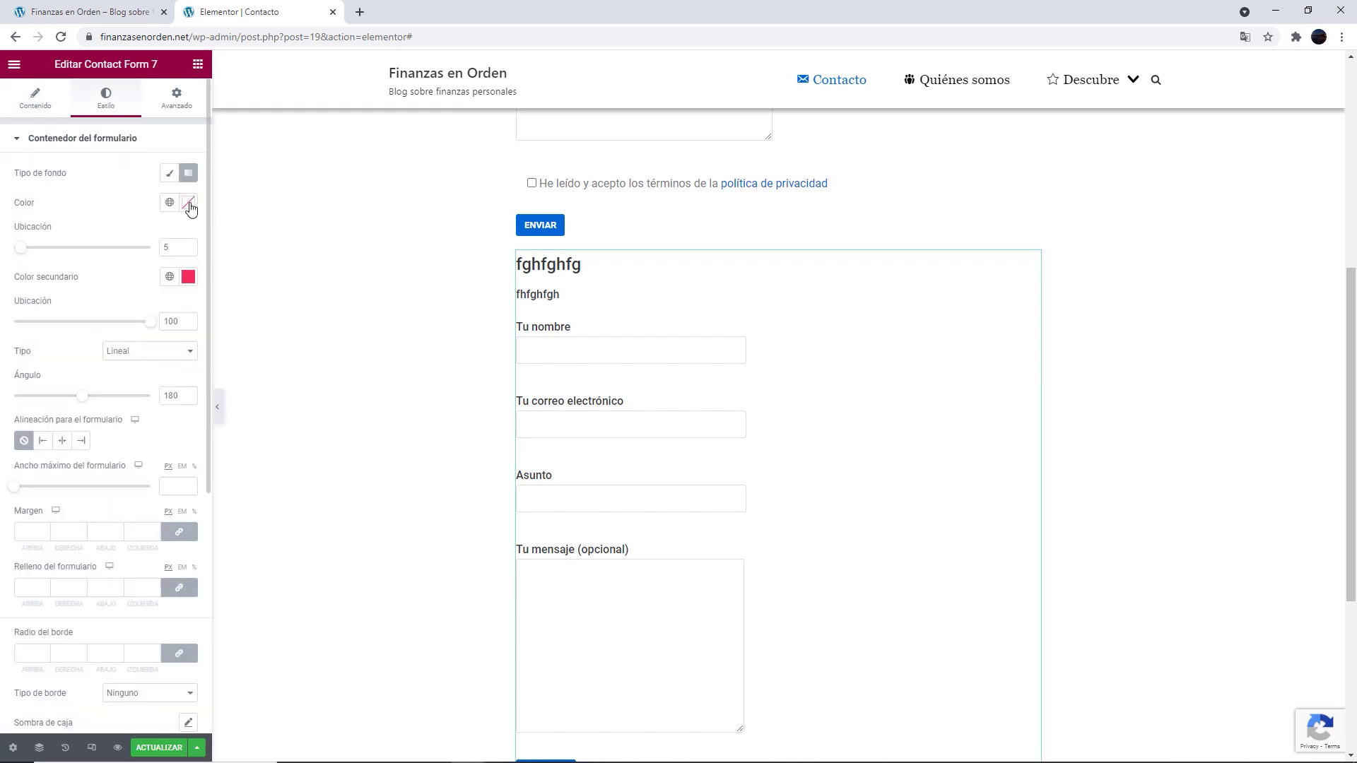
{"action": "left_click", "coordinate": [187, 203]}
{"action": "left_click", "coordinate": [118, 291]}
{"action": "left_click", "coordinate": [94, 294]}
{"action": "left_click", "coordinate": [118, 267]}
{"action": "left_click", "coordinate": [130, 194]}
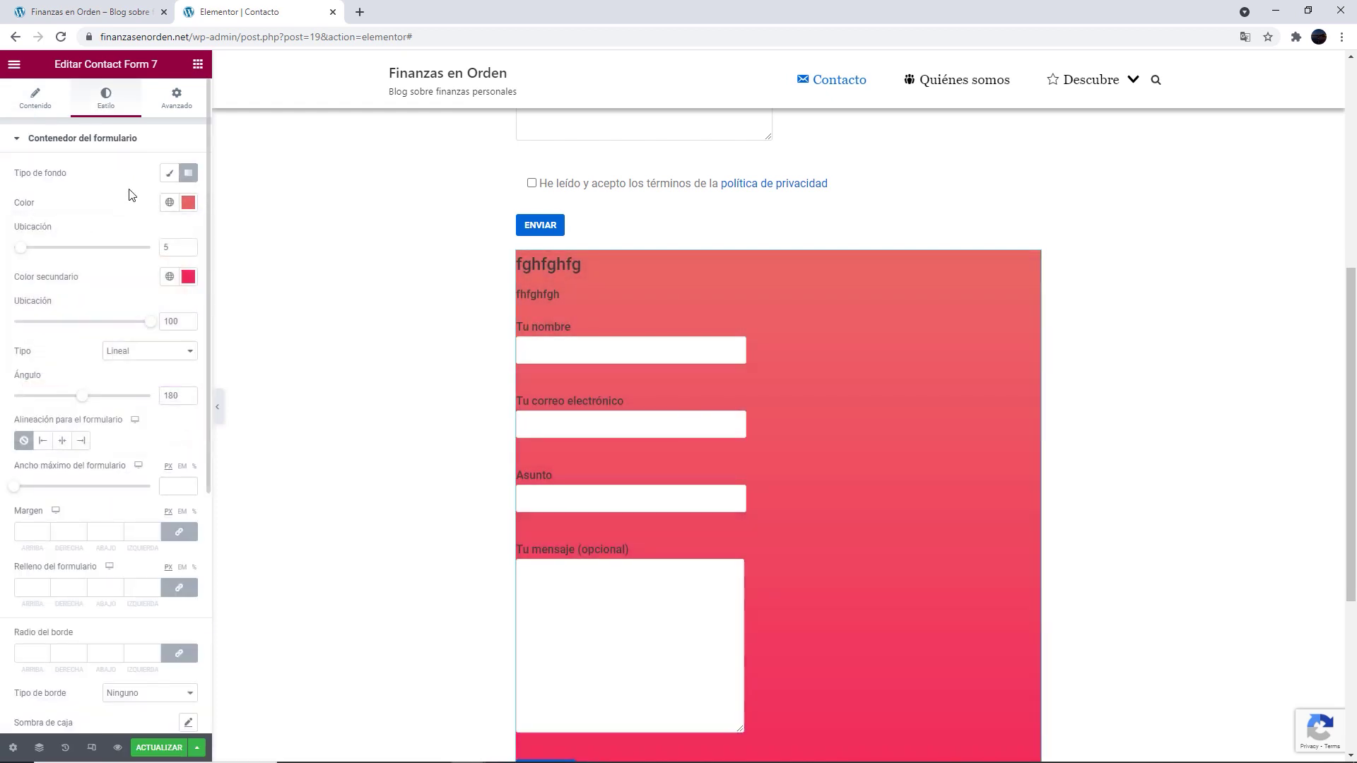
Set the gradient start location to 0, a deep crimson end colour and a 130° angle
{"action": "left_click_drag", "start_coordinate": [21, 248], "coordinate": [4, 252]}
{"action": "mouse_move", "coordinate": [151, 324]}
{"action": "left_mouse_down"}
{"action": "mouse_move", "coordinate": [100, 321]}
{"action": "mouse_move", "coordinate": [151, 322]}
{"action": "left_mouse_up"}
{"action": "scroll", "coordinate": [420, 305], "scroll_direction": "down", "scroll_amount": 1}
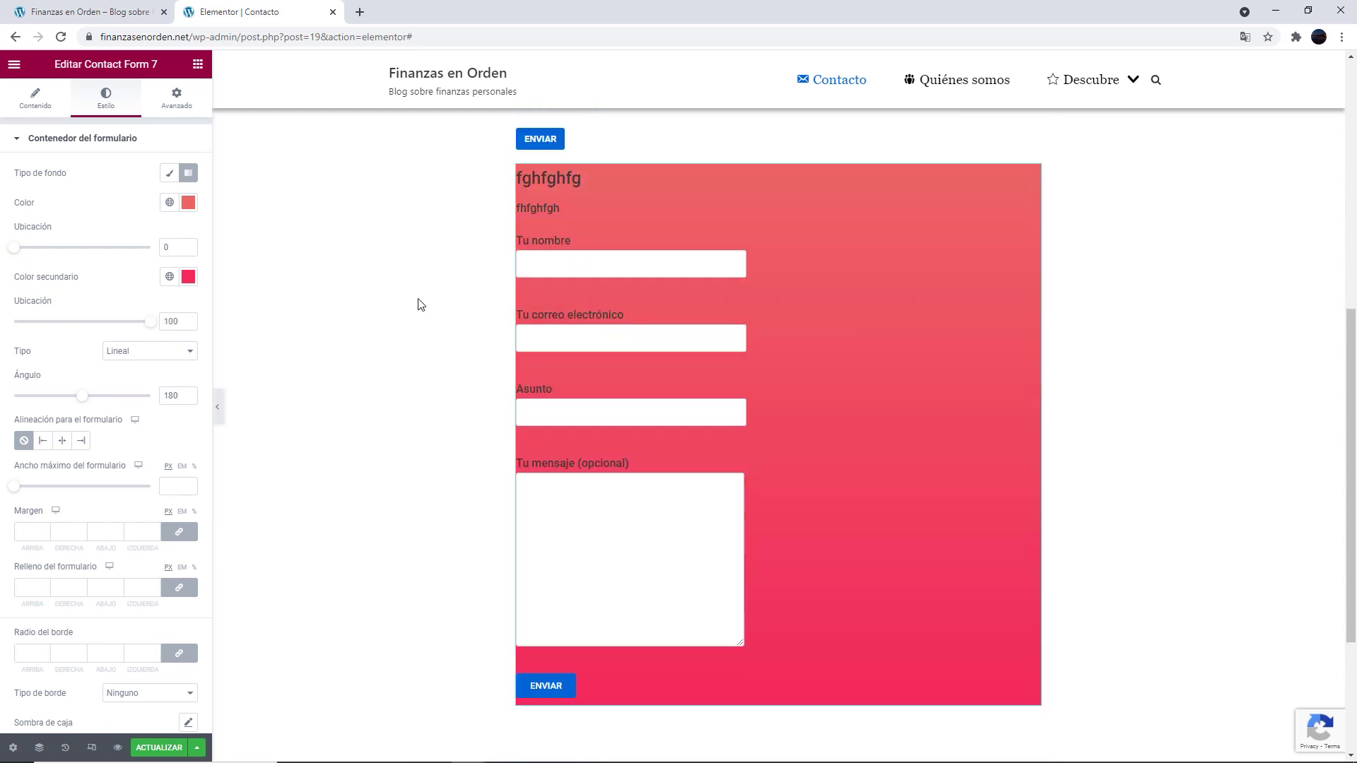
{"action": "scroll", "coordinate": [421, 304], "scroll_direction": "up", "scroll_amount": 1}
{"action": "left_click", "coordinate": [188, 276]}
{"action": "left_click", "coordinate": [159, 379]}
{"action": "left_click", "coordinate": [188, 202]}
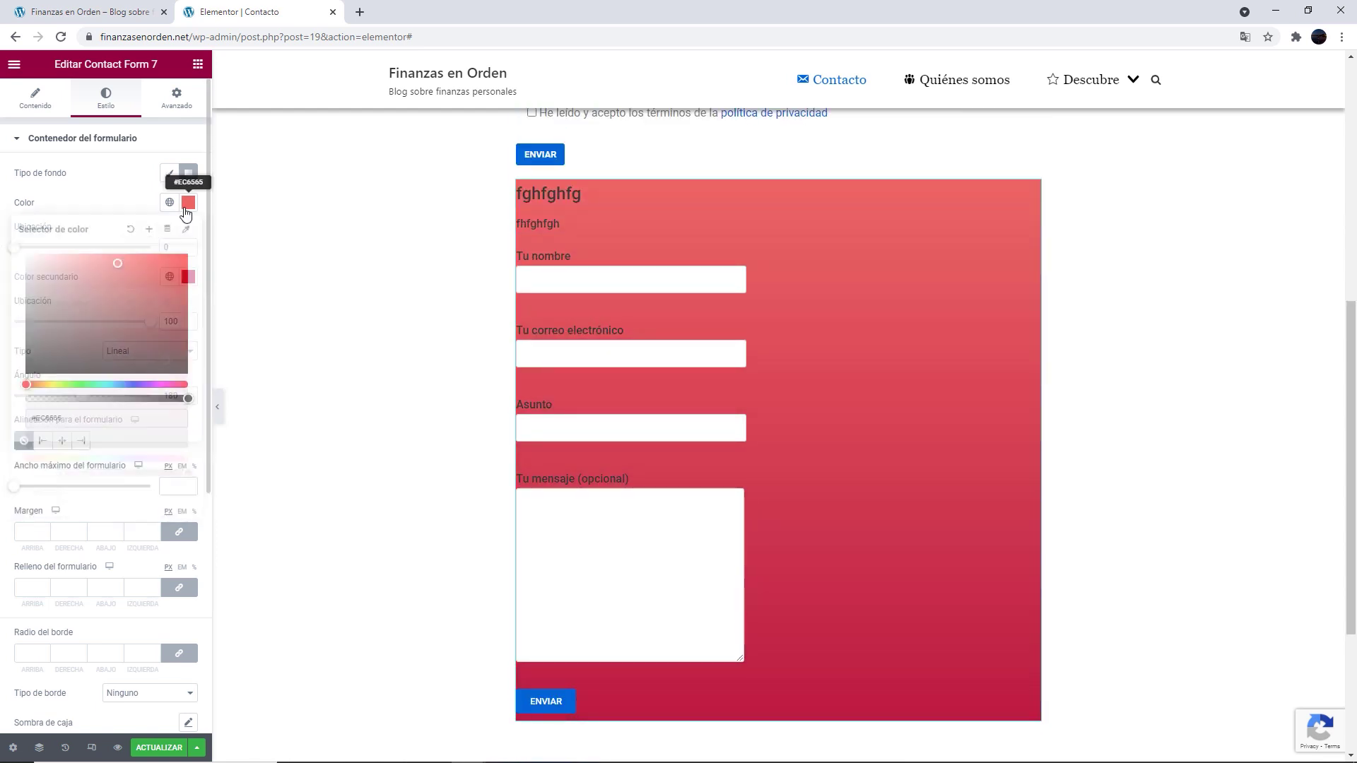
{"action": "key", "text": "Escape"}
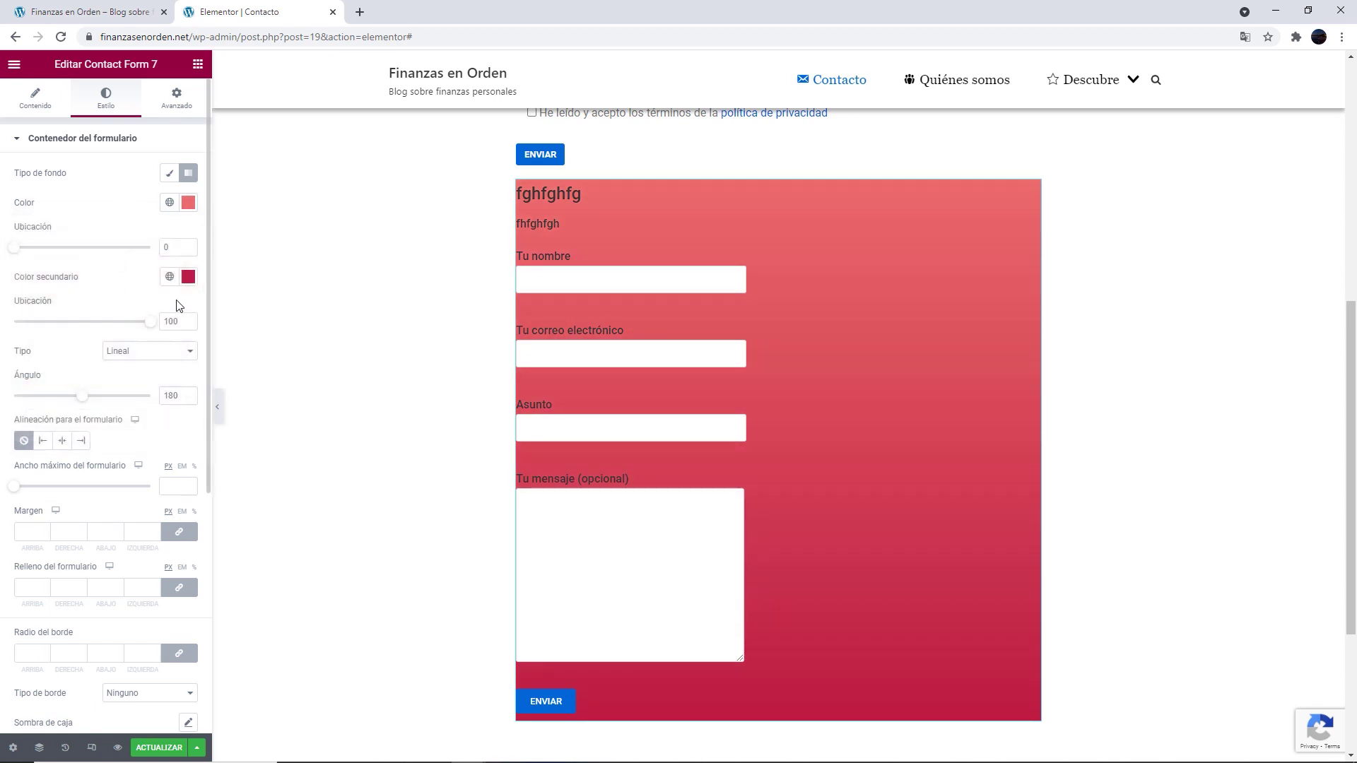
{"action": "left_click_drag", "start_coordinate": [86, 401], "coordinate": [64, 396]}
{"action": "scroll", "coordinate": [67, 339], "scroll_direction": "down", "scroll_amount": 2}
Set the form's max width to 364 px, margin 35 and padding 17
{"action": "left_click_drag", "start_coordinate": [15, 346], "coordinate": [47, 345]}
{"action": "left_click", "coordinate": [39, 389]}
{"action": "type", "text": "6"}
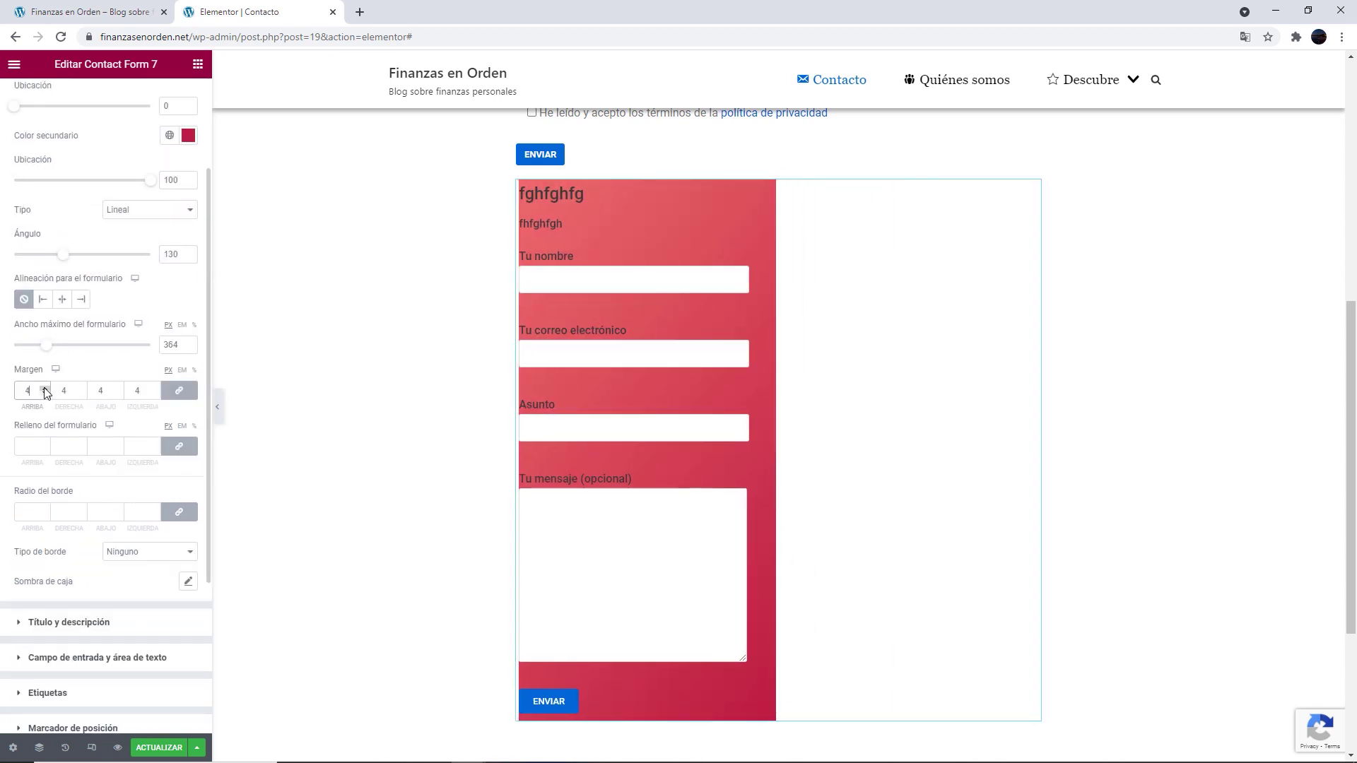
{"action": "left_click_drag", "start_coordinate": [47, 387], "coordinate": [47, 388]}
{"action": "left_click_drag", "start_coordinate": [44, 442], "coordinate": [44, 442]}
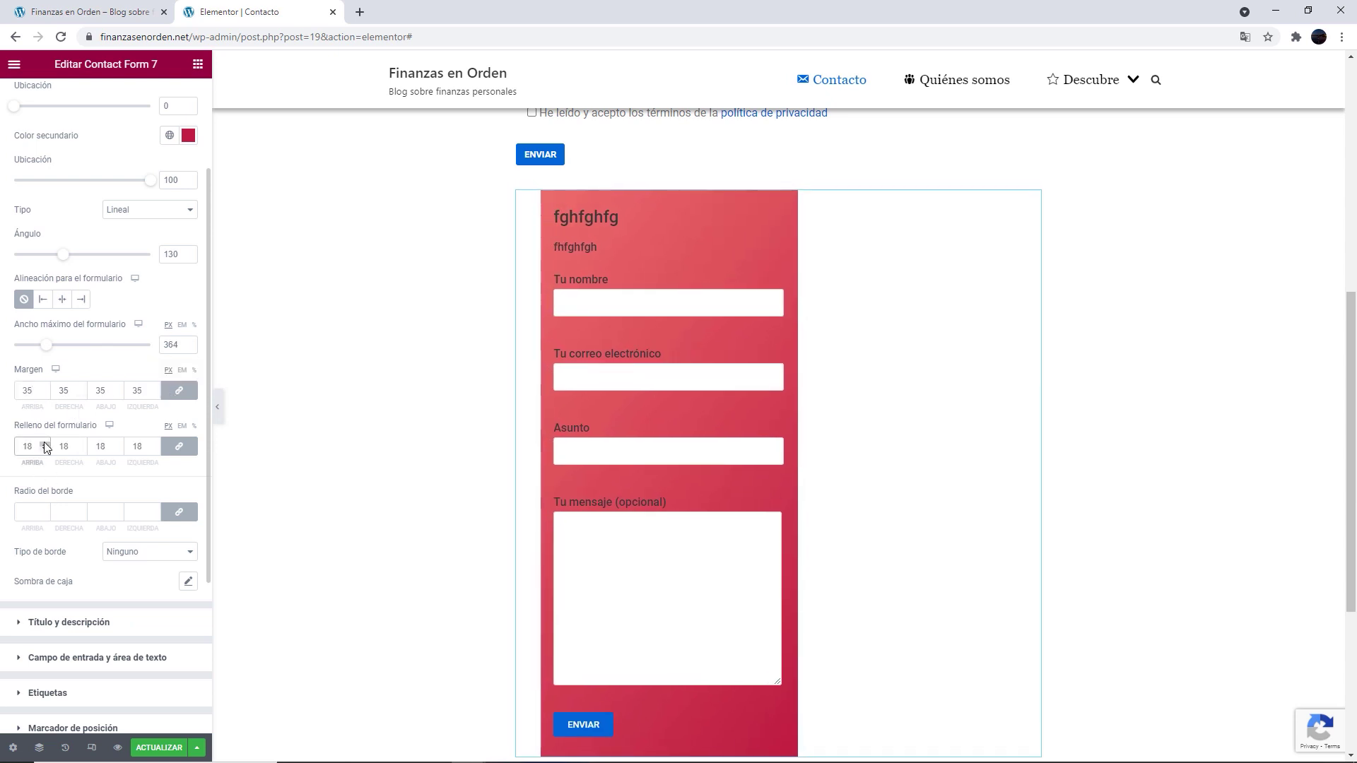
{"action": "left_click", "coordinate": [44, 445]}
{"action": "scroll", "coordinate": [43, 449], "scroll_direction": "down", "scroll_amount": 1}
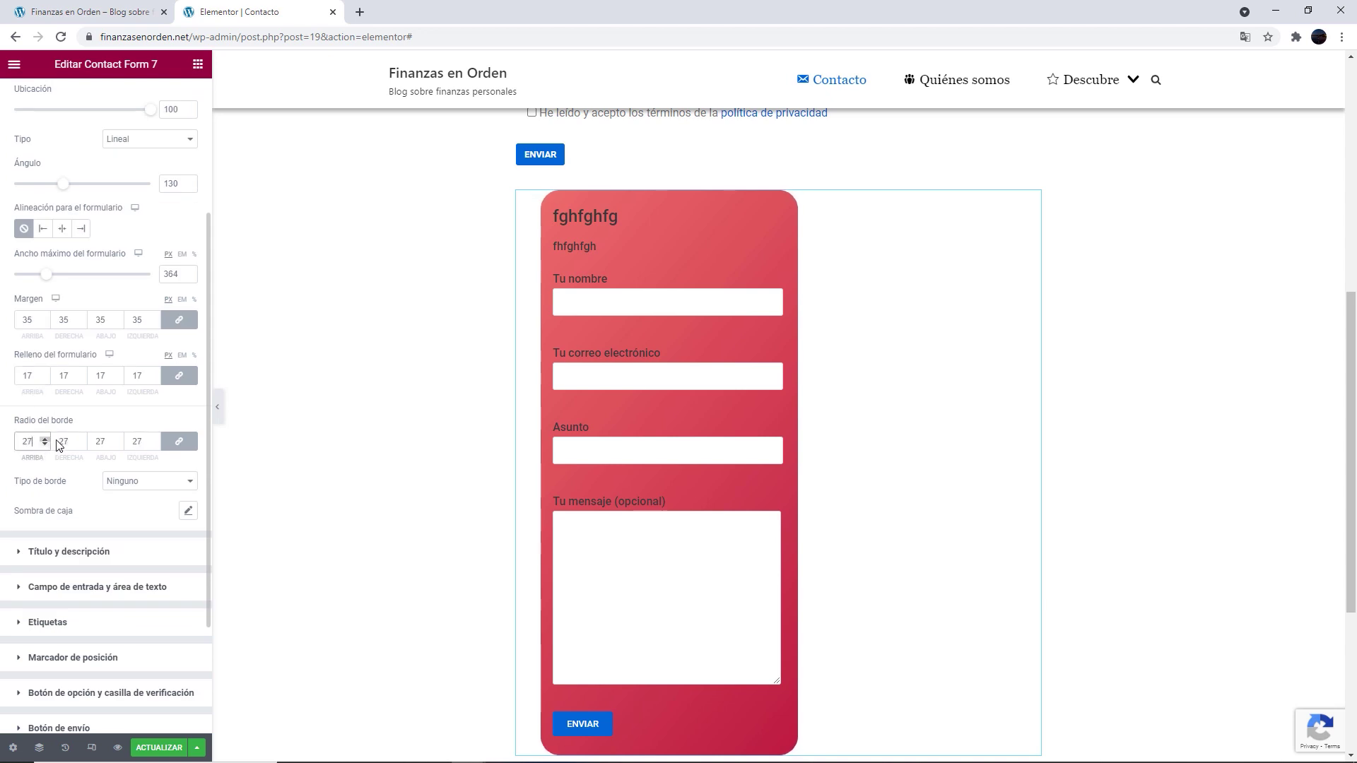
{"action": "scroll", "coordinate": [44, 443], "scroll_direction": "down", "scroll_amount": 2}
Give the form a 3 px solid dark red border
{"action": "left_click", "coordinate": [149, 339]}
{"action": "left_click", "coordinate": [135, 363]}
{"action": "left_click", "coordinate": [44, 382]}
{"action": "left_click", "coordinate": [45, 383]}
{"action": "left_click", "coordinate": [188, 424]}
{"action": "left_click", "coordinate": [126, 518]}
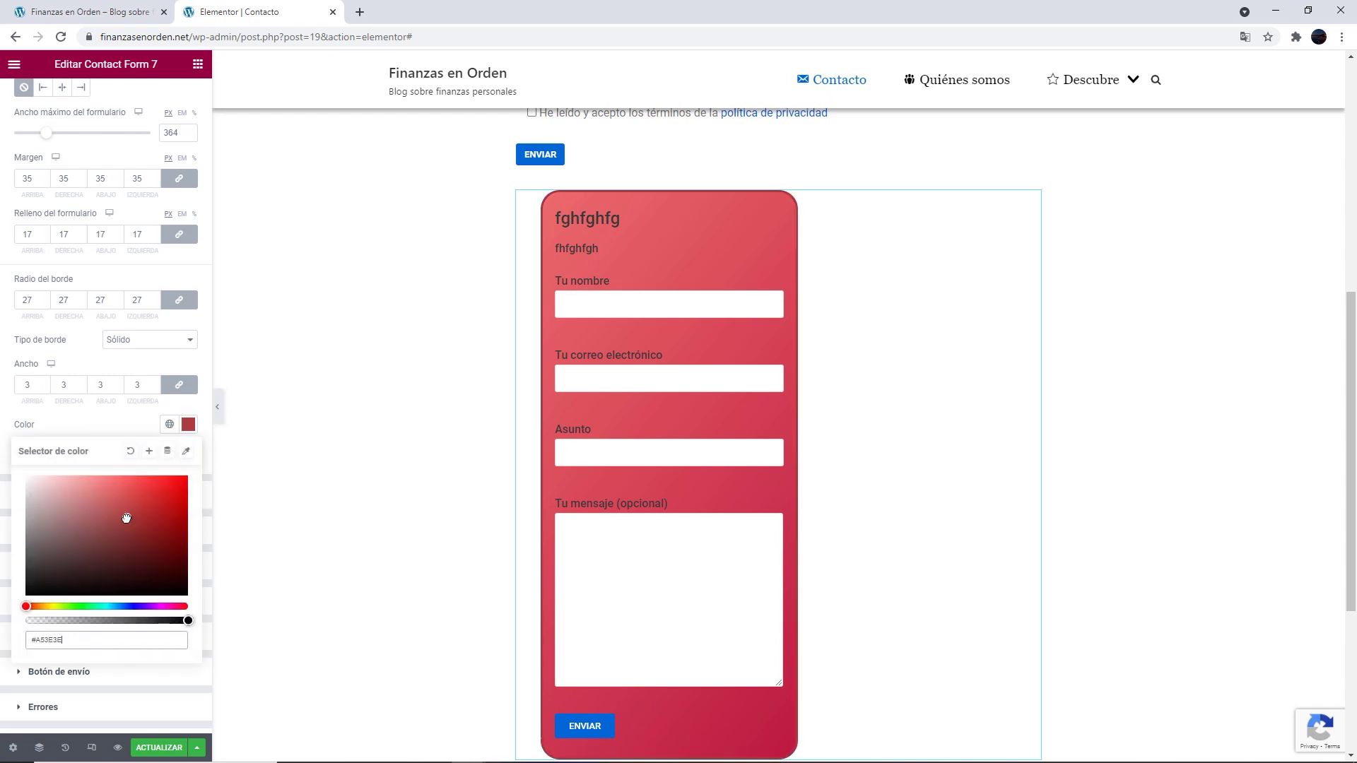
{"action": "left_click", "coordinate": [97, 435]}
Make the form title and description text white
{"action": "left_click", "coordinate": [28, 430]}
{"action": "left_click", "coordinate": [188, 268]}
{"action": "left_click", "coordinate": [25, 316]}
{"action": "key", "text": "Escape"}
{"action": "left_click", "coordinate": [188, 298]}
{"action": "left_click", "coordinate": [185, 357]}
{"action": "left_click", "coordinate": [187, 356]}
{"action": "left_click", "coordinate": [27, 404]}
{"action": "key", "text": "Escape"}
Make fields and message box 100% wide, with 37 px tall fields and a 149 px message box
{"action": "left_click", "coordinate": [12, 421]}
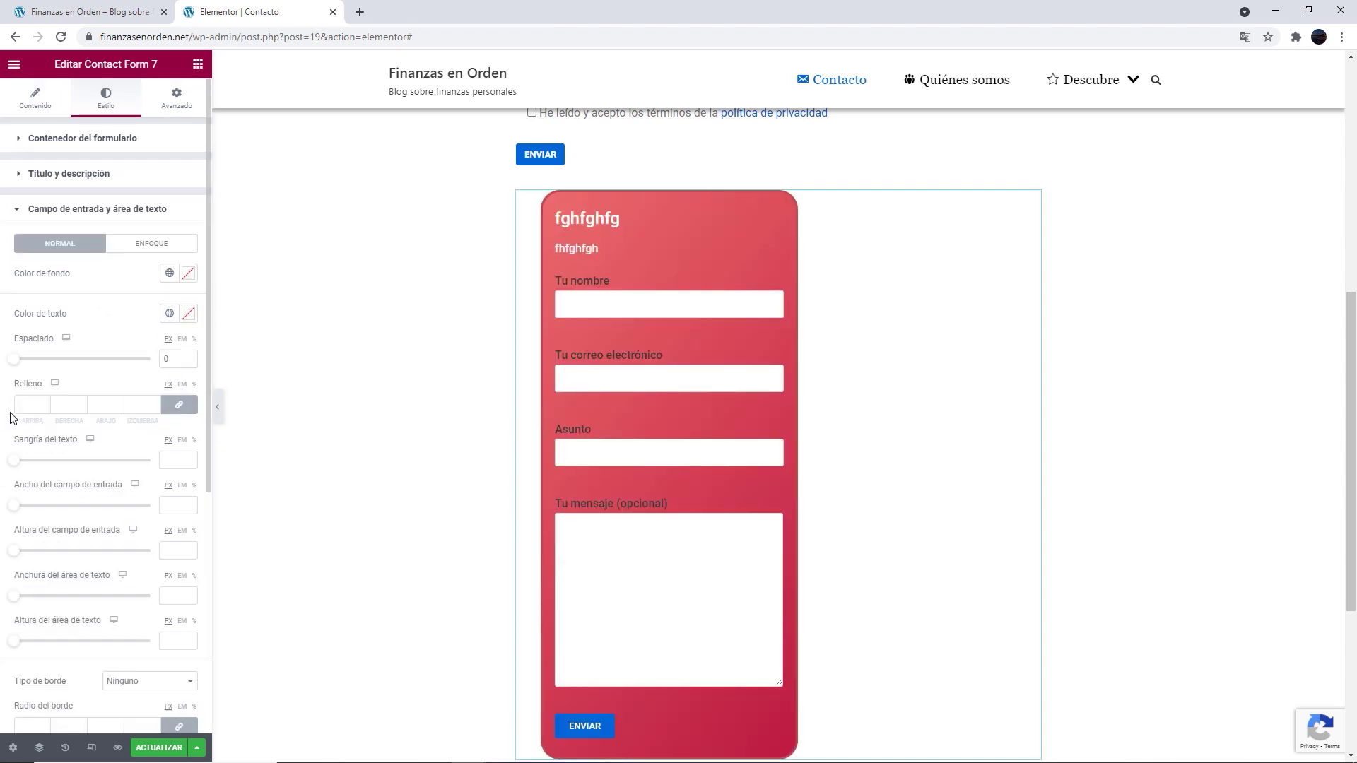
{"action": "left_click", "coordinate": [152, 243]}
{"action": "left_click", "coordinate": [60, 243]}
{"action": "left_click", "coordinate": [189, 314]}
{"action": "left_click", "coordinate": [97, 318]}
{"action": "scroll", "coordinate": [58, 429], "scroll_direction": "down", "scroll_amount": 1}
{"action": "left_click_drag", "start_coordinate": [24, 440], "coordinate": [63, 441]}
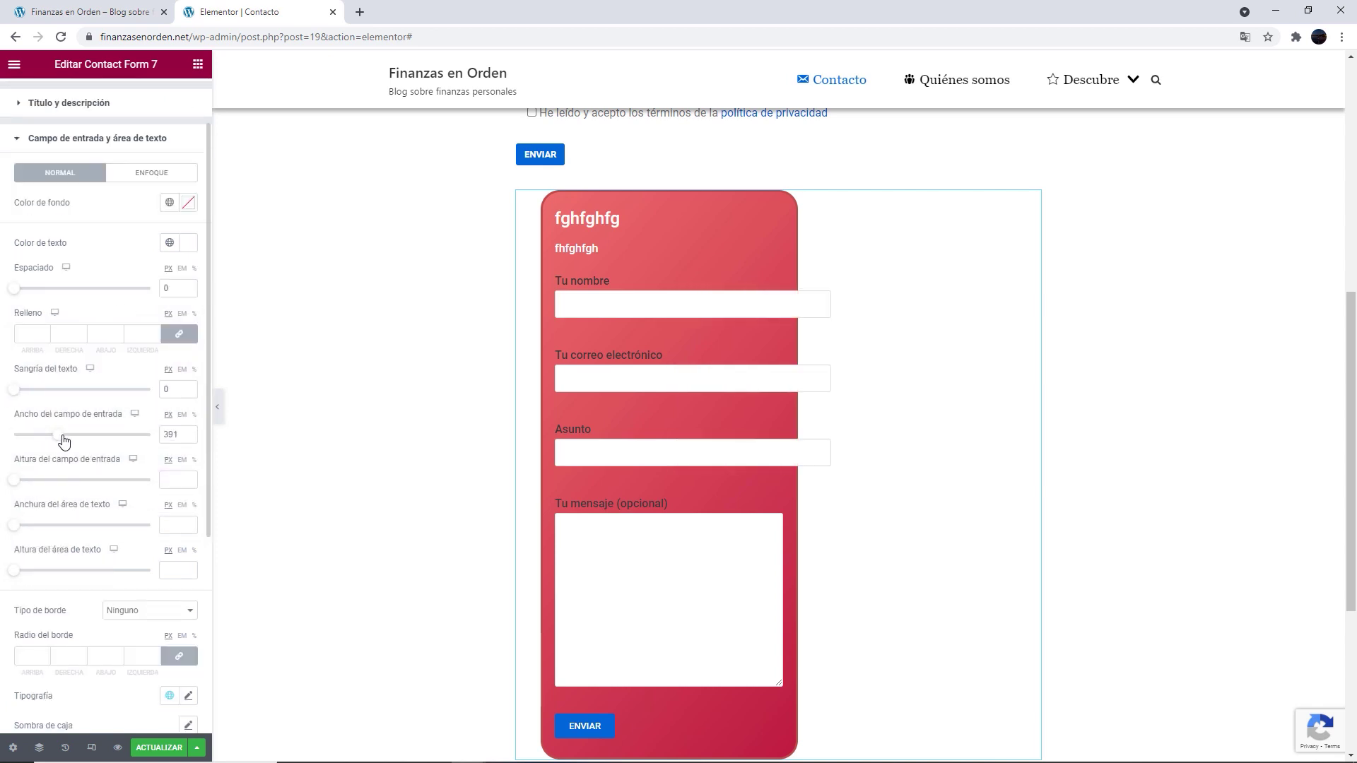
{"action": "left_click_drag", "start_coordinate": [14, 480], "coordinate": [102, 442]}
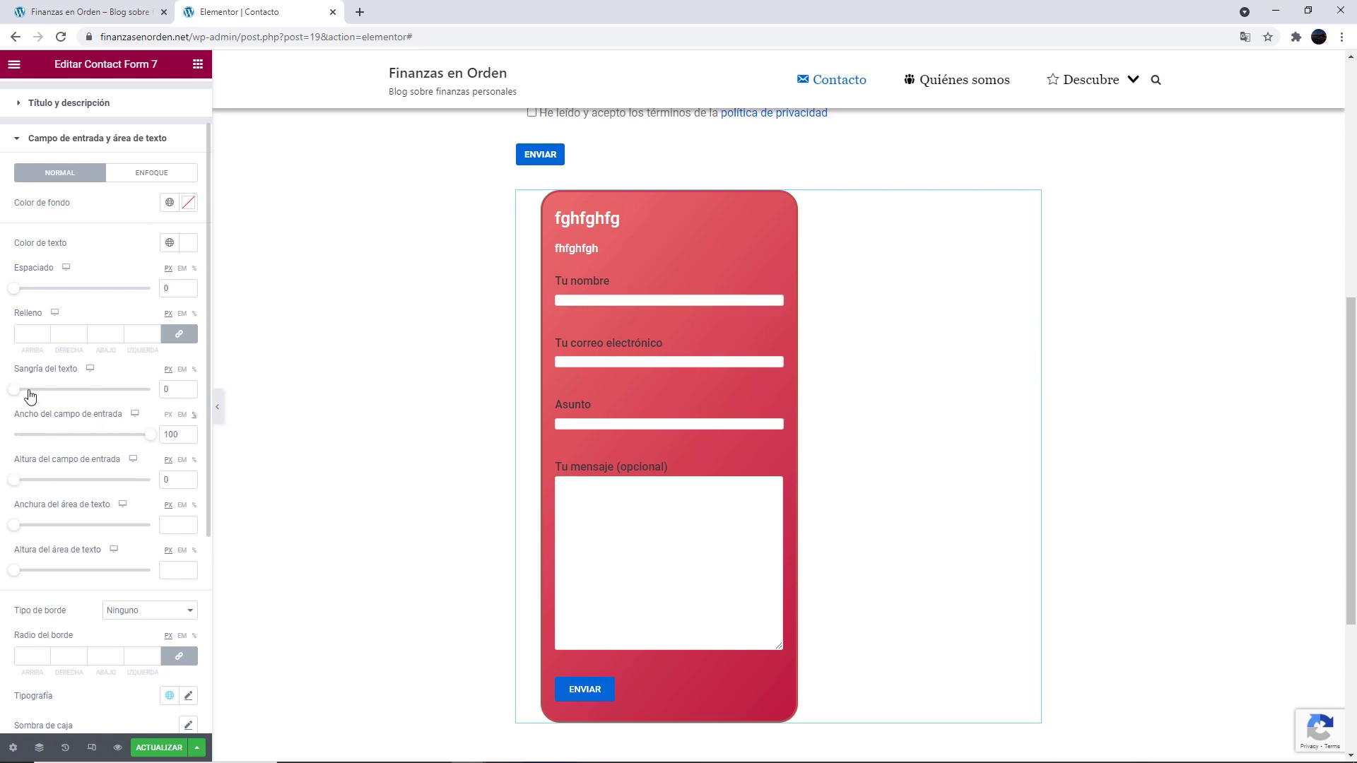
{"action": "left_click_drag", "start_coordinate": [15, 480], "coordinate": [17, 479]}
{"action": "left_click_drag", "start_coordinate": [15, 526], "coordinate": [85, 530]}
{"action": "mouse_move", "coordinate": [17, 572]}
{"action": "left_mouse_down"}
{"action": "mouse_move", "coordinate": [61, 577]}
{"action": "mouse_move", "coordinate": [34, 578]}
{"action": "left_mouse_up"}
{"action": "scroll", "coordinate": [106, 508], "scroll_direction": "down", "scroll_amount": 2}
Give the input fields a 3 px solid border
{"action": "left_click", "coordinate": [113, 469]}
{"action": "left_click", "coordinate": [90, 498]}
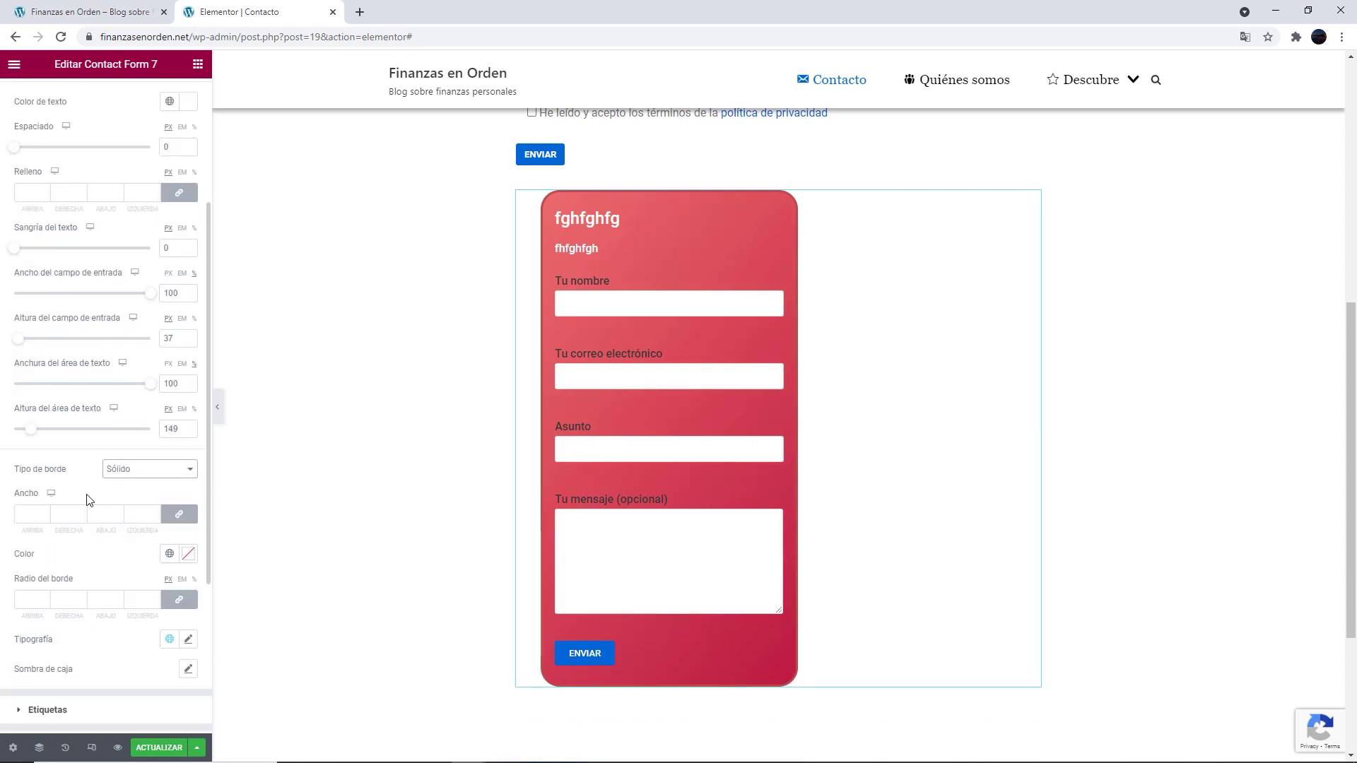
{"action": "left_click", "coordinate": [45, 512]}
{"action": "left_click", "coordinate": [45, 513]}
{"action": "scroll", "coordinate": [70, 469], "scroll_direction": "down", "scroll_amount": 3}
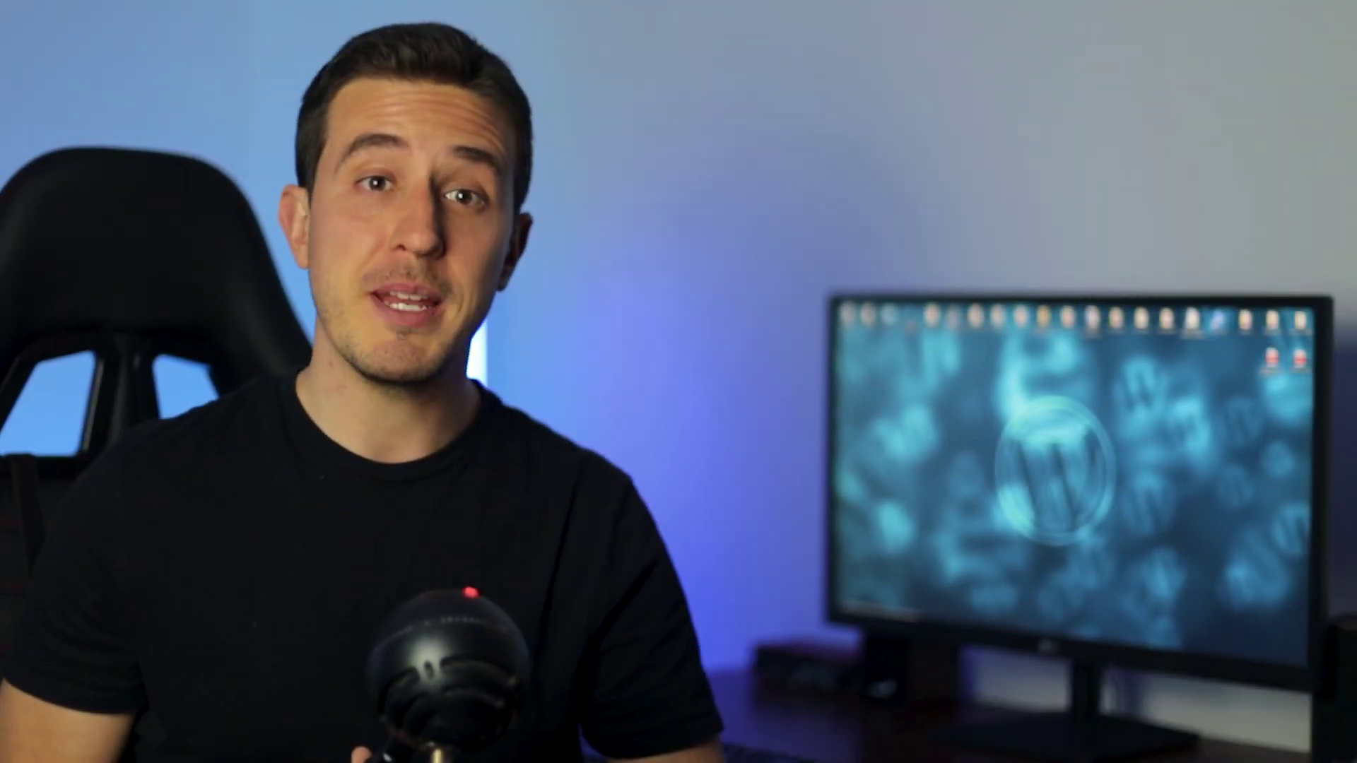